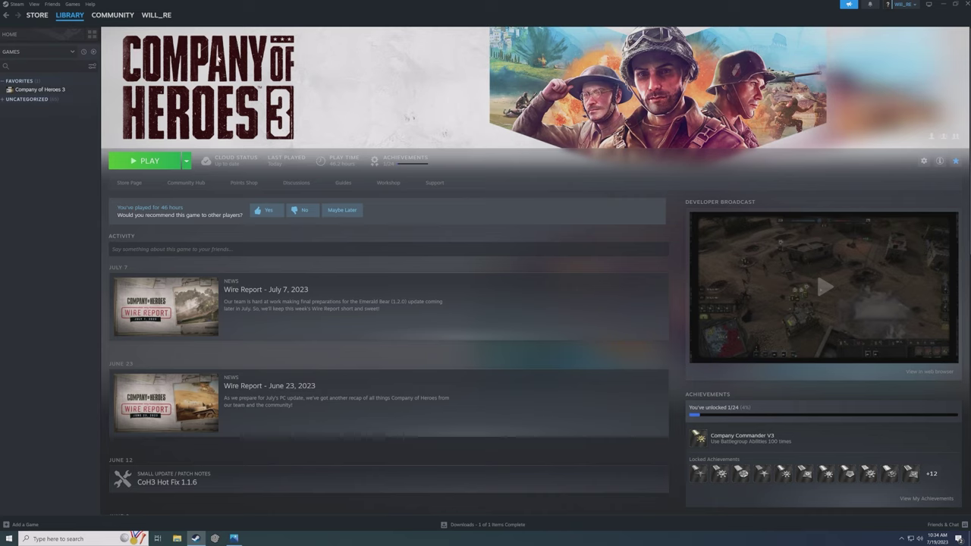
- Open the installation folder of Company of Heroes 3 from the game's installed files properties
right_click(56, 94)
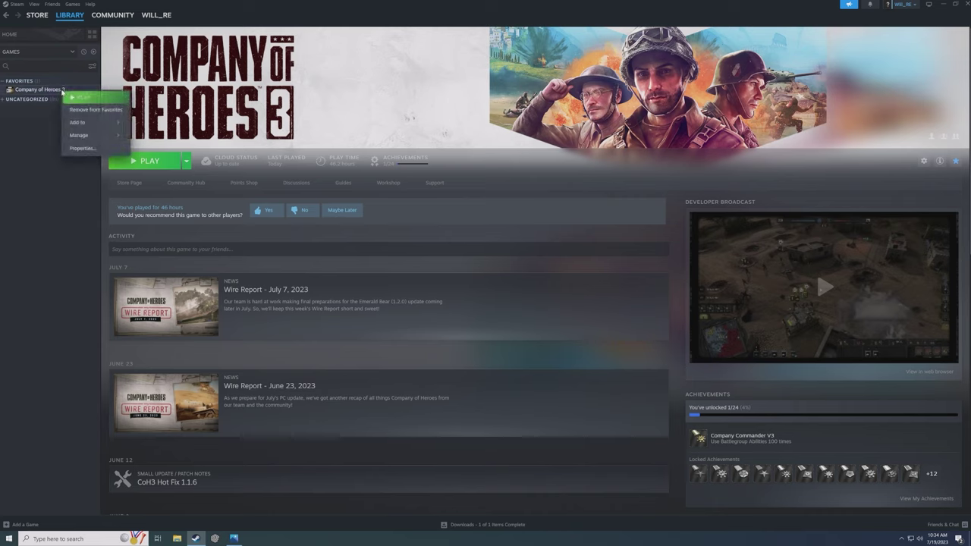
left_click(83, 148)
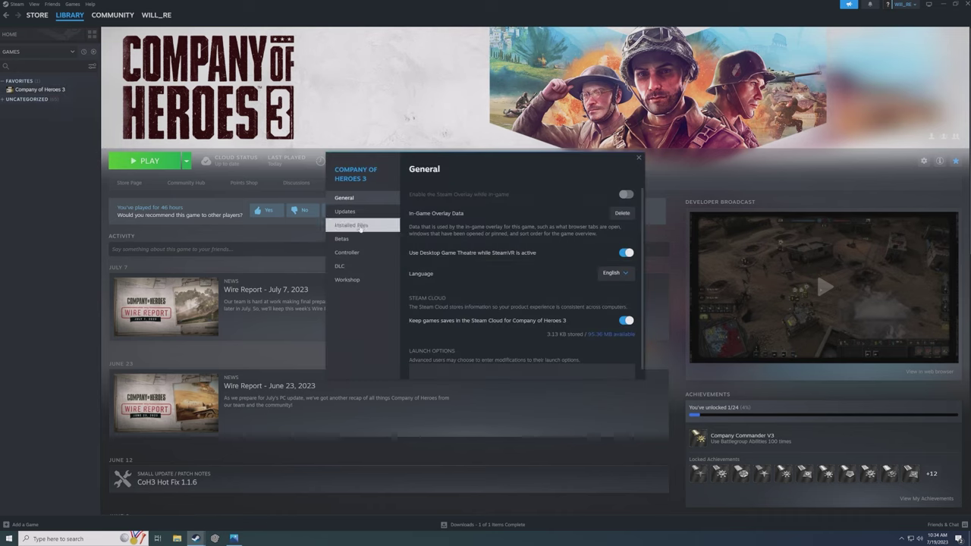
left_click(361, 226)
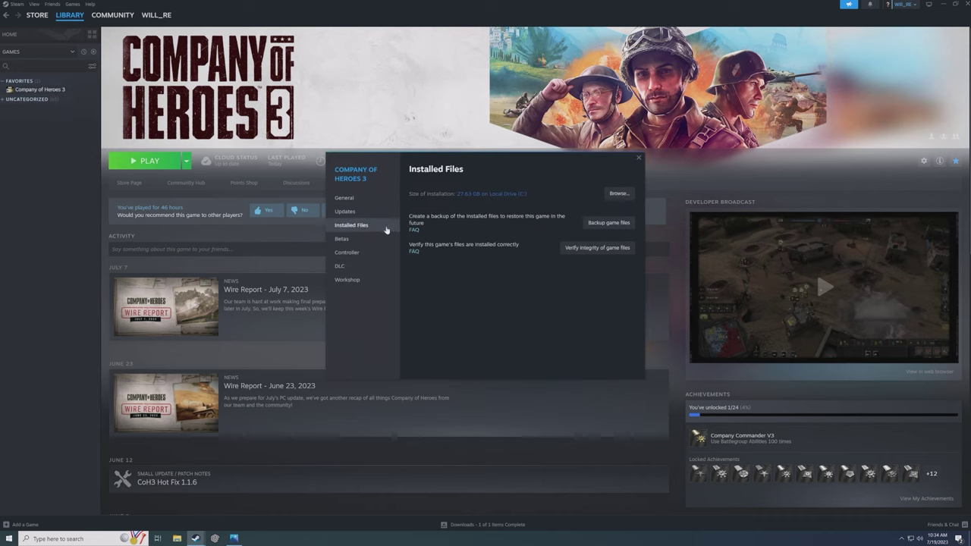
left_click(616, 194)
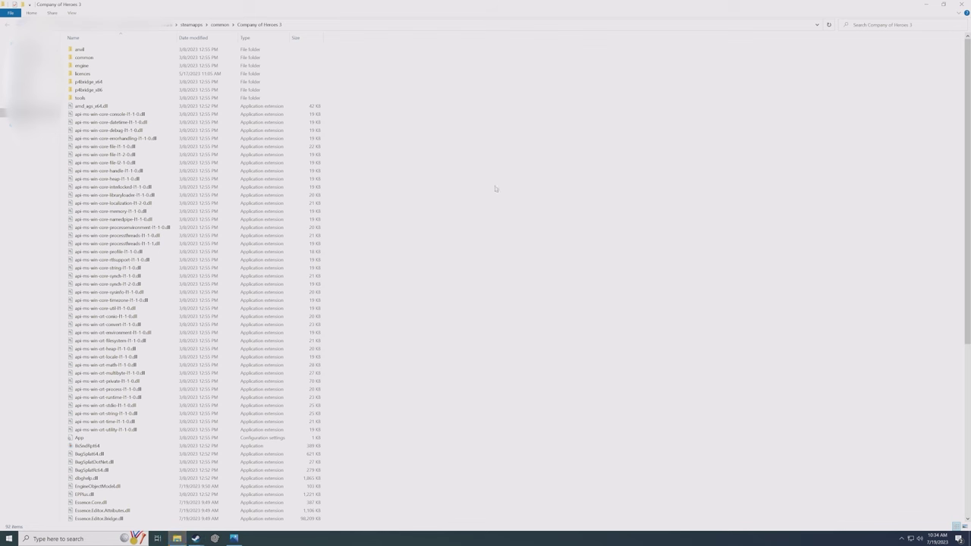
- Launch the EssenceEditor application from the Company of Heroes 3 installation folder
scroll(490, 201, "down", 9)
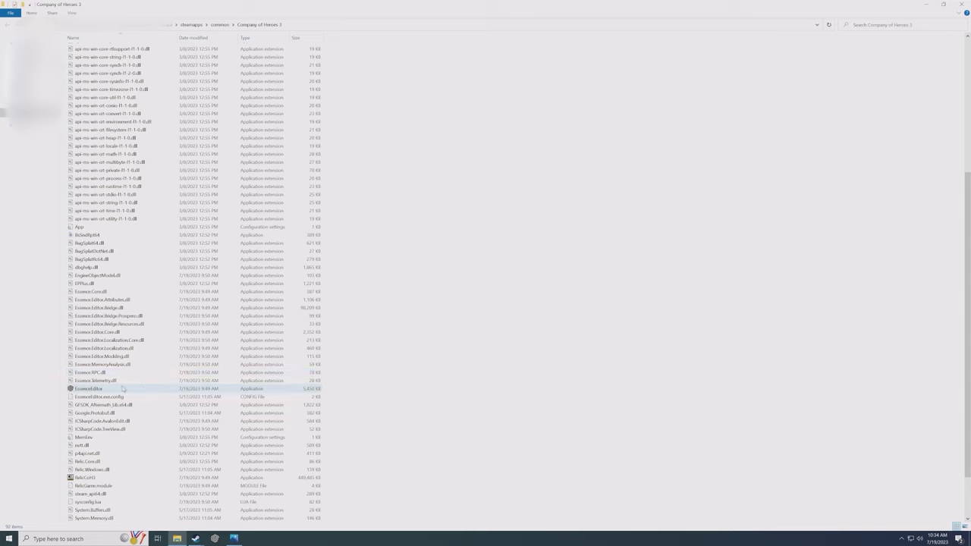
left_click(122, 388)
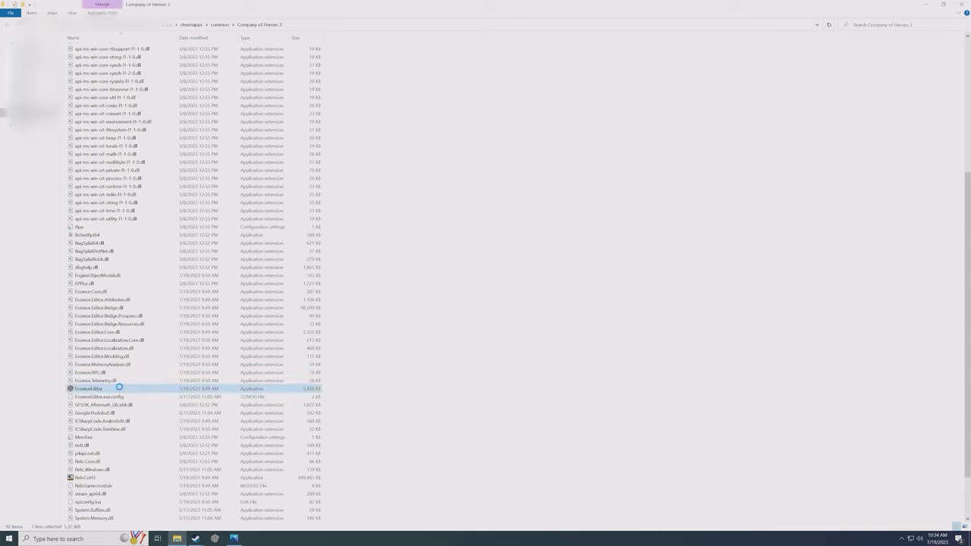
right_click(121, 389)
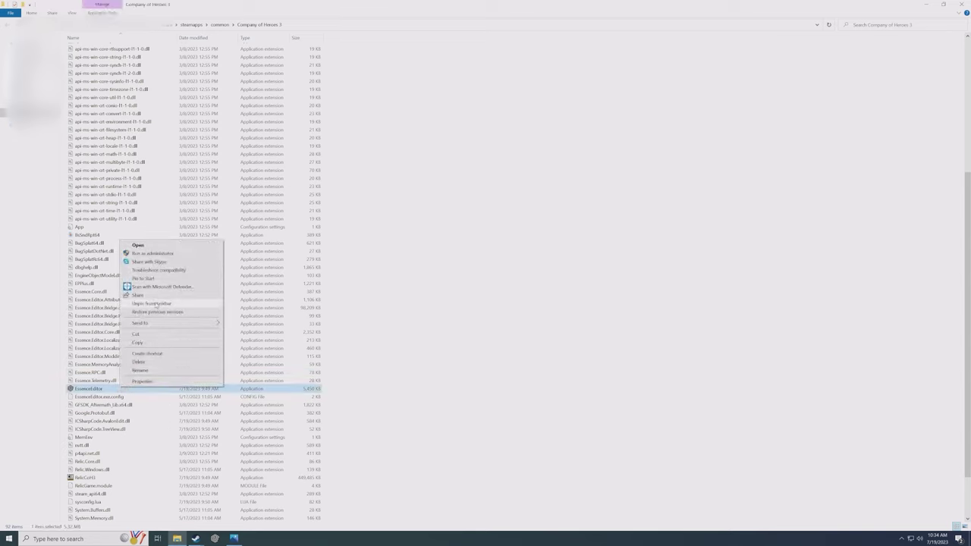
left_click(512, 283)
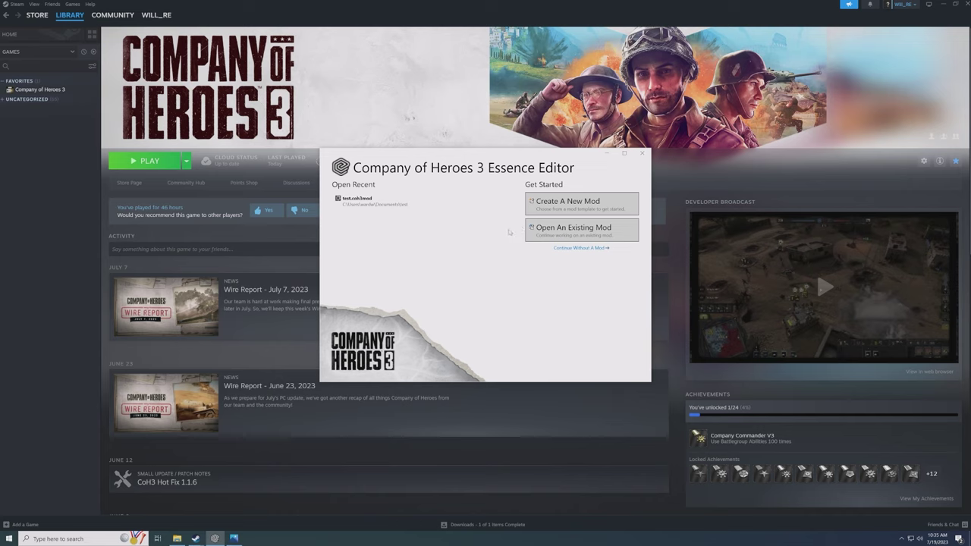
- Start creating a new mod based on the Scenario template
left_click(569, 205)
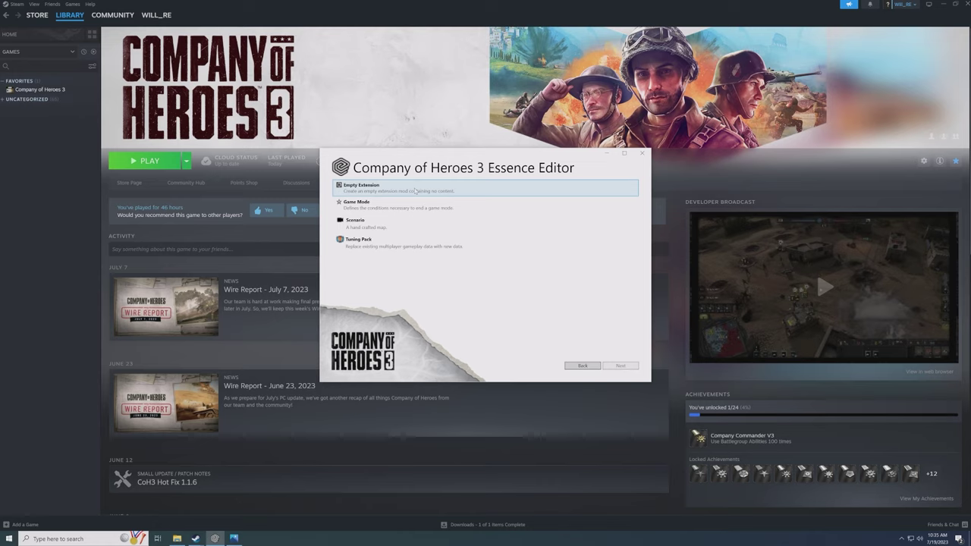
left_click(438, 224)
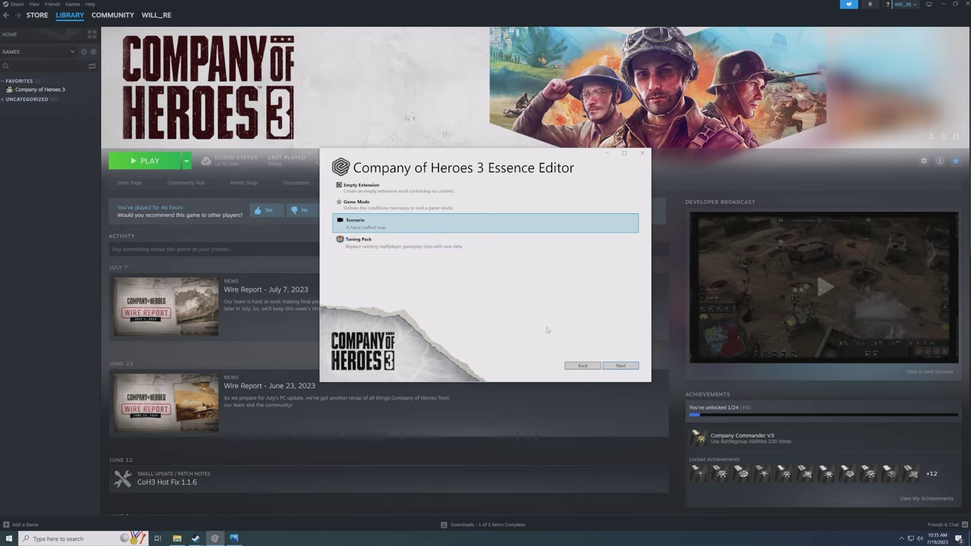
left_click(621, 366)
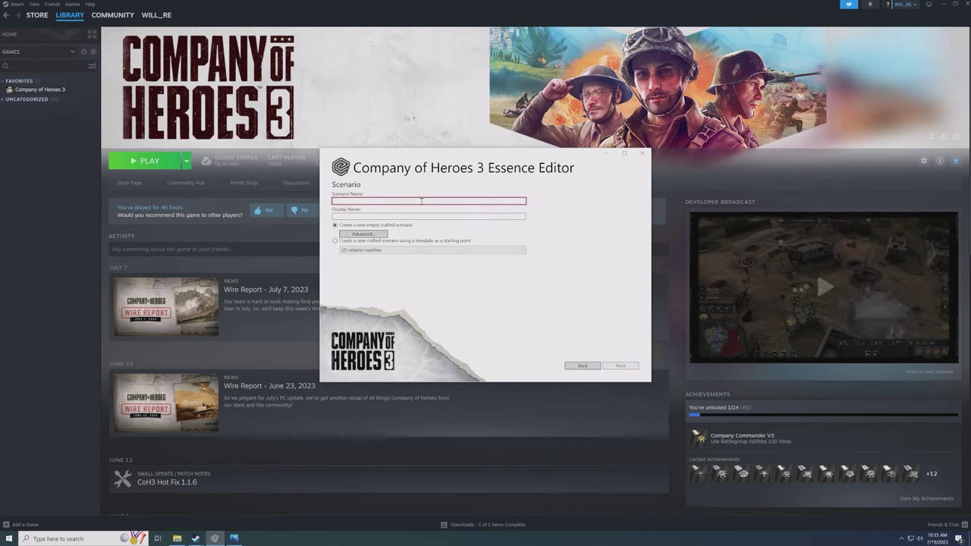
- Name the scenario 101_map and give it the display name (4) 101
type("Tes")
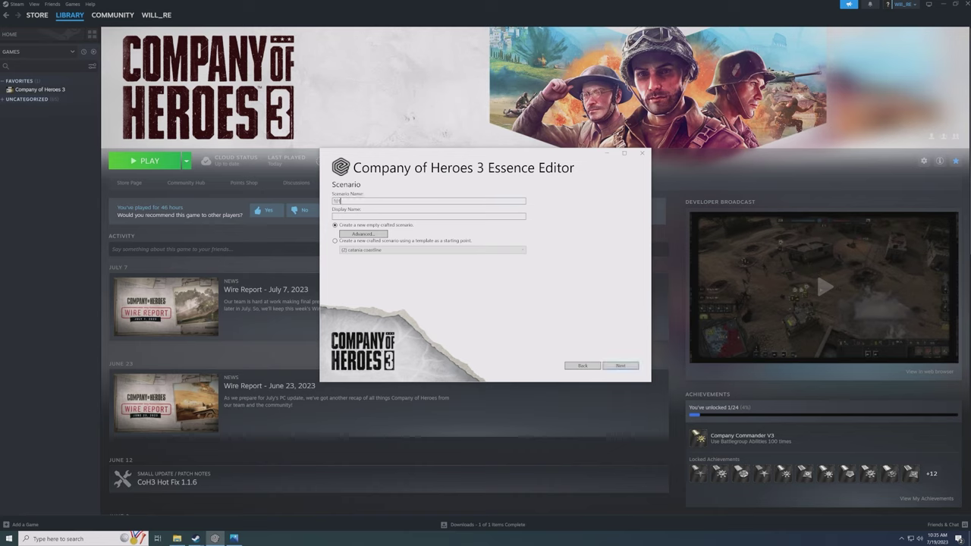
type("_map")
key("Tab")
type("(4) 101")
left_click(336, 240)
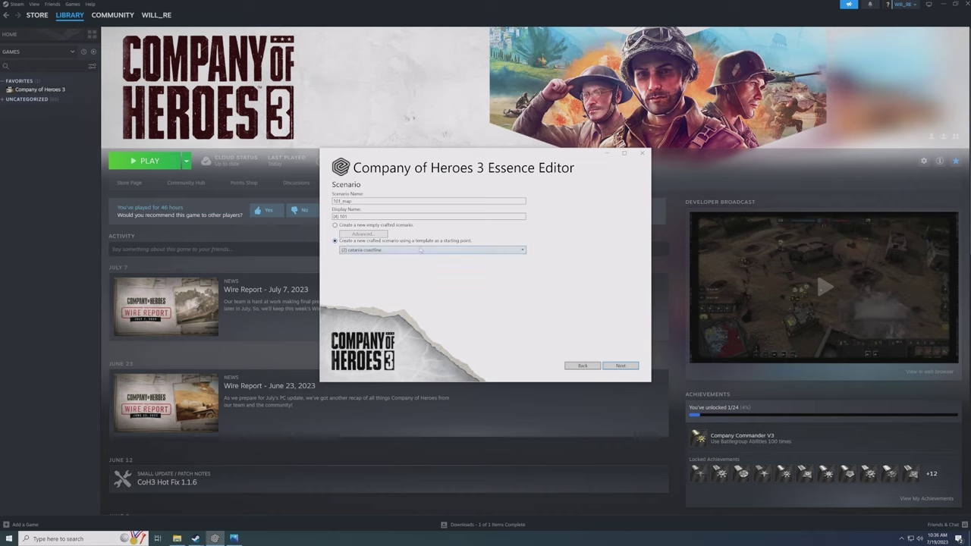
left_click(432, 251)
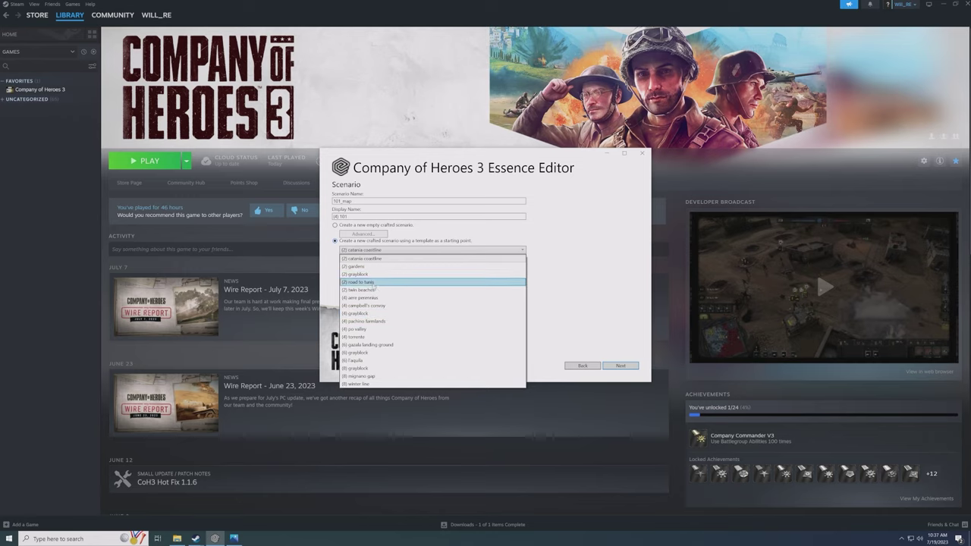
left_click(546, 282)
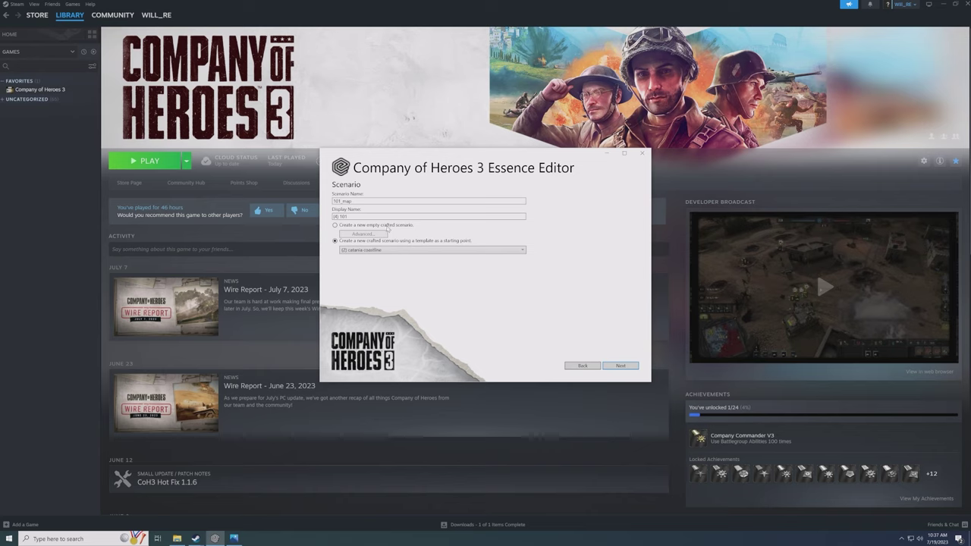
left_click(386, 227)
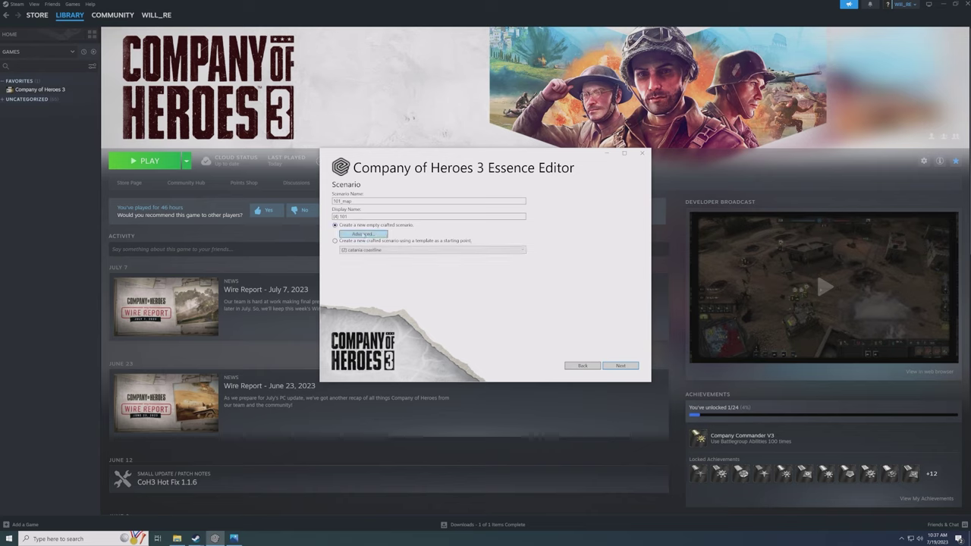
- Set the playable area to 448 x 448 in the empty scenario's advanced settings
left_click(363, 234)
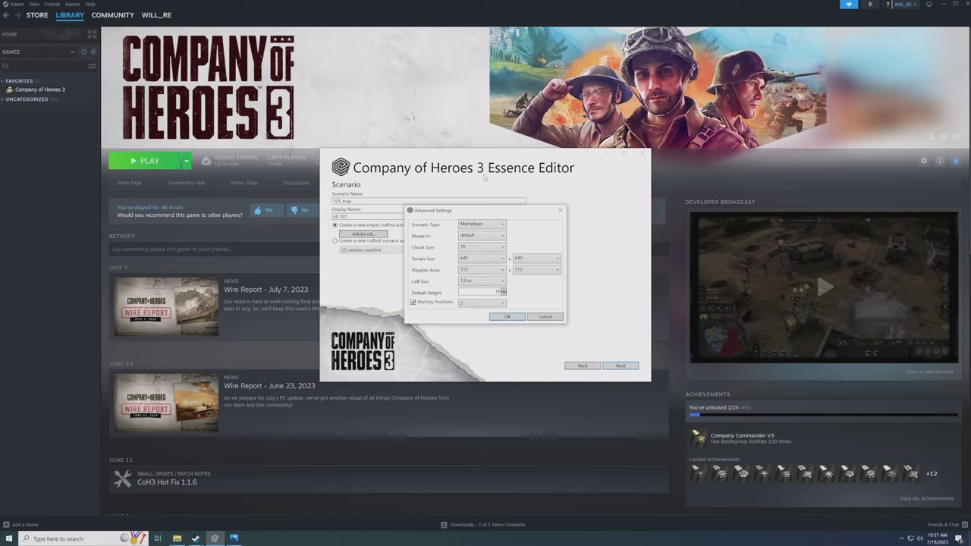
left_click(488, 248)
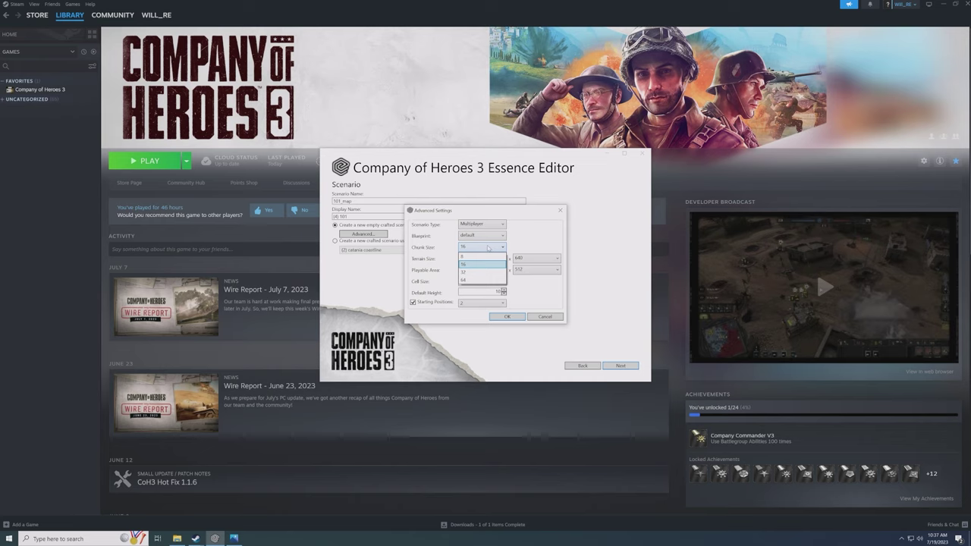
left_click(488, 247)
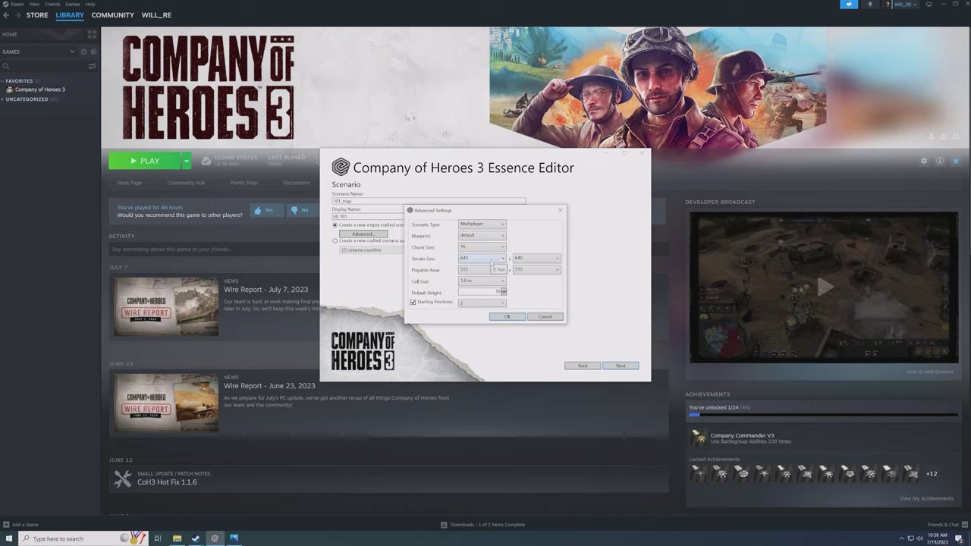
mouse_move(436, 264)
left_click(494, 270)
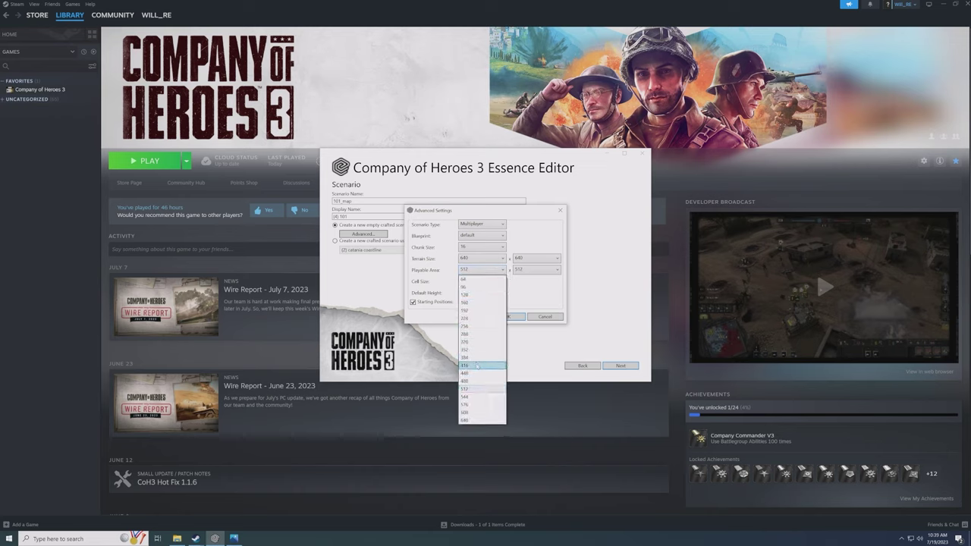
left_click(476, 419)
left_click(522, 271)
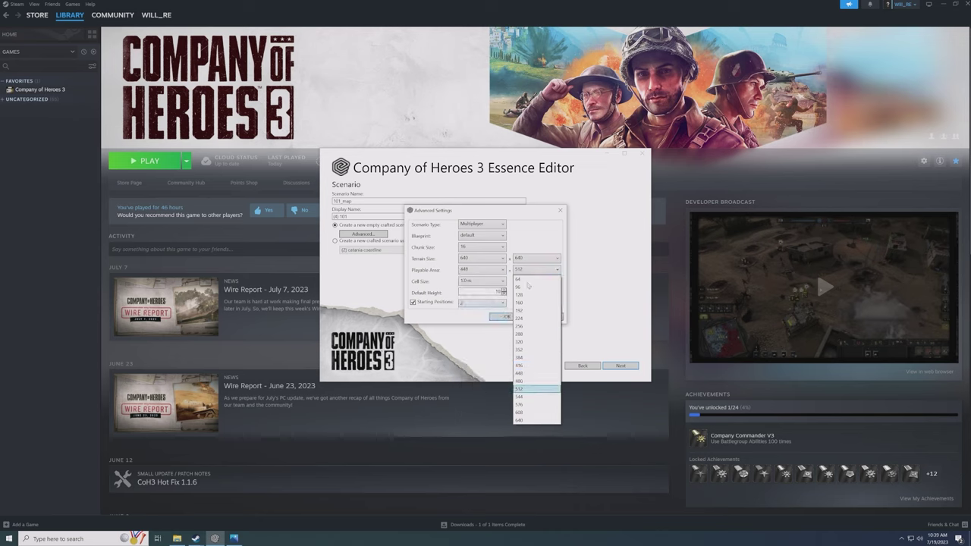
left_click(531, 420)
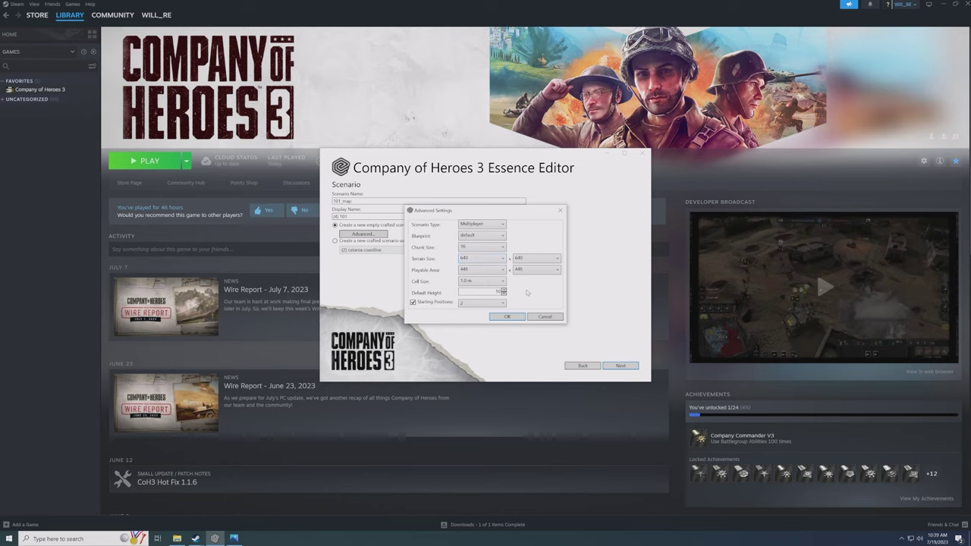
left_click(492, 262)
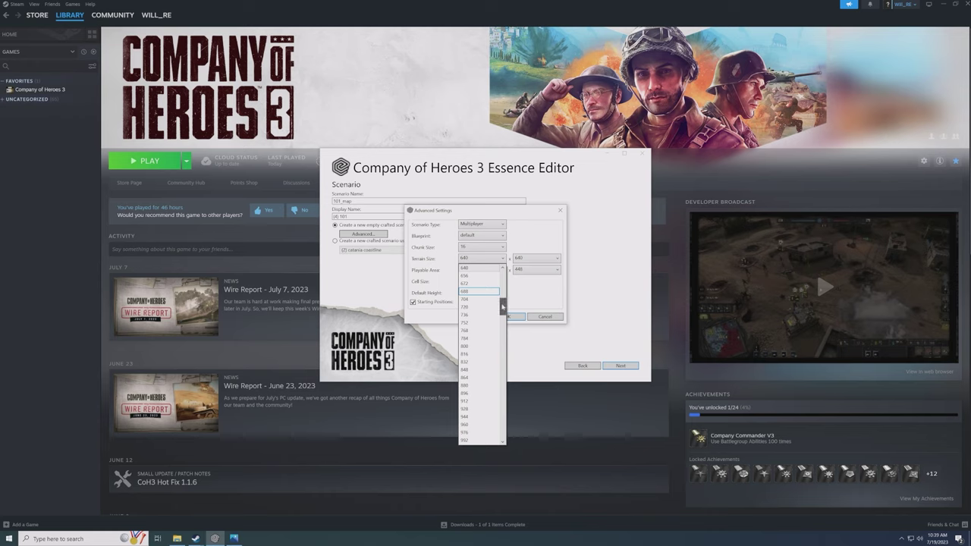
scroll(502, 307, "down", 2)
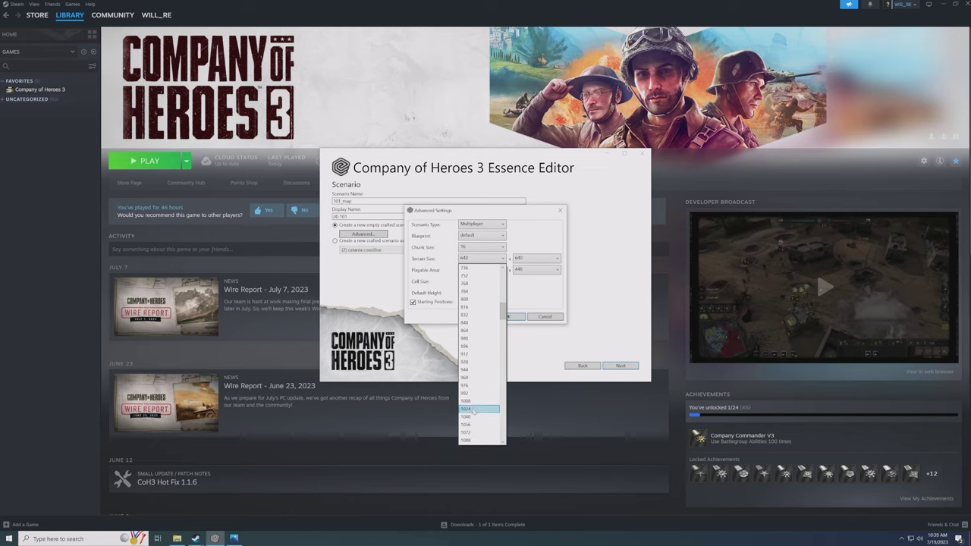
left_click(546, 300)
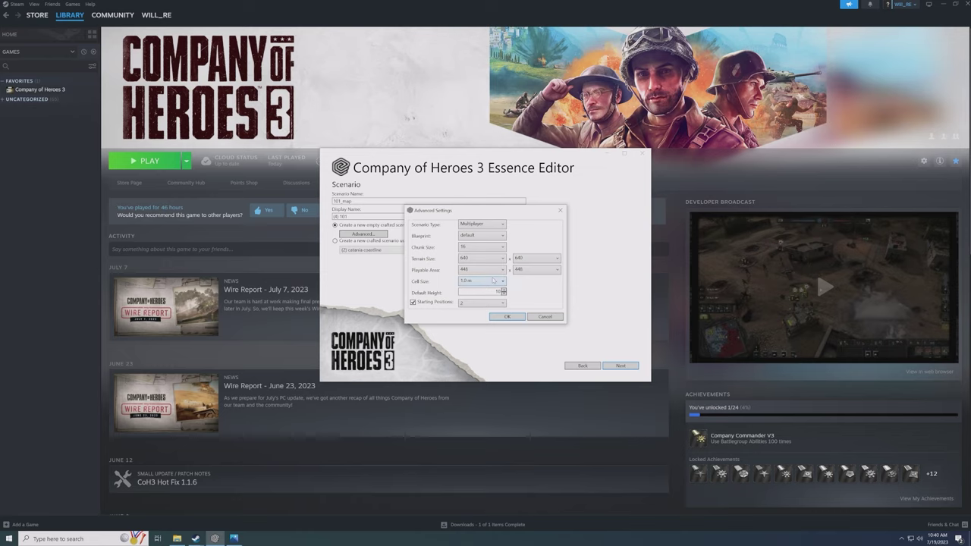
- Set the default height to 20 and the starting positions to 4, and accept the advanced settings
left_click(503, 290)
left_click(480, 304)
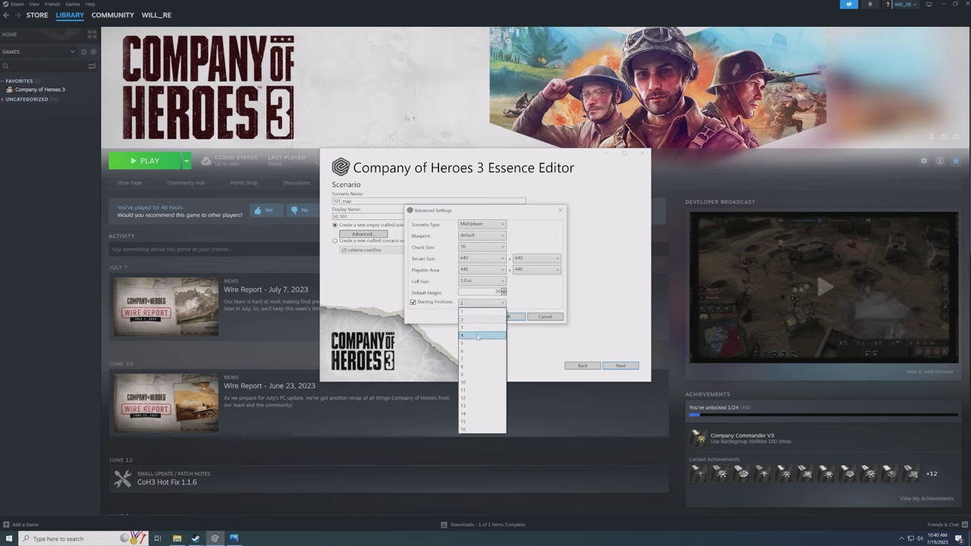
left_click(477, 336)
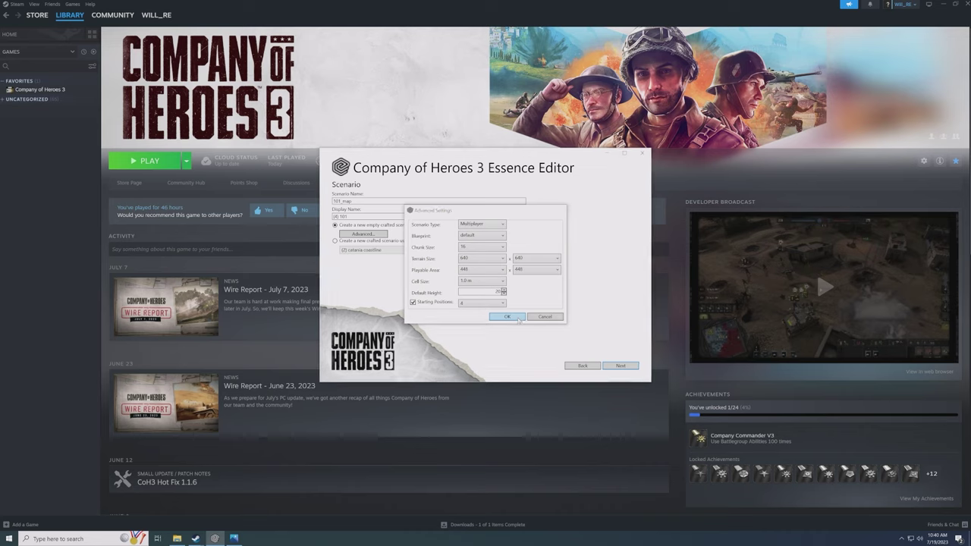
left_click(518, 319)
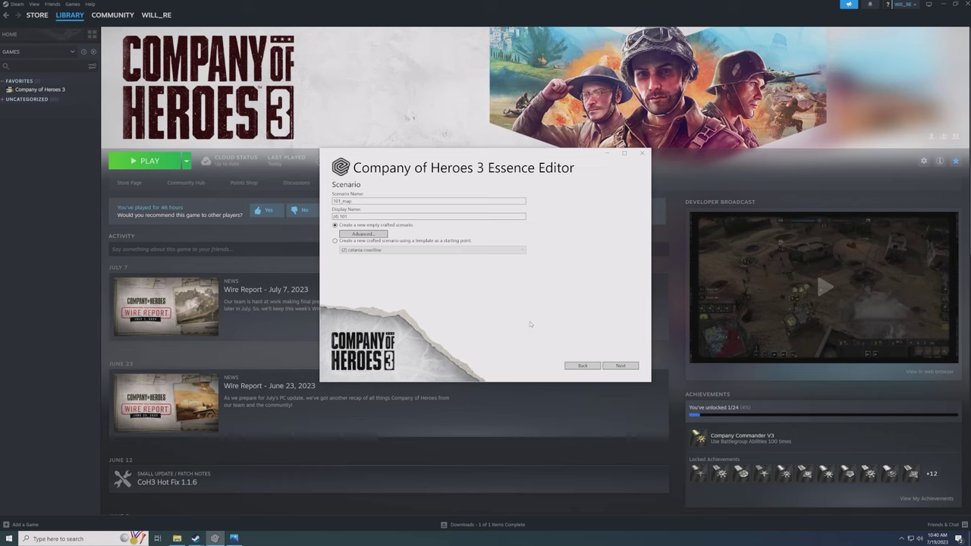
- Finish creating the 101_map mod with the Documents folder as its location
left_click(619, 366)
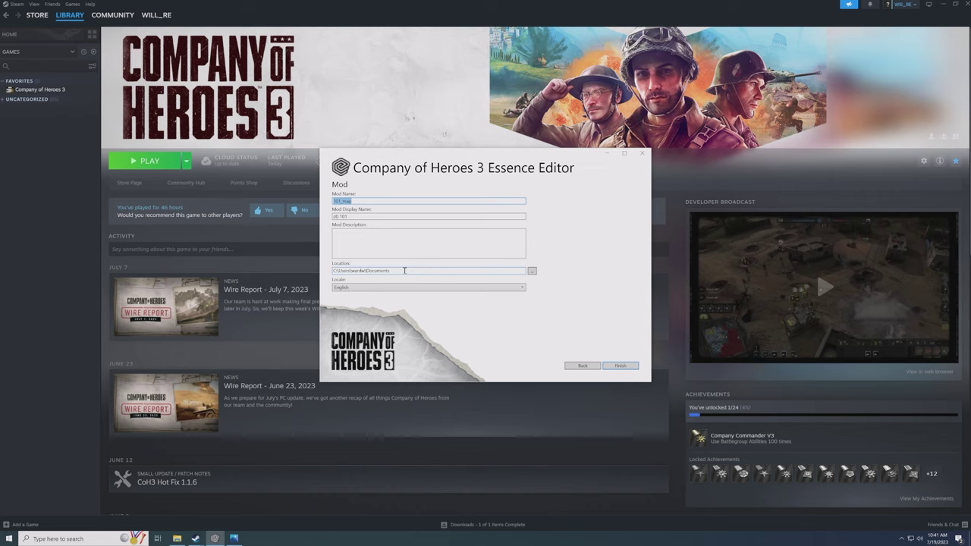
left_click(403, 270)
left_click(623, 366)
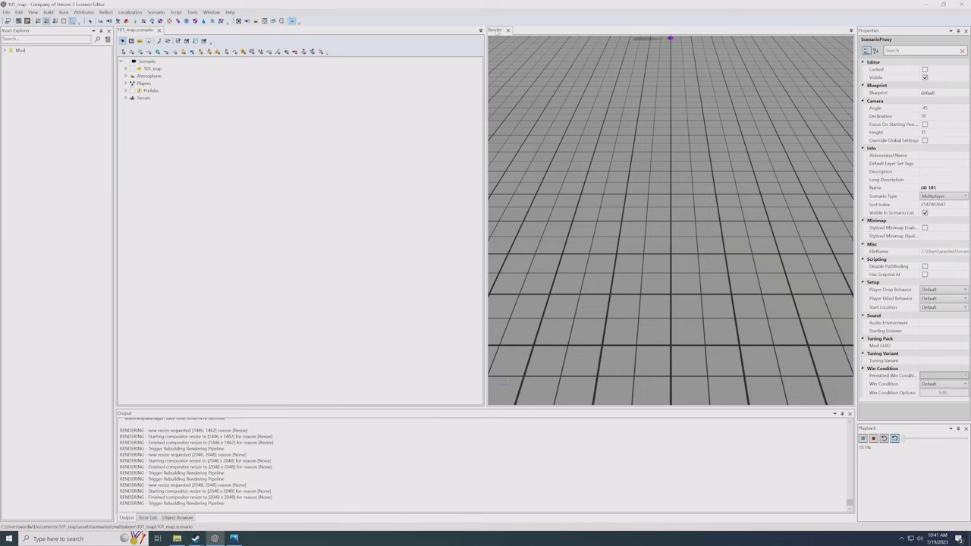
- Dock the Render view below the 101_map.scenario tree so that it spans the same width
left_click_drag(498, 32, 485, 226)
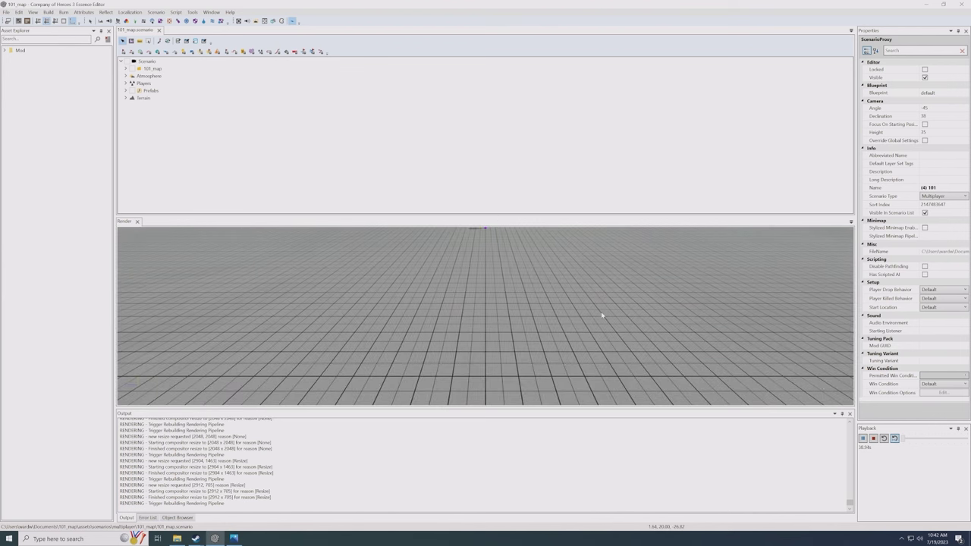
scroll(566, 297, "down", 5)
scroll(493, 270, "up", 2)
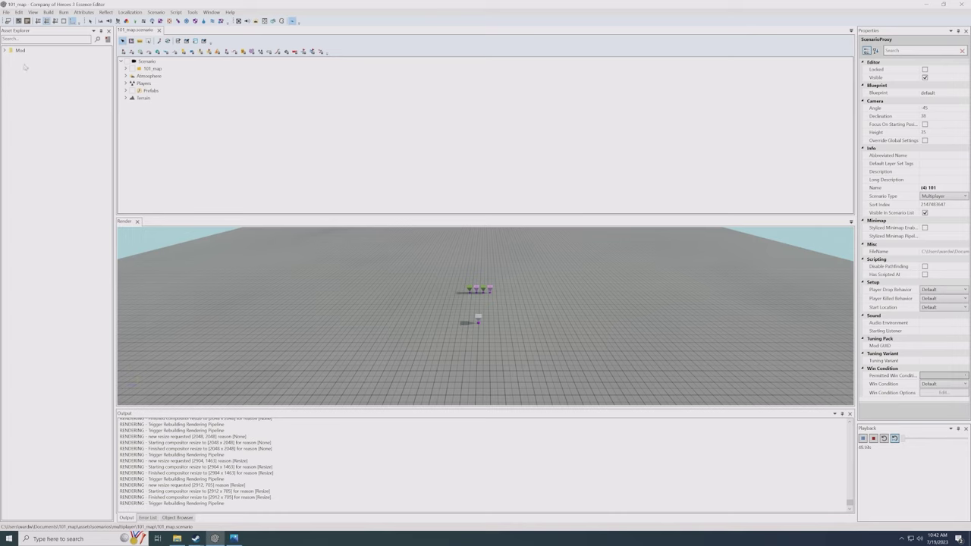
- Resize the side panes, with Asset Explorer narrower around the expanded Mod folder and Properties wider, and close the Playback pane
left_click(5, 50)
left_click_drag(115, 68, 57, 68)
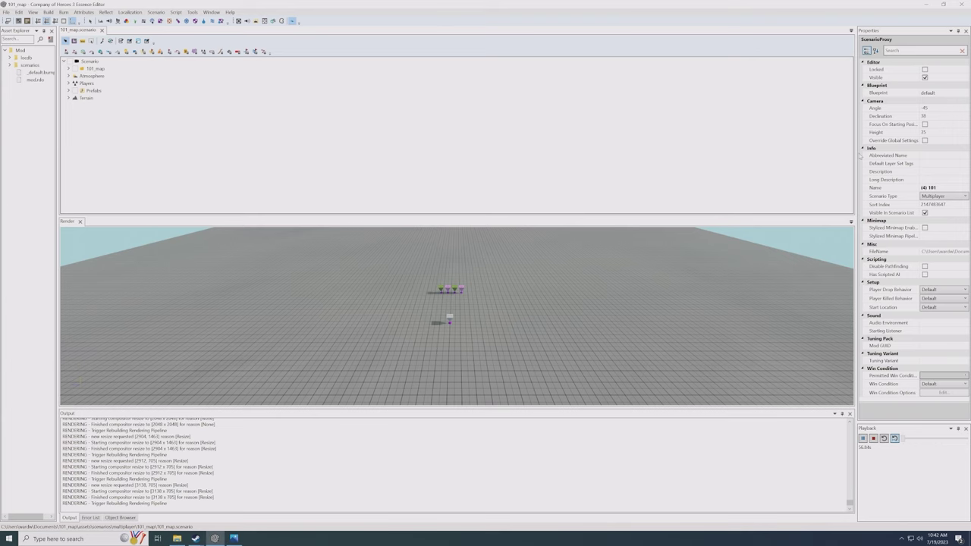
left_click_drag(855, 153, 826, 150)
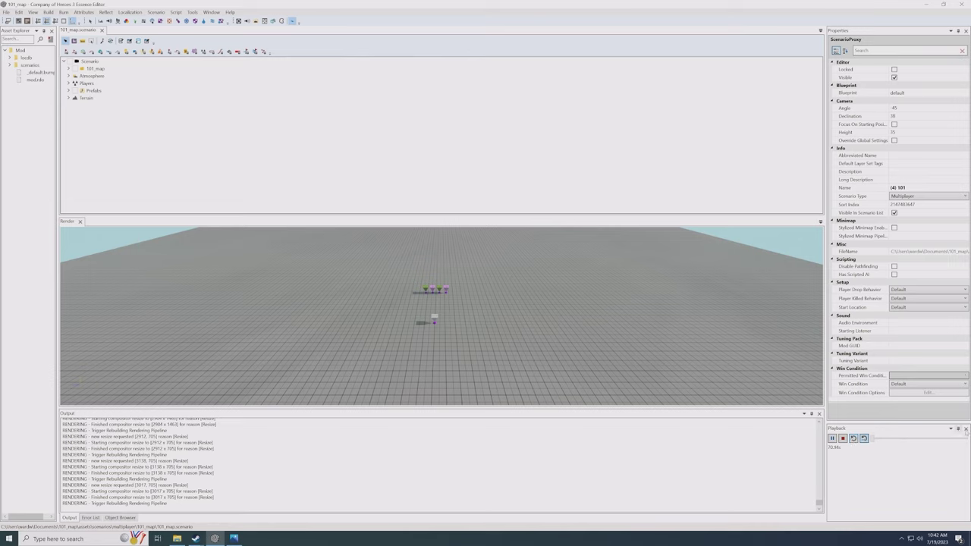
left_click(965, 429)
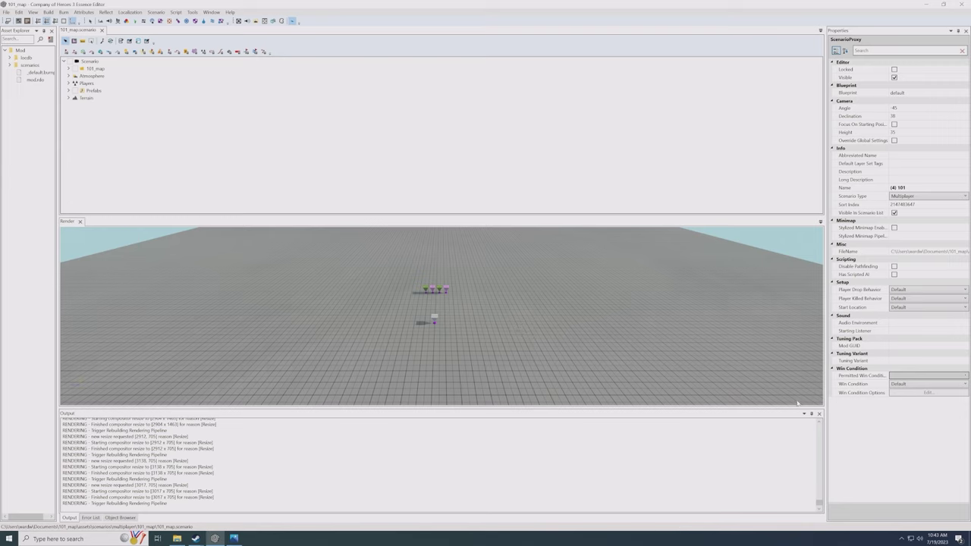
- Close the Output, Error List and Object Browser panes and make the Render view taller than the scenario tree
left_click(819, 413)
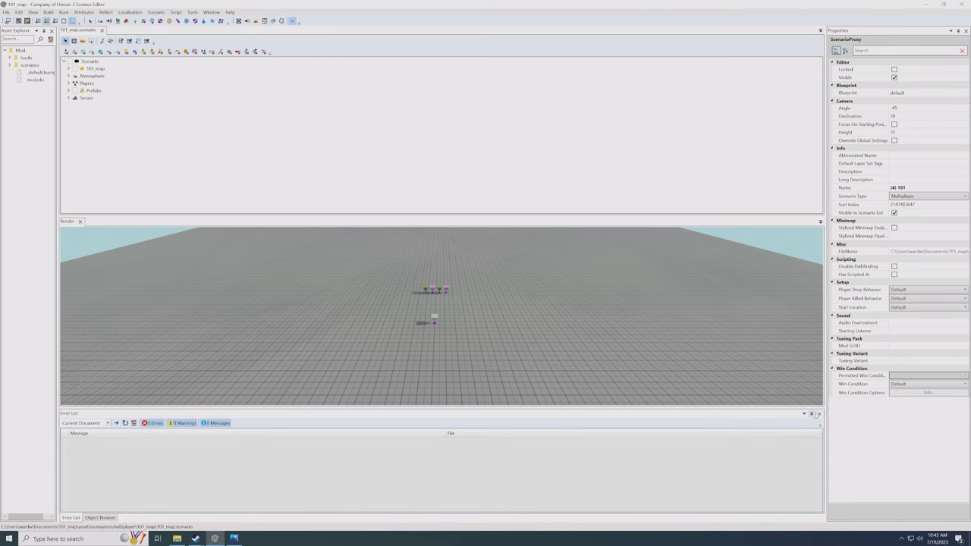
left_click(818, 414)
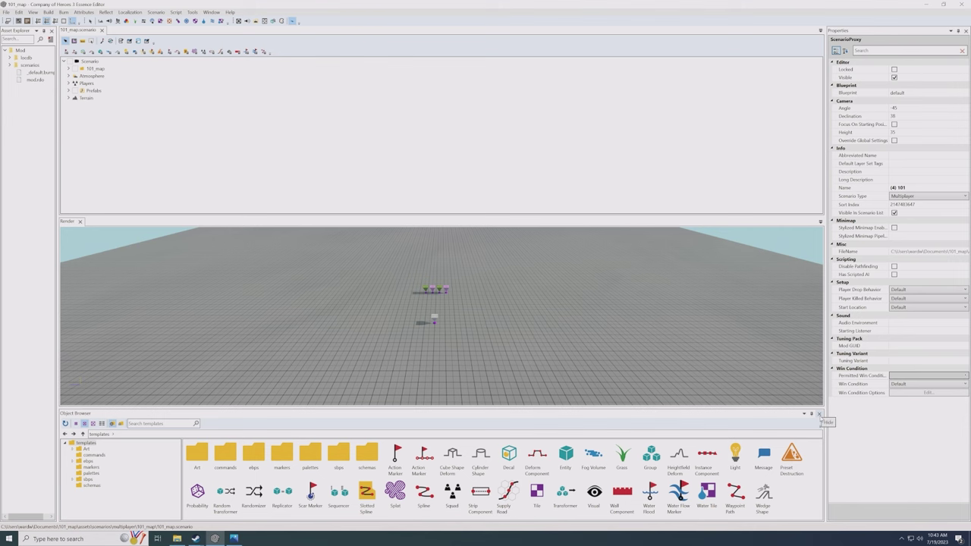
left_click(819, 415)
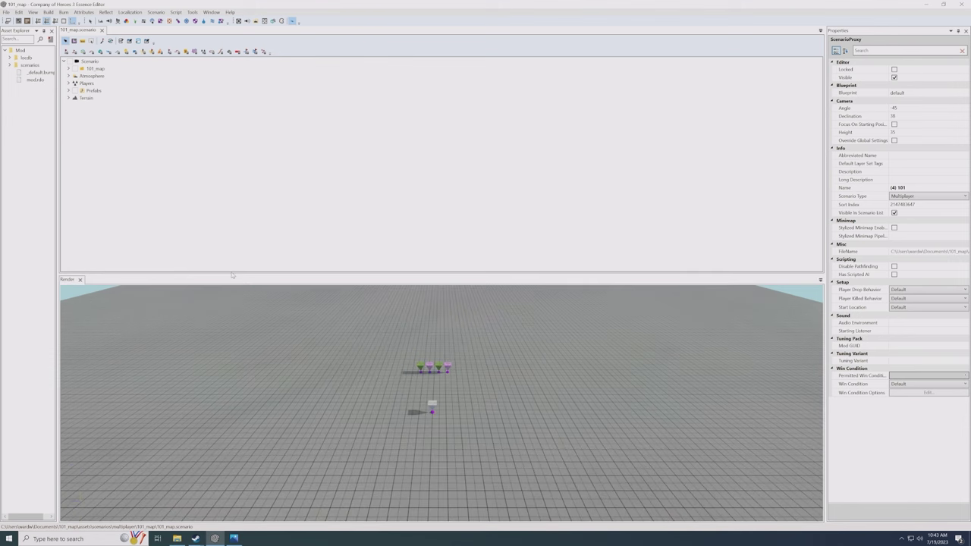
left_click_drag(231, 274, 232, 218)
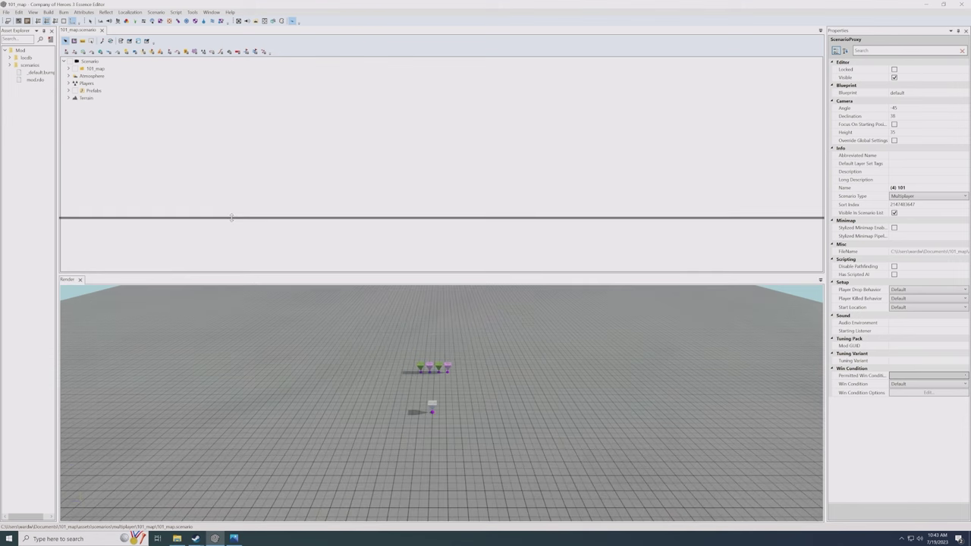
- Select Player 1's starting_territory_team marker on the map and shrink the Transformation pane to give Properties more height
scroll(580, 369, "down", 8)
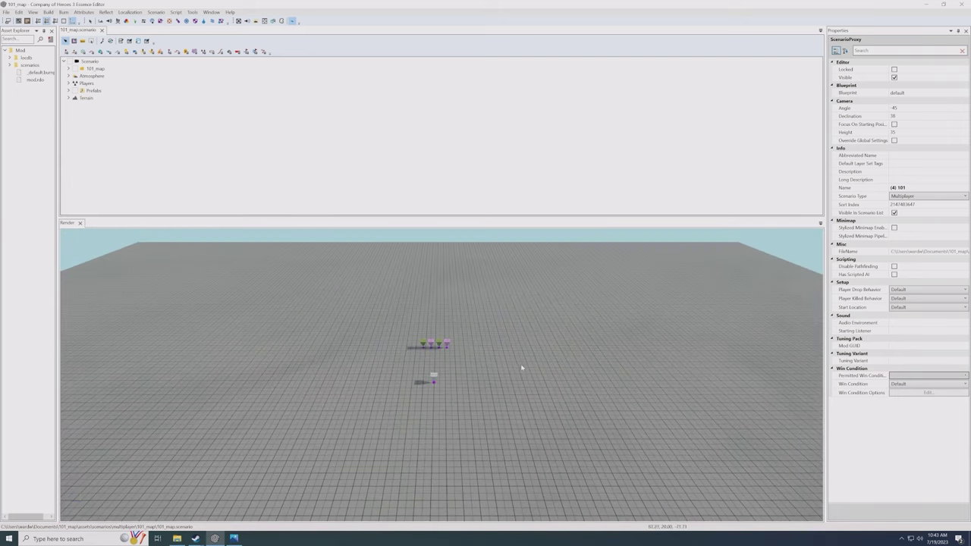
middle_click_drag(521, 434, 521, 372, "alt")
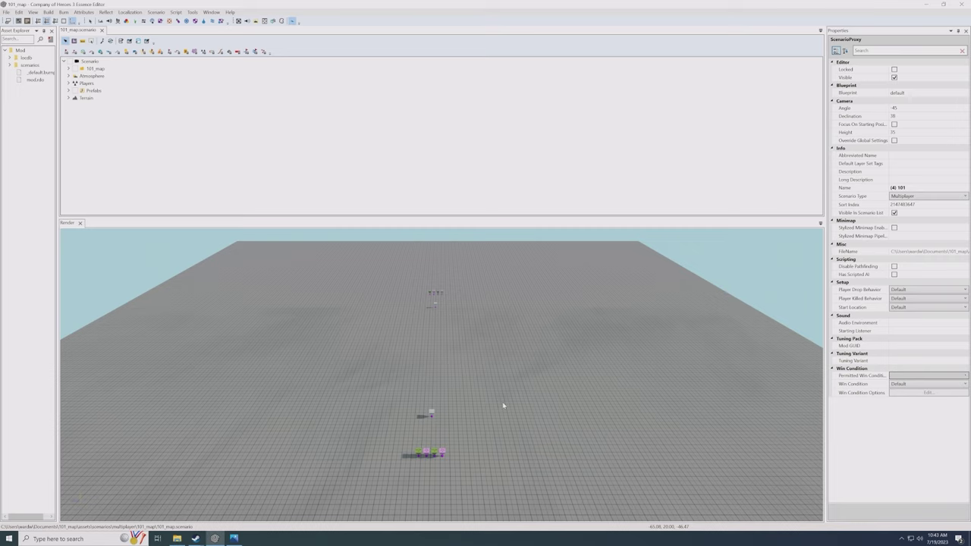
left_click(431, 415)
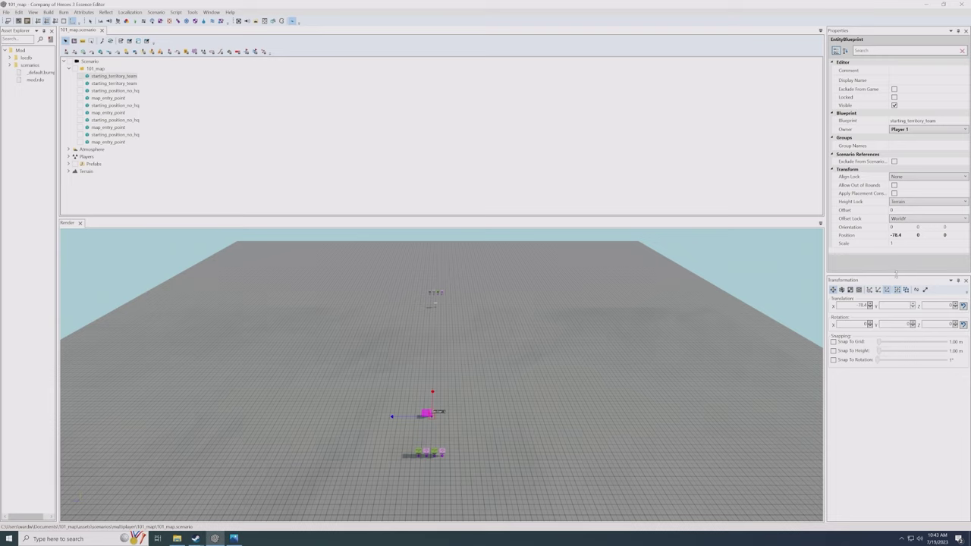
left_click_drag(897, 276, 905, 392)
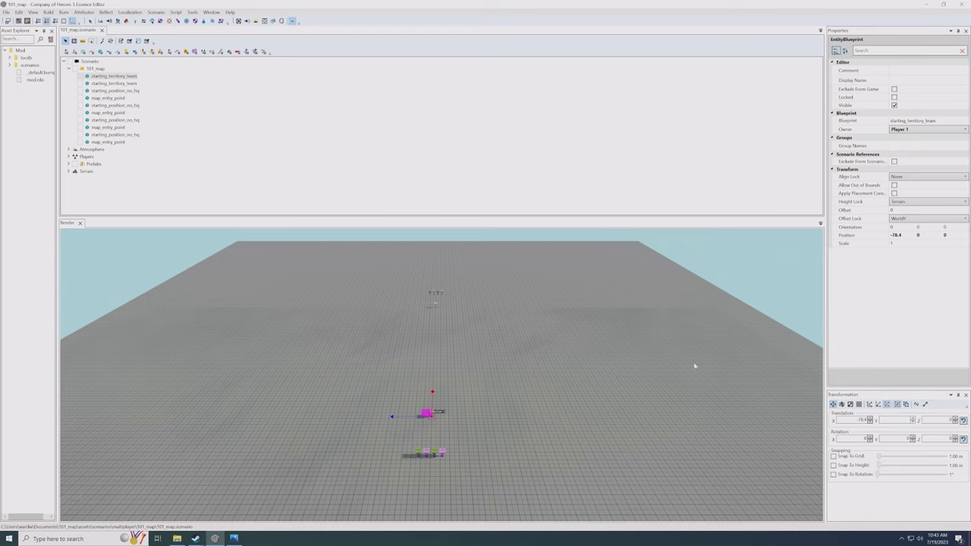
- Turn off Overlay Camera Mesh On Top in the editor's Scenario Settings
left_click(192, 12)
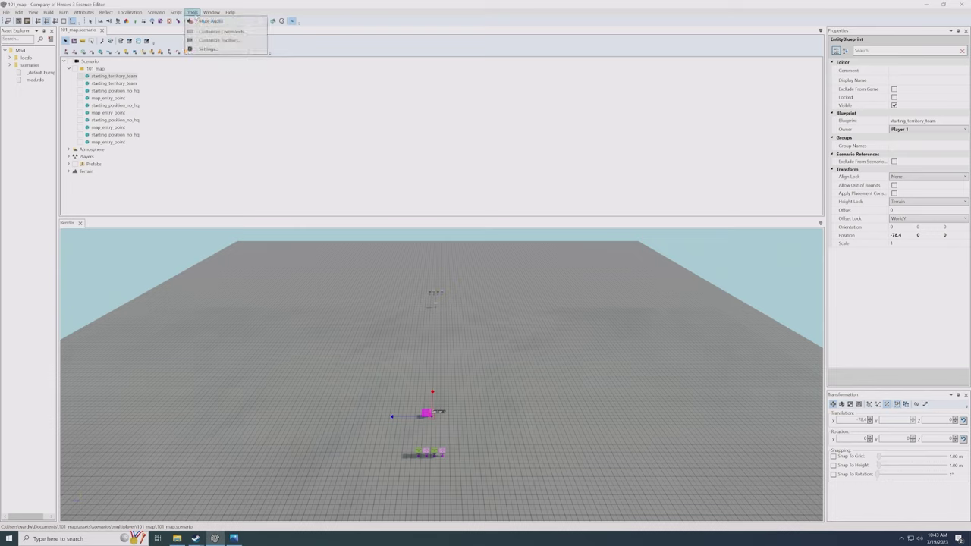
left_click(207, 48)
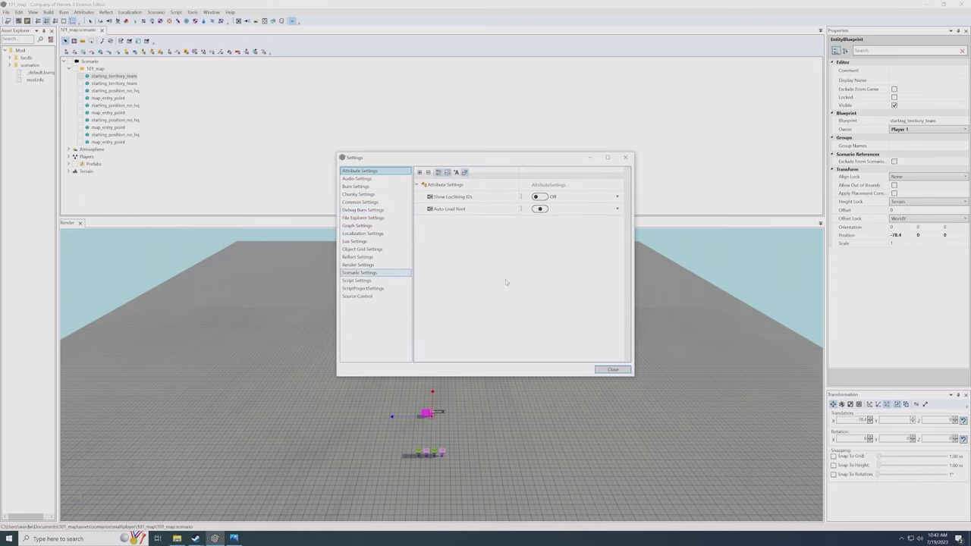
left_click(360, 272)
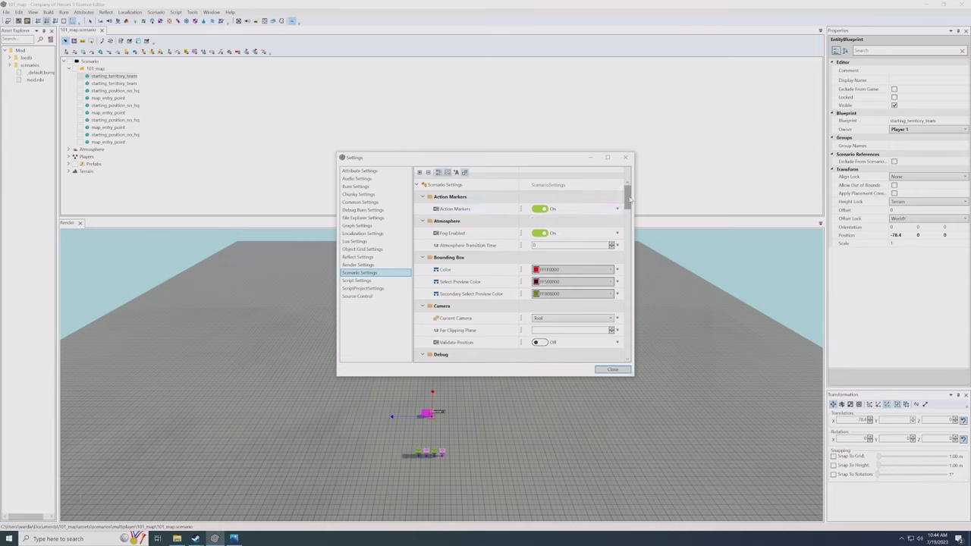
left_click_drag(629, 199, 633, 281)
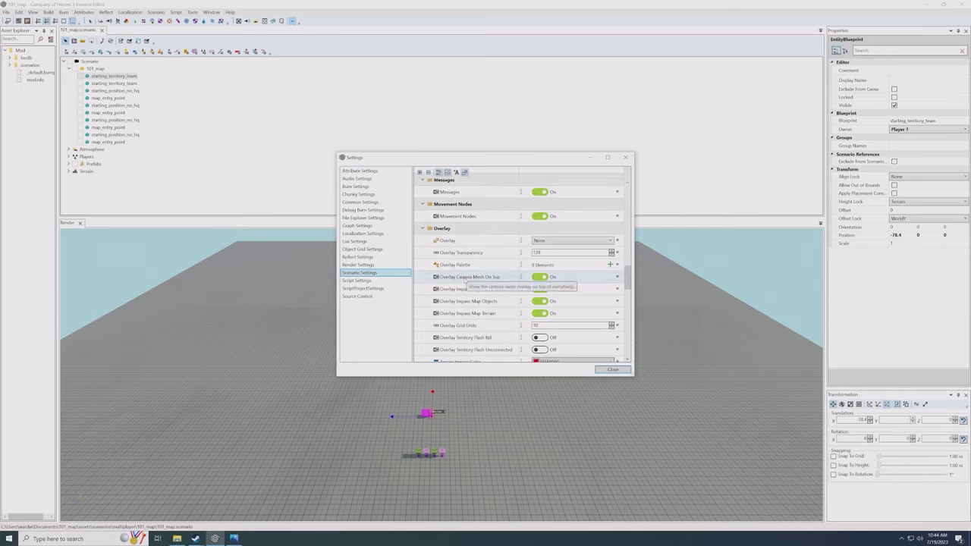
left_click(539, 277)
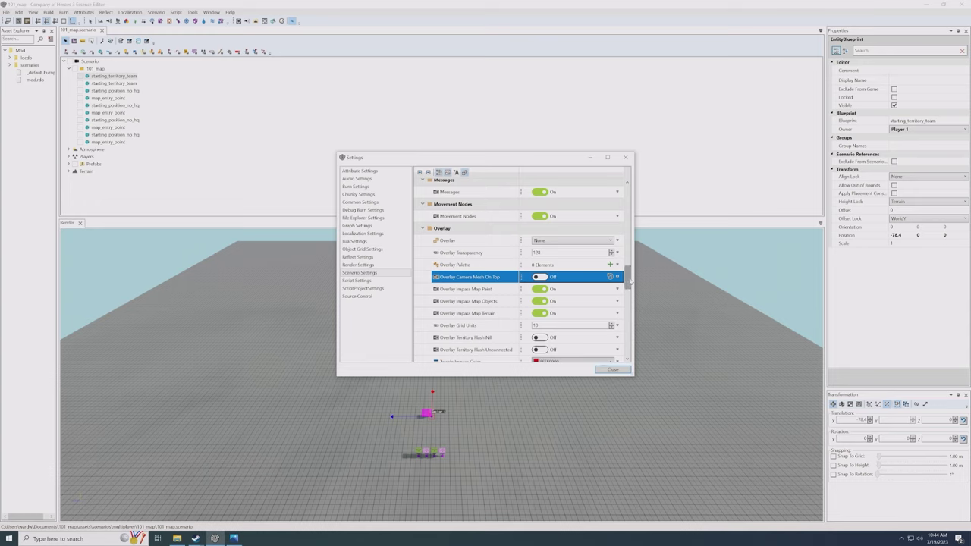
- Enable the Playable Area display in the Terrain settings, preview Chunks but leave it off, and close the settings
left_click_drag(628, 281, 634, 350)
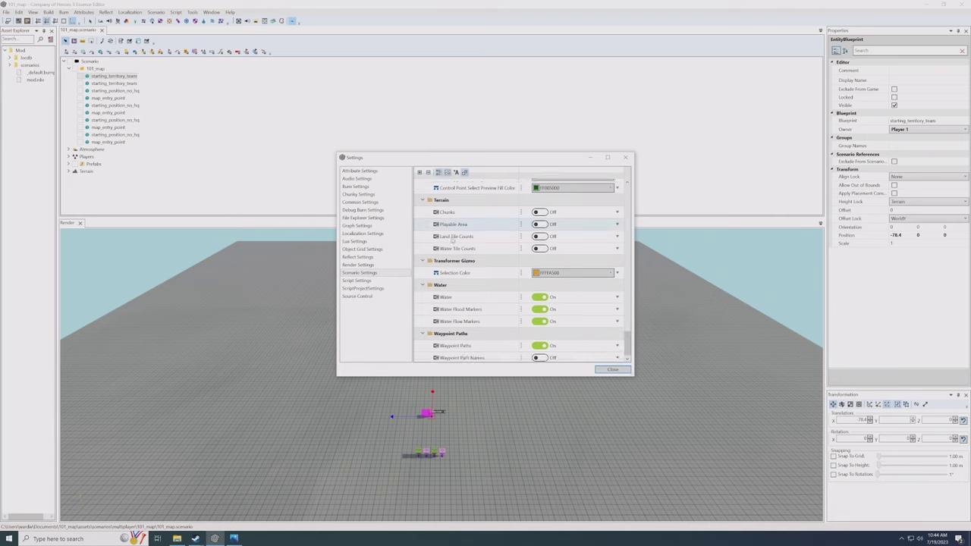
left_click(540, 213)
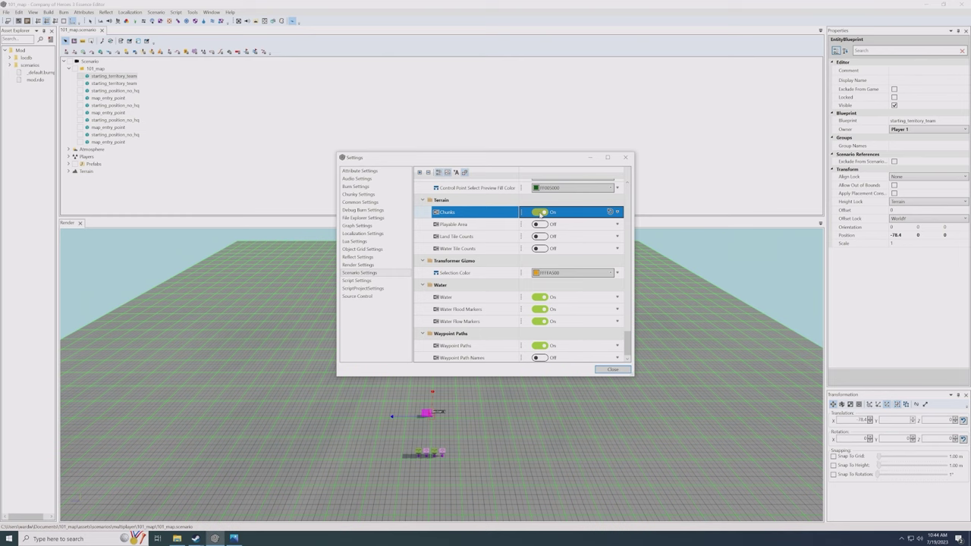
left_click(540, 213)
left_click(540, 225)
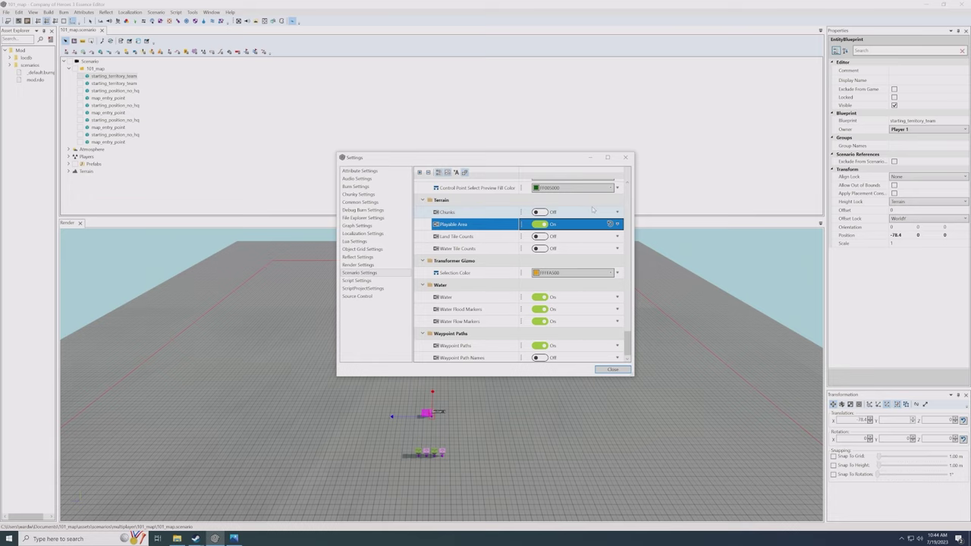
left_click(540, 212)
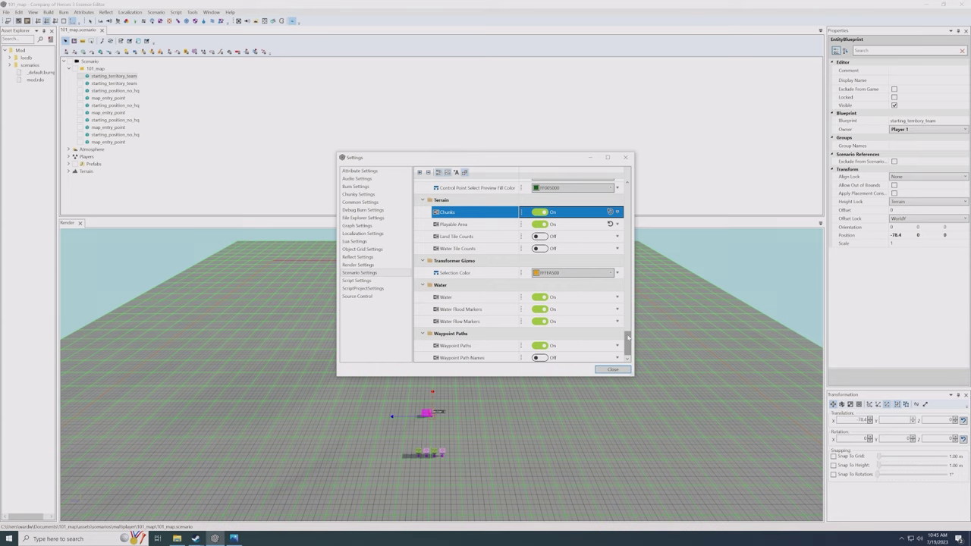
left_click(543, 212)
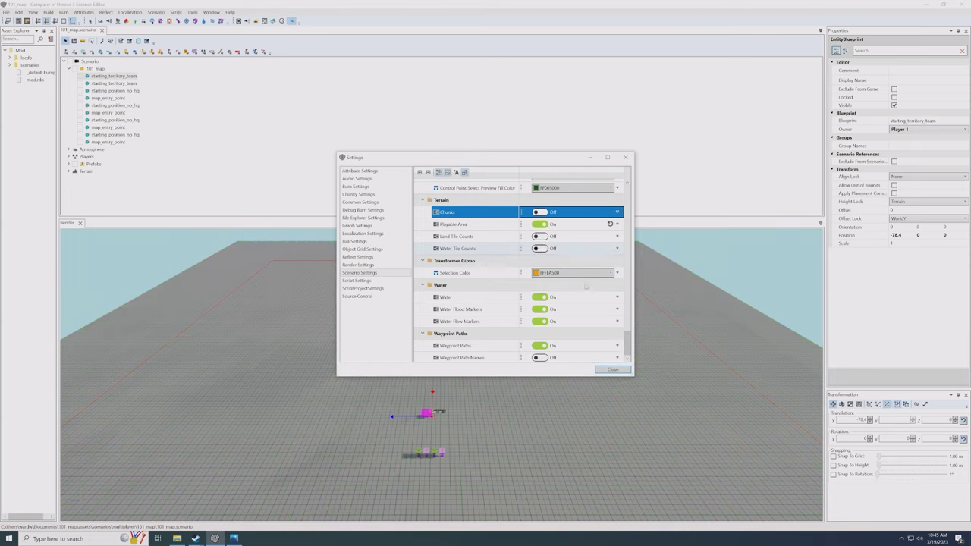
scroll(611, 304, "down", 1)
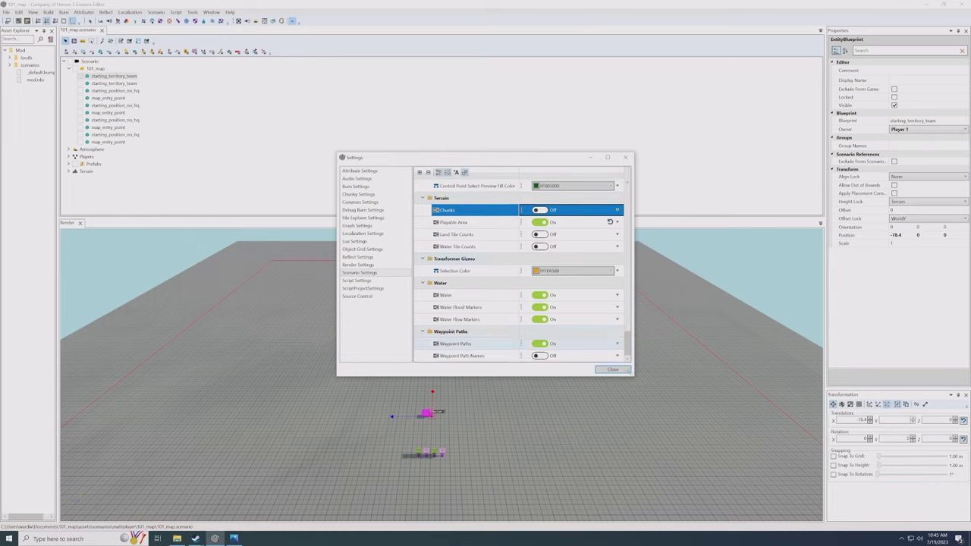
left_click(612, 369)
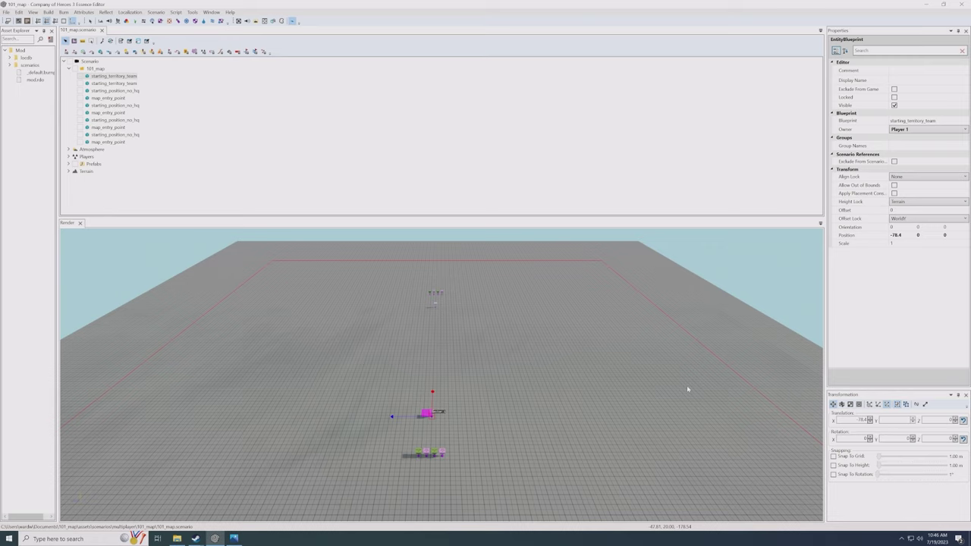
- Add a new layer named Blockers under the Scenario node, set as the default parent
left_click(560, 383)
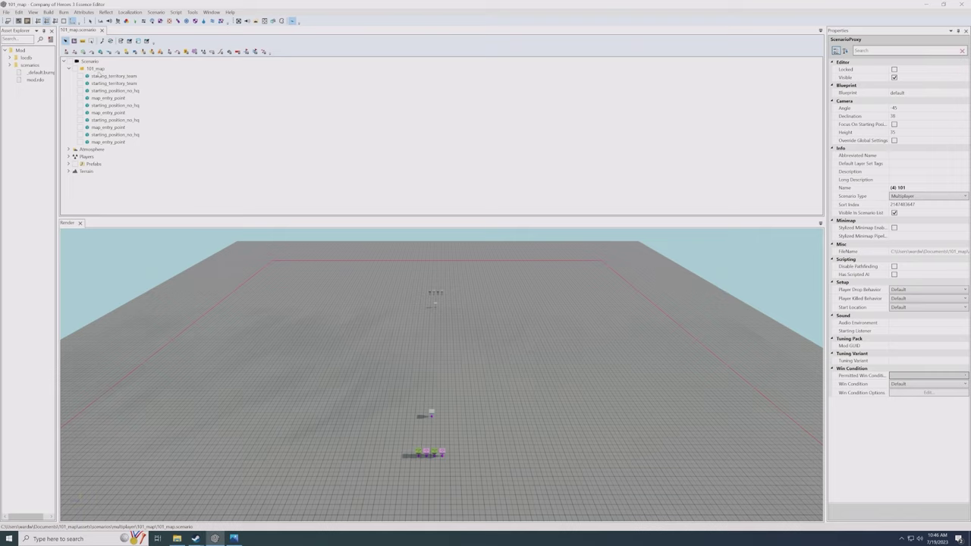
left_click(95, 69)
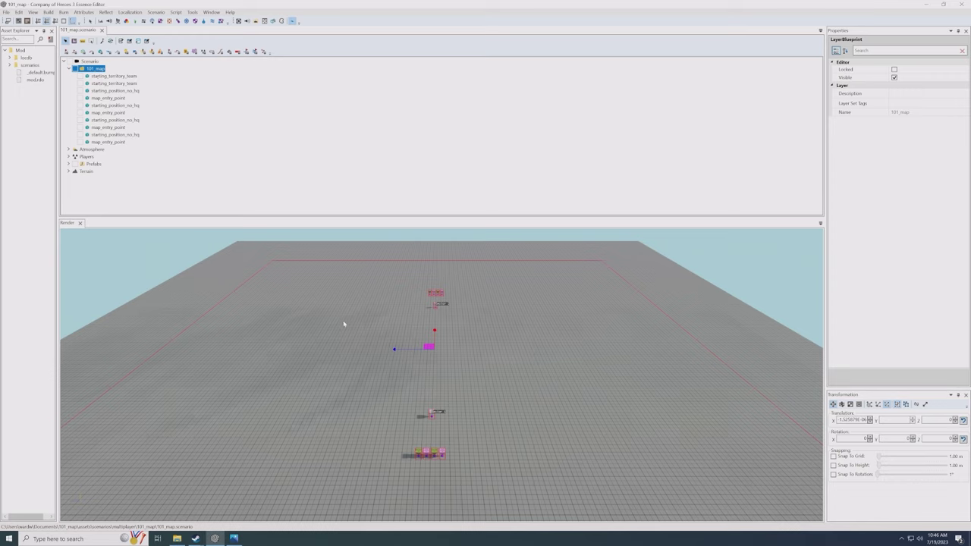
right_click(93, 61)
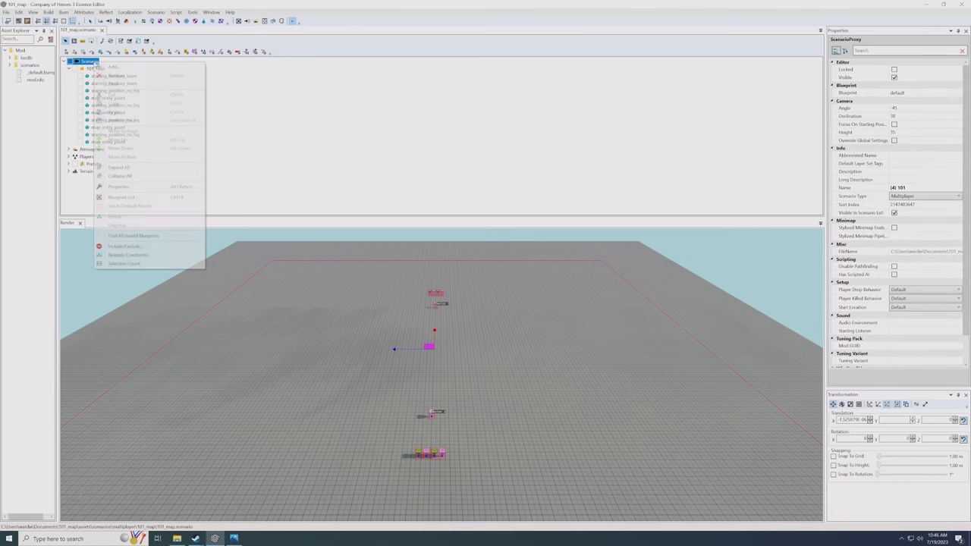
left_click(114, 67)
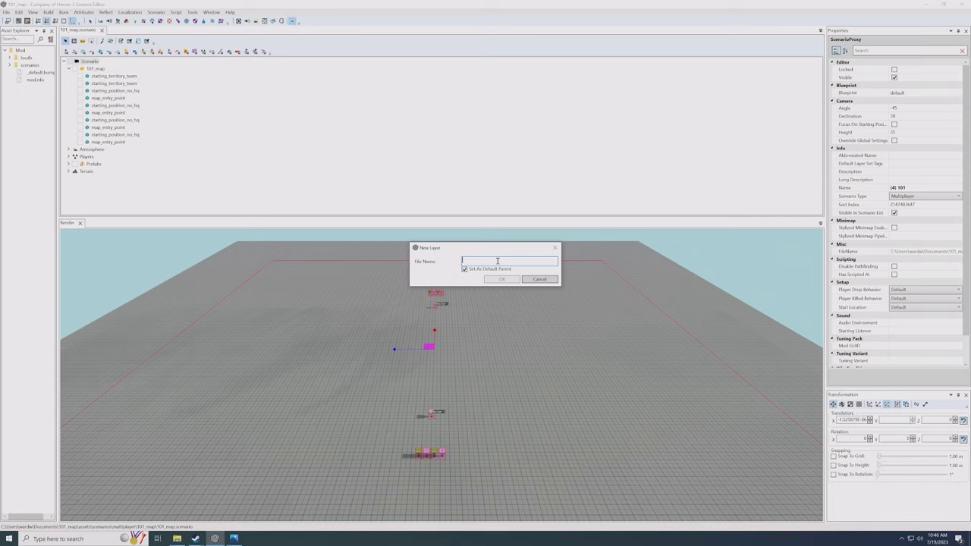
type("Blockers")
key("Return")
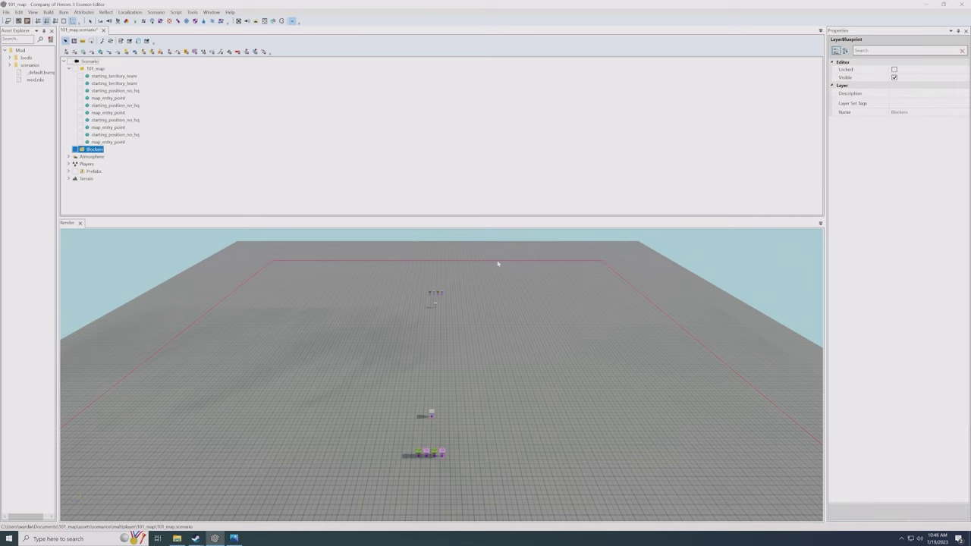
- Add another new layer named Buildings under the Scenario node
right_click(89, 60)
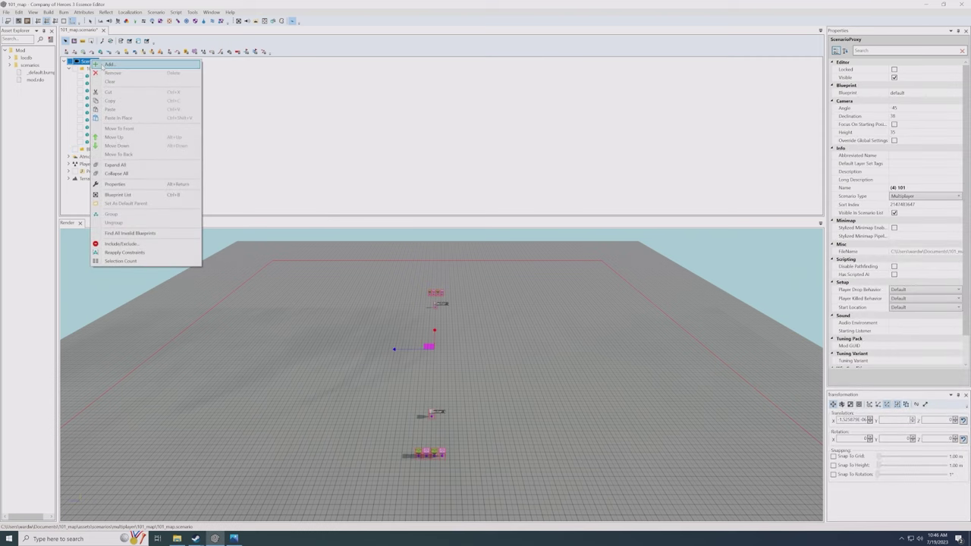
left_click(114, 66)
type("B")
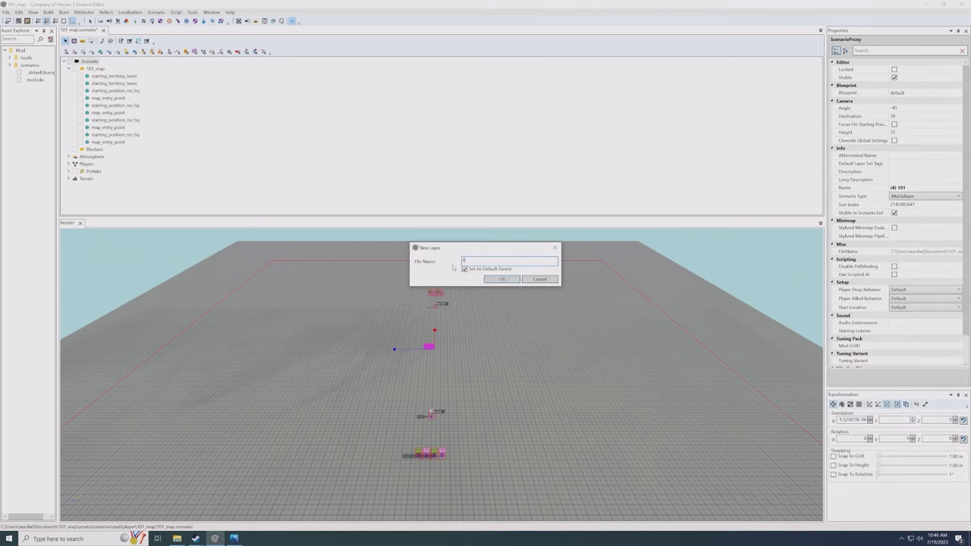
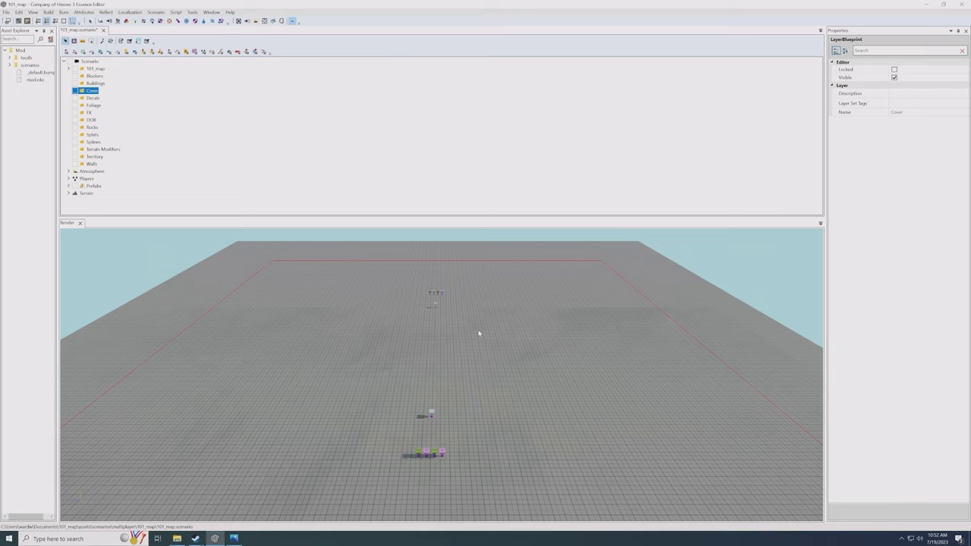
- Examine the starting territory marker and the nearby starting and entry points on the map from several camera distances and angles
scroll(462, 408, "up", 3)
middle_click_drag(470, 484, 475, 423)
scroll(475, 419, "up", 5)
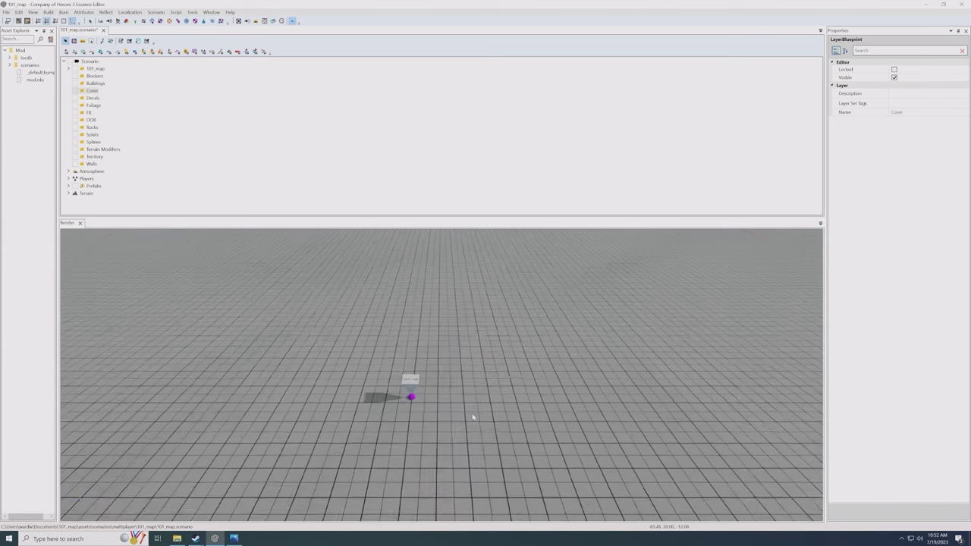
scroll(500, 409, "up", 3)
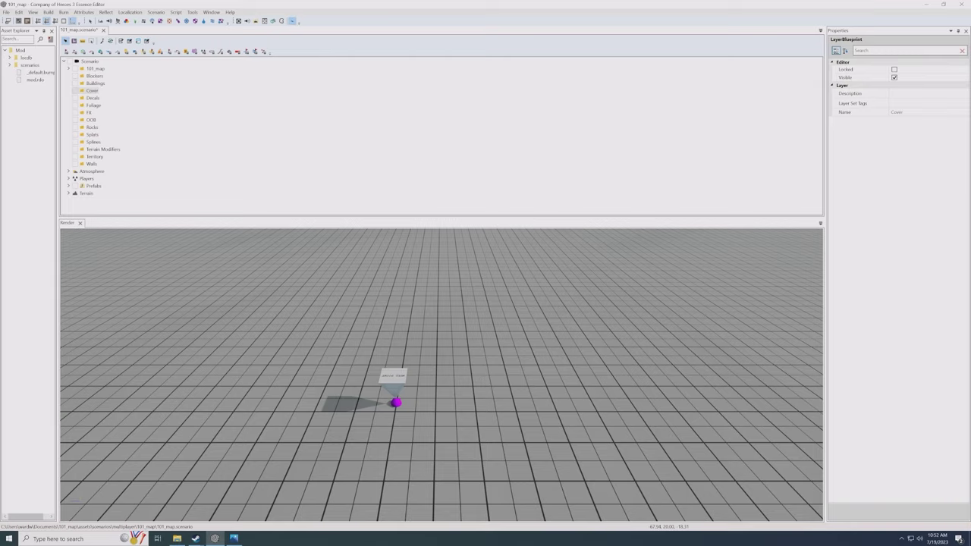
middle_click_drag(480, 373, 182, 360)
mouse_move(455, 450)
middle_mouse_down()
mouse_move(630, 301)
mouse_move(512, 396)
mouse_move(549, 346)
mouse_move(518, 362)
middle_mouse_up()
key("Up")
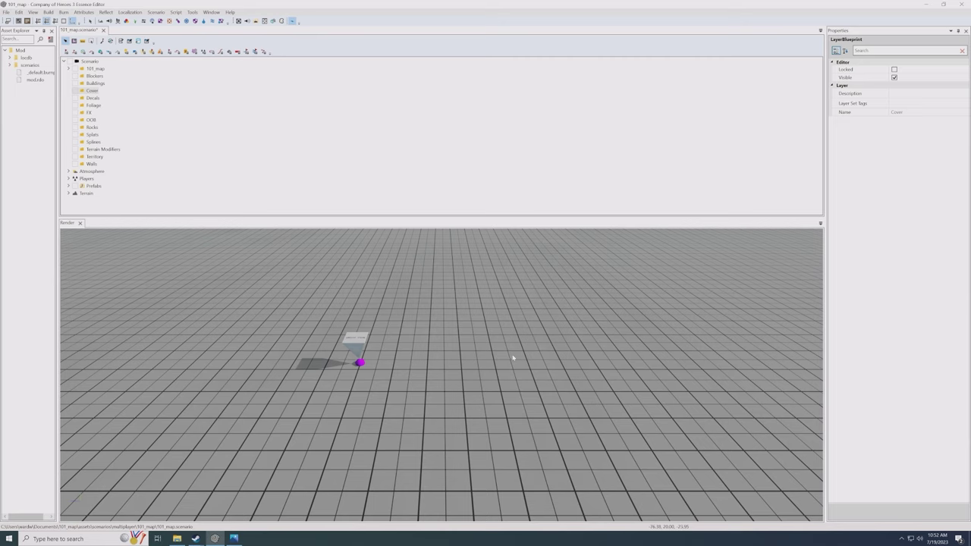
mouse_move(513, 358)
middle_mouse_down()
mouse_move(558, 351)
mouse_move(516, 266)
mouse_move(560, 275)
mouse_move(581, 327)
mouse_move(542, 341)
mouse_move(515, 267)
mouse_move(513, 358)
middle_mouse_up()
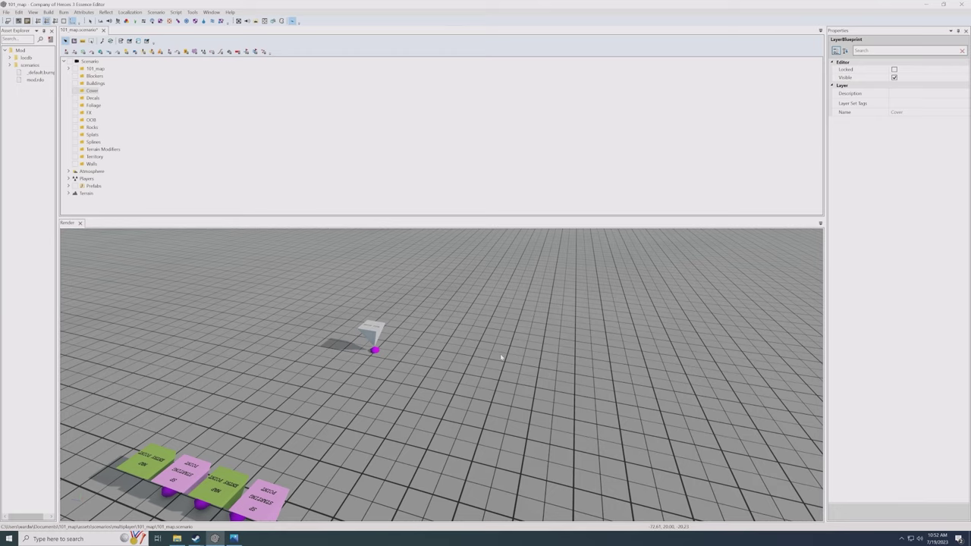
middle_click_drag(501, 357, 481, 351)
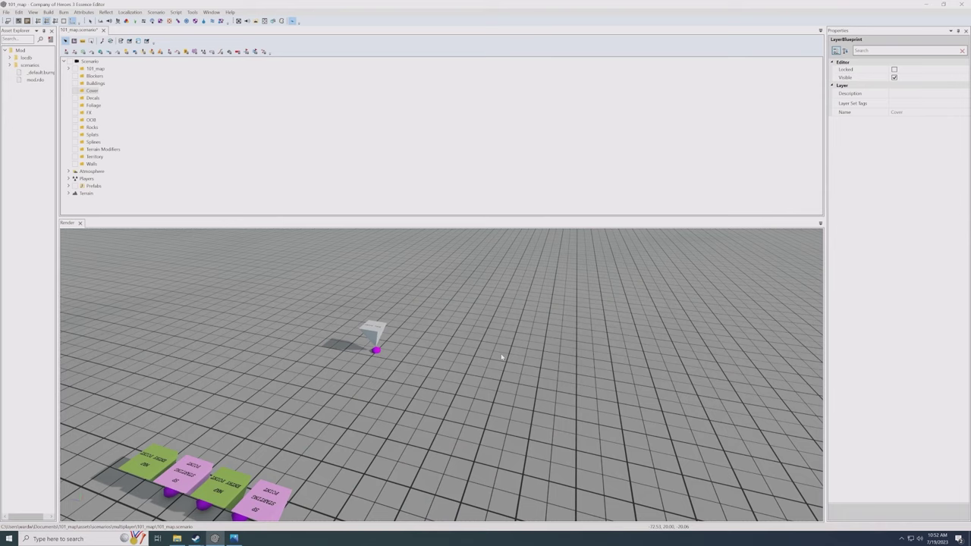
scroll(501, 357, "down", 10)
scroll(469, 391, "up", 5)
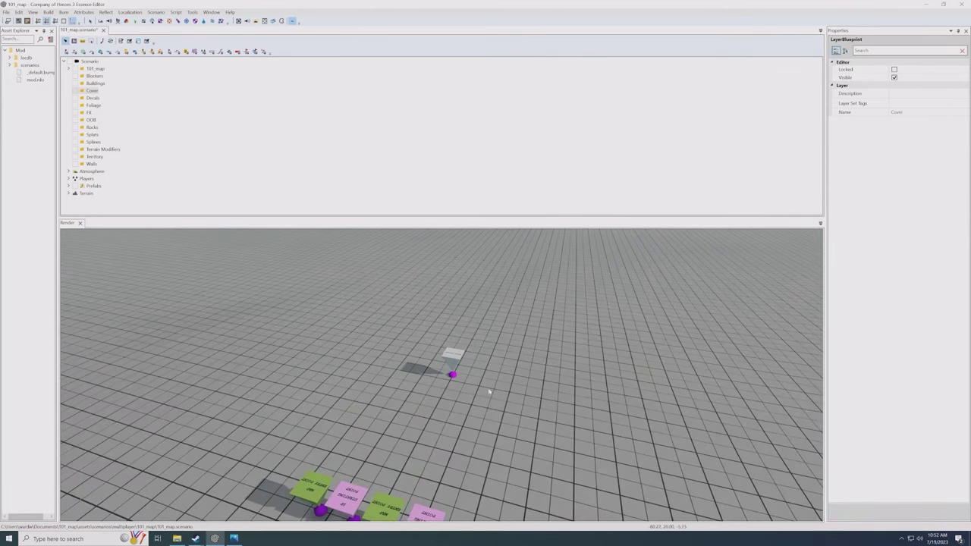
scroll(493, 389, "up", 3)
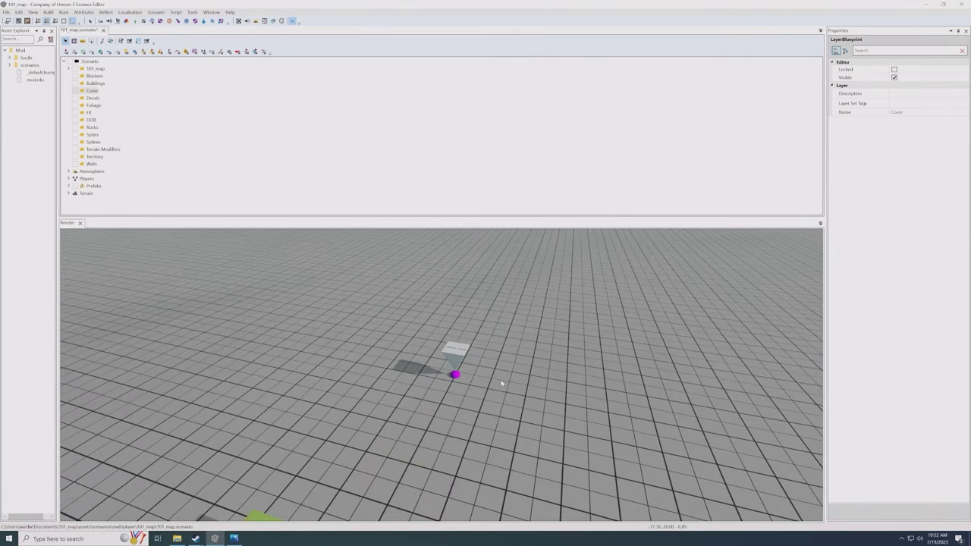
- Select Player 1's starting territory marker and move it to about X -80.37, Z 0.46
middle_click_drag(501, 384, 464, 379)
left_click(432, 367)
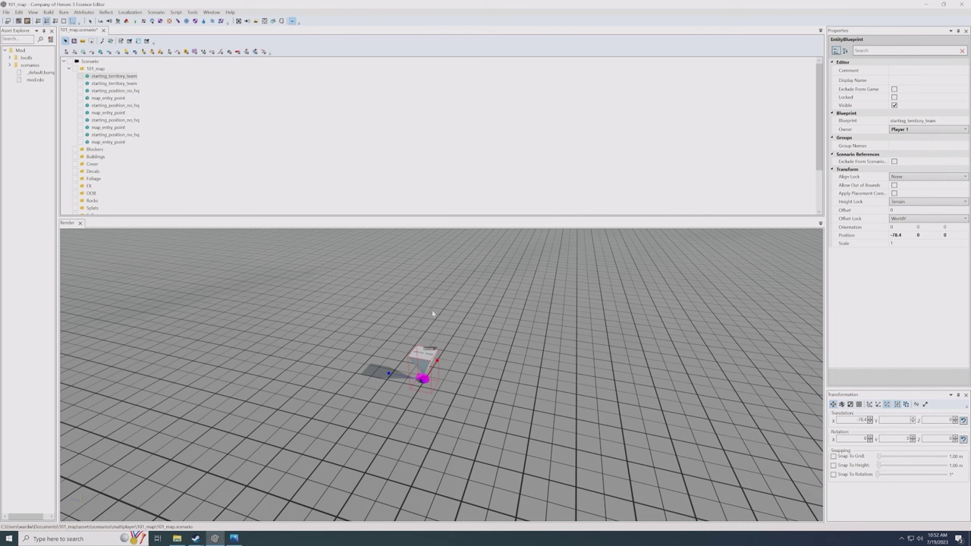
scroll(460, 375, "up", 3)
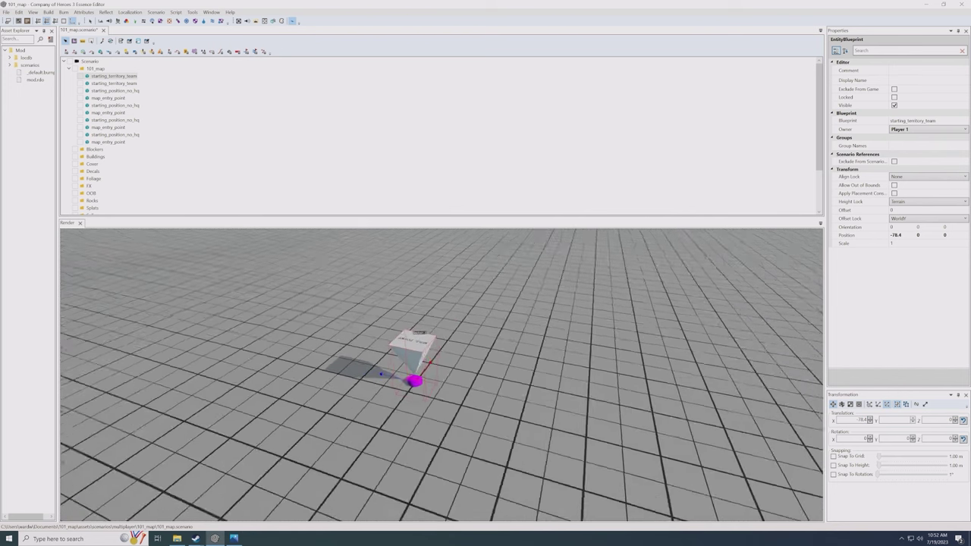
mouse_move(504, 371)
left_mouse_down("alt")
mouse_move(444, 356)
mouse_move(462, 334)
mouse_move(441, 318)
mouse_move(464, 334)
mouse_move(459, 354)
mouse_move(425, 363)
left_mouse_up("alt")
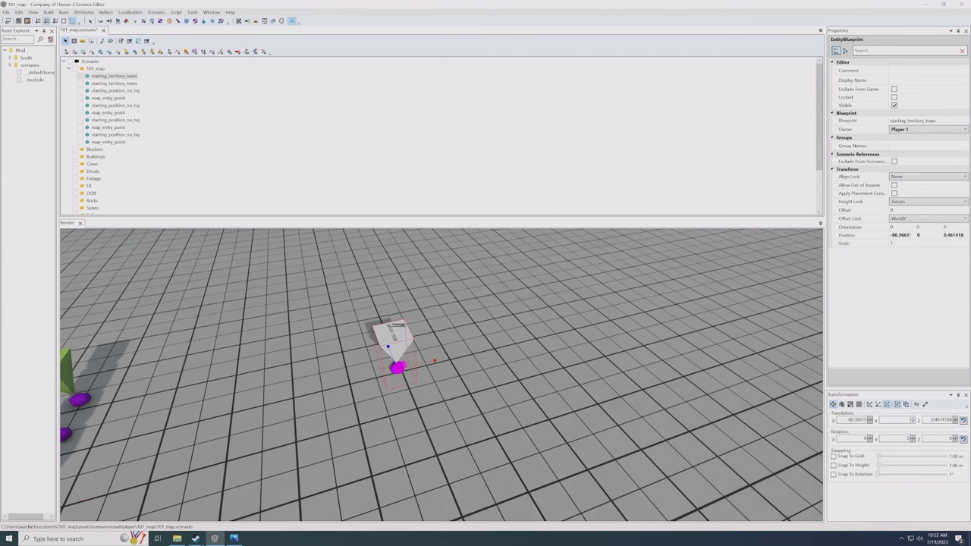
middle_click_drag(424, 362, 437, 368)
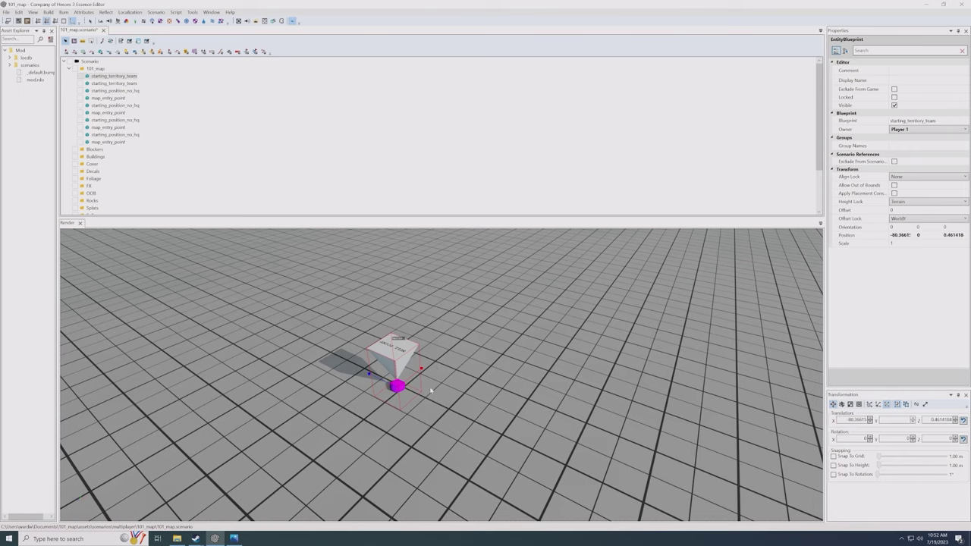
- Move the starting territory marker freely around the terrain, placing it at about X -83.35, Z -1.34
left_click(603, 365)
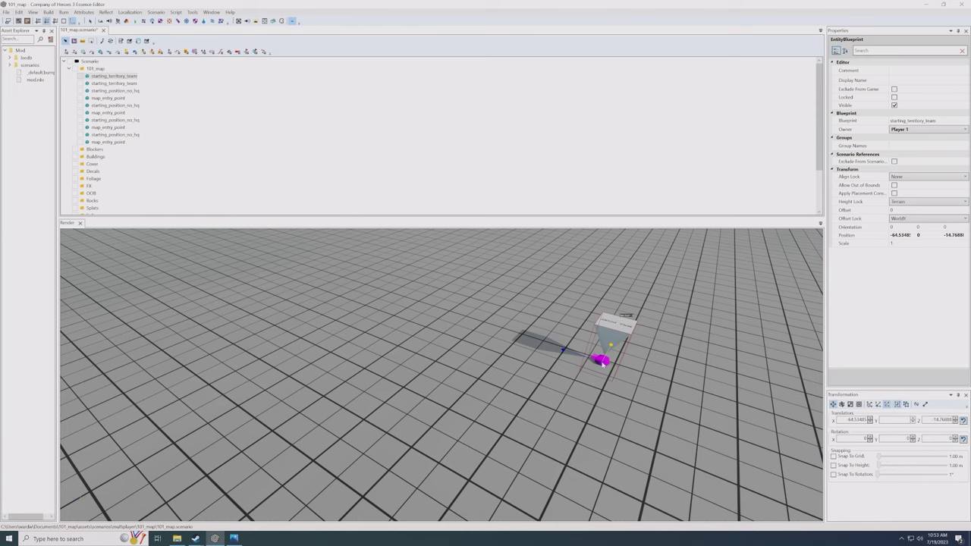
left_click(349, 339)
left_click(373, 383)
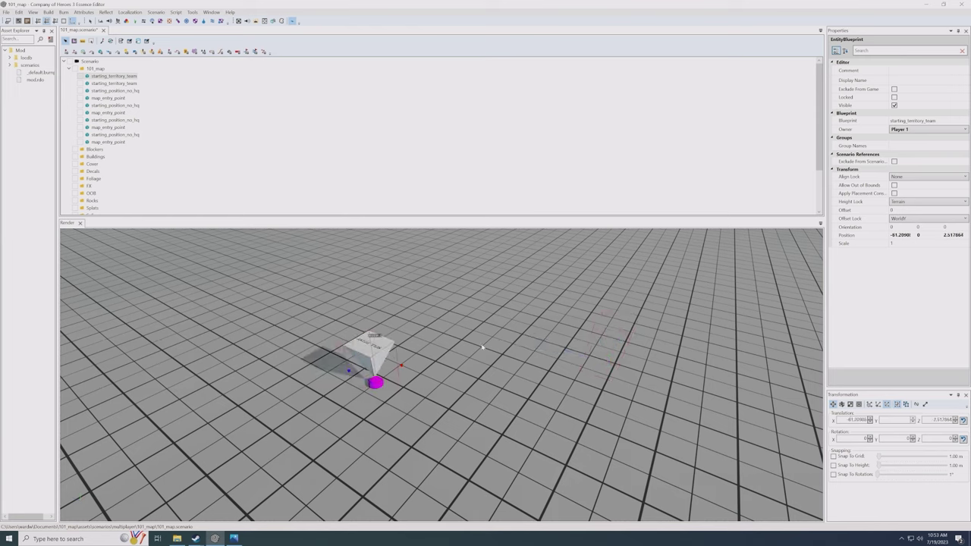
left_click(481, 345)
left_click(339, 342)
left_click(402, 408)
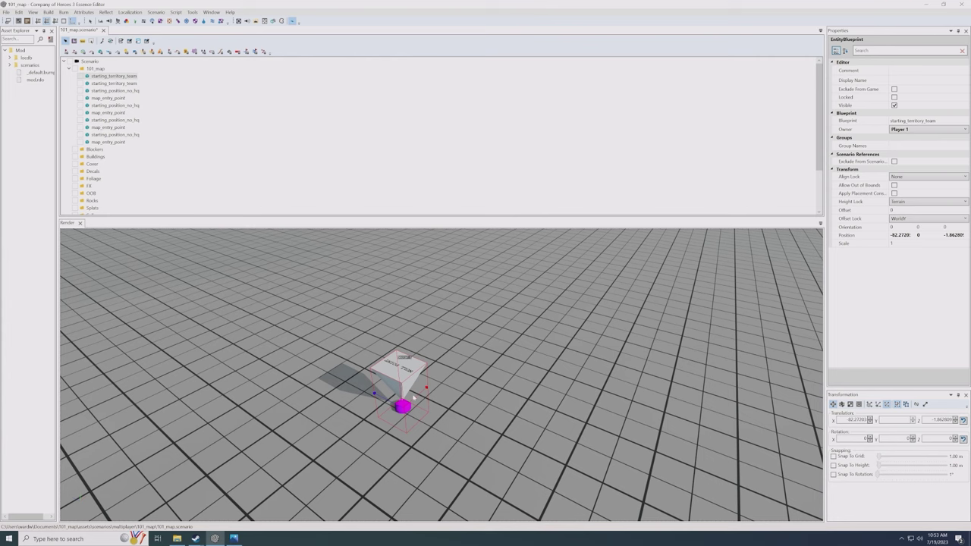
mouse_move(403, 407)
left_mouse_down()
mouse_move(462, 416)
mouse_move(553, 390)
mouse_move(400, 407)
mouse_move(466, 343)
mouse_move(400, 407)
mouse_move(456, 360)
left_mouse_up()
left_click_drag(427, 391, 426, 388)
left_click(559, 316)
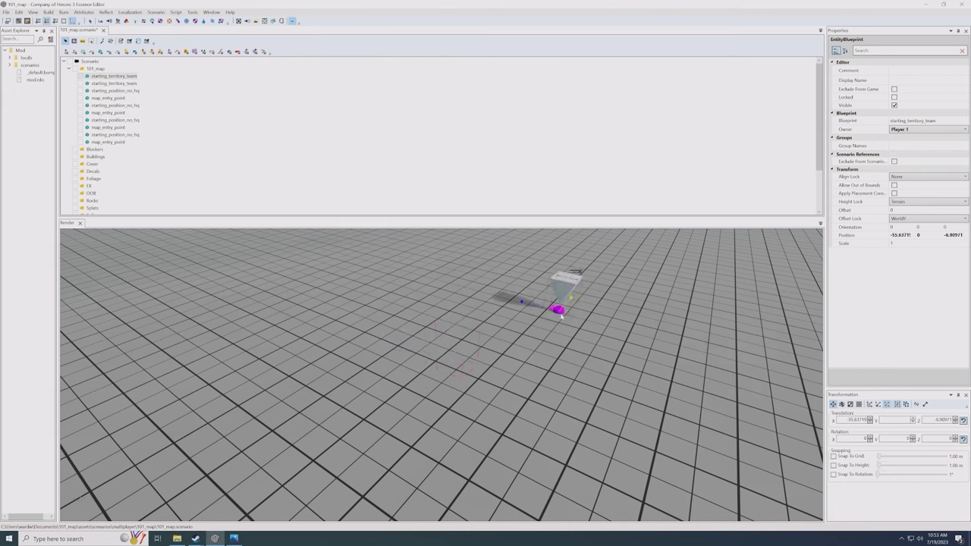
left_click(391, 415)
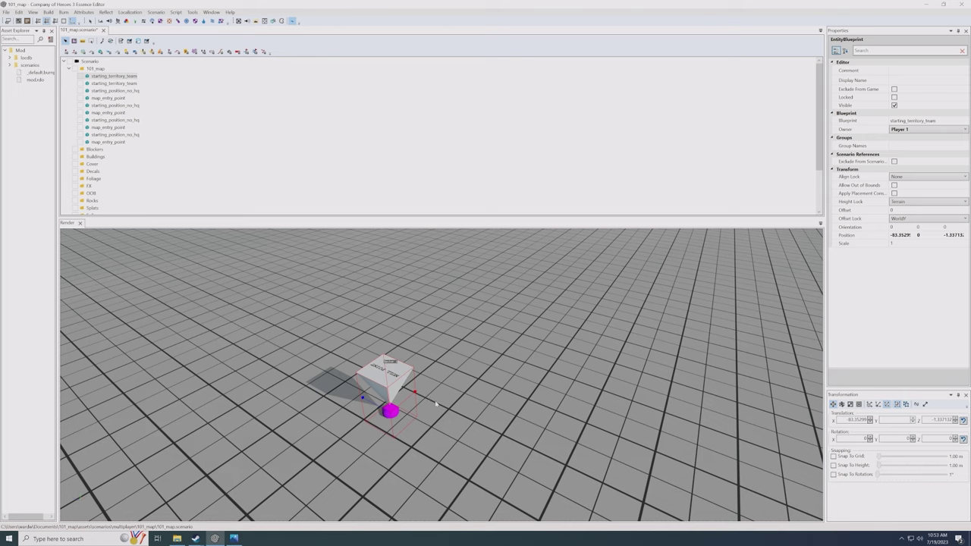
- Rotate the starting territory marker to 62 degrees about its vertical axis without any tilt and enlarge it to a scale of about 2.03
key("e")
mouse_move(402, 445)
left_mouse_down()
mouse_move(375, 446)
mouse_move(430, 430)
mouse_move(390, 443)
mouse_move(406, 446)
mouse_move(365, 409)
mouse_move(405, 399)
mouse_move(406, 414)
mouse_move(440, 402)
left_mouse_up()
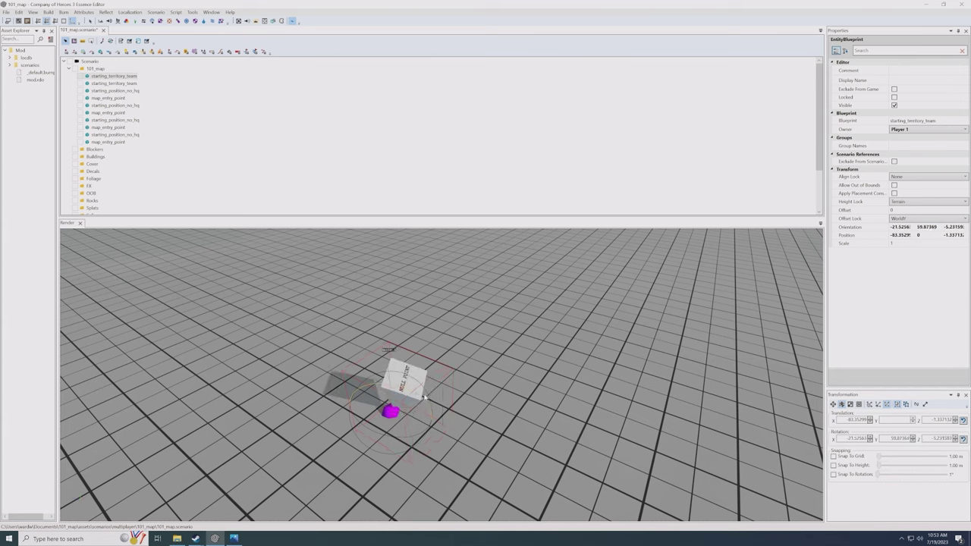
key("ctrl+z")
key("ctrl+z")
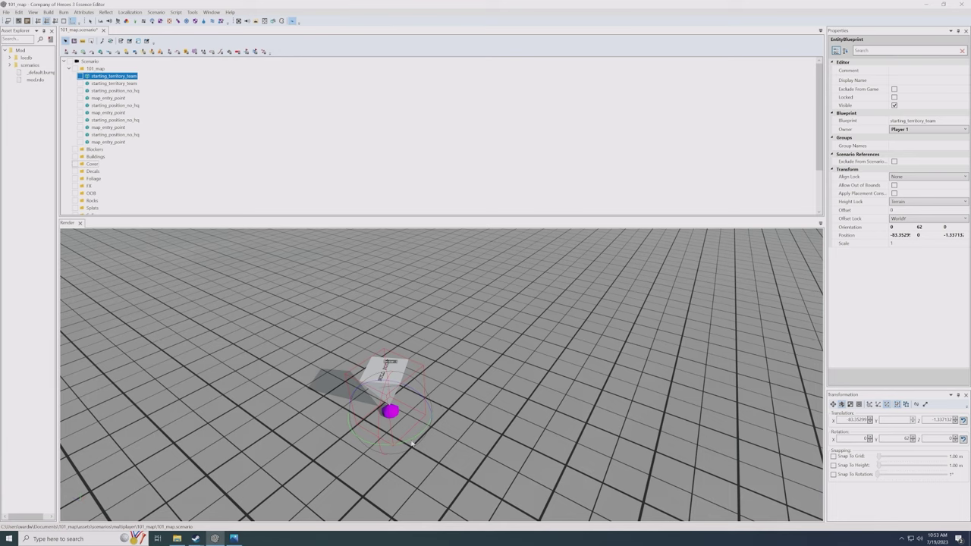
left_click_drag(408, 443, 468, 414)
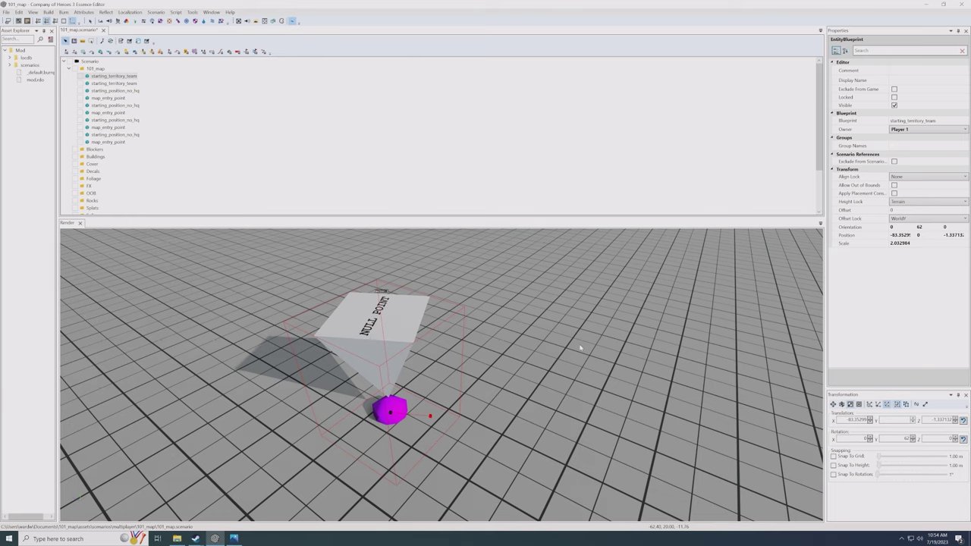
- Set the starting territory marker's scale to 1
left_click(902, 244)
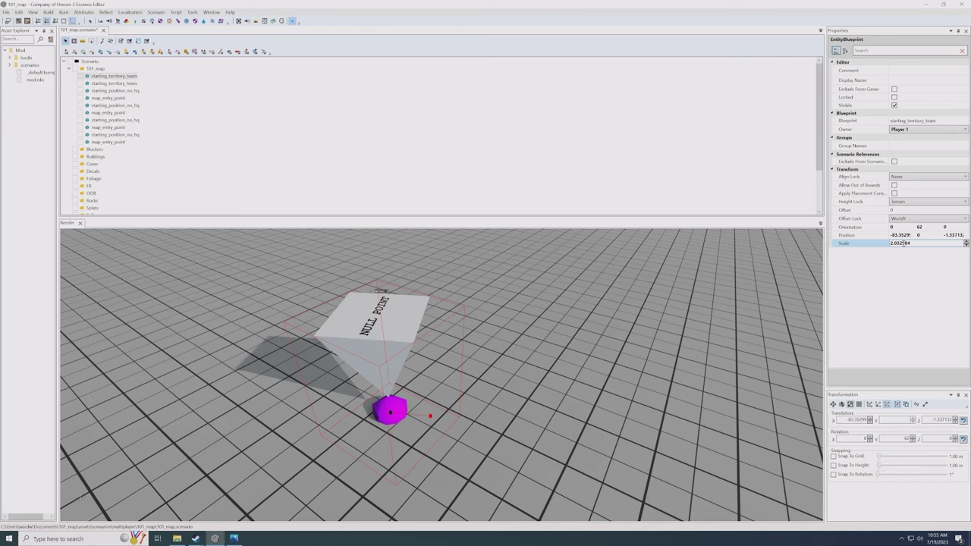
left_click(873, 286)
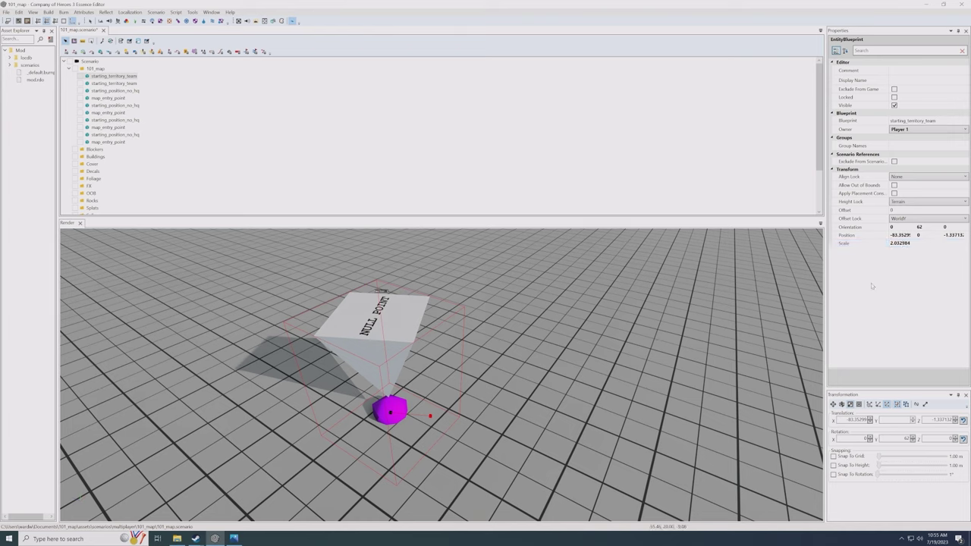
left_click(905, 244)
double_click(899, 244)
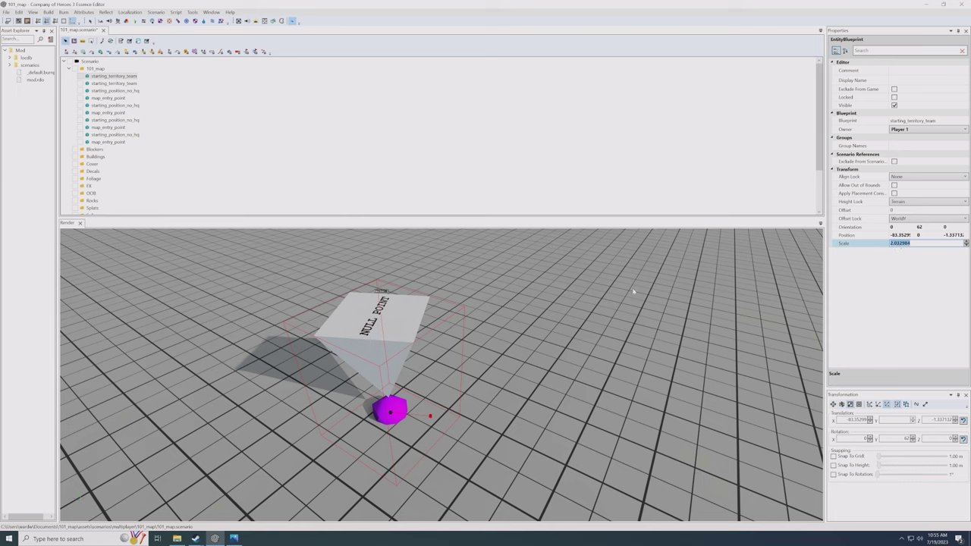
type("1")
key("Return")
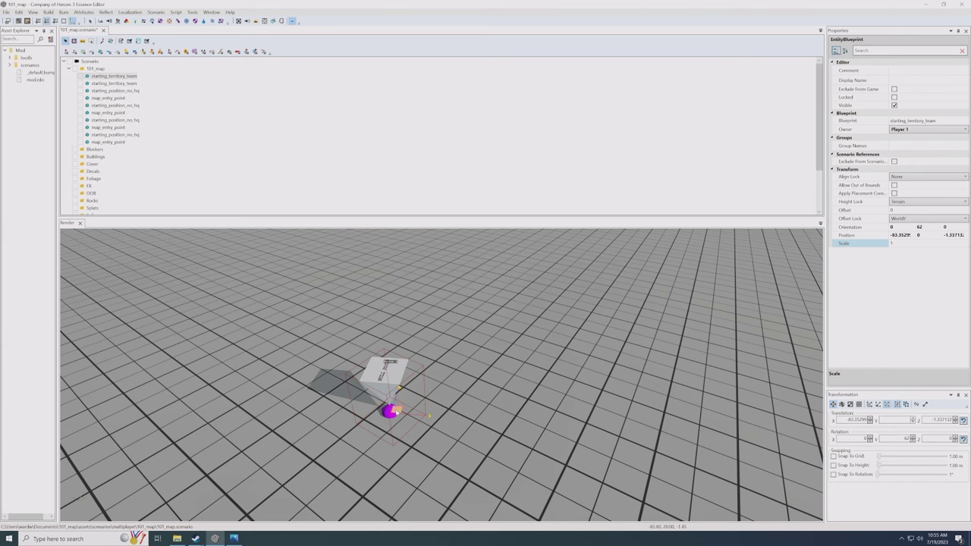
- Move the marker to about X -82.09, Z 0.35, set its height lock to None and raise it to about Y 26.06
left_click_drag(396, 388, 408, 424)
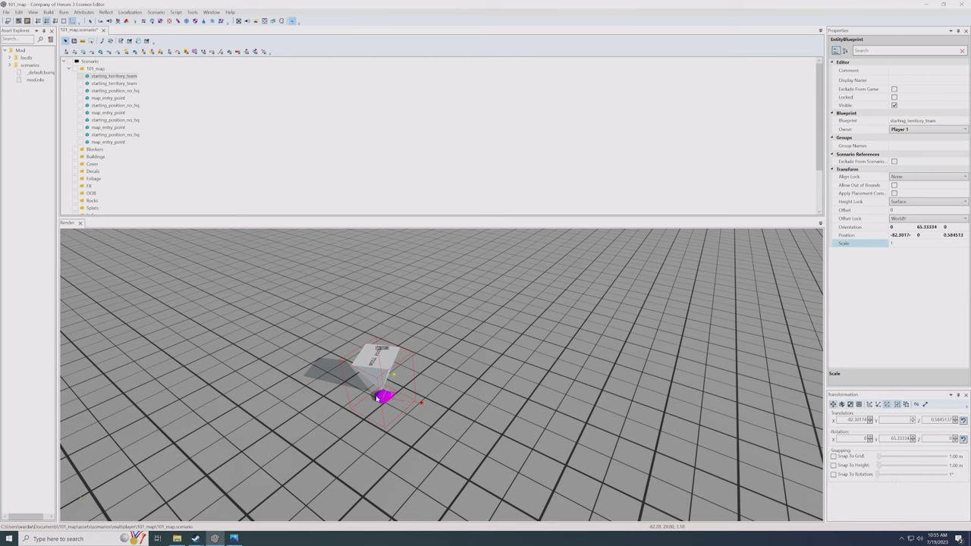
left_click_drag(377, 398, 429, 406)
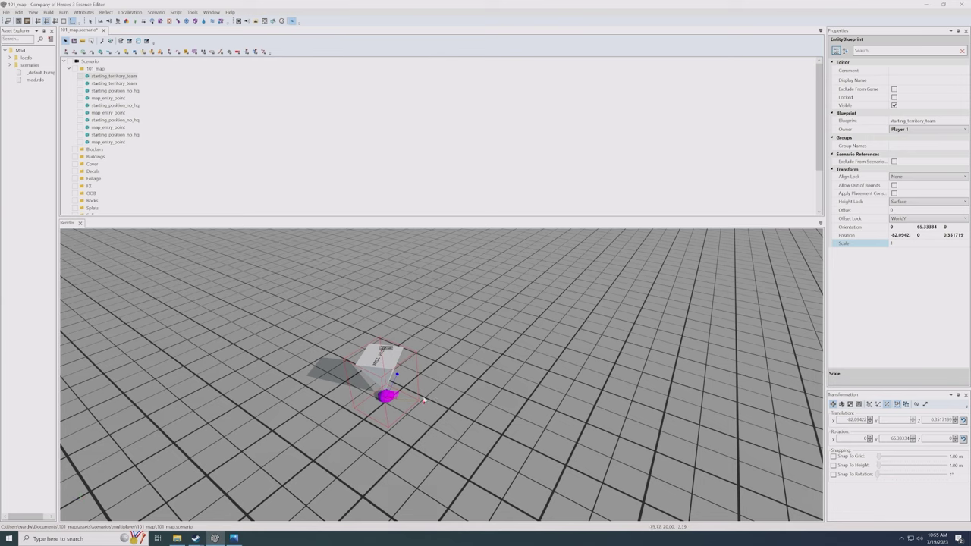
key("h")
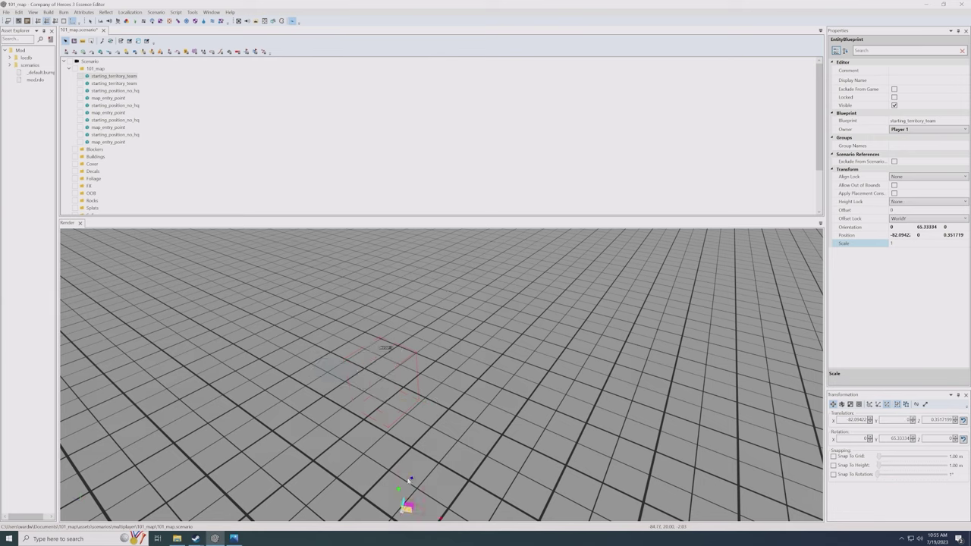
left_click_drag(399, 491, 368, 290)
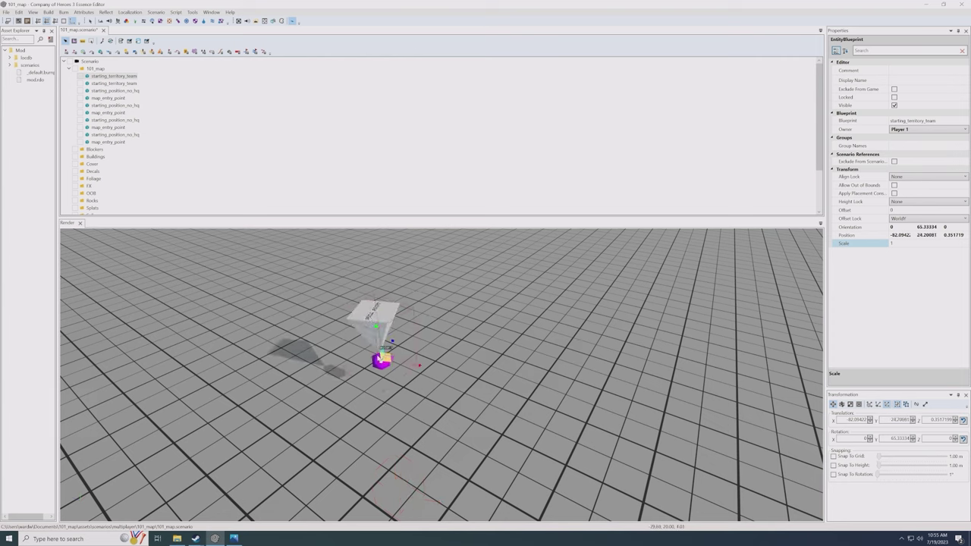
left_click_drag(379, 355, 504, 407)
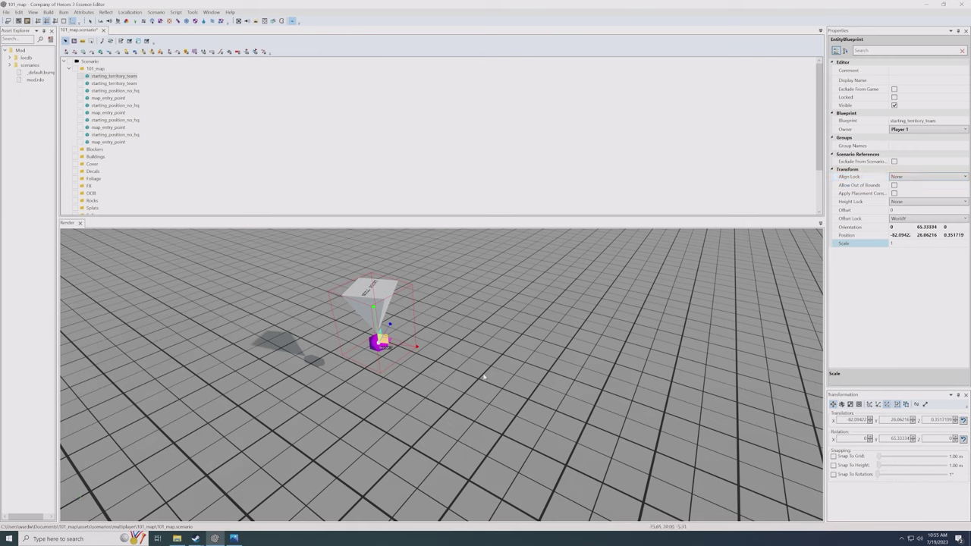
- Switch the raised marker's height lock back and forth between Surface and None, leaving it on Surface
key("ctrl+z")
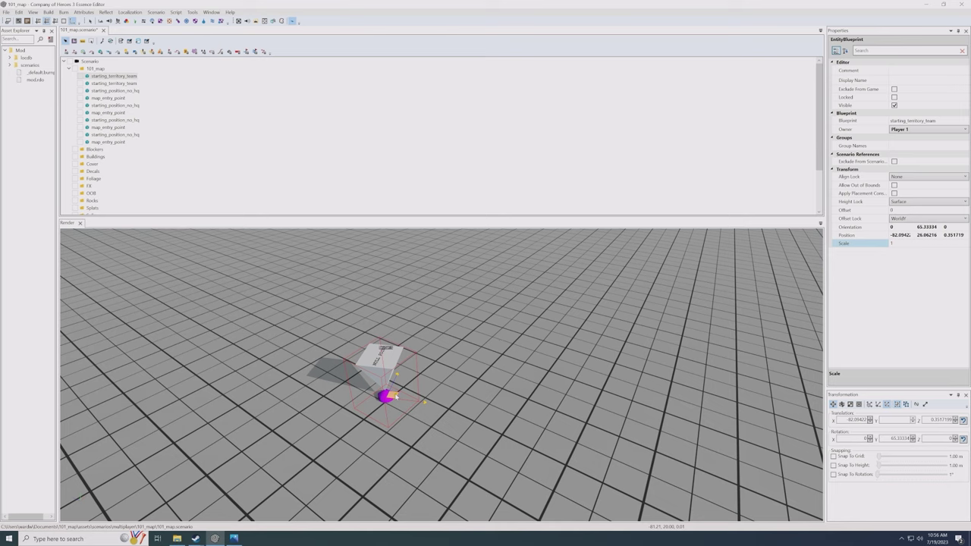
key("ctrl+z")
key("h")
left_click(398, 396)
left_click(398, 396)
key("h")
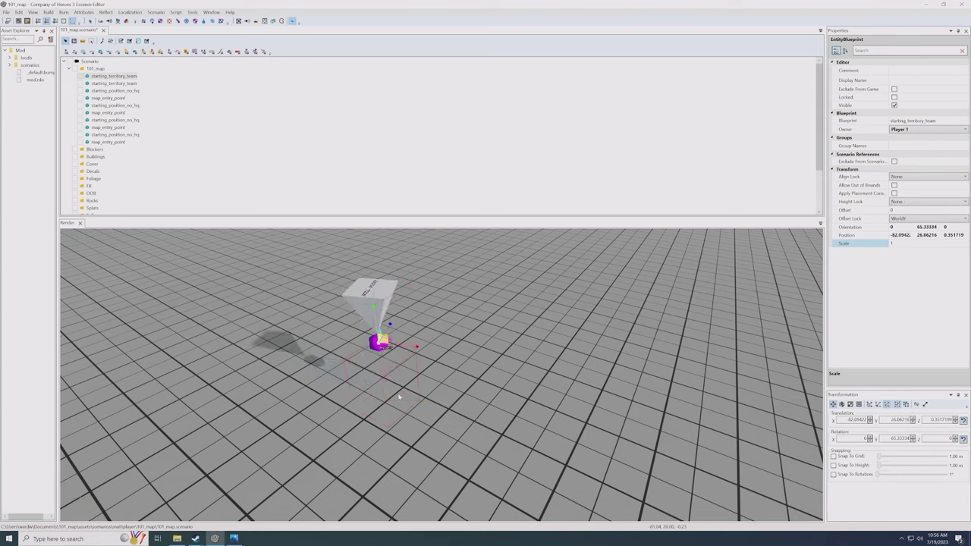
key("h")
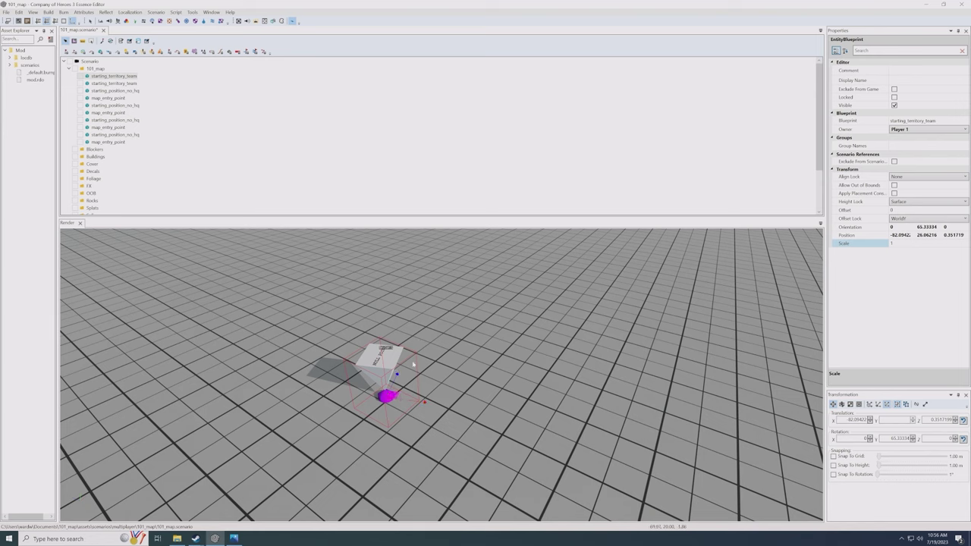
- With the height lock set to None, move the marker to about X -80.38, Z 0.55, and set the height lock to Terrain
key("h")
left_click(413, 365)
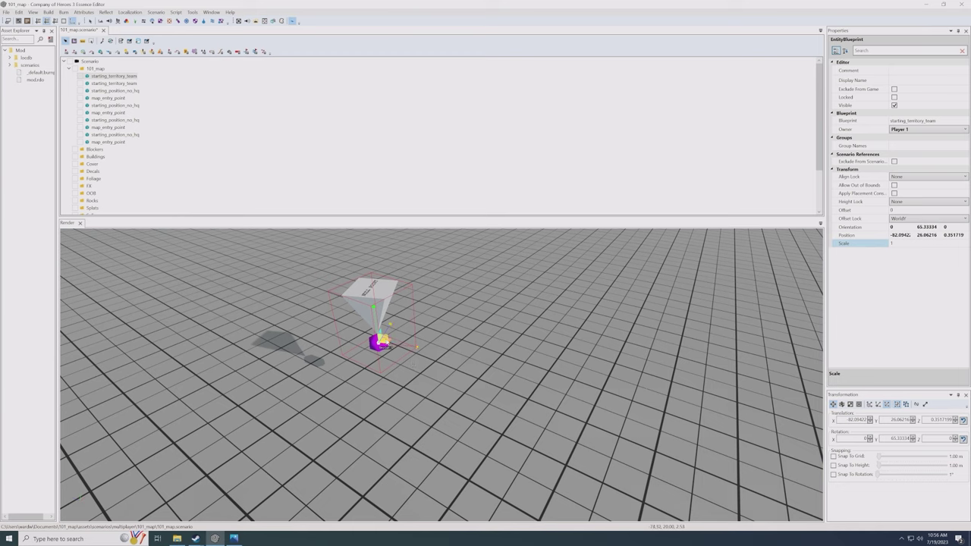
left_click_drag(386, 343, 397, 334)
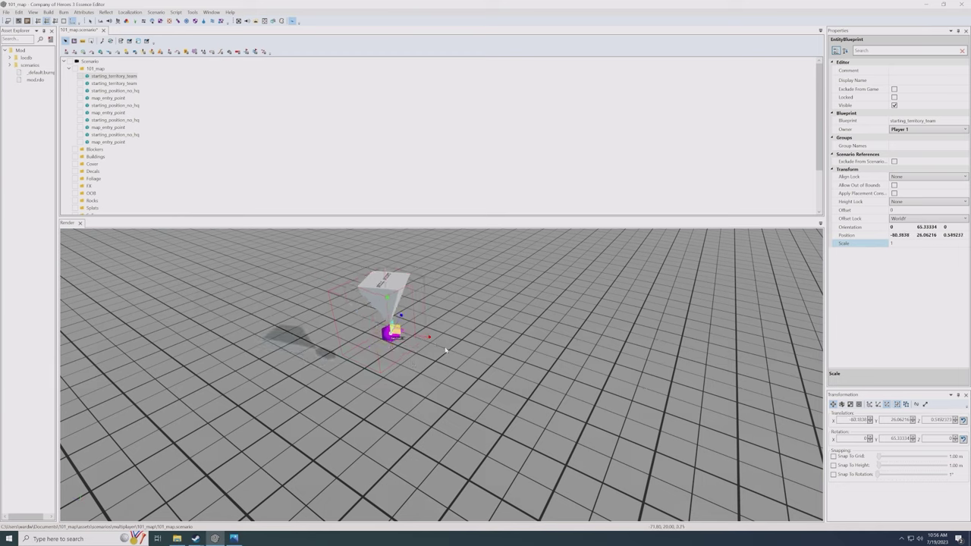
key("h")
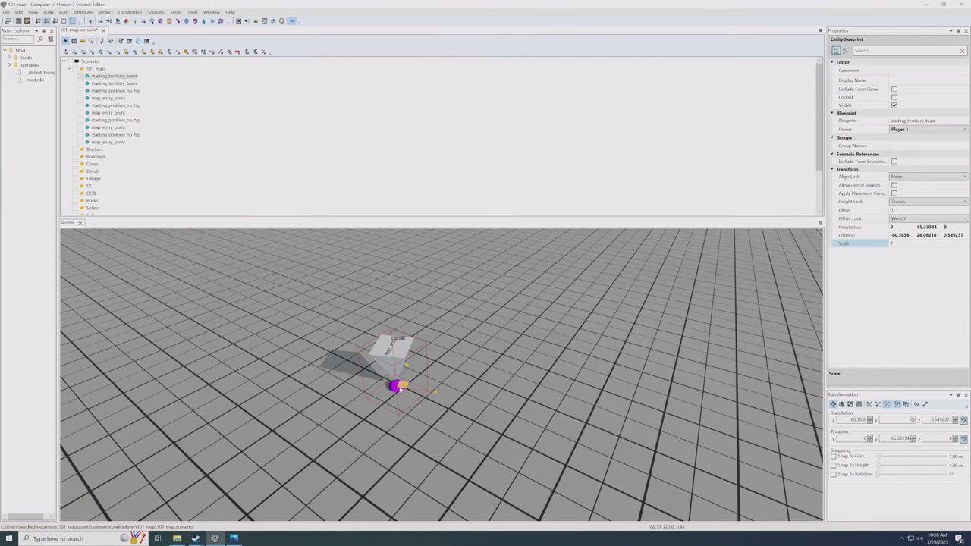
- Duplicate the starting territory marker at about X -79.53, Z -9.68 and delete the duplicate
scroll(414, 395, "down", 2)
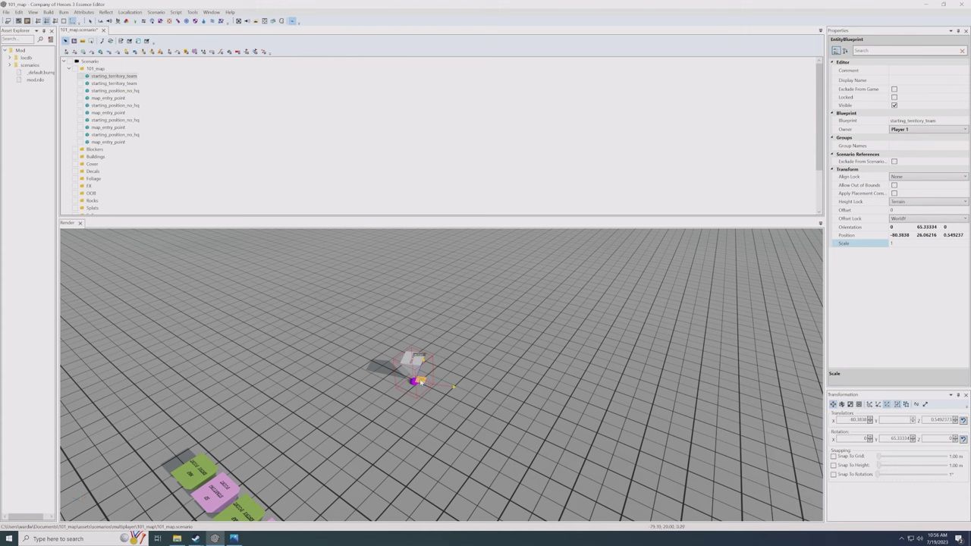
left_click_drag(421, 382, 478, 402, "shift")
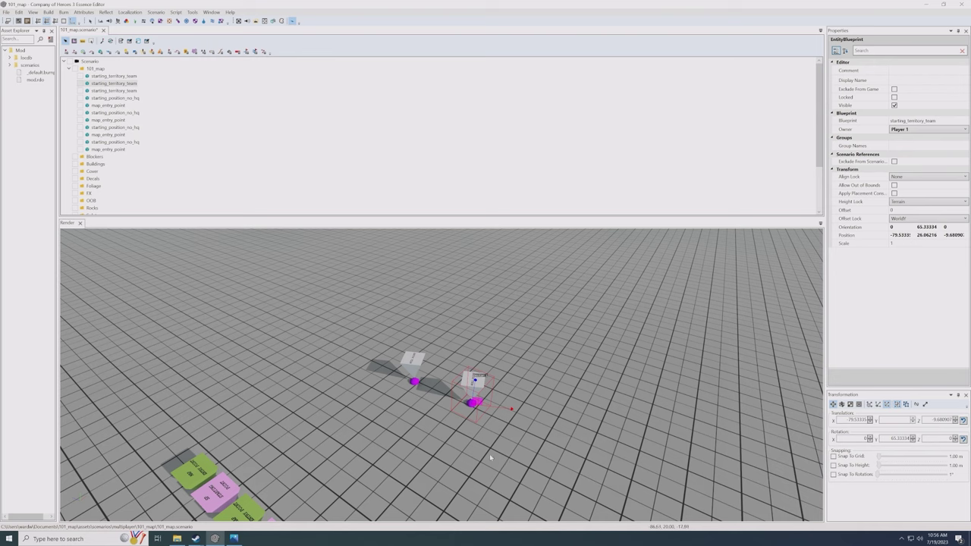
key("Delete")
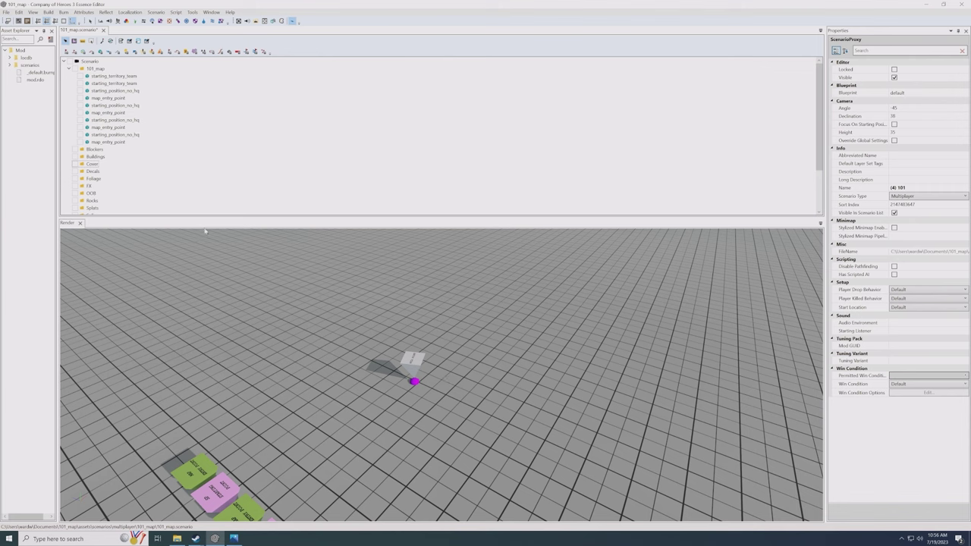
- Copy the first starting_territory_team entry in the 101_map layer, paste it in the same layer, and delete the pasted copy
left_click(114, 77)
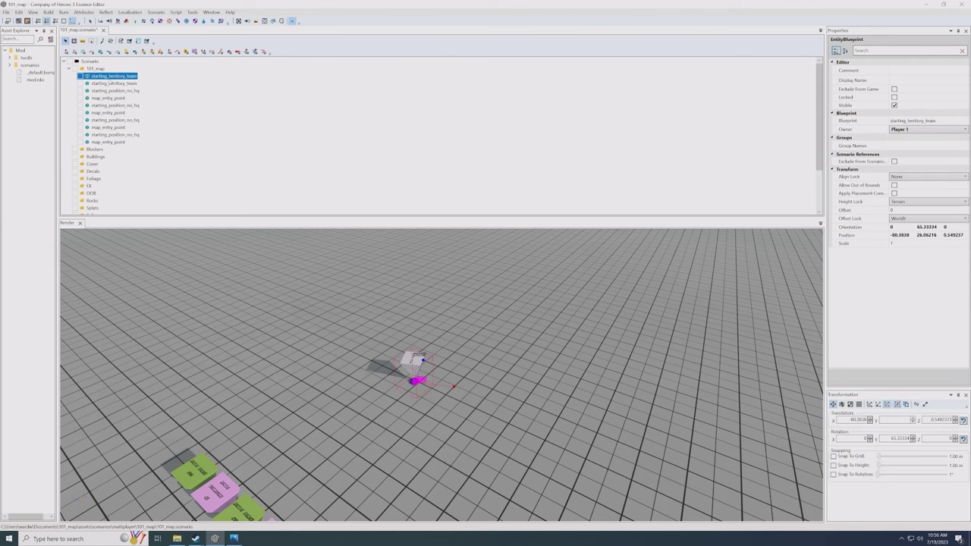
right_click(104, 76)
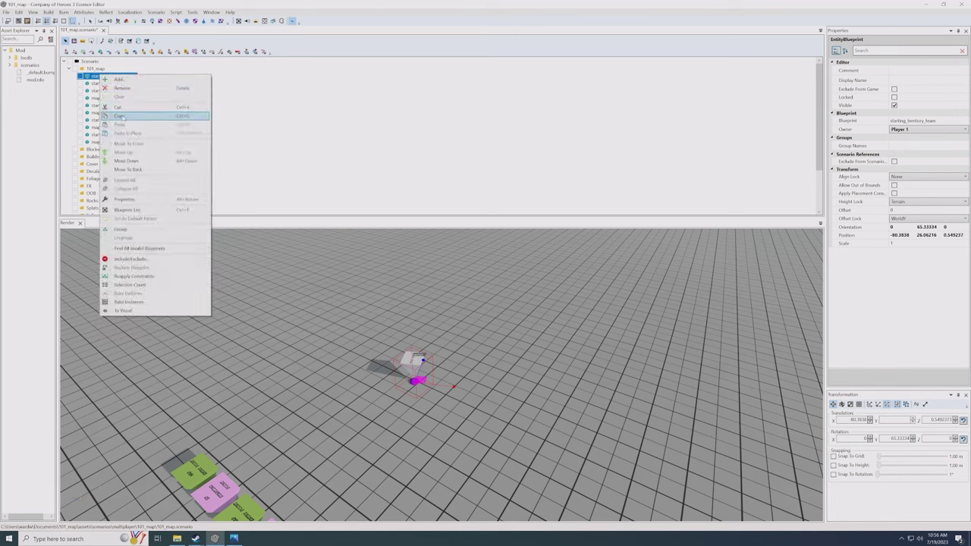
left_click(122, 116)
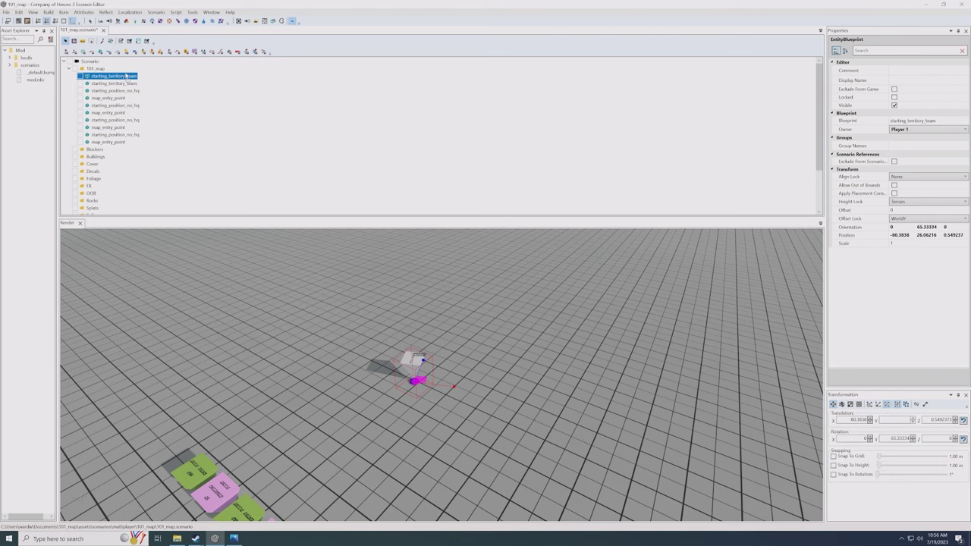
key("ctrl+v")
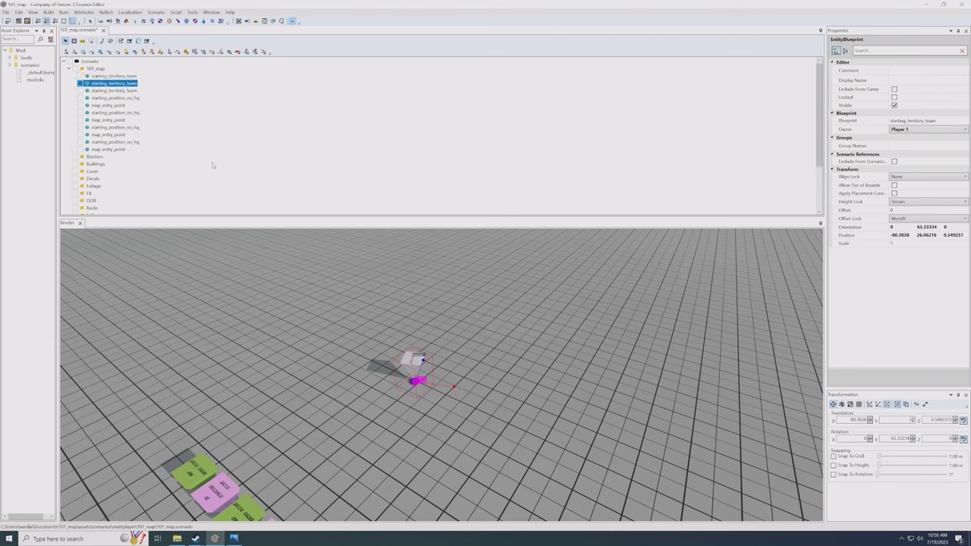
key("Delete")
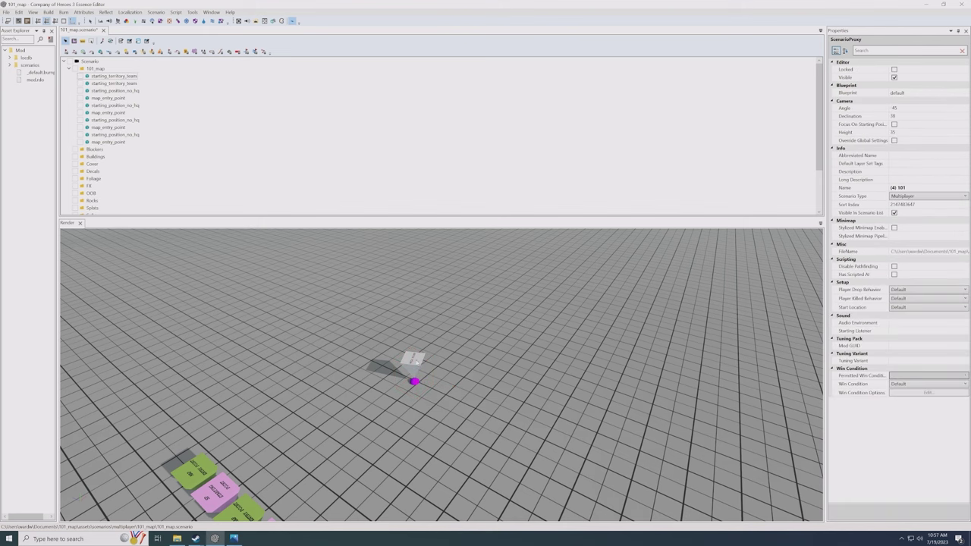
- Inspect the owner assigned to each of the two starting points in the marker row on the map's negative-X side
scroll(436, 374, "down", 6)
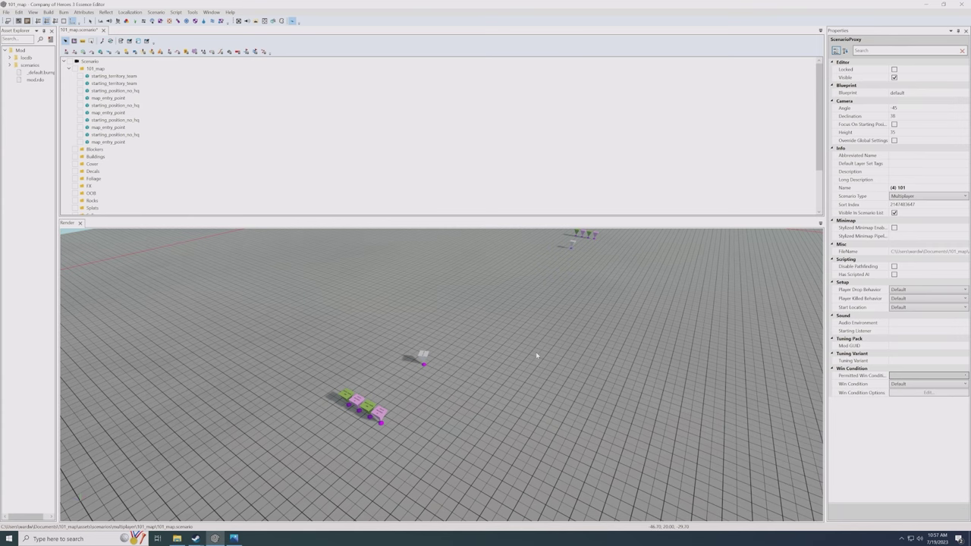
middle_click_drag(503, 365, 529, 367)
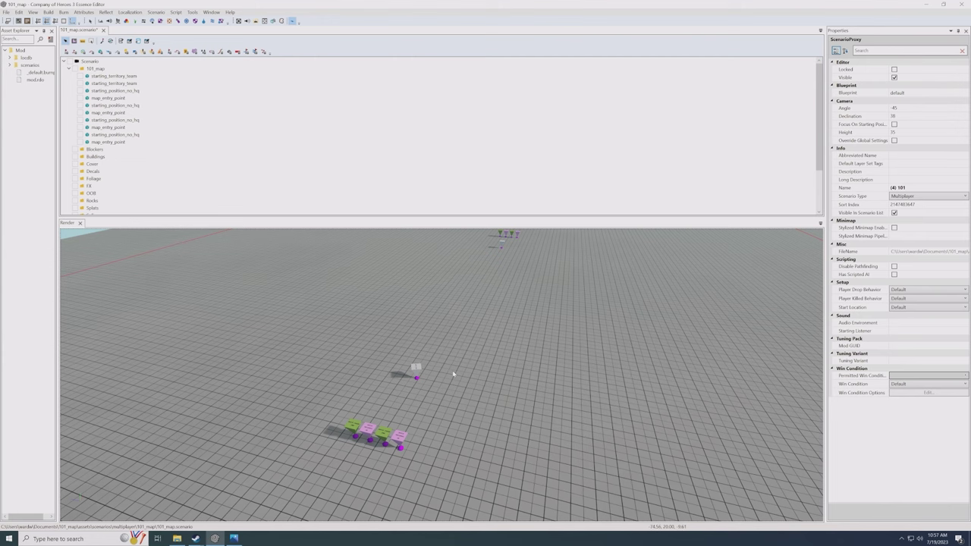
key("w")
key("w")
right_click_drag(442, 374, 289, 409)
key("s")
right_click_drag(470, 390, 417, 377)
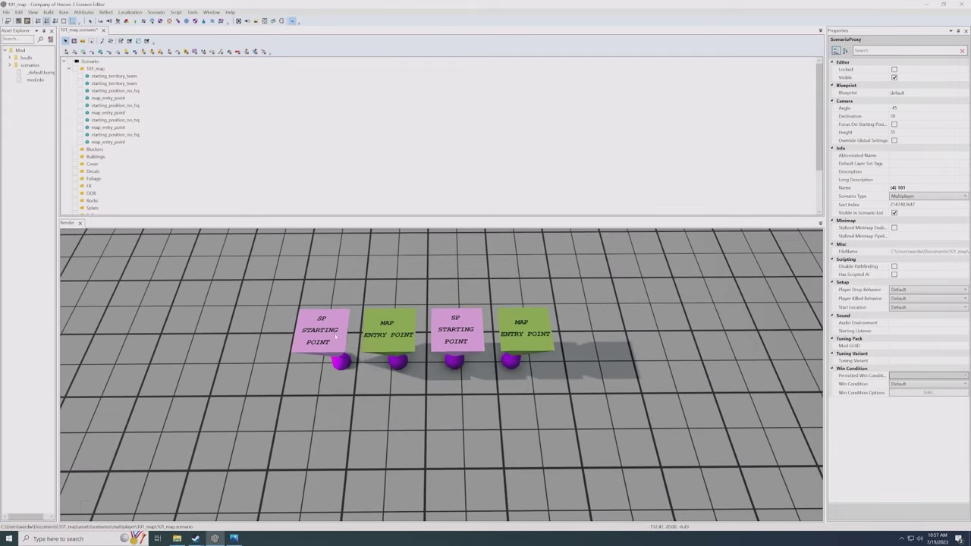
left_click(335, 349)
left_click(458, 334)
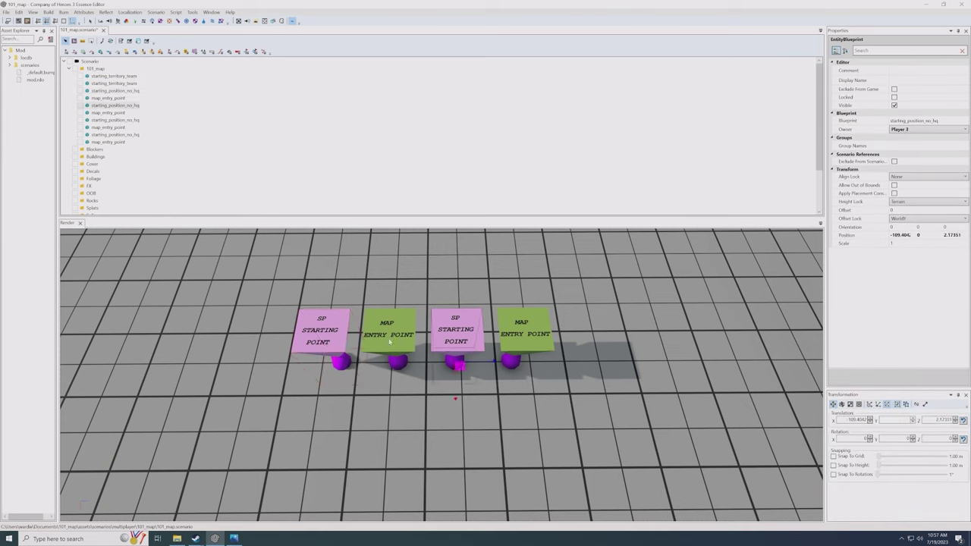
left_click(321, 342)
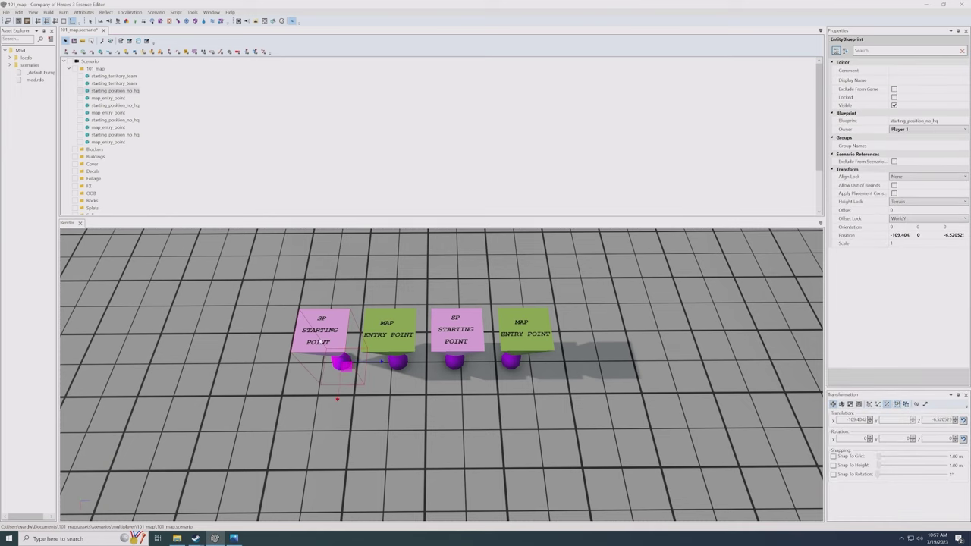
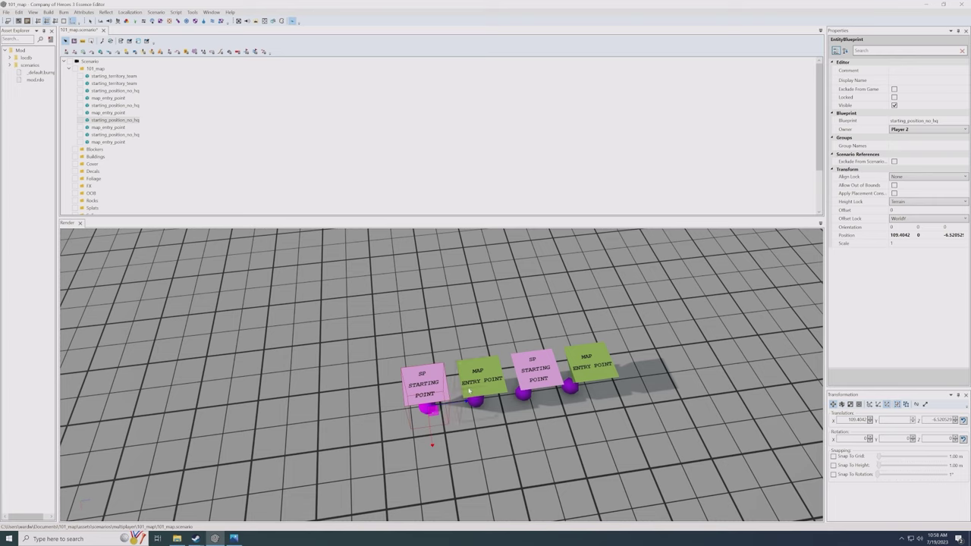
- Move Player 2's starting point and map entry point together to about X 106.70, Z -15.72
left_click(479, 389)
left_click(430, 398, "ctrl")
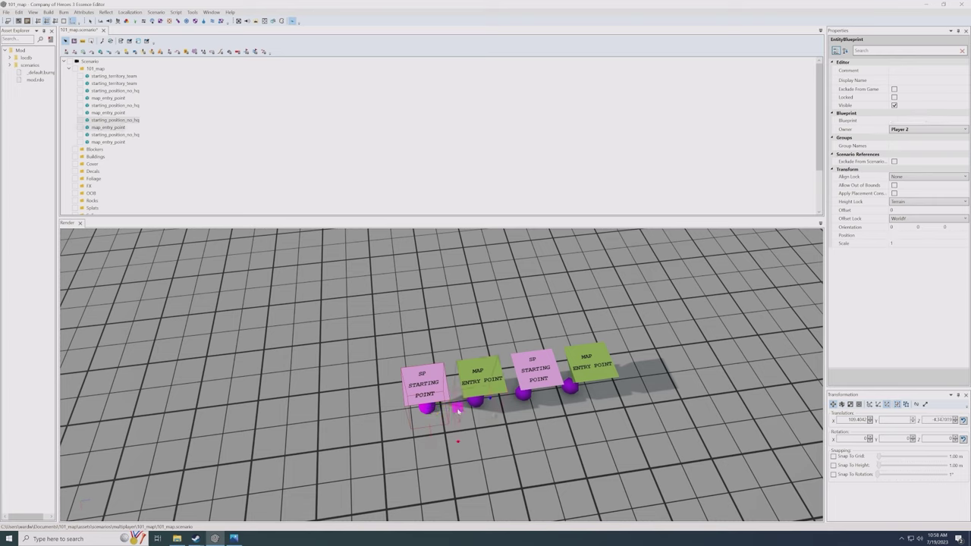
left_click_drag(457, 407, 371, 418)
- Move Player 4's starting point and map entry point together to about X 105.15, Z 14.75, and clear the selection
left_click(527, 387)
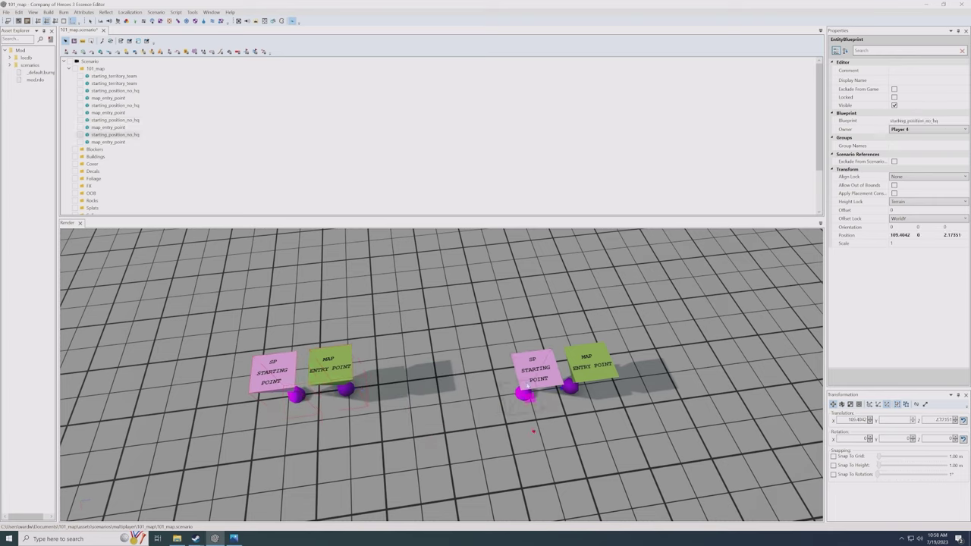
left_click(596, 374)
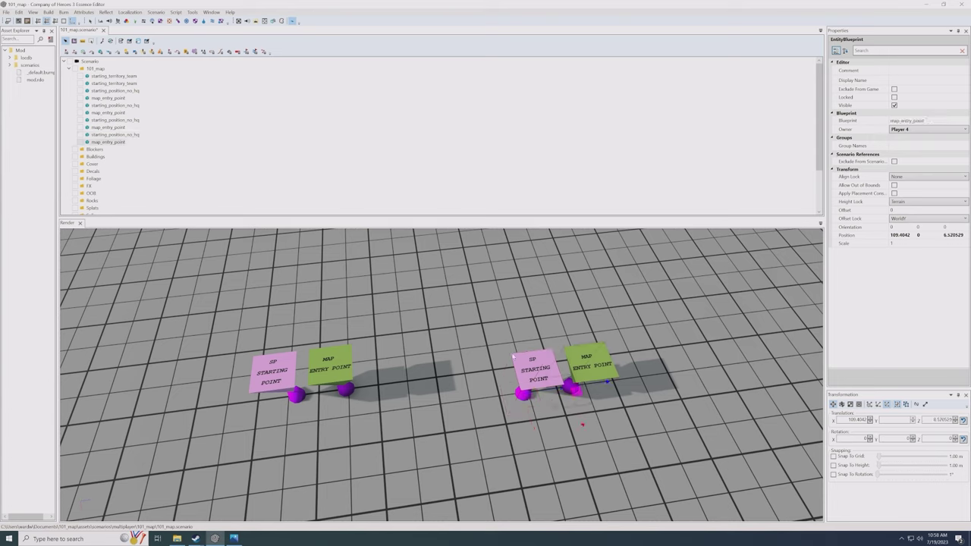
left_click(527, 383, "ctrl")
left_click_drag(543, 401, 647, 343)
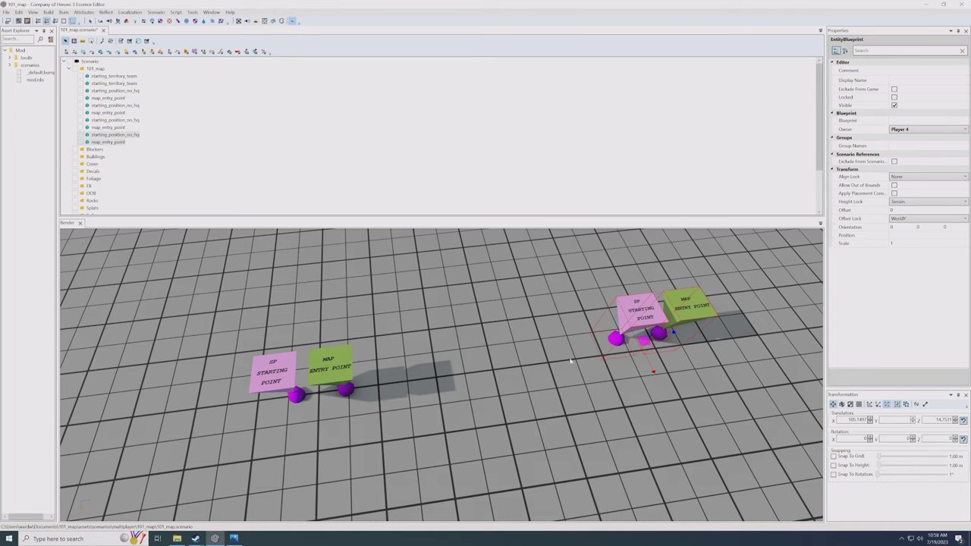
left_click(571, 361)
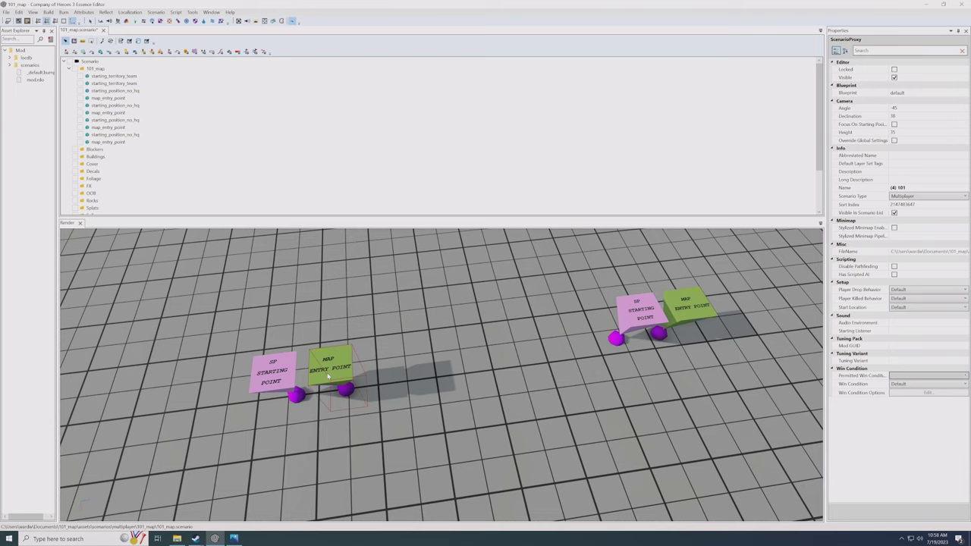
- Change the blueprint of all four starting_position_no_hq entries, first to starting_position_shared_territory and finally to starting_position
left_click(329, 375)
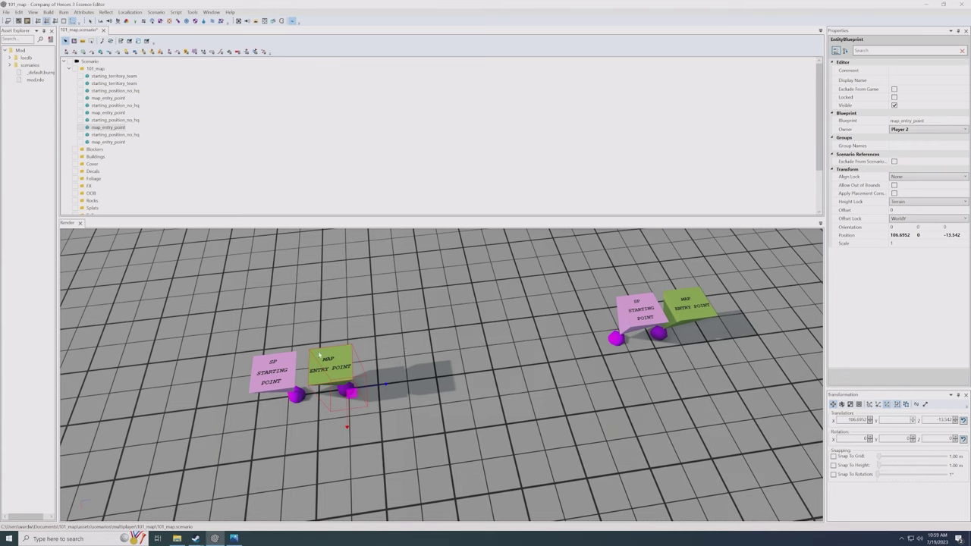
left_click(279, 374)
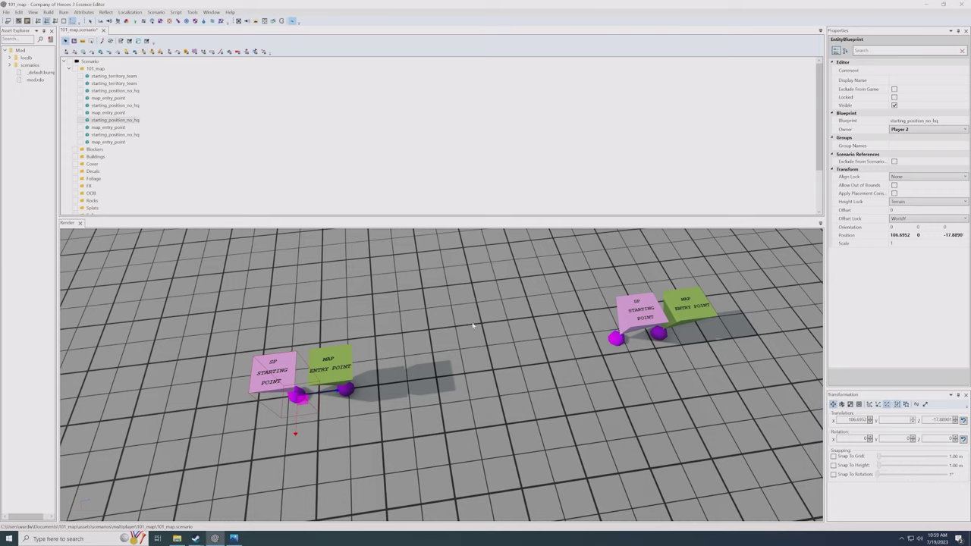
left_click(923, 122)
left_click(133, 92)
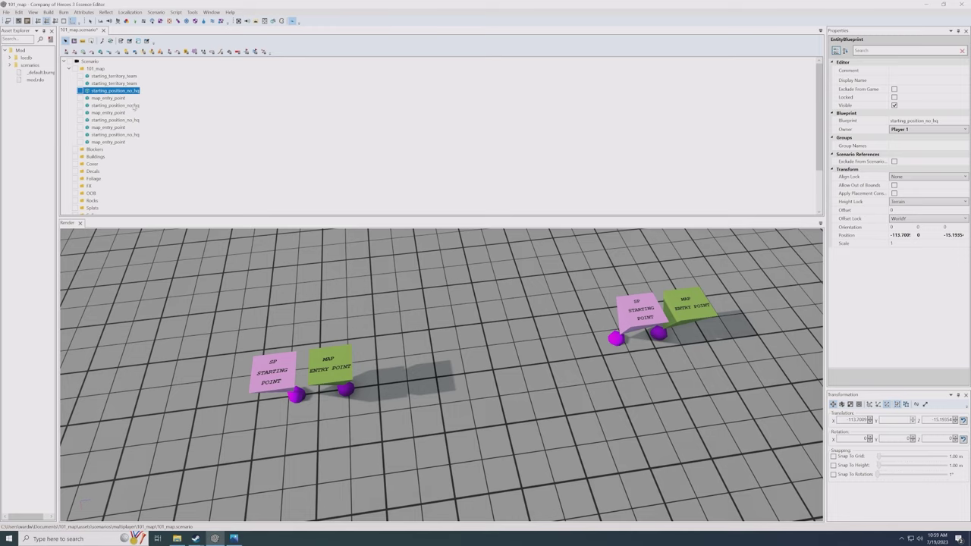
left_click(134, 105, "ctrl")
left_click(133, 120, "ctrl")
left_click(134, 134, "ctrl")
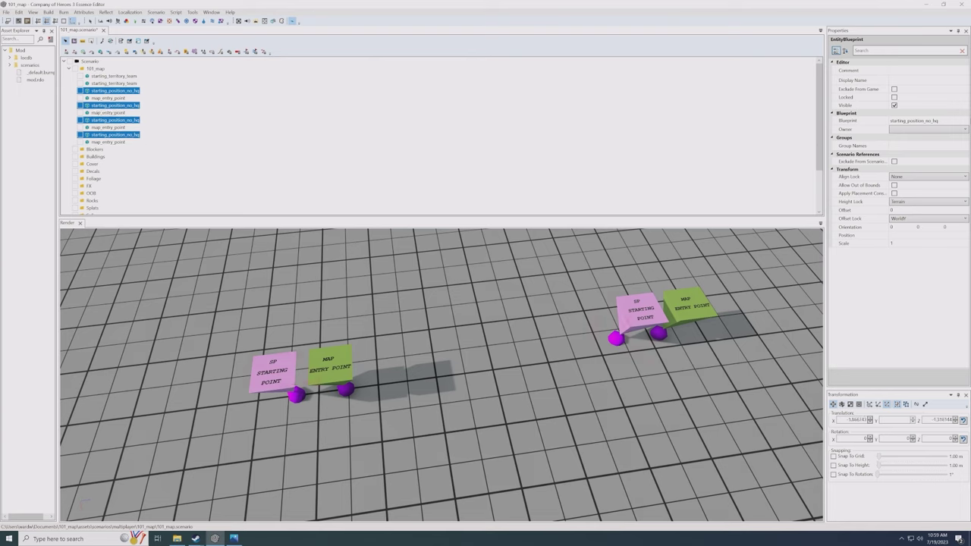
left_click(926, 121)
left_click(964, 120)
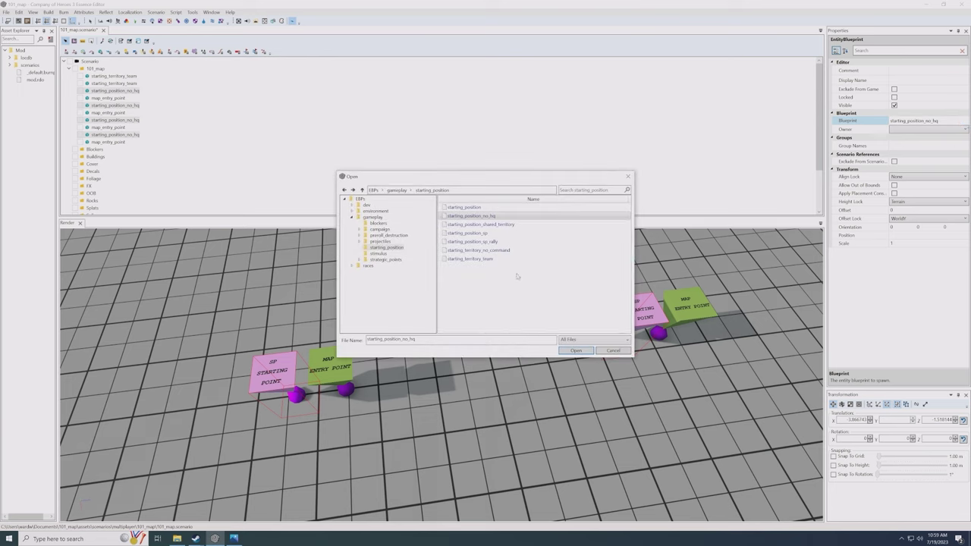
double_click(505, 225)
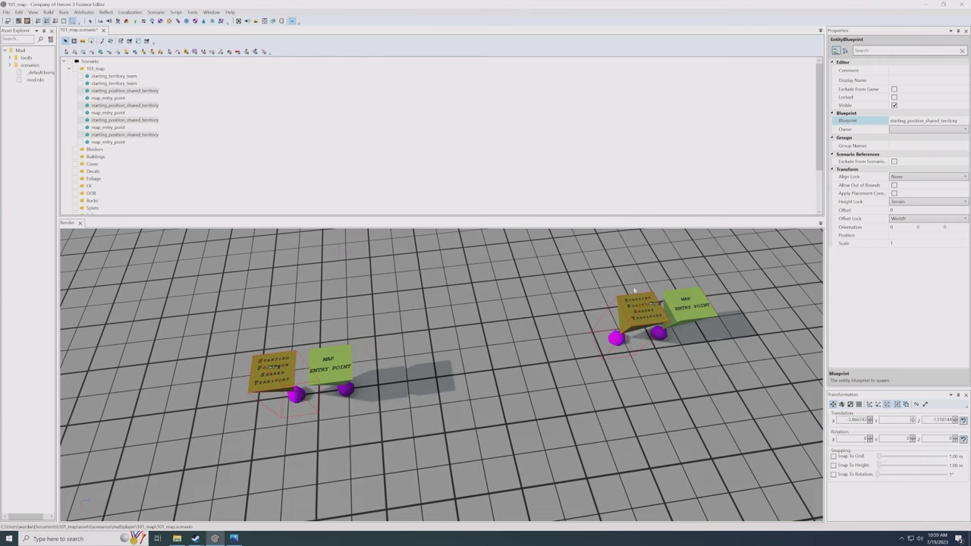
left_click(967, 123)
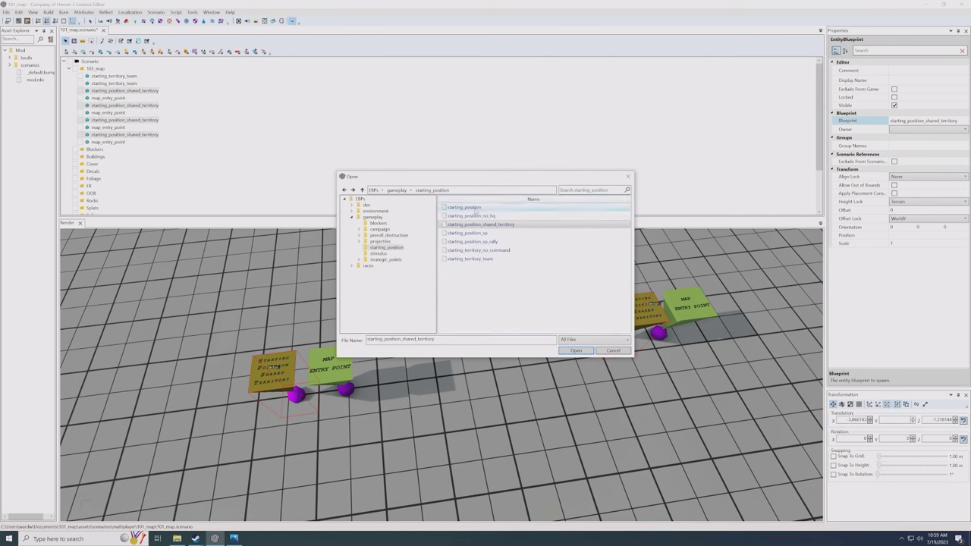
double_click(476, 209)
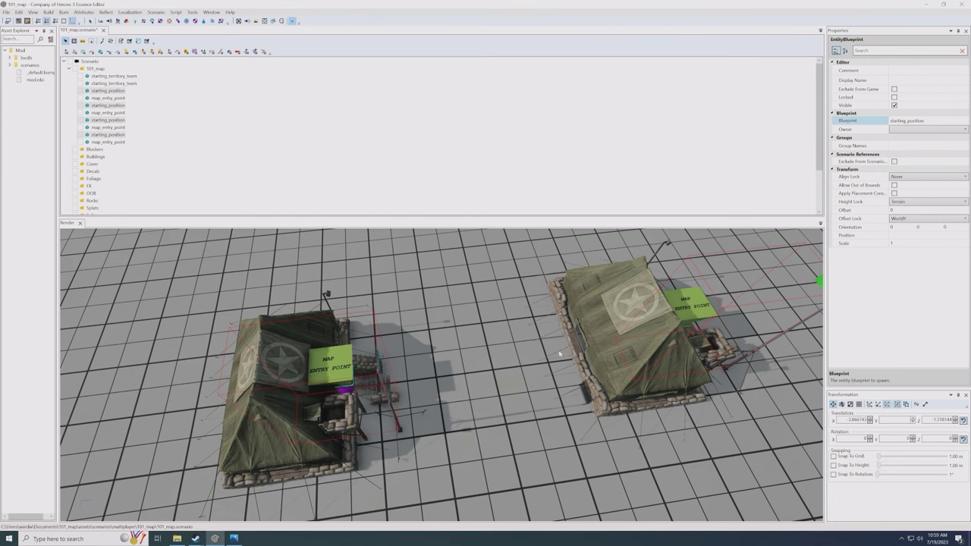
- Enlarge the render viewport, look over all four headquarters on the map, and clear the selection
scroll(493, 377, "down", 8)
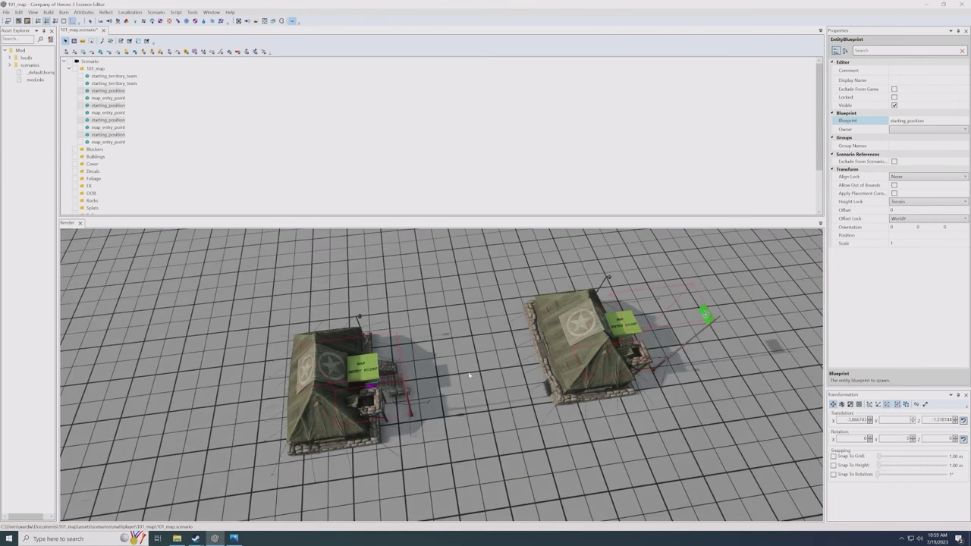
scroll(455, 363, "down", 3)
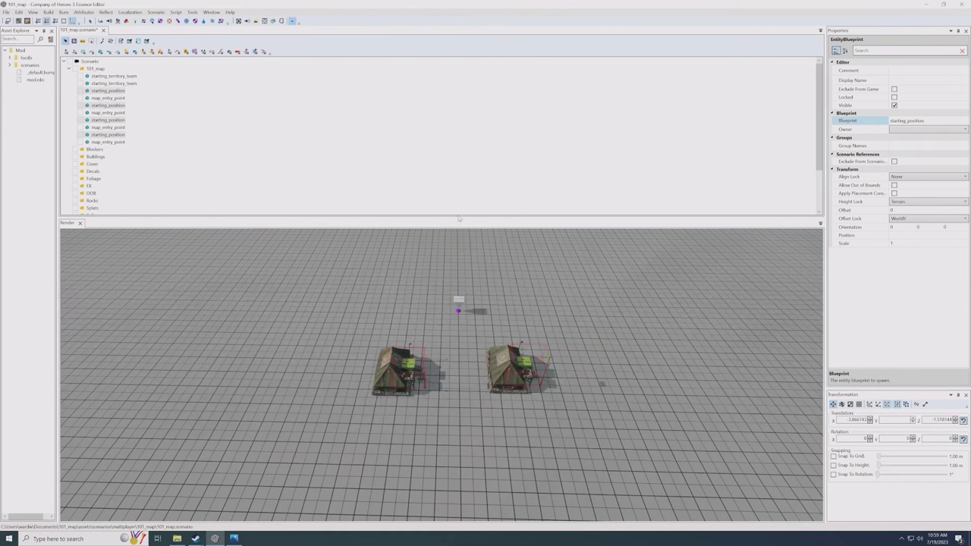
left_click_drag(463, 181, 464, 158)
scroll(473, 272, "down", 6)
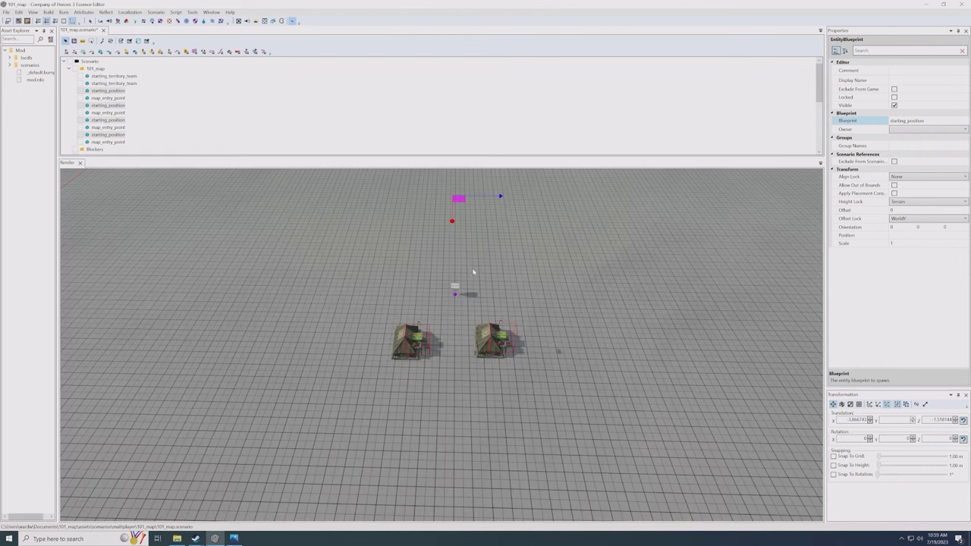
middle_click_drag(510, 217, 495, 297)
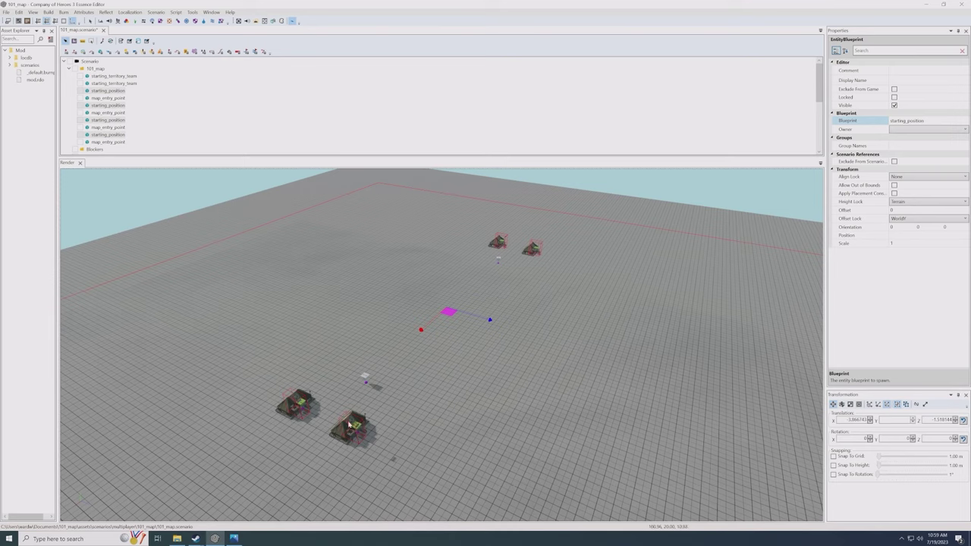
left_click(577, 311)
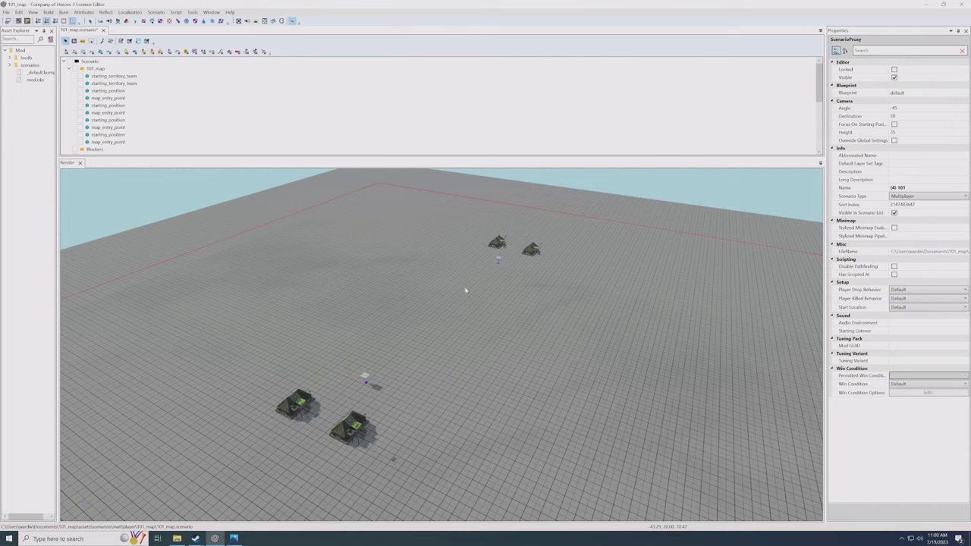
- Save the 101_map scenario
key("ctrl+s")
left_click(6, 13)
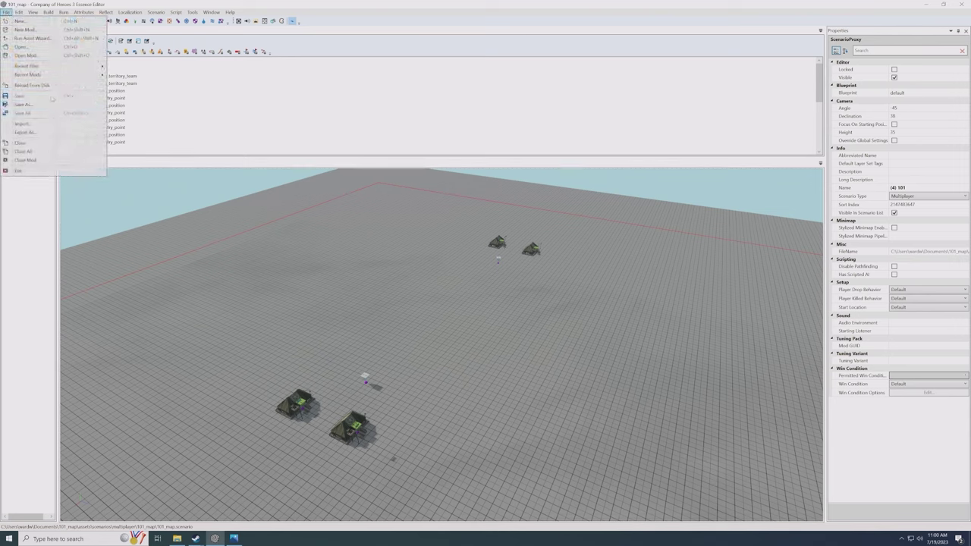
left_click(418, 275)
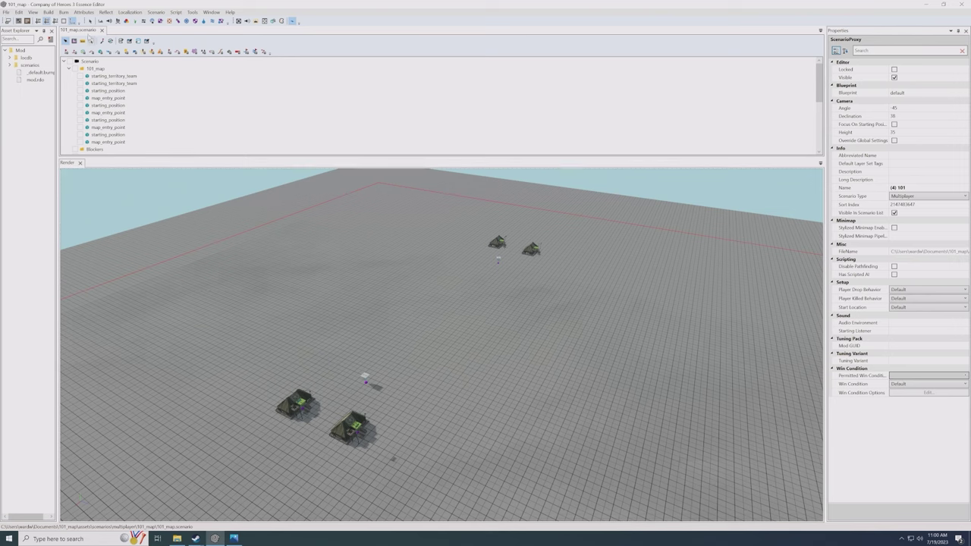
- Nudge Player 2's starting territory marker to about X 79.65, Z -0.38 and save the scenario again
left_click(365, 380)
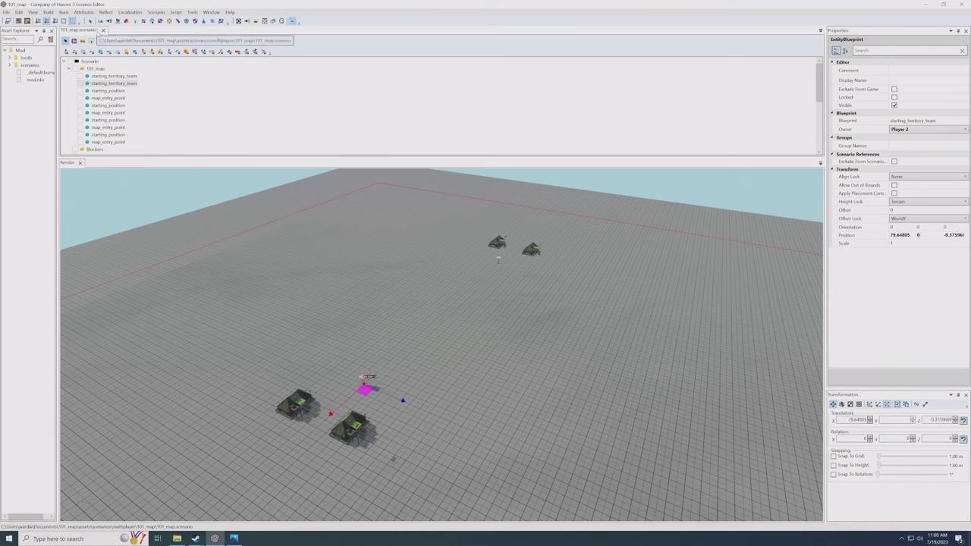
left_click(432, 317)
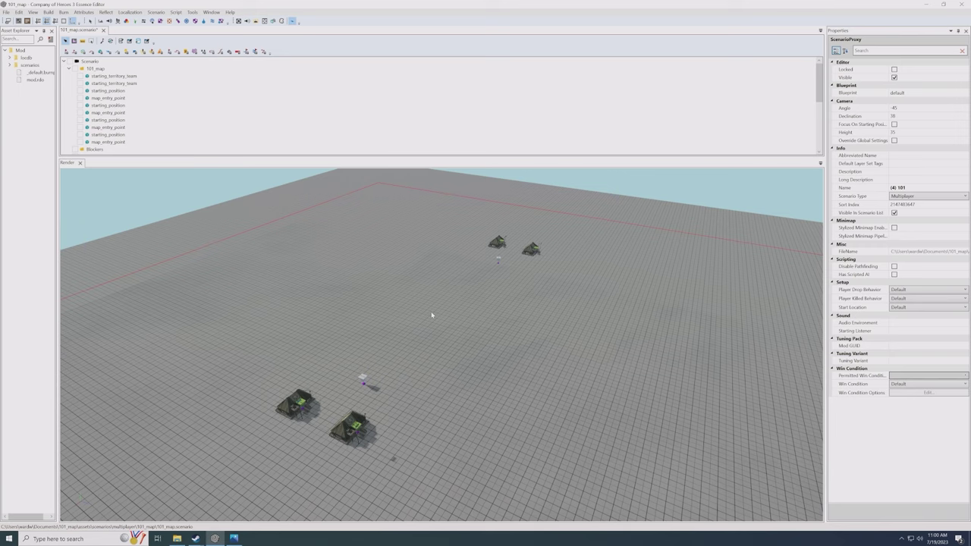
key("ctrl+s")
- Lock all object types except entities and select Player 2's starting position and map entry point together
left_click(101, 55)
left_click(100, 51)
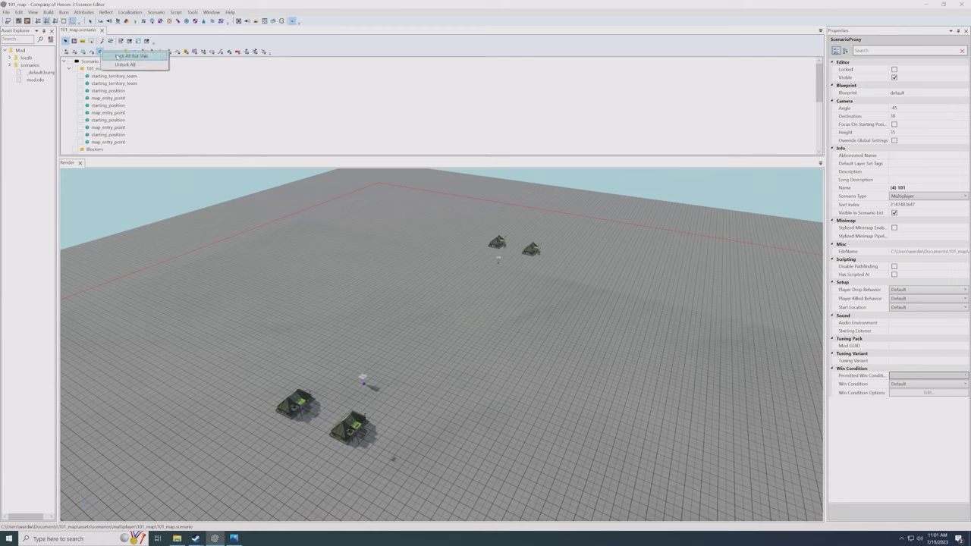
left_click(118, 56)
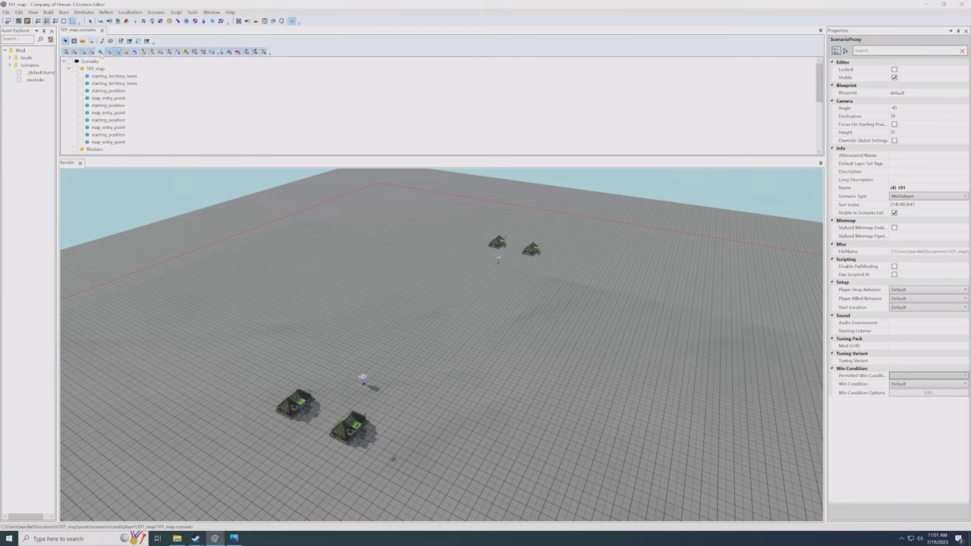
left_click(298, 413)
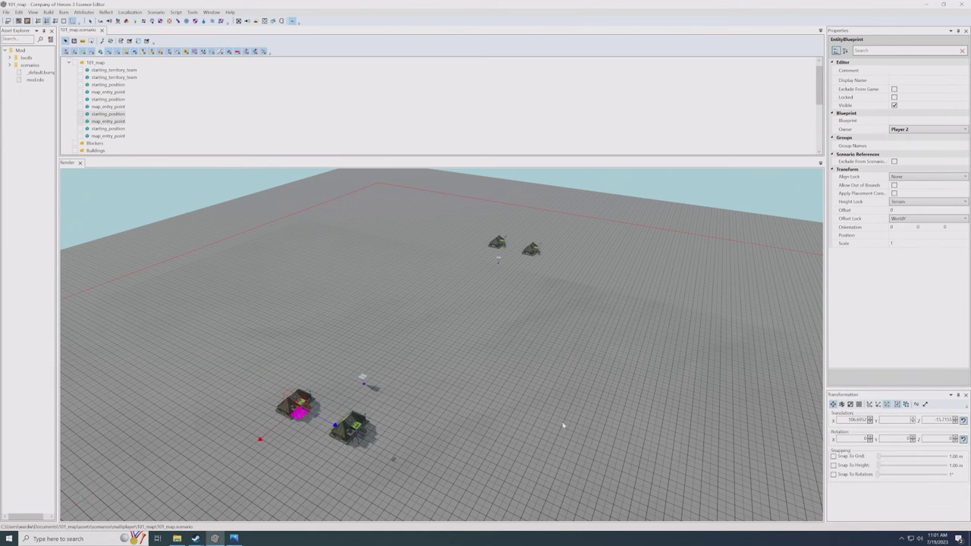
- Unlock all object types and clear the selection
left_click(94, 51)
left_click(123, 65)
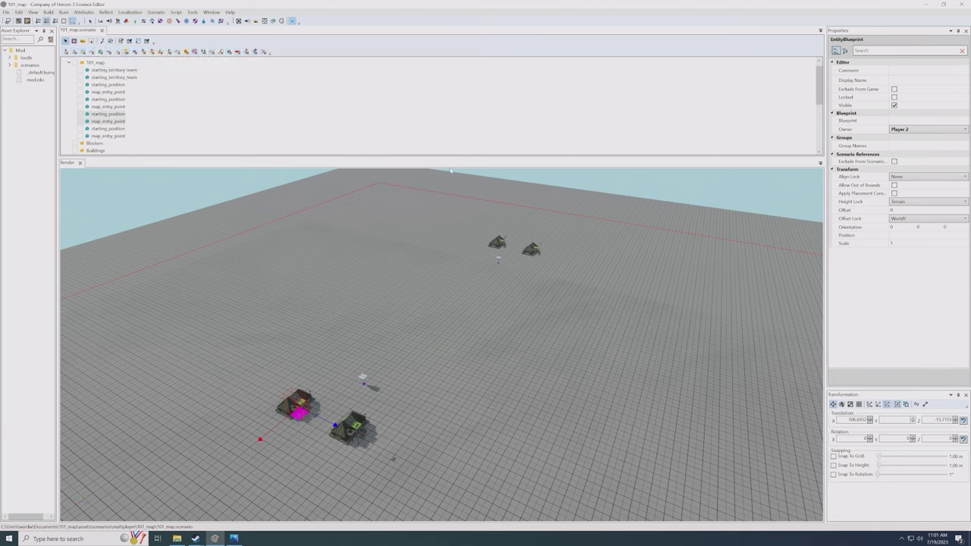
left_click(364, 245)
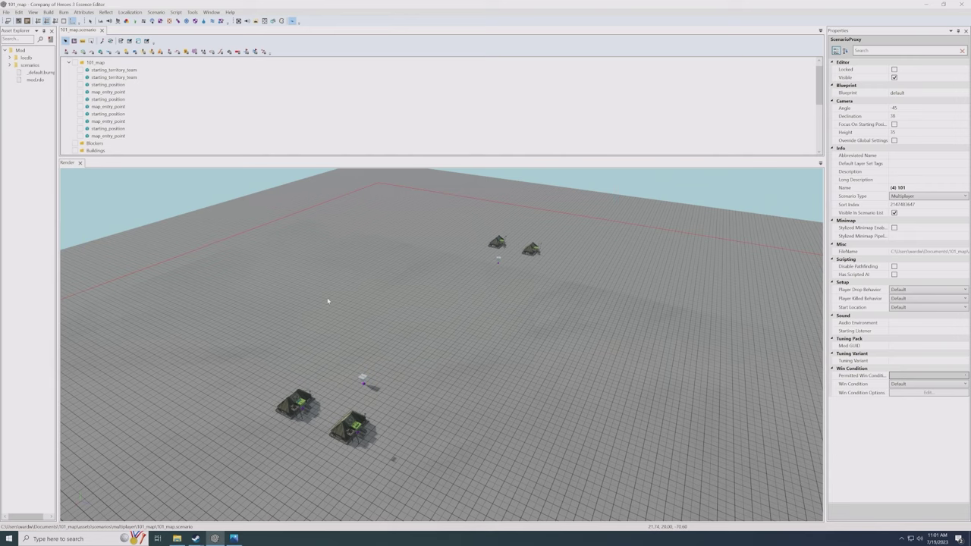
- Restore the lock on everything but entities and box-select Player 2's headquarters with its map entry point
left_click(109, 52)
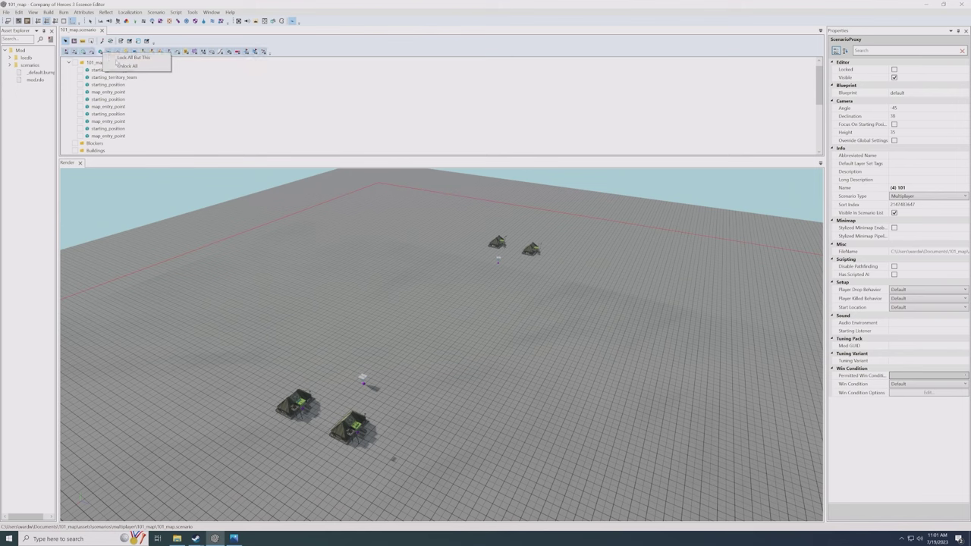
left_click(118, 65)
left_click_drag(252, 349, 335, 438)
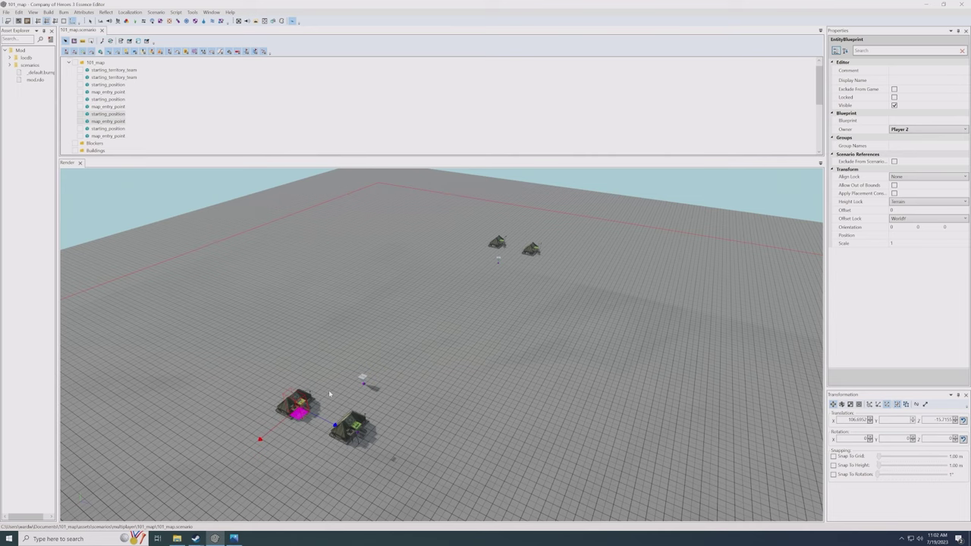
- Clear the selection and add a Spline blueprint to the Splines layer of the scenario
left_click(425, 380)
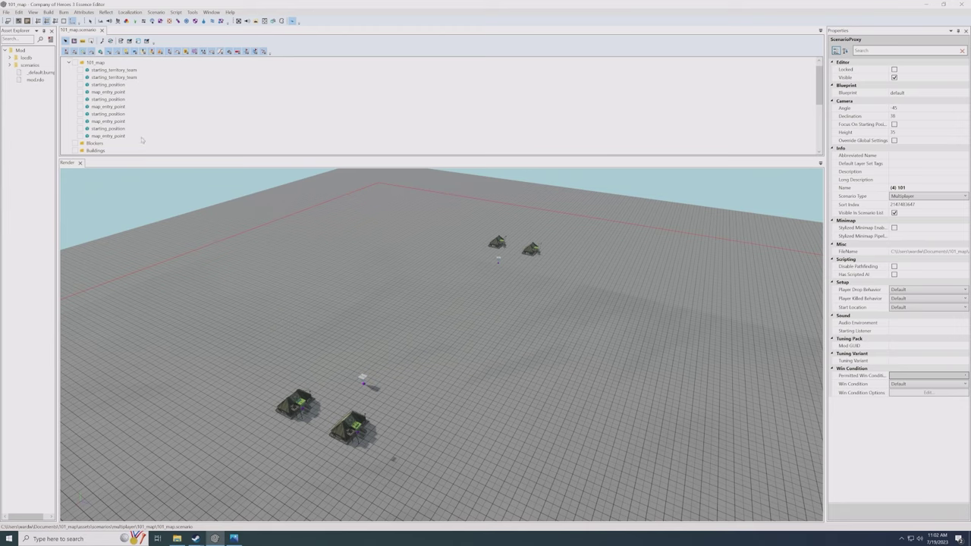
scroll(144, 132, "down", 3)
scroll(157, 106, "down", 1)
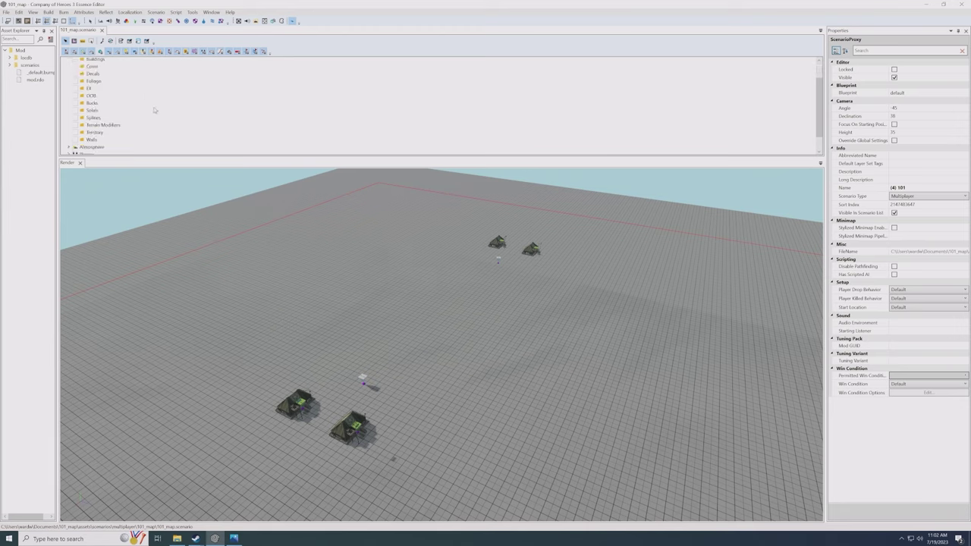
left_click(94, 117)
right_click(95, 122)
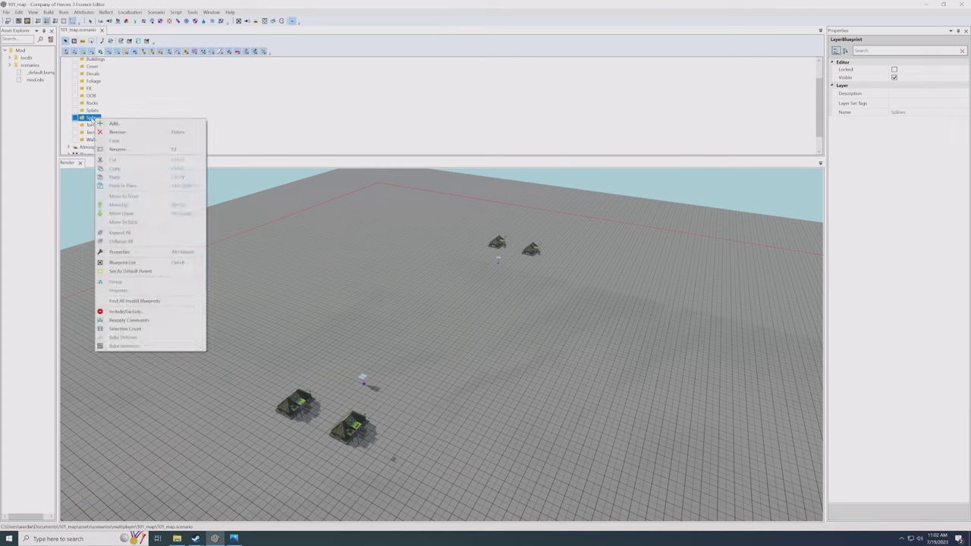
left_click(114, 124)
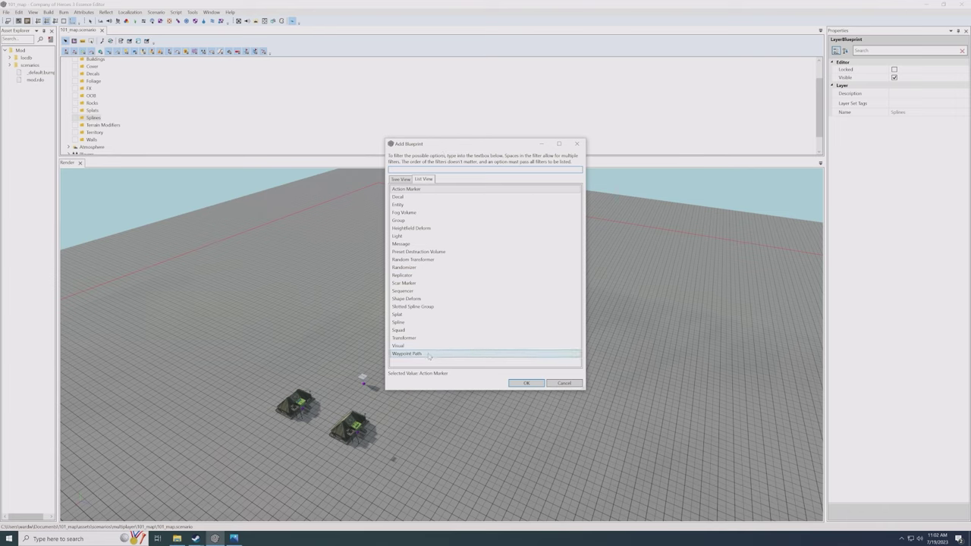
left_click(413, 323)
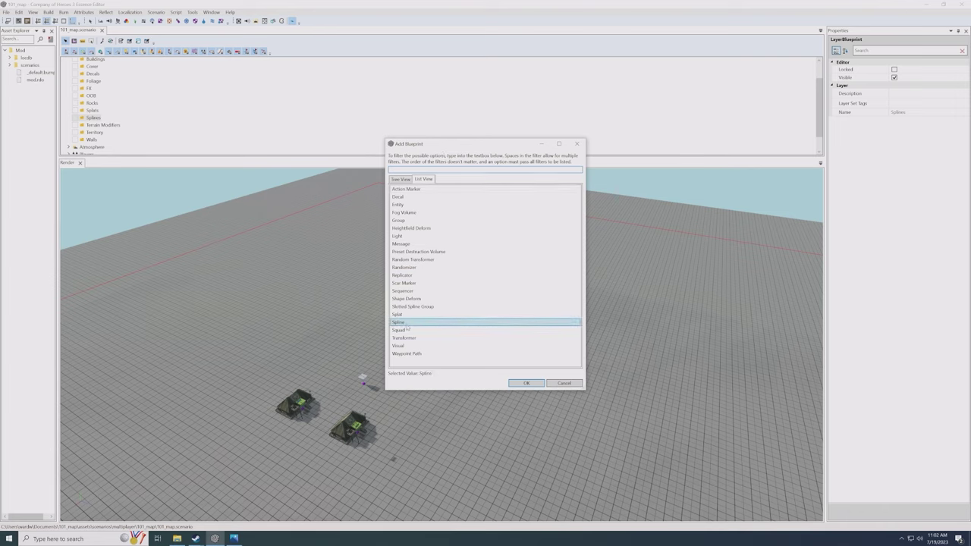
left_click(524, 384)
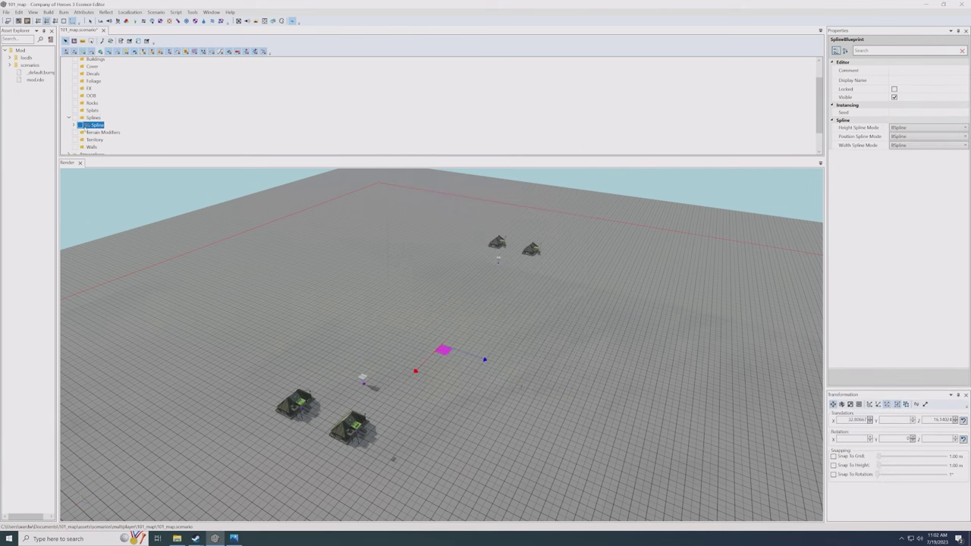
- Add a Strip Component to the new spline
right_click(96, 127)
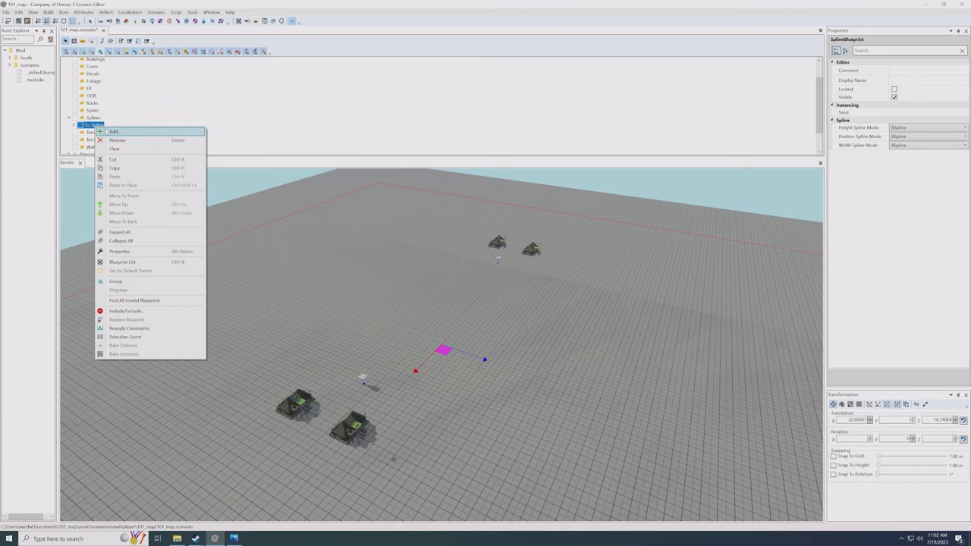
left_click(113, 131)
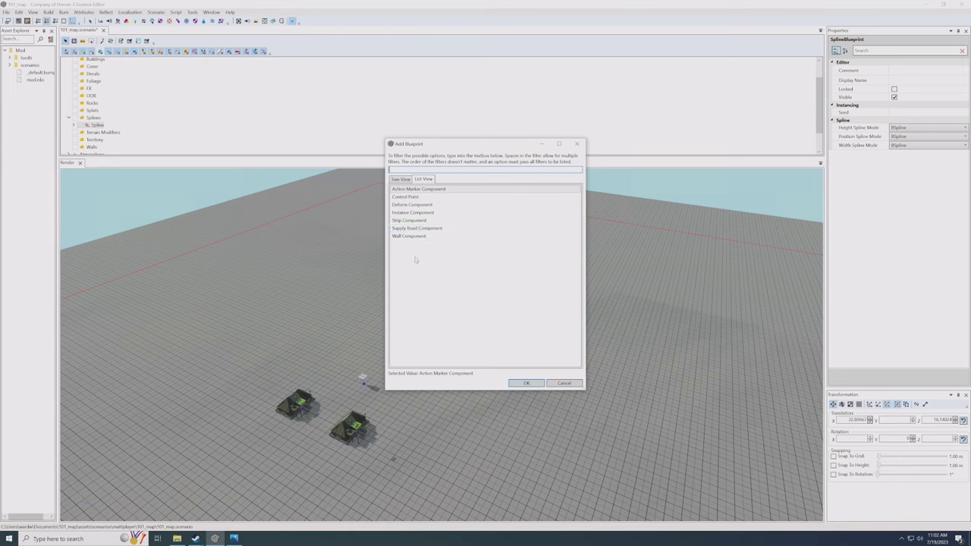
left_click(414, 237)
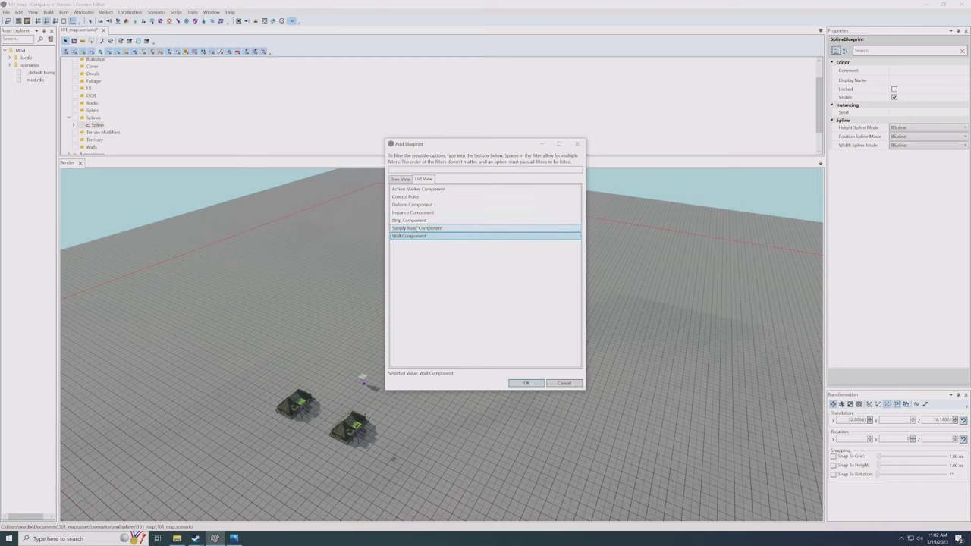
left_click(415, 221)
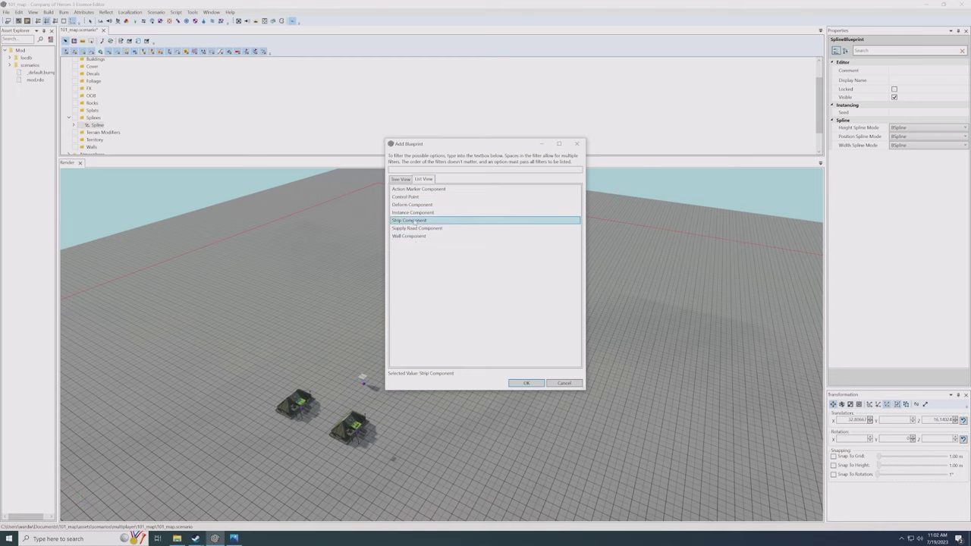
left_click(531, 384)
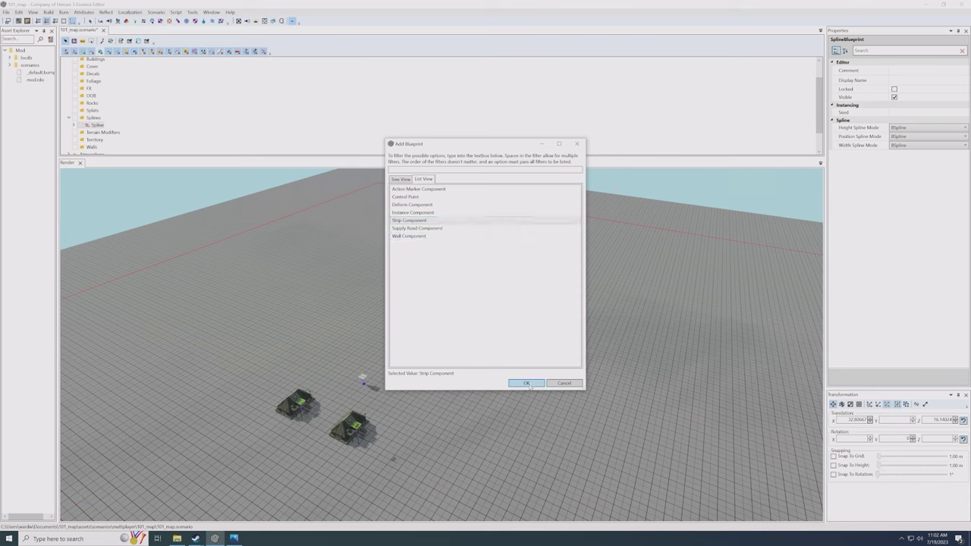
- Assign the greybox material default_road_2m_purple as the strip component's blueprint
scroll(150, 146, "down", 1)
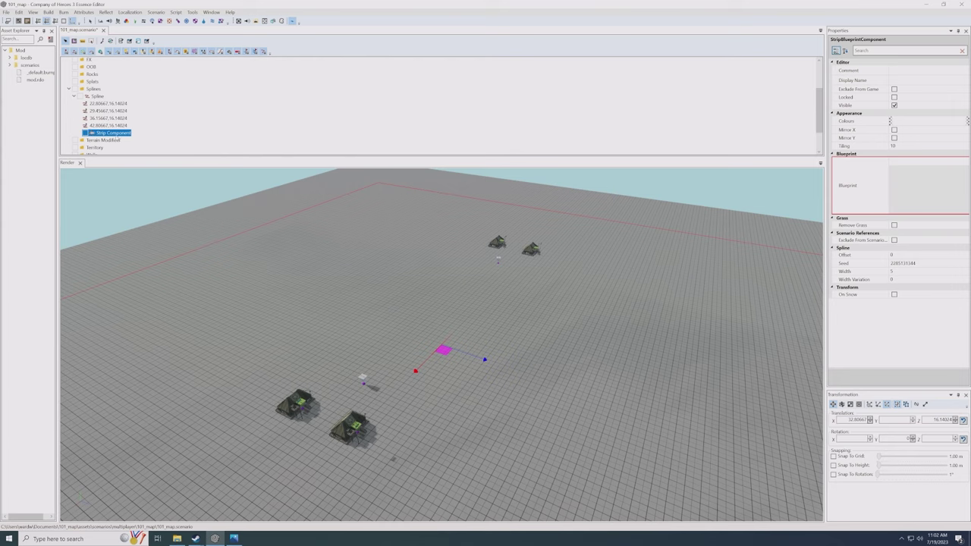
right_click(114, 133)
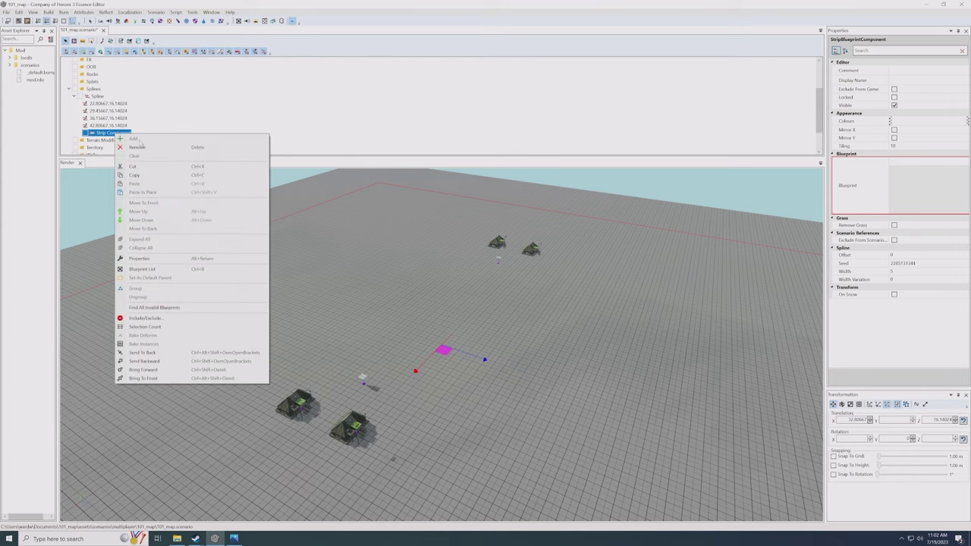
left_click(112, 131)
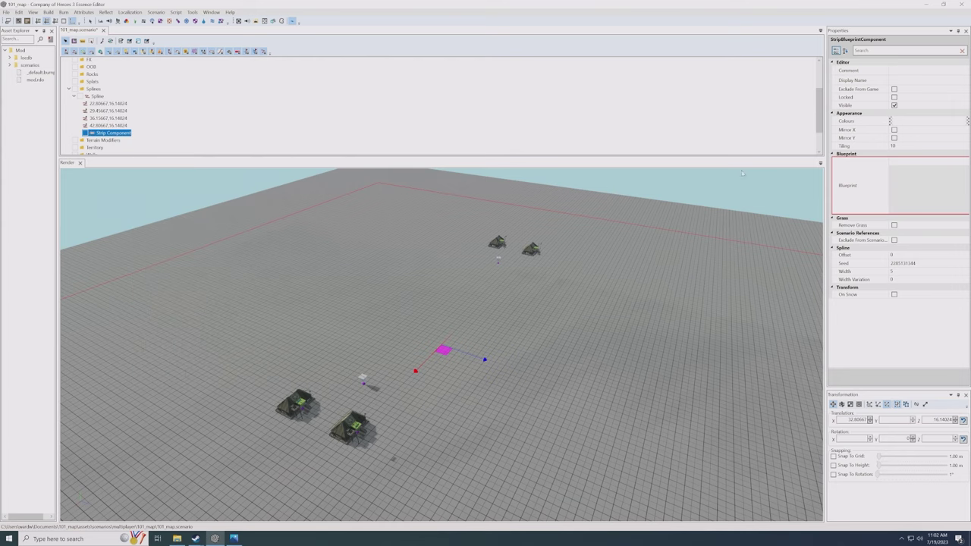
left_click(937, 177)
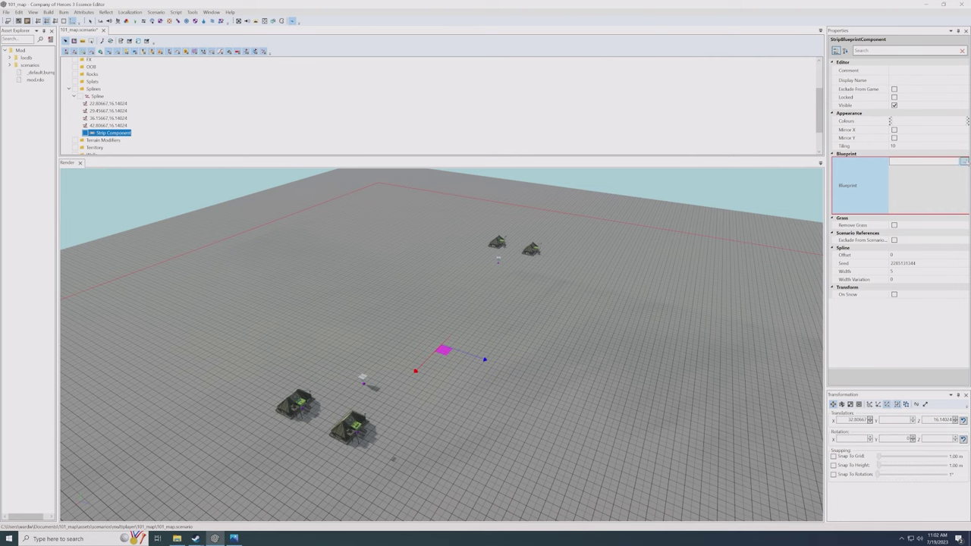
left_click(963, 162)
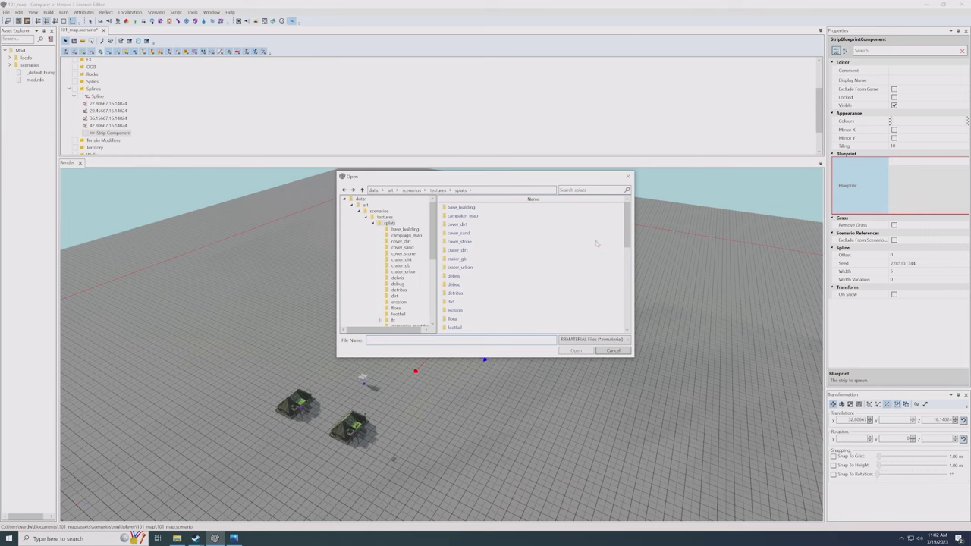
left_click_drag(628, 229, 630, 252)
double_click(475, 296)
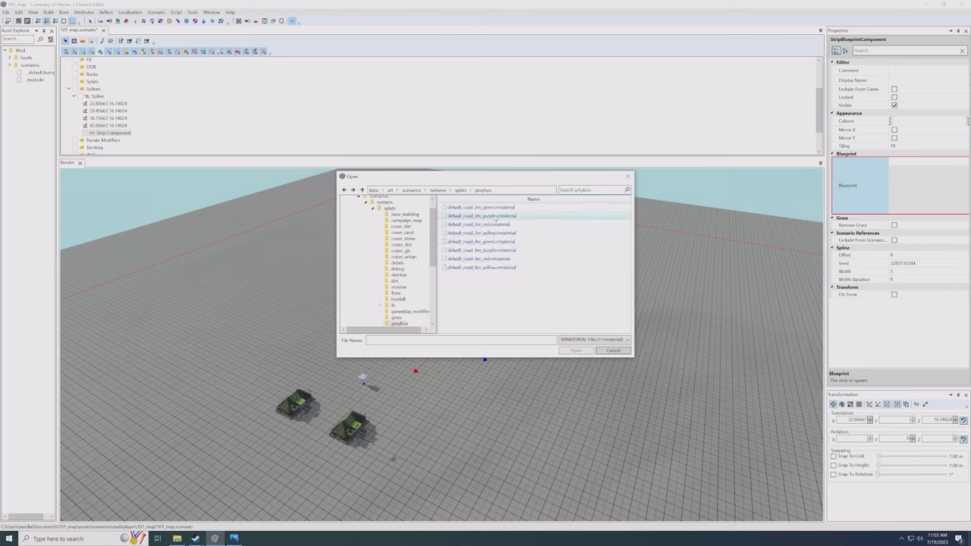
double_click(495, 219)
- Duplicate the purple road spline twice beside the original and delete the second copy, keeping one duplicate
scroll(443, 366, "up", 10)
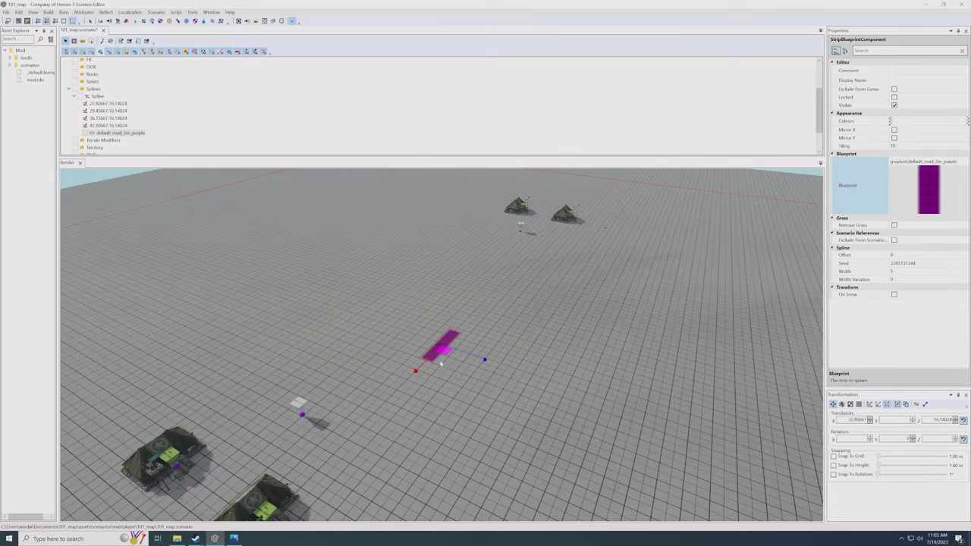
scroll(605, 331, "down", 10)
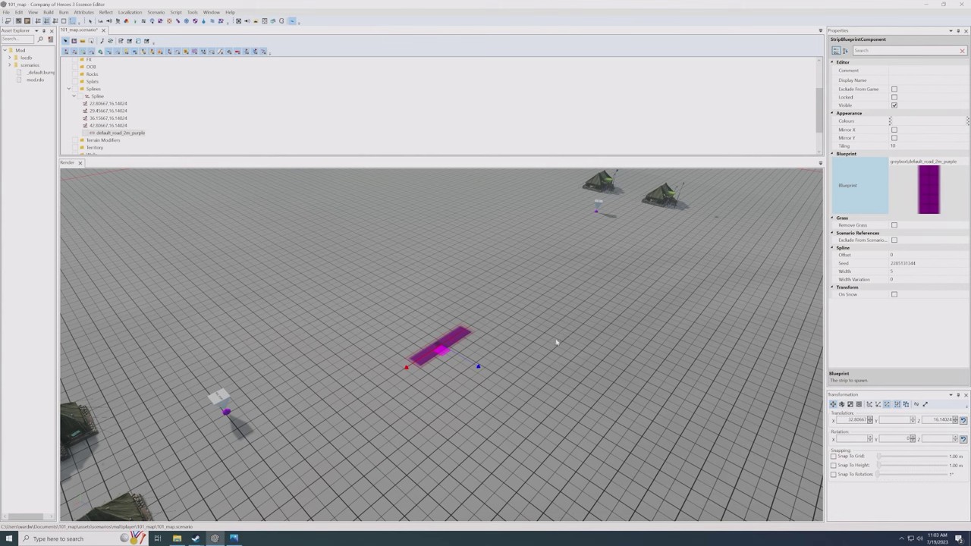
left_click(478, 367)
left_click(158, 199)
left_click_drag(442, 354, 536, 412, "shift")
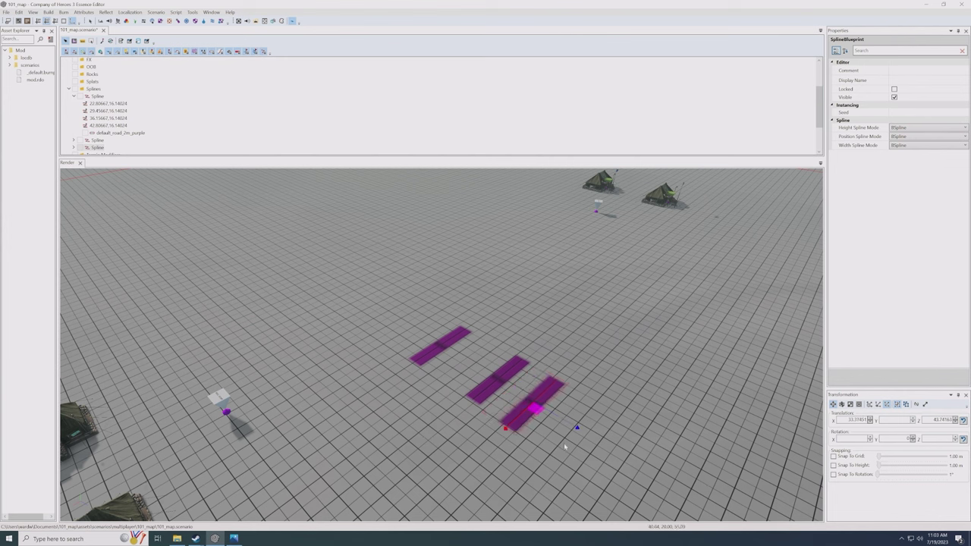
key("Delete")
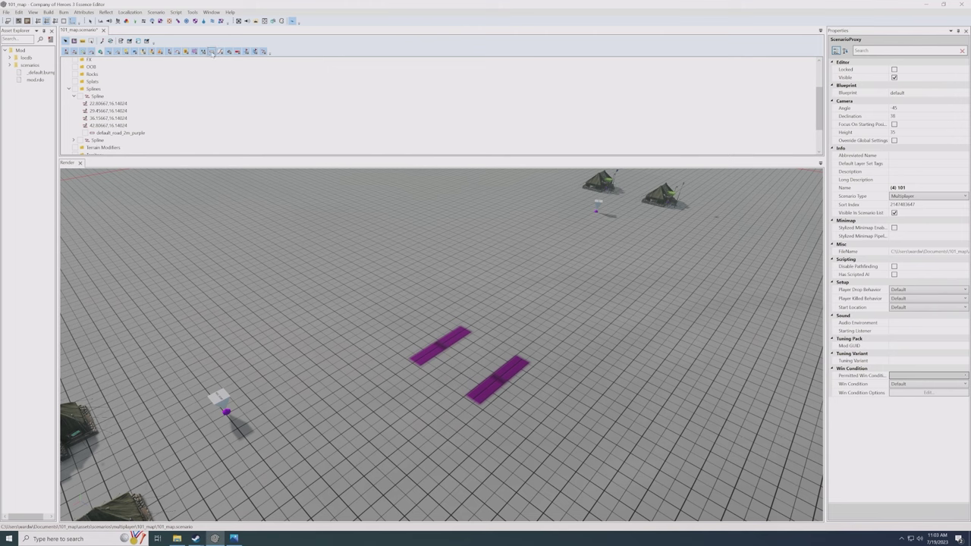
- Select the duplicated spline and turn on the display of chunks across the terrain
left_click(505, 372)
scroll(488, 380, "down", 6)
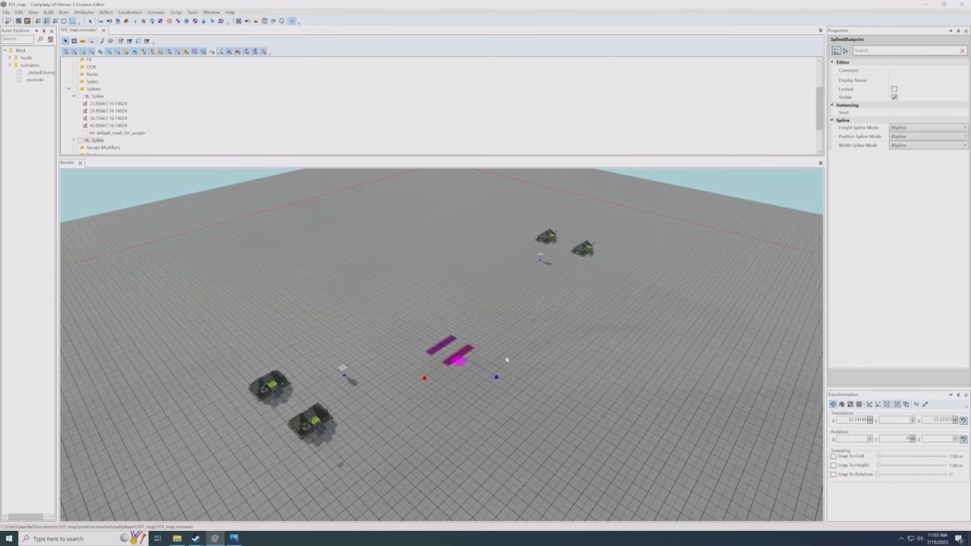
scroll(557, 383, "down", 3)
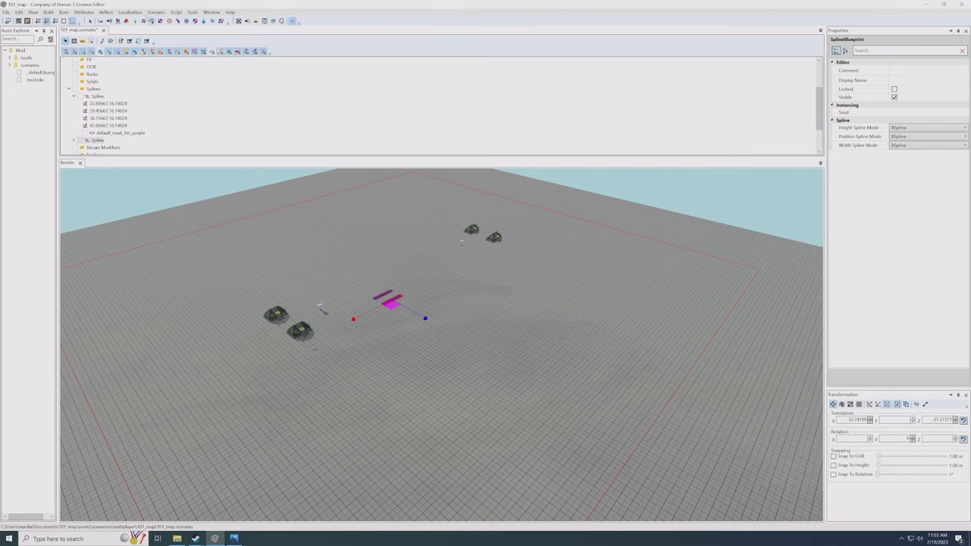
left_click(156, 13)
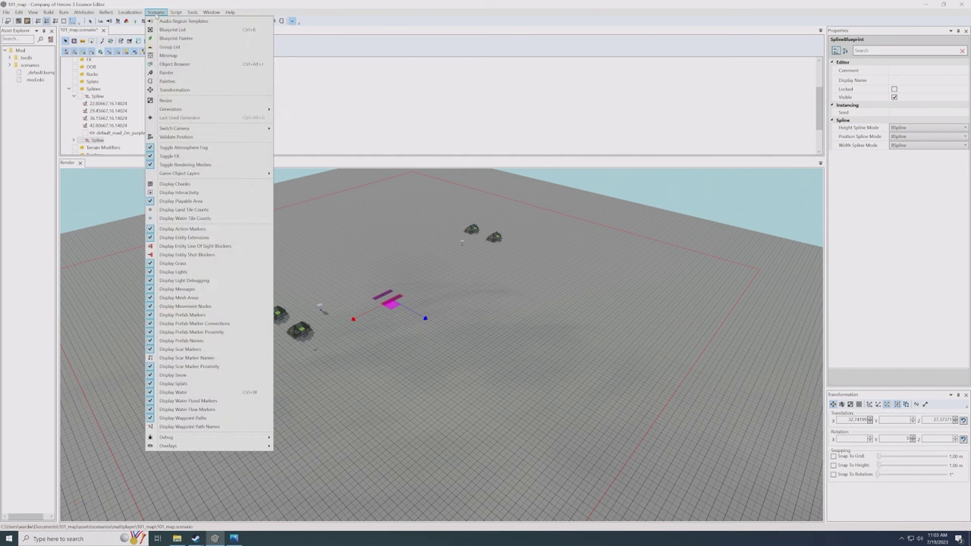
mouse_move(258, 446)
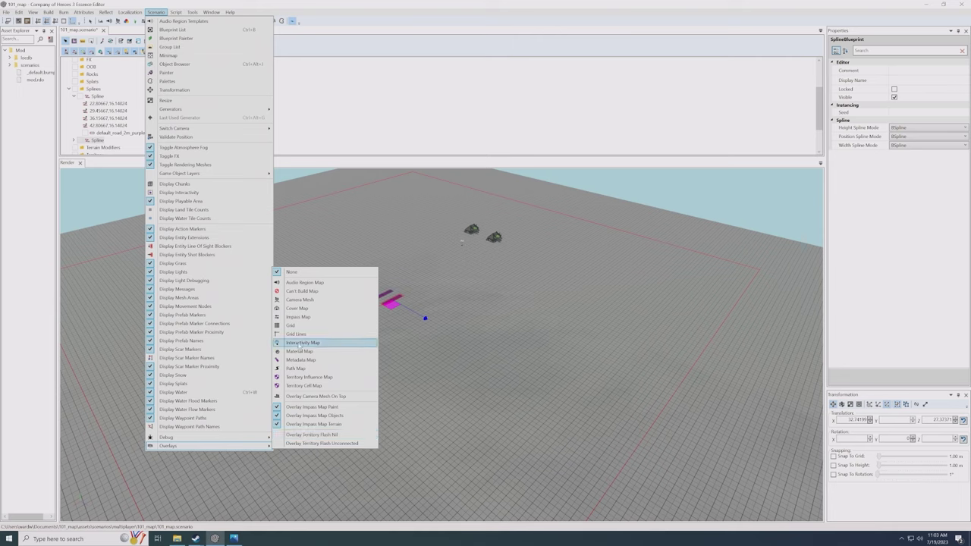
left_click(174, 183)
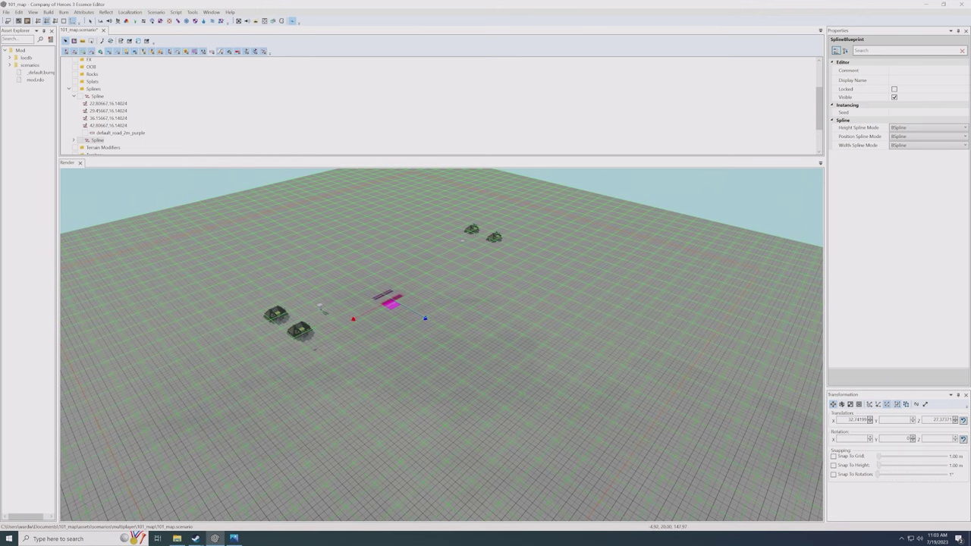
- Move the duplicated spline just inside the playable area's boundary, to about X 6.06, Z 195.00
middle_click_drag(547, 335, 470, 387)
middle_click_drag(577, 343, 548, 390)
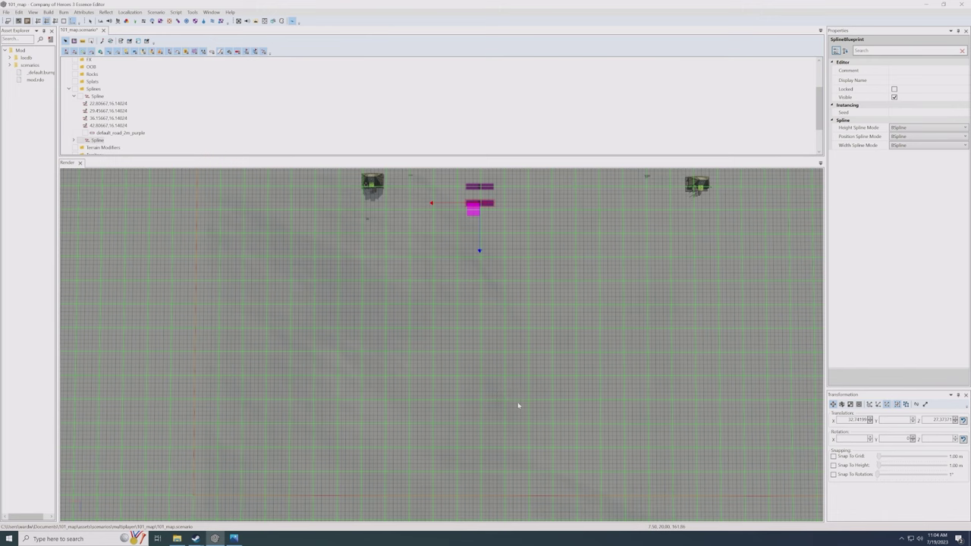
middle_click_drag(518, 404, 430, 405)
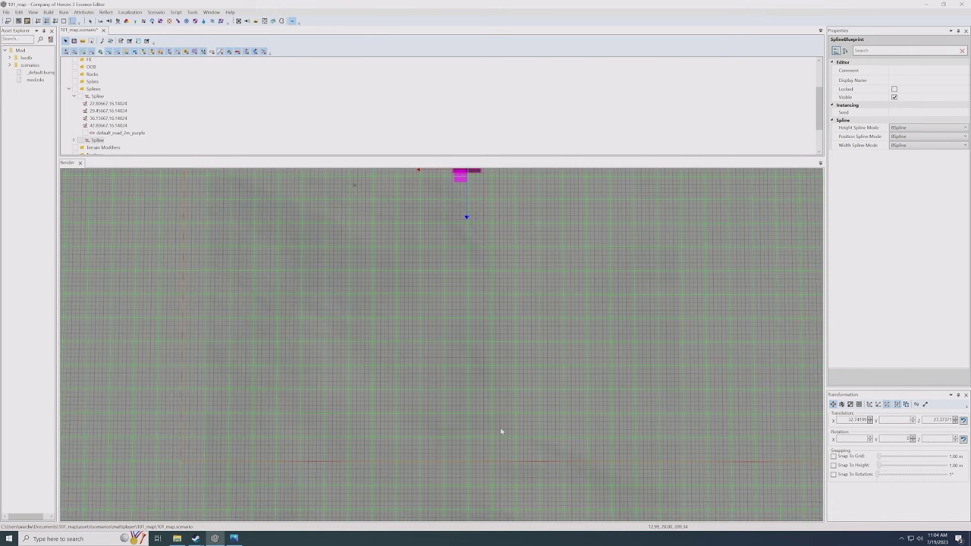
middle_click_drag(494, 459, 490, 450)
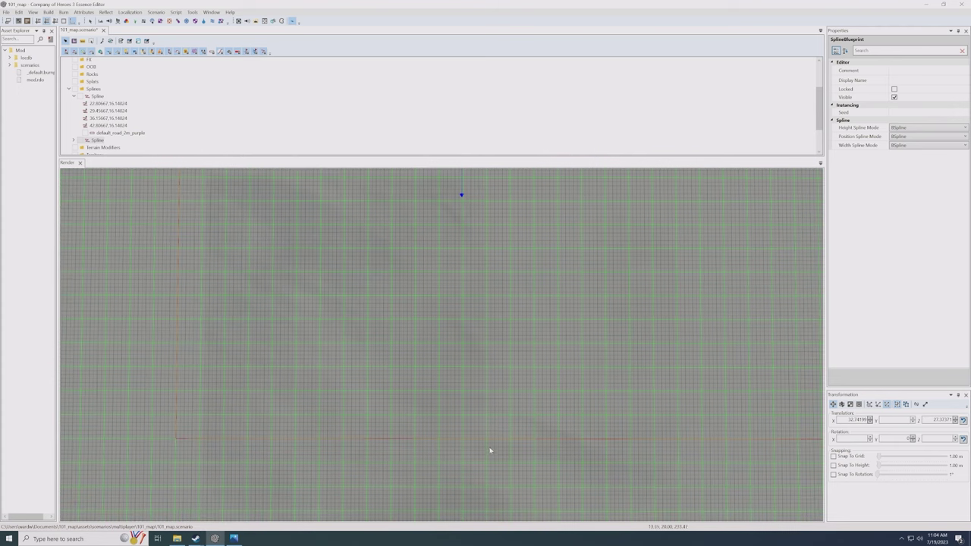
left_click(502, 415, "shift")
left_click_drag(498, 420, 495, 403)
middle_click_drag(677, 429, 571, 414)
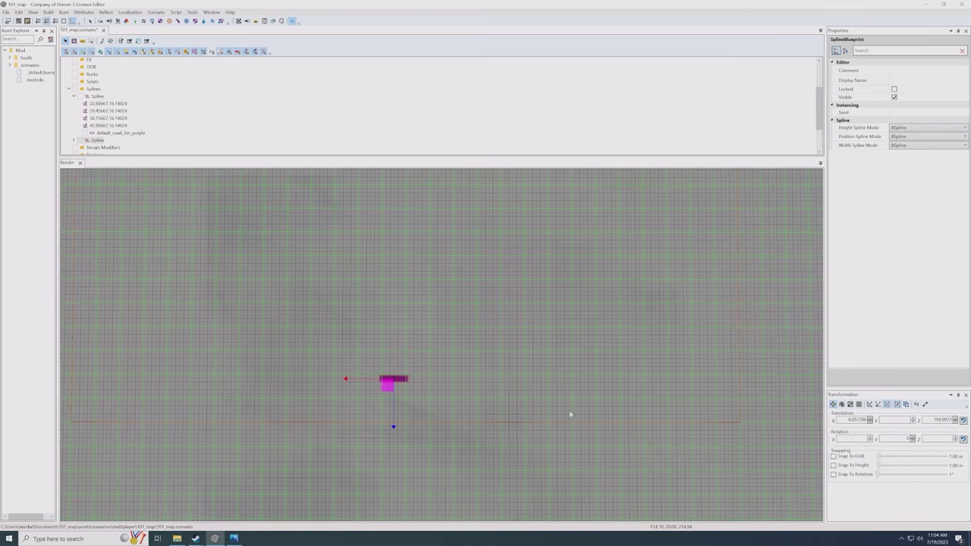
- Edit the duplicated spline's control points and stretch both ends outward, placing one end at about X 56.12, Z 194.31
key("space")
scroll(414, 408, "up", 4)
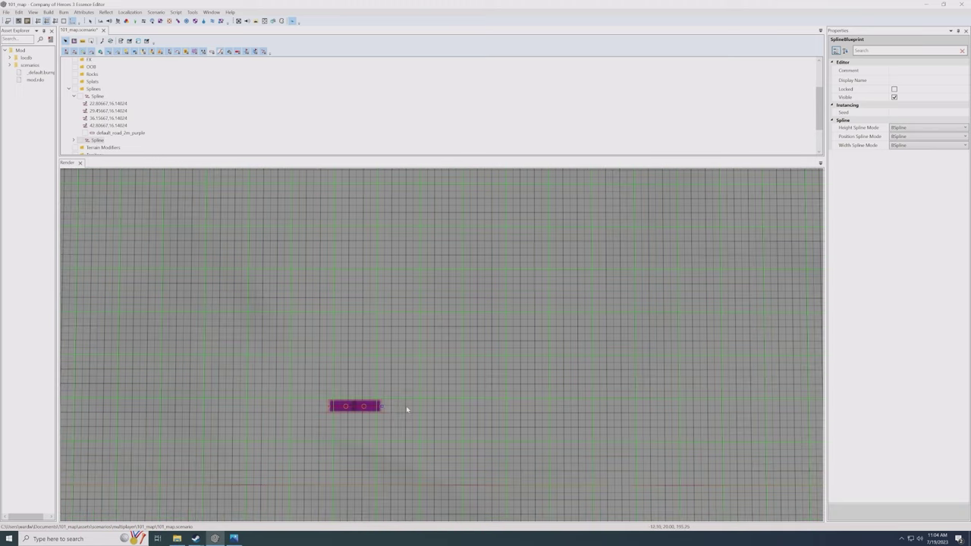
middle_click_drag(372, 478, 413, 407)
scroll(413, 409, "up", 3)
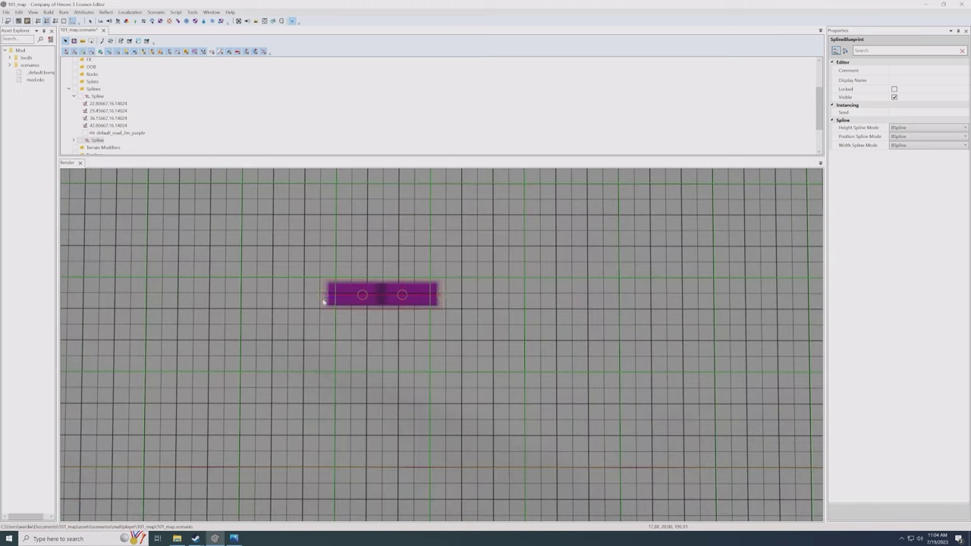
left_click(440, 296)
left_click_drag(440, 336, 786, 298)
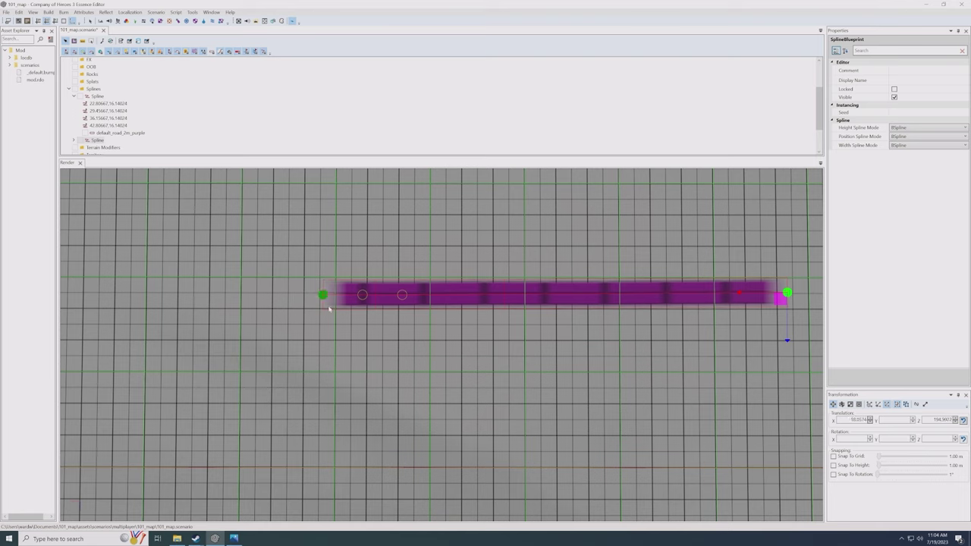
left_click_drag(326, 302, 92, 297)
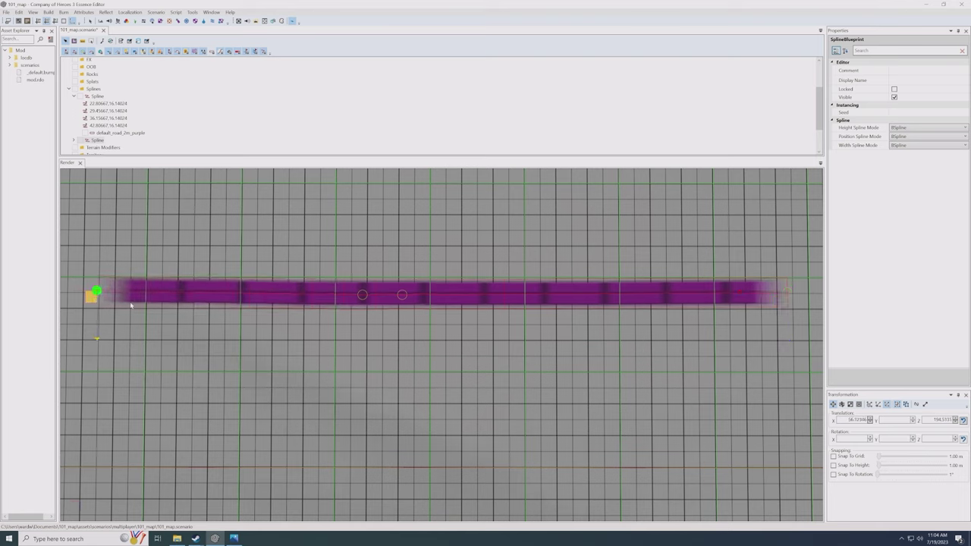
- Bend the duplicated spline by pulling one middle control point to about X 11.73, Z 217.19, and bring both middle points back near the line
left_click(363, 294)
left_click_drag(363, 294, 357, 430)
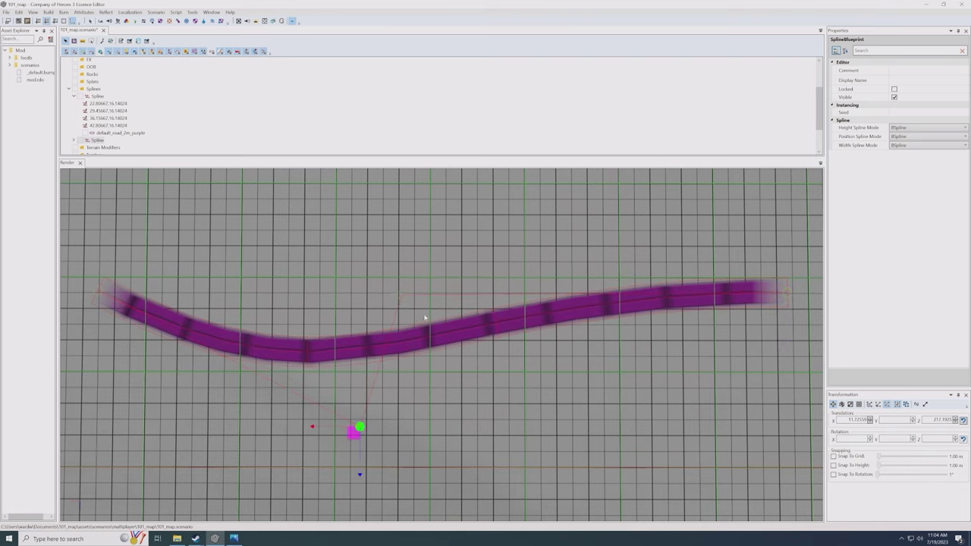
left_click(396, 299)
left_click_drag(397, 299, 462, 284)
left_click_drag(354, 434, 355, 310)
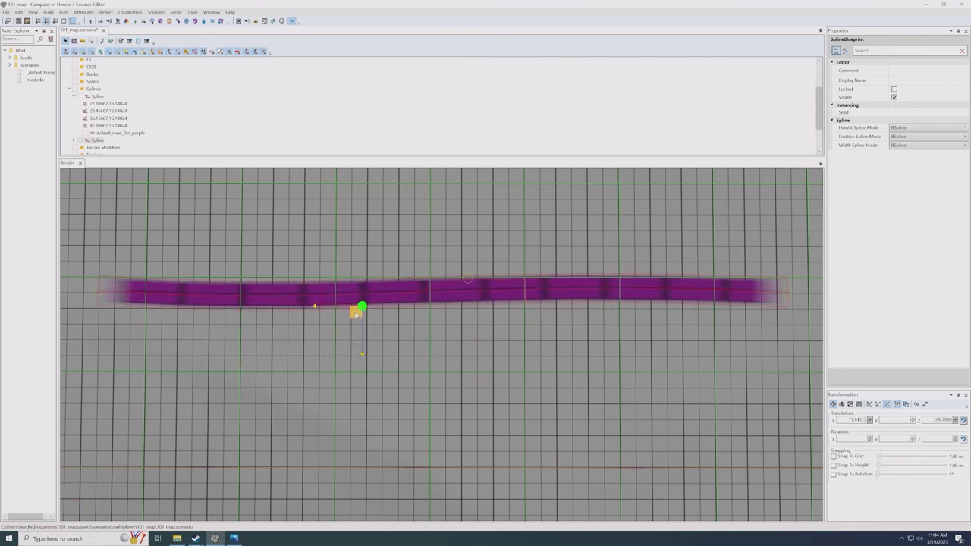
left_click(468, 280)
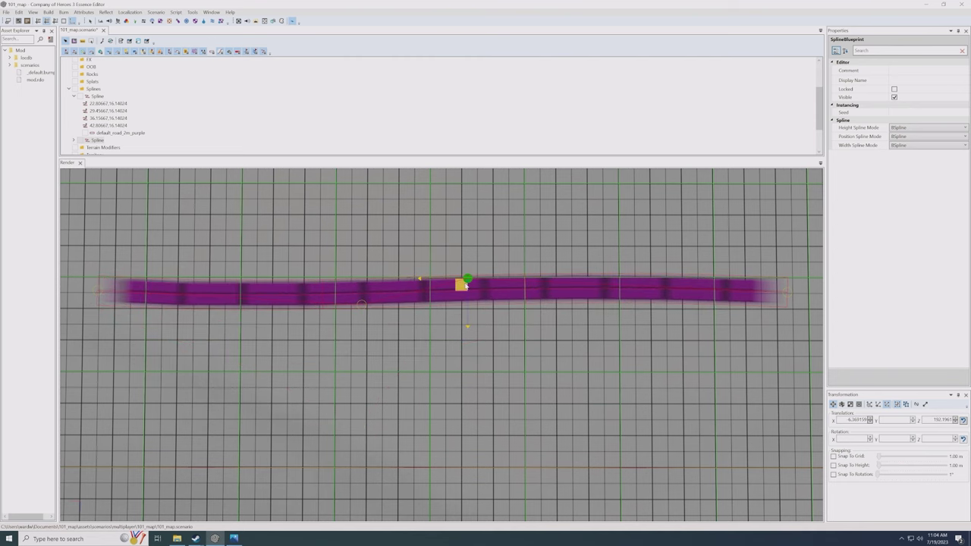
left_click_drag(461, 286, 466, 288)
- Add a control point beyond one end of the spline, at about X -77.24, Z 194.55, and delete it
scroll(484, 312, "down", 2)
middle_click_drag(804, 364, 620, 299)
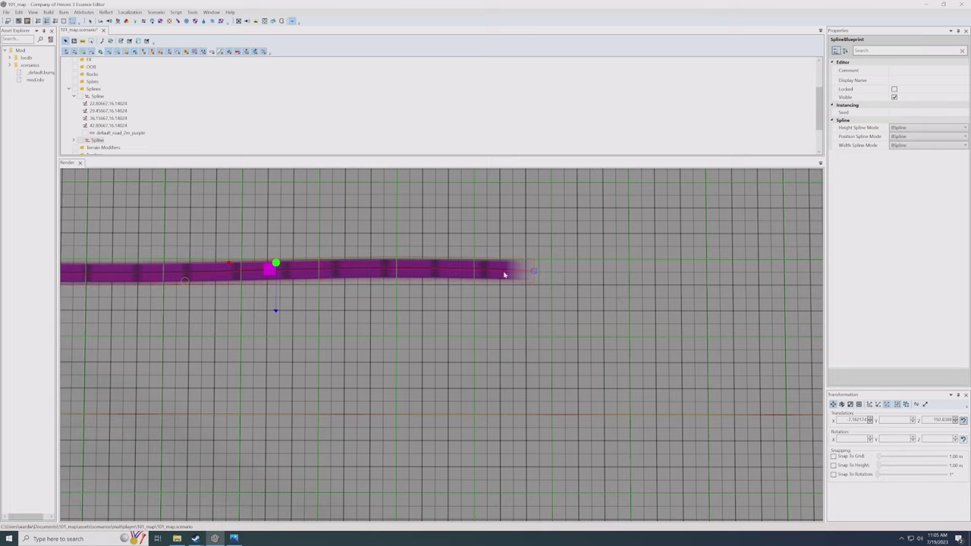
left_click(612, 275)
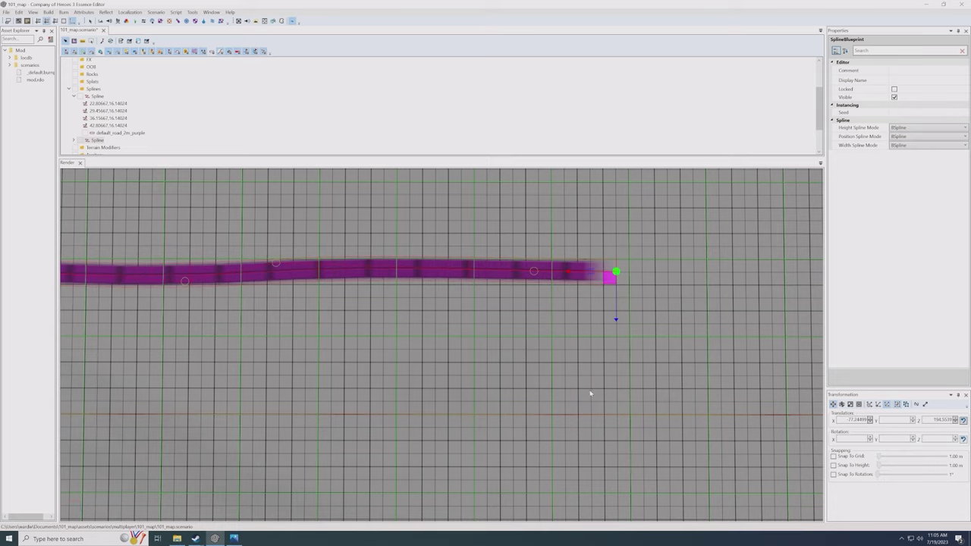
middle_click_drag(414, 365, 347, 332)
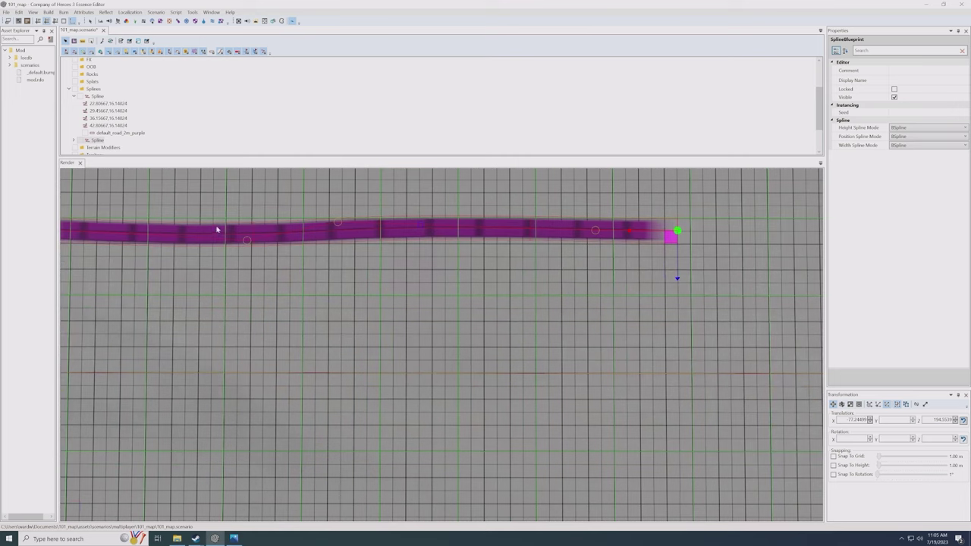
key("Delete")
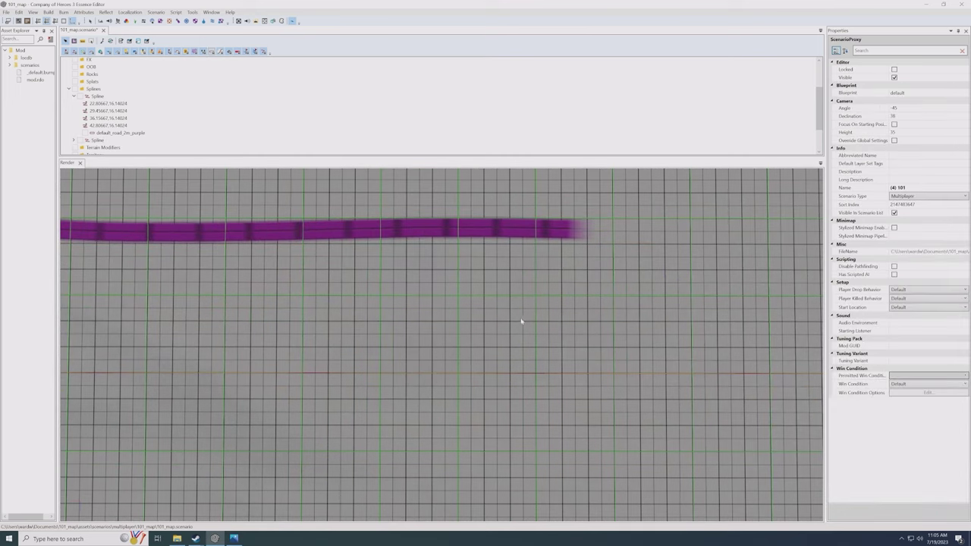
- Undo the control point deletion, the added end point and the moves of both middle control points
key("ctrl+z")
key("ctrl+z")
key("ctrl+z")
key("ctrl+z")
key("ctrl+z")
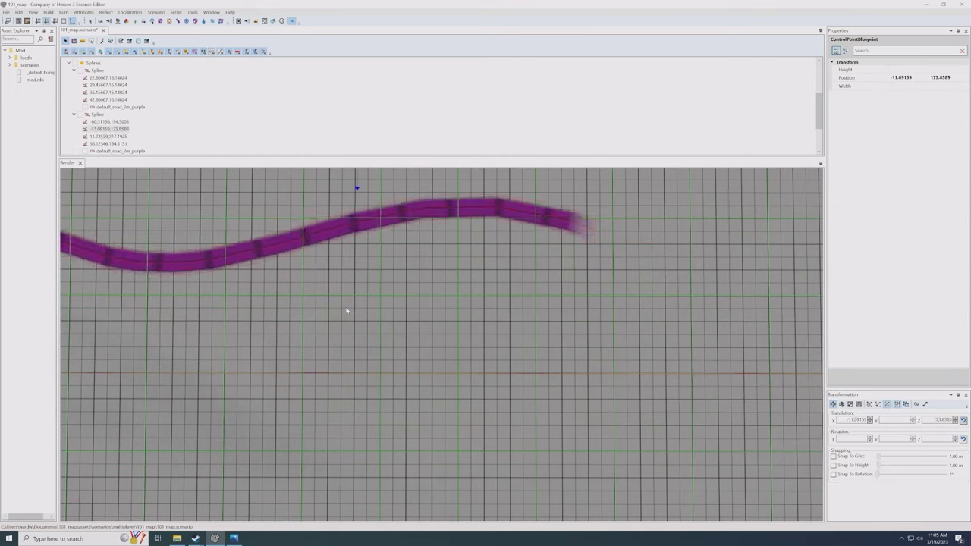
key("ctrl+z")
- Nudge a middle control point and stretch one end of the spline to the playable area's side boundary, at about X -224.88, Z 195.25
scroll(356, 311, "down", 6)
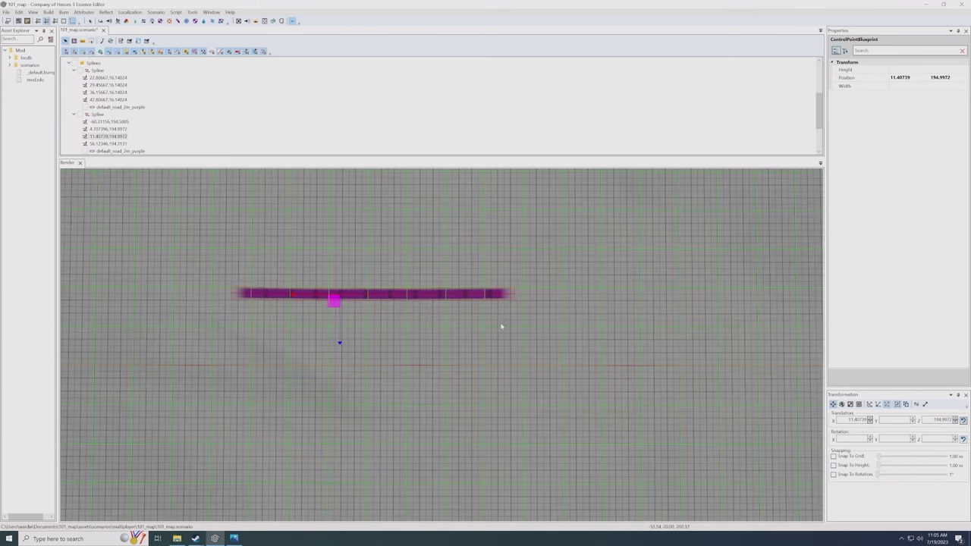
middle_click_drag(554, 335, 478, 333)
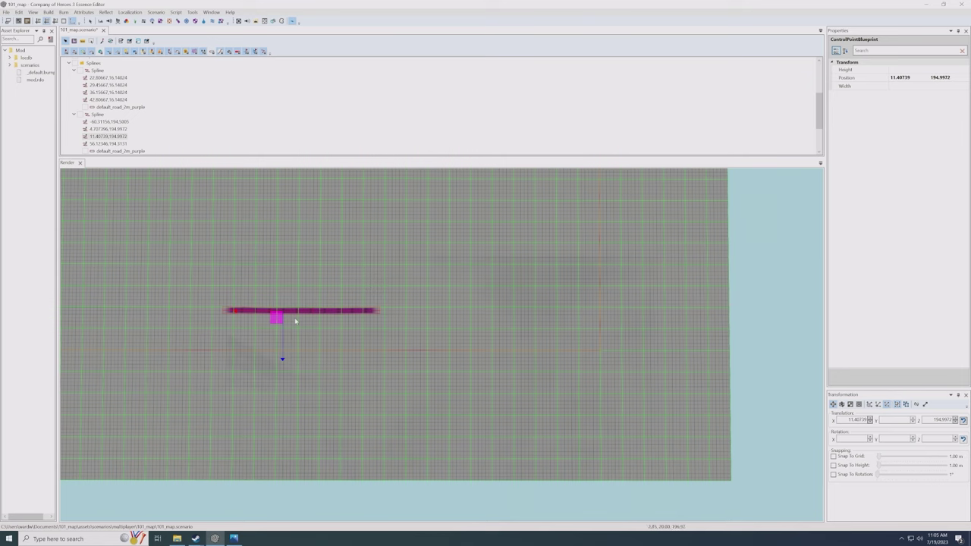
left_click_drag(279, 322, 279, 322)
scroll(371, 326, "up", 5)
left_click(333, 315)
middle_click_drag(334, 316, 457, 394)
left_click_drag(303, 292, 362, 347)
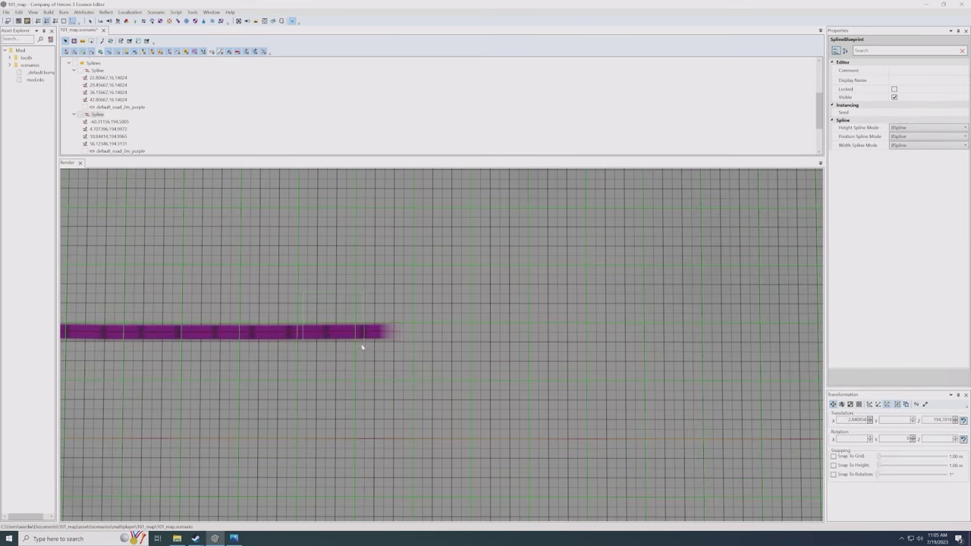
left_click(392, 332)
middle_click_drag(531, 345, 442, 340)
scroll(442, 341, "down", 5)
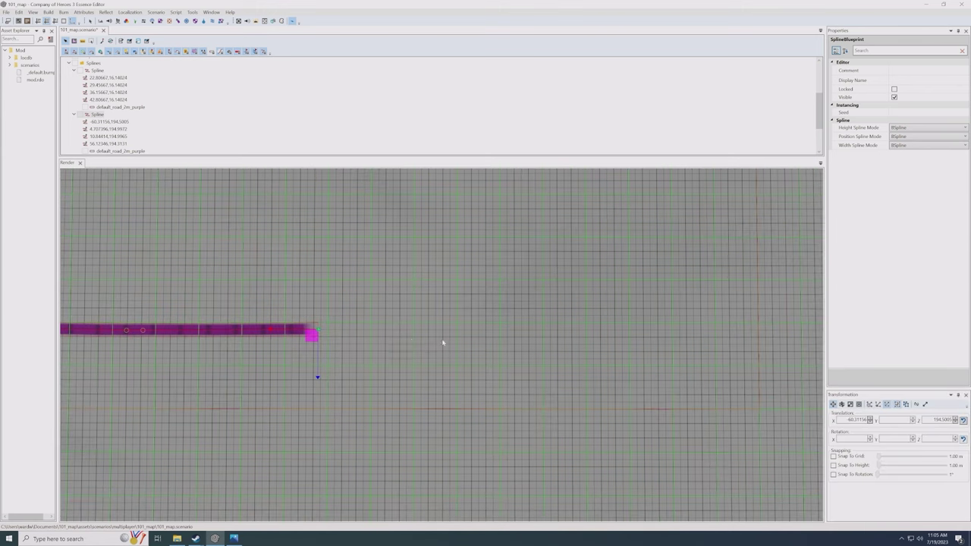
left_click_drag(353, 327, 575, 335)
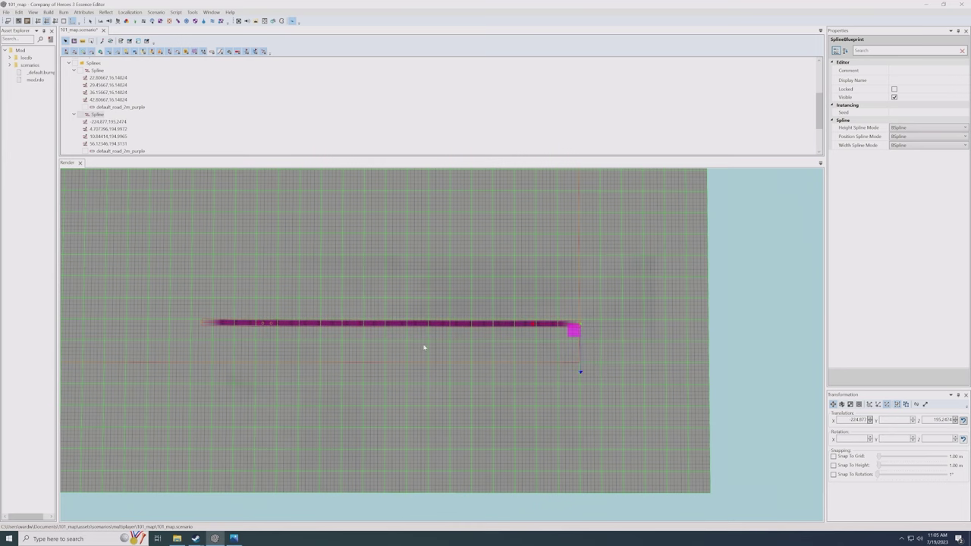
- Stretch the spline's opposite end to about X 235.45, Z 194.65, and place its neighbouring control point at about X 190.17, Z 195.33
scroll(424, 347, "up", 5)
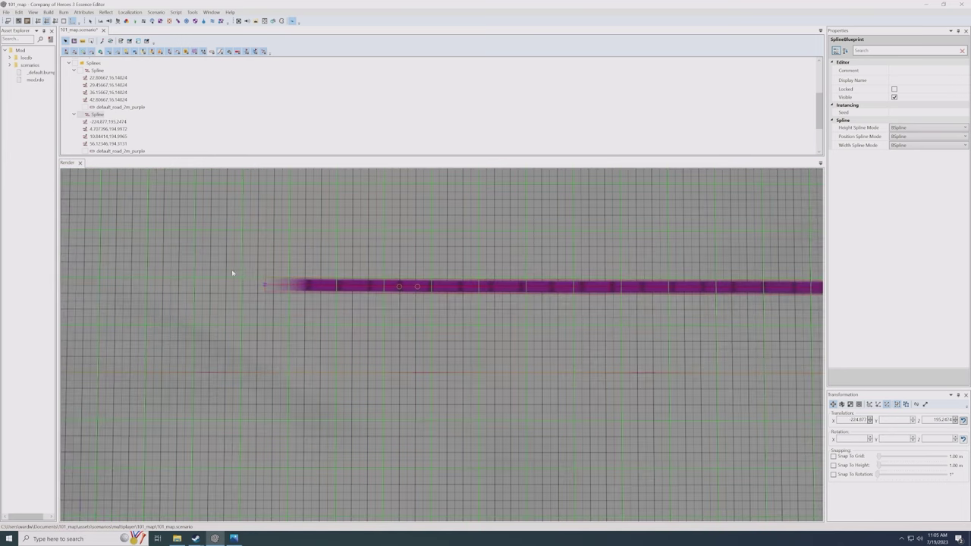
left_click_drag(385, 308, 402, 312)
middle_click_drag(285, 349, 383, 339)
scroll(279, 346, "down", 3)
left_click_drag(513, 309, 155, 311)
scroll(450, 372, "down", 3)
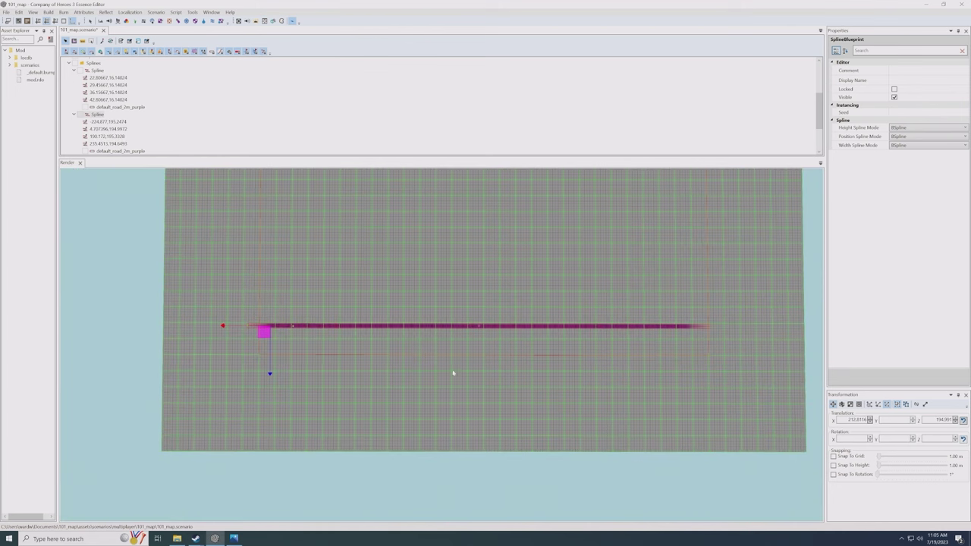
- Duplicate the long boundary spline and move the copy just inside the opposite map boundary, to about X 45.63, Z -195.16
left_click(430, 394)
middle_click_drag(427, 383, 425, 346)
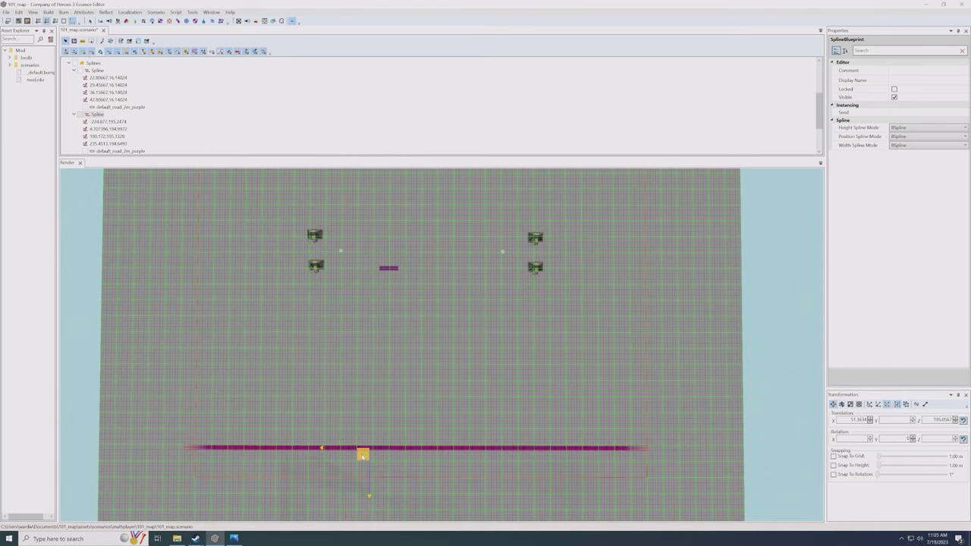
left_click_drag(362, 457, 386, 258, "shift")
middle_click_drag(385, 258, 382, 152)
left_click_drag(389, 431, 379, 240)
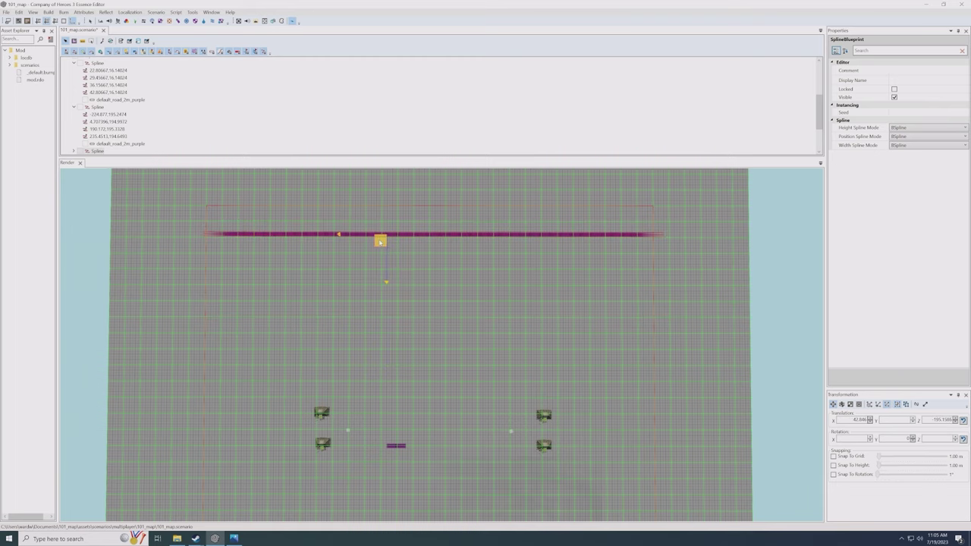
scroll(379, 240, "down", 3)
middle_click_drag(445, 404, 441, 377)
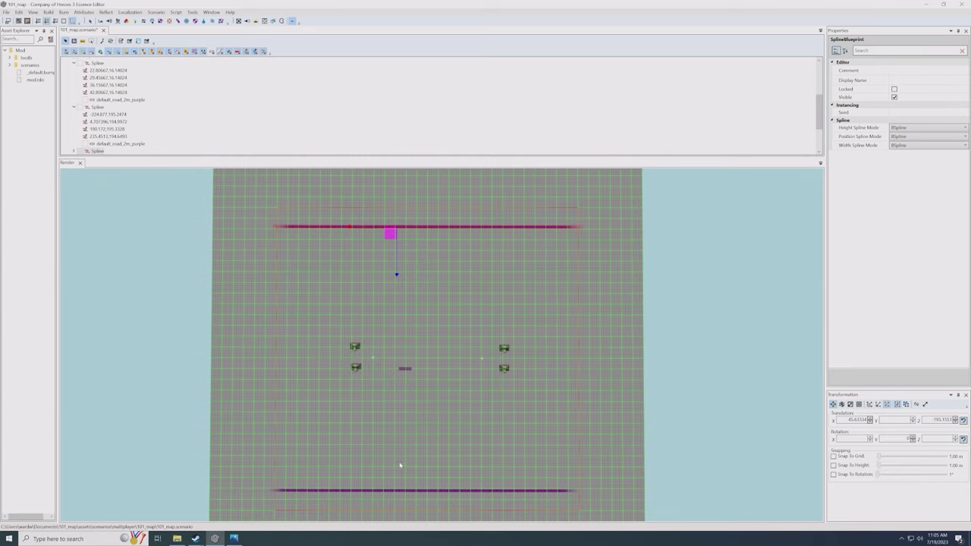
- Select both long boundary splines, duplicate them together and rotate the copies a quarter turn
left_click(471, 492, "ctrl")
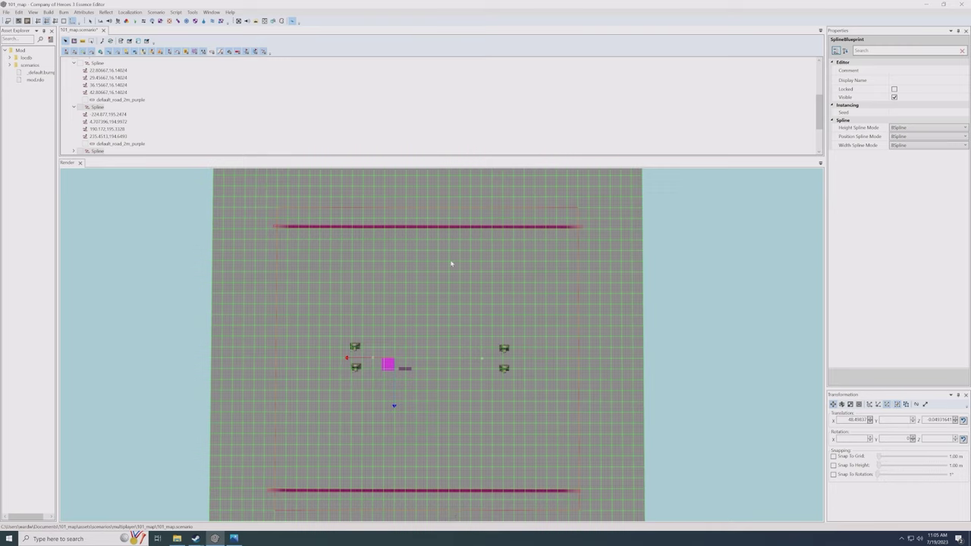
key("e")
mouse_move(413, 408)
left_mouse_down()
mouse_move(386, 405)
mouse_move(410, 397)
left_mouse_up()
key("w")
left_click_drag(390, 369, 389, 369)
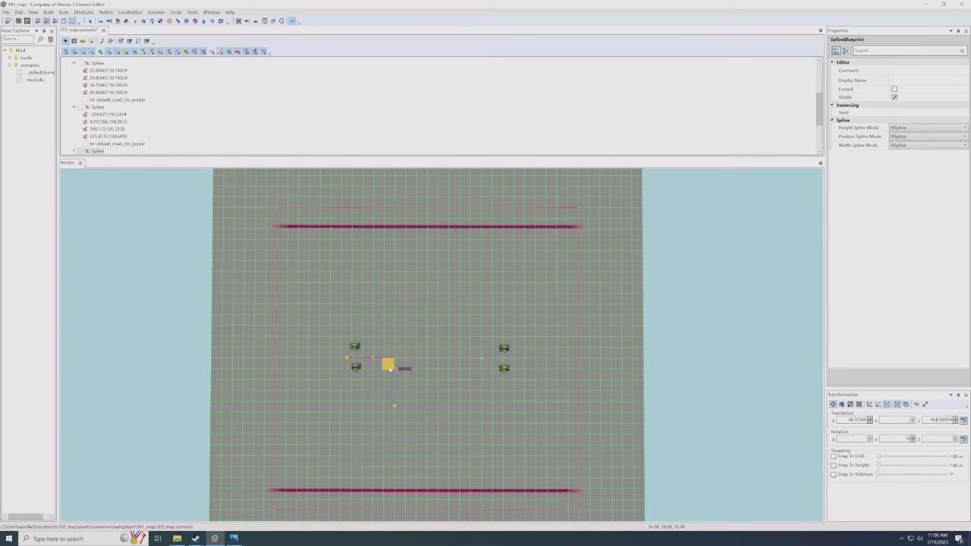
key("e")
left_click_drag(414, 408, 381, 409)
key("w")
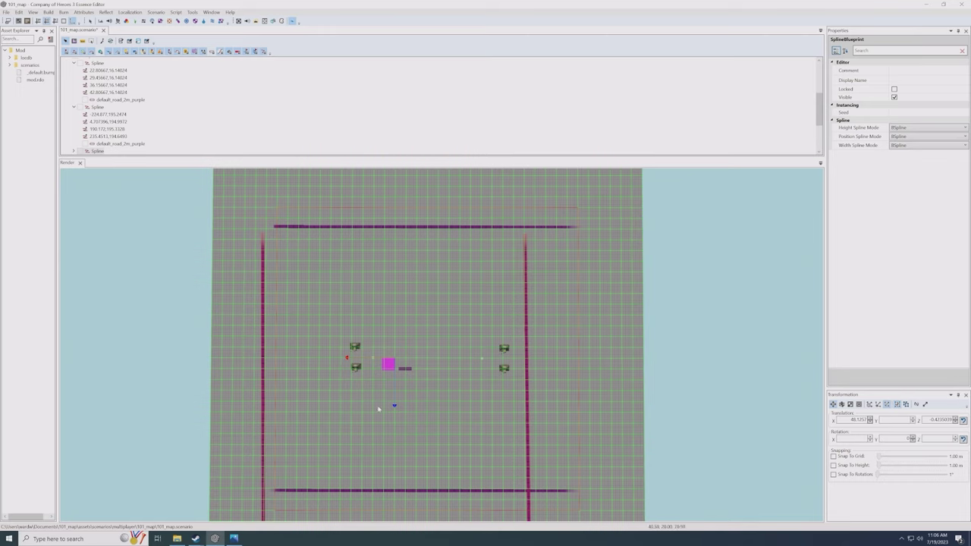
- Fine-tune the rotation of the copied pair and move it inside the two remaining boundaries so the four roads cross at the corners
key("e")
left_click_drag(397, 407, 399, 411)
key("w")
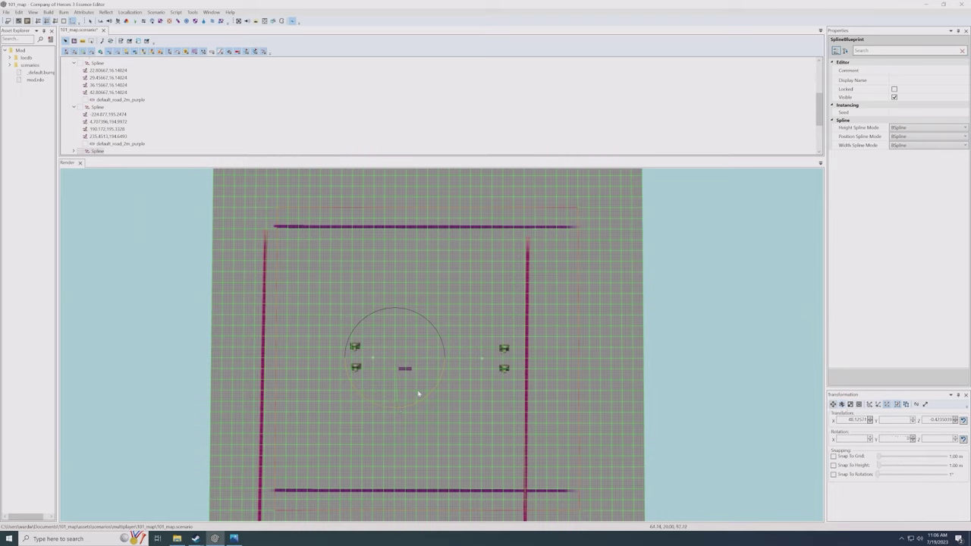
left_click_drag(409, 370, 421, 337)
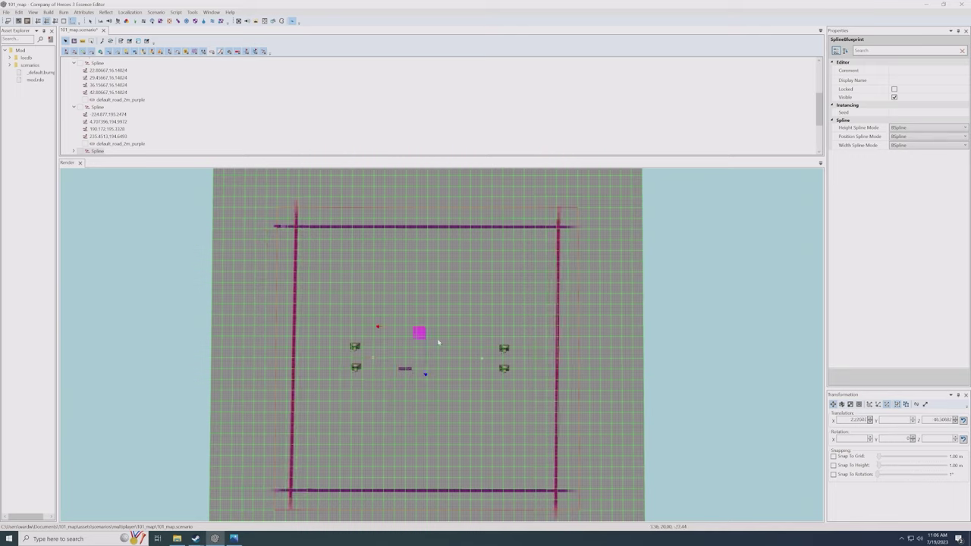
left_click(477, 316)
- Examine the frame of boundary roads and the starting positions inside it from an angled perspective
middle_click_drag(444, 429, 450, 416)
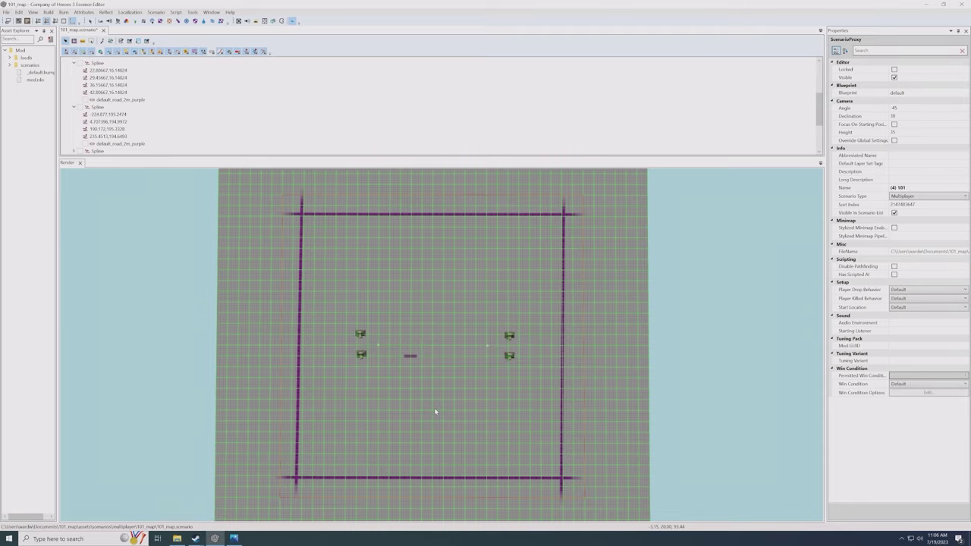
scroll(436, 412, "up", 10)
middle_click_drag(436, 412, 447, 346, "alt")
scroll(447, 347, "down", 5)
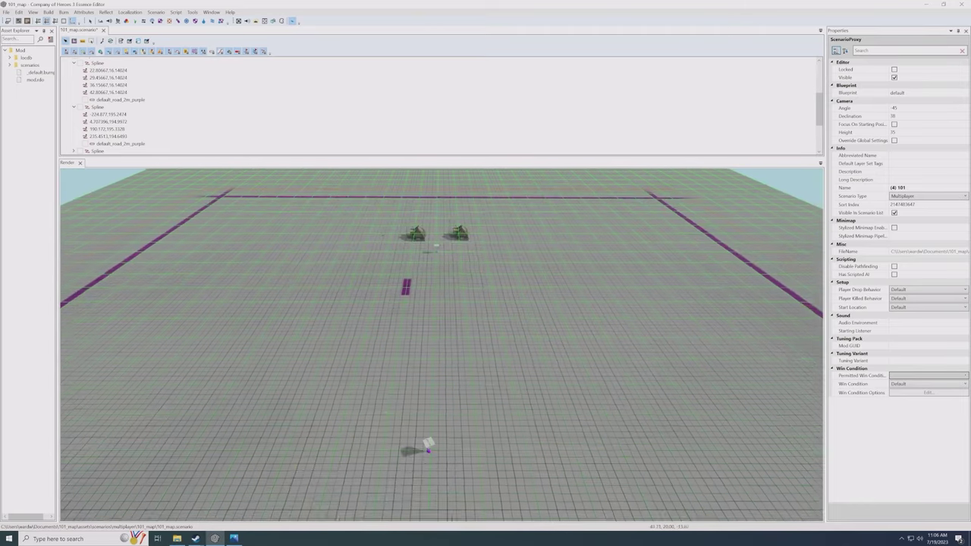
middle_click_drag(454, 421, 390, 361)
middle_click_drag(447, 394, 467, 381, "alt")
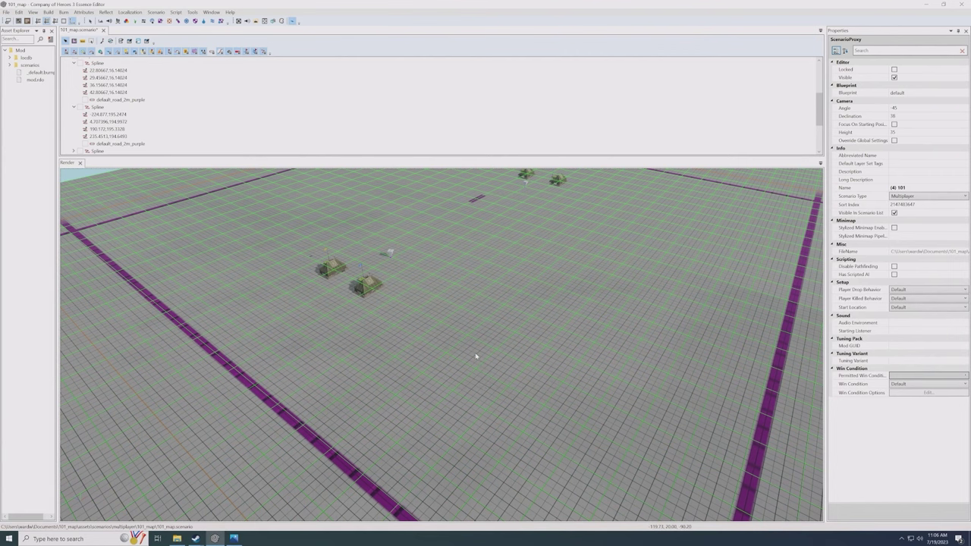
middle_click_drag(388, 312, 413, 368)
scroll(374, 377, "up", 2)
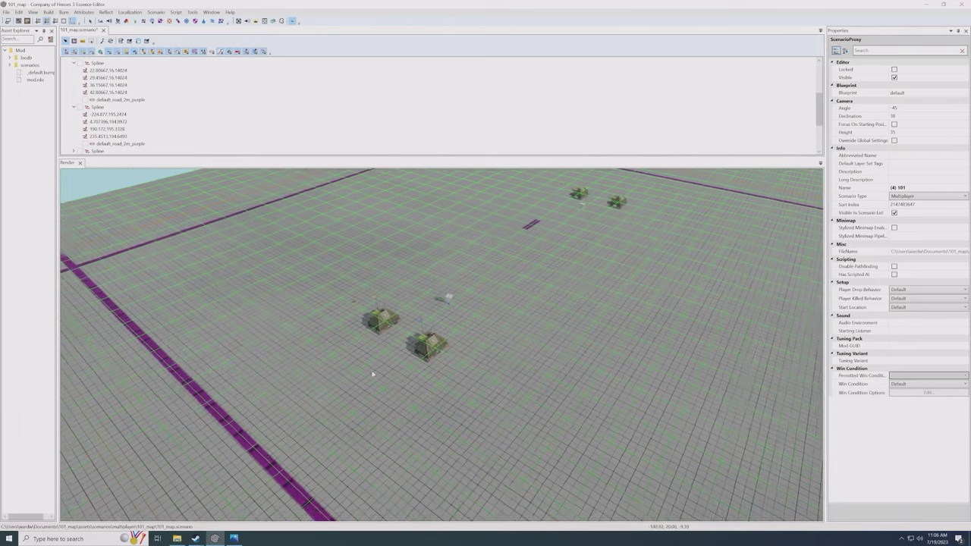
- Move Player 3's starting position and map entry point outward toward the nearby boundary road and rotate them to face inward
left_click(360, 309)
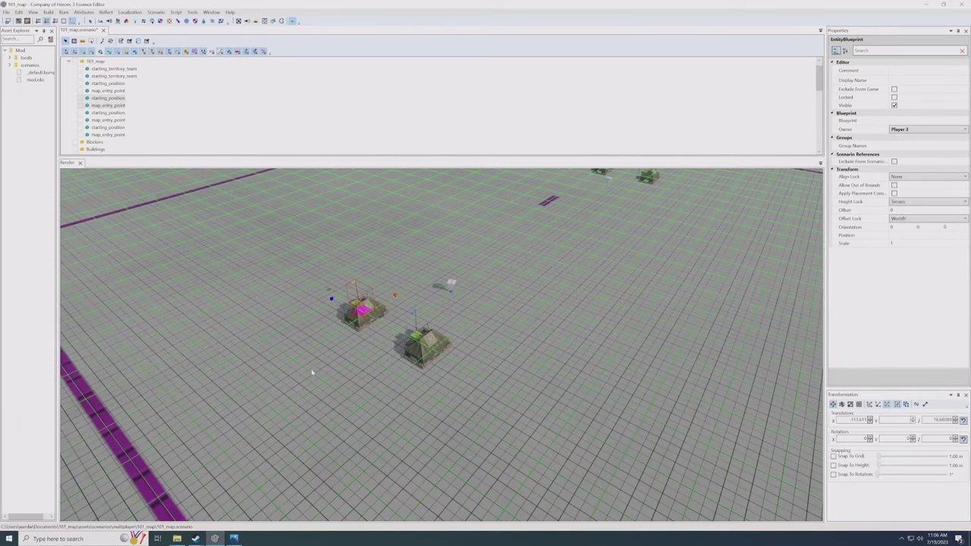
right_click_drag(311, 373, 329, 370)
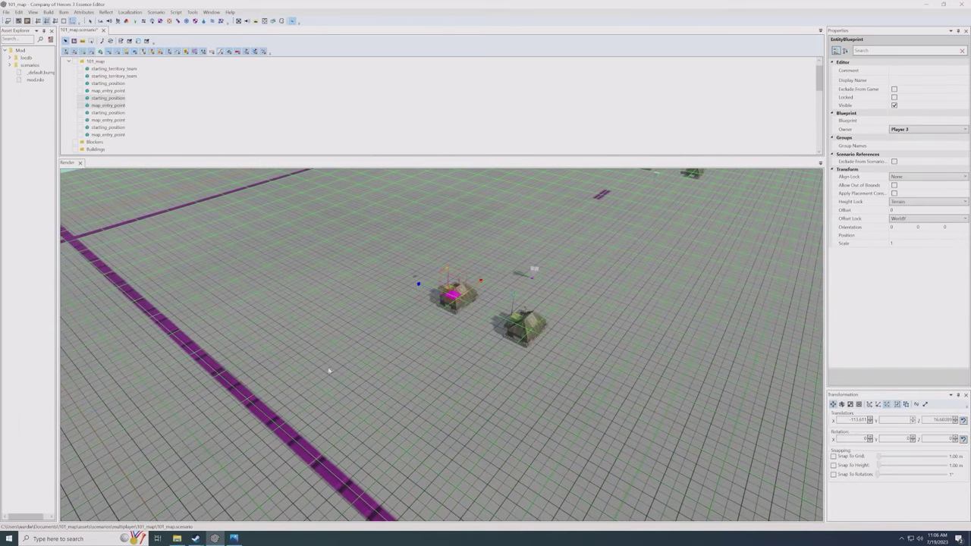
left_click_drag(442, 301, 270, 345)
key("e")
left_click(234, 293)
key("ctrl+z")
key("e")
key("w")
- Move Player 1's starting position and map entry point to about X -168.68, Z -70.94, and rotate them to about 88.67°
left_click_drag(457, 285, 544, 364)
middle_click_drag(544, 364, 470, 334)
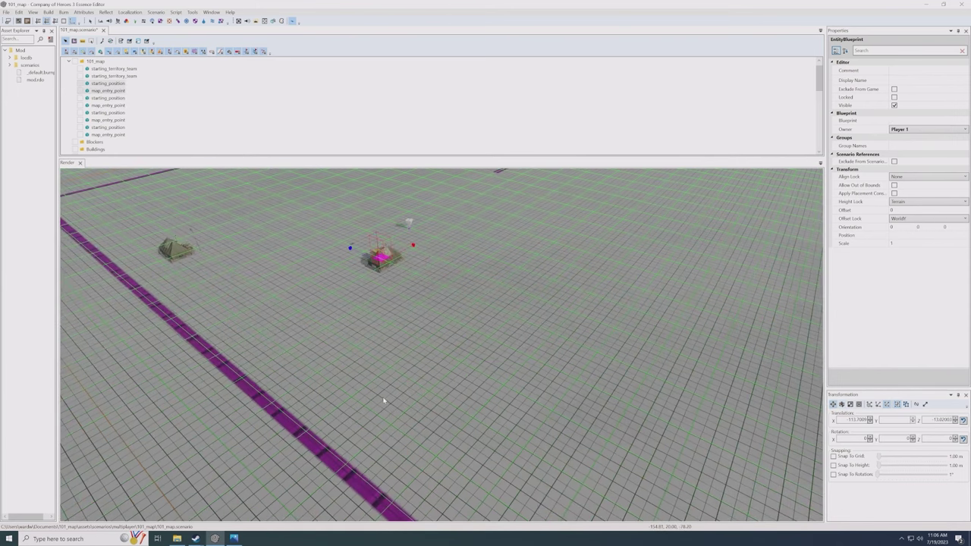
key("space")
key("e")
left_click_drag(394, 441, 388, 390)
scroll(456, 390, "down", 5)
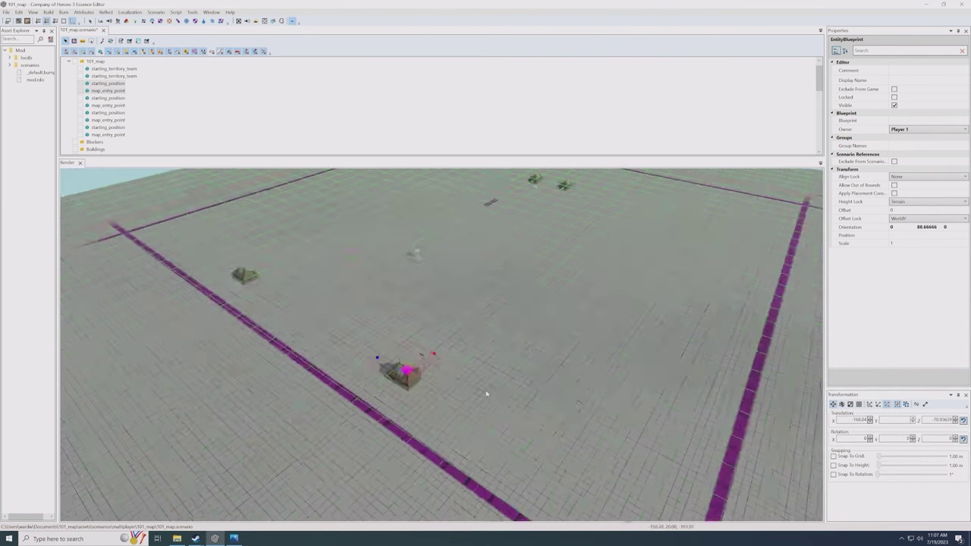
left_click(549, 363)
- Move Player 2's starting position and map entry point to about X 170.23, Z -101.61, and rotate them to about -80.67°
scroll(570, 333, "up", 3)
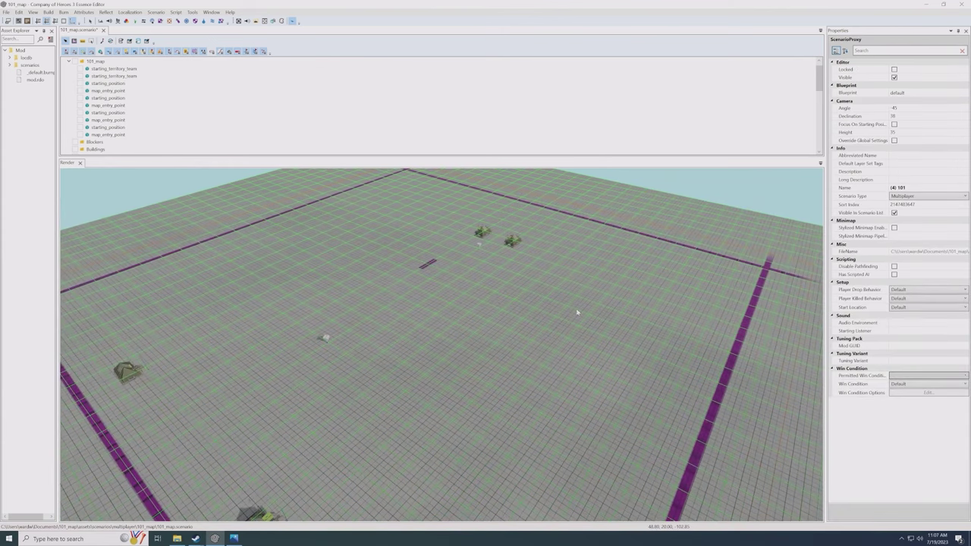
scroll(531, 303, "up", 5)
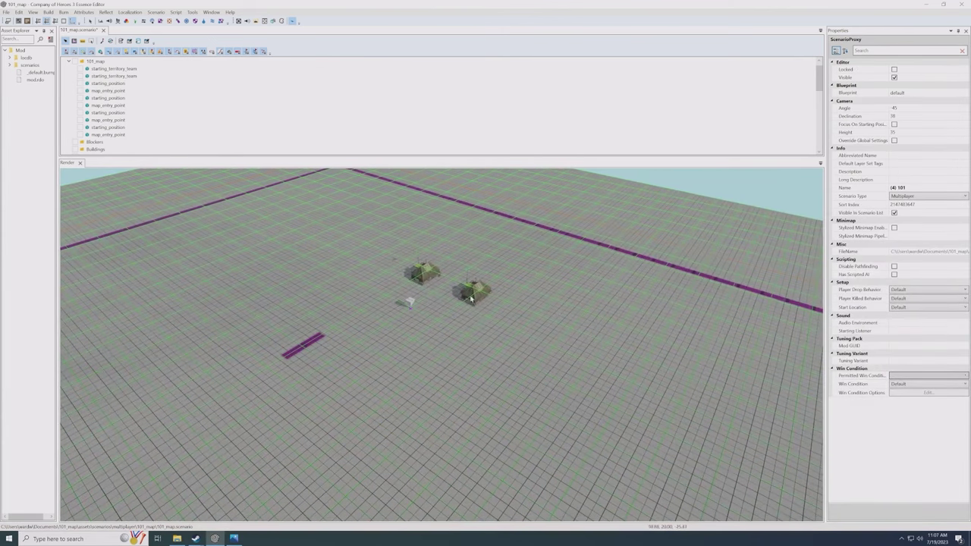
left_click_drag(496, 309, 498, 311)
middle_click_drag(542, 308, 493, 321)
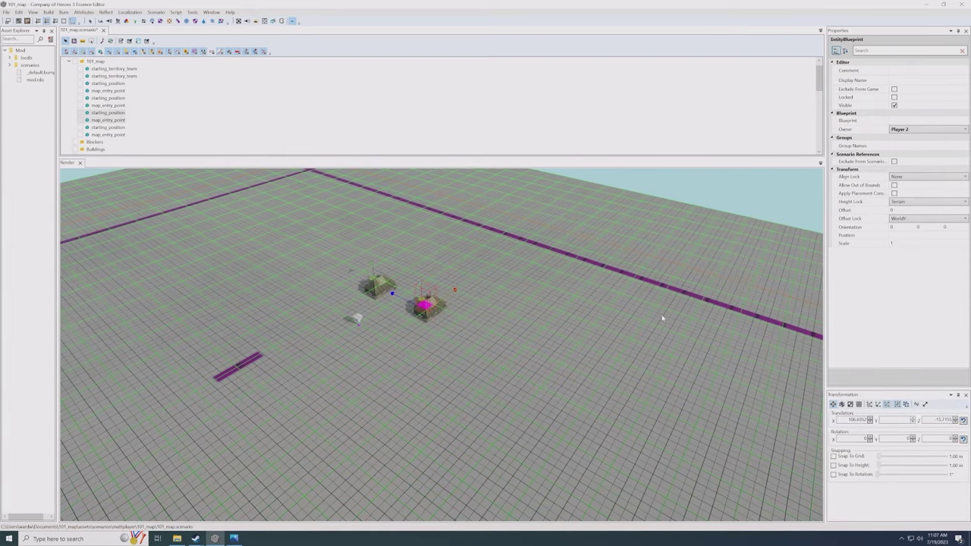
left_click_drag(662, 318, 685, 347)
key("e")
key("w")
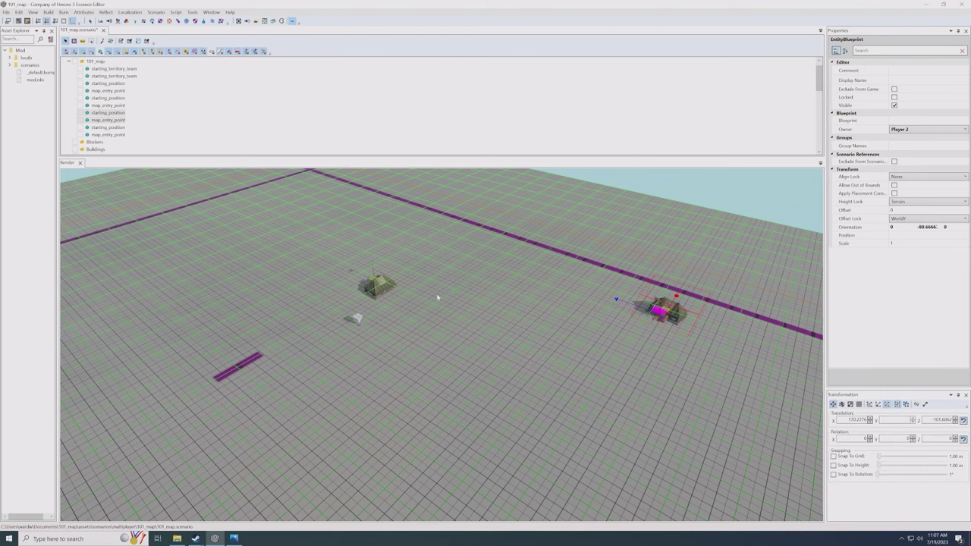
- Move Player 4's starting position and map entry point to about X 176.79, Z 14.17, and rotate them to about -89.33°
left_click_drag(410, 307, 412, 307)
middle_click_drag(412, 307, 356, 352)
left_click(432, 269)
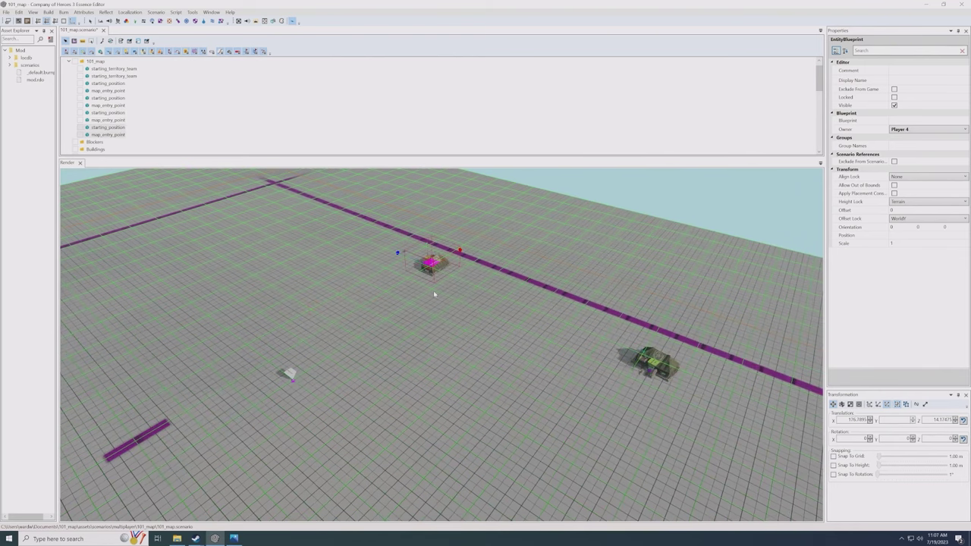
key("e")
left_click_drag(430, 295, 467, 298)
key("w")
left_click(498, 354)
- Move Player 1's team starting territory outward, placing it between the starting positions of Player 1 and Player 3 beside the boundary road
middle_click_drag(498, 353, 477, 336)
middle_click_drag(402, 436, 461, 349)
scroll(462, 349, "down", 4)
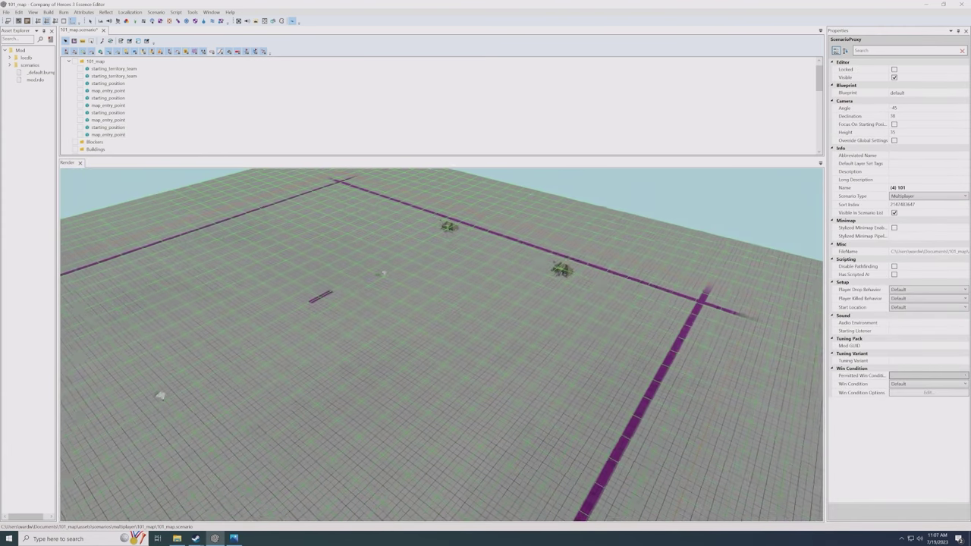
middle_click_drag(160, 396, 448, 363)
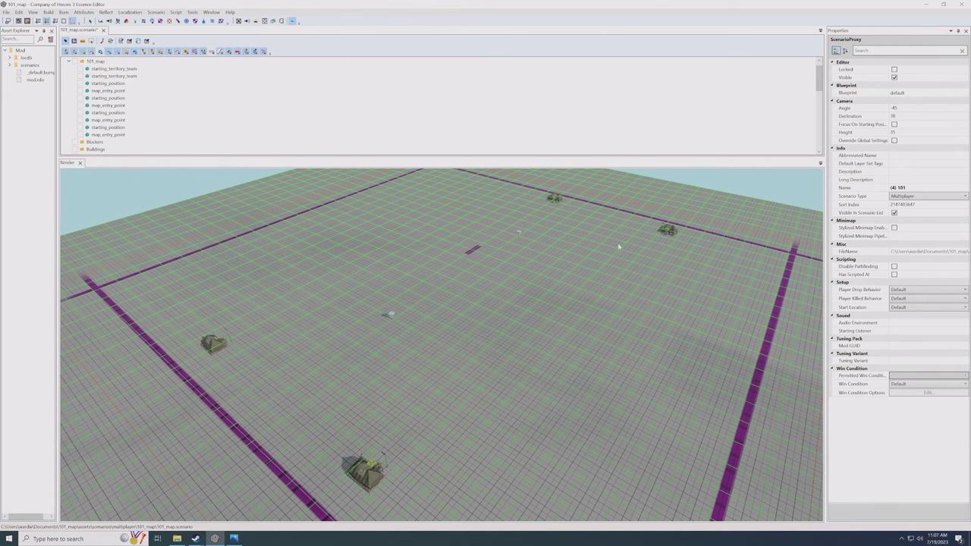
scroll(406, 336, "up", 3)
middle_click_drag(405, 336, 415, 360)
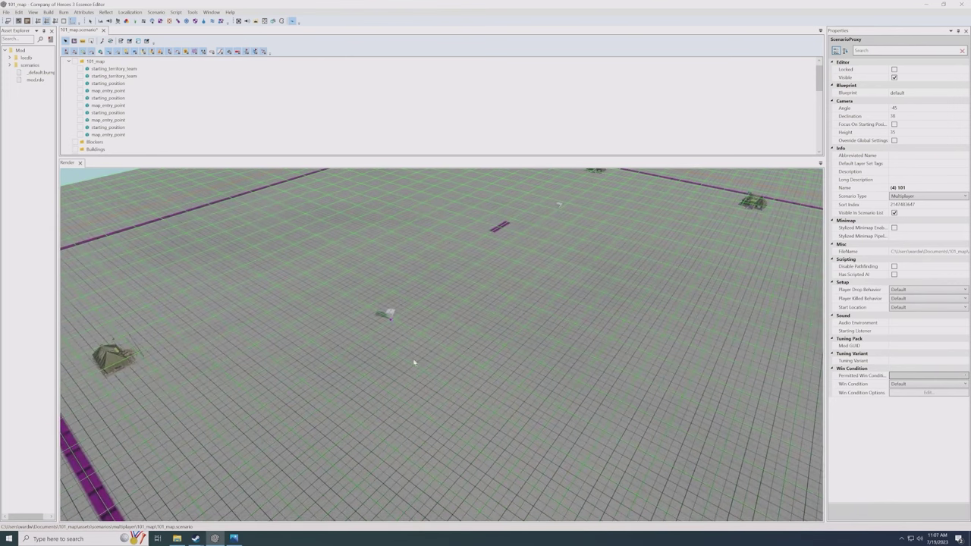
scroll(414, 359, "up", 3)
left_click(360, 298)
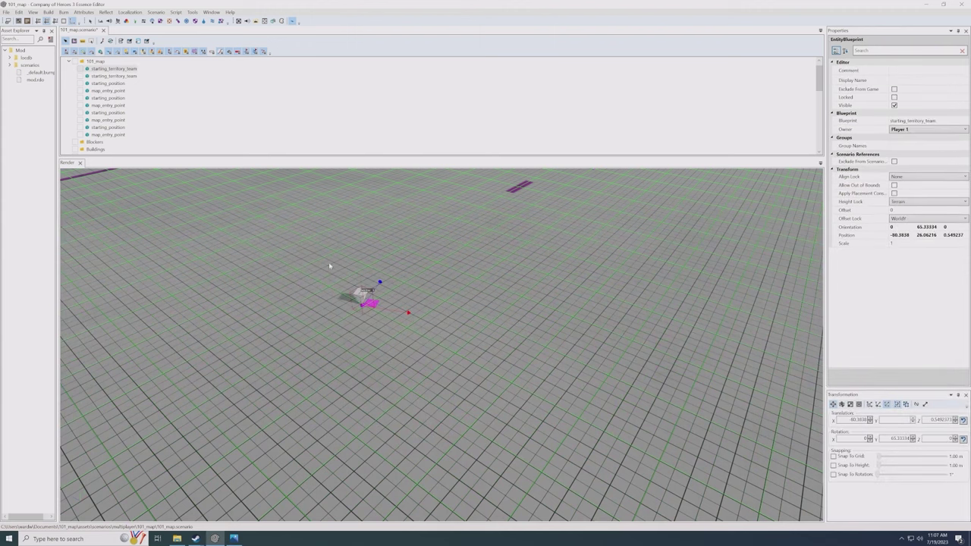
left_click(924, 122)
middle_click_drag(414, 423, 298, 367)
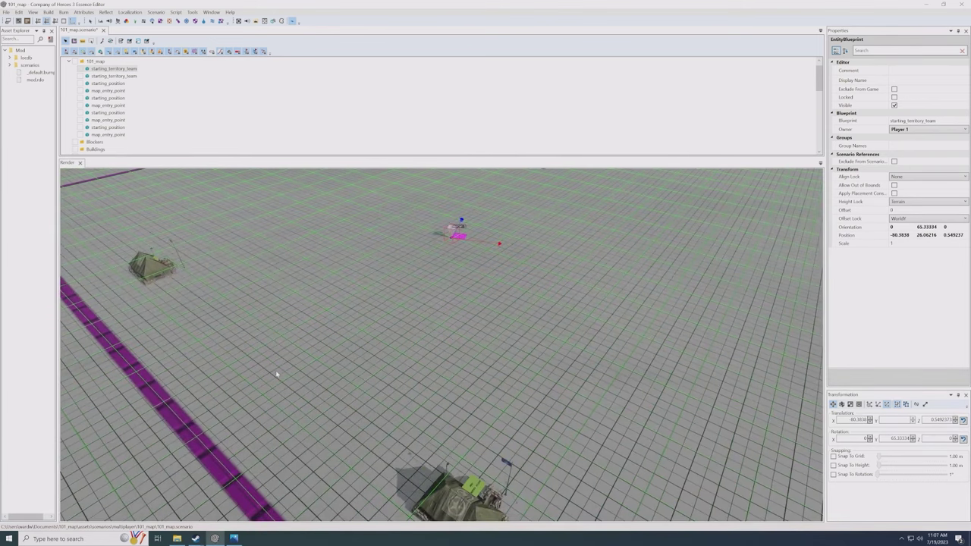
left_click(277, 374)
- Move the opposing team's starting territory outward, placing it between the starting positions of Player 2 and Player 4
middle_click_drag(457, 482, 506, 308)
left_click_drag(415, 298, 476, 338)
middle_click_drag(476, 338, 513, 278)
left_click(509, 259)
middle_click_drag(423, 350, 490, 262)
left_click(450, 244)
- Nudge Player 4's starting position and map entry point slightly inward, away from the nearby boundary road
scroll(486, 327, "down", 5)
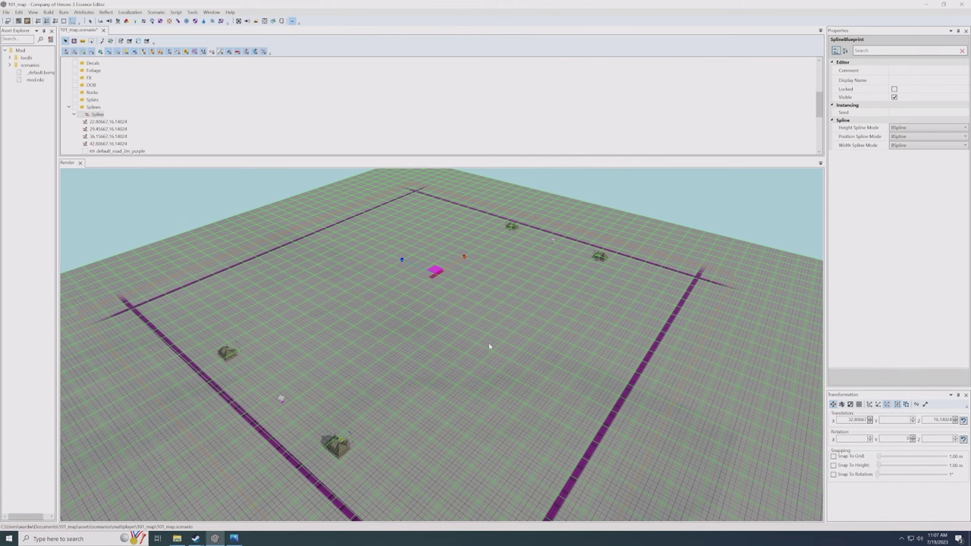
scroll(480, 345, "down", 3)
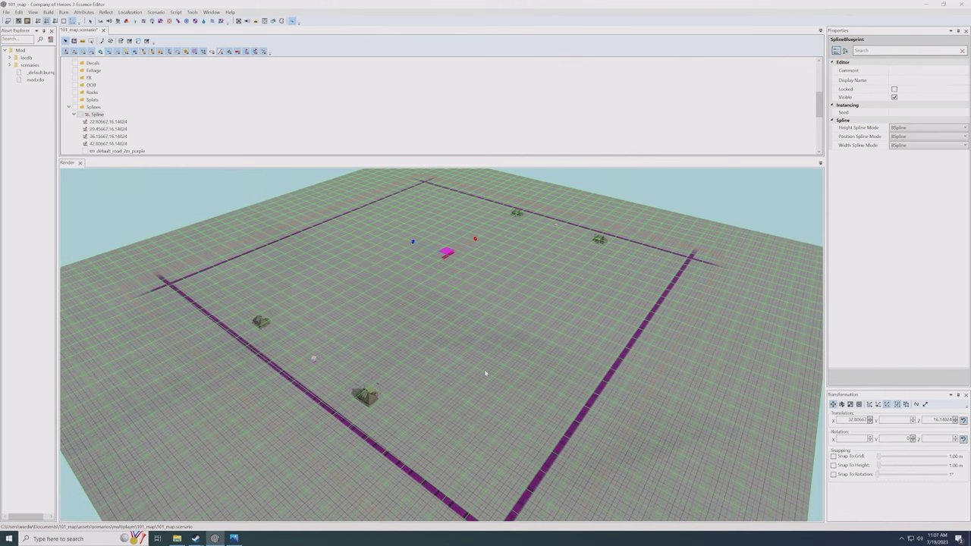
scroll(444, 404, "up", 8)
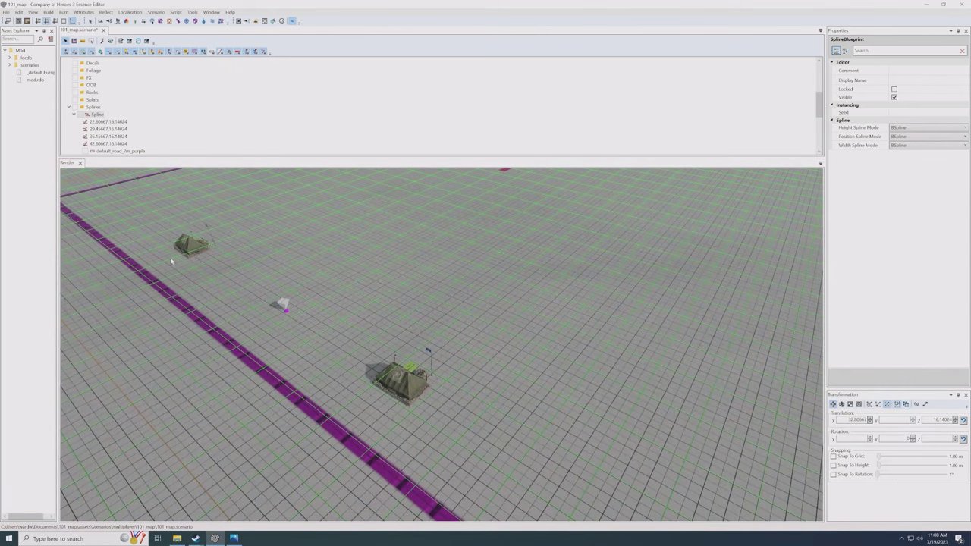
middle_click_drag(509, 288, 266, 304)
middle_click_drag(462, 288, 599, 269)
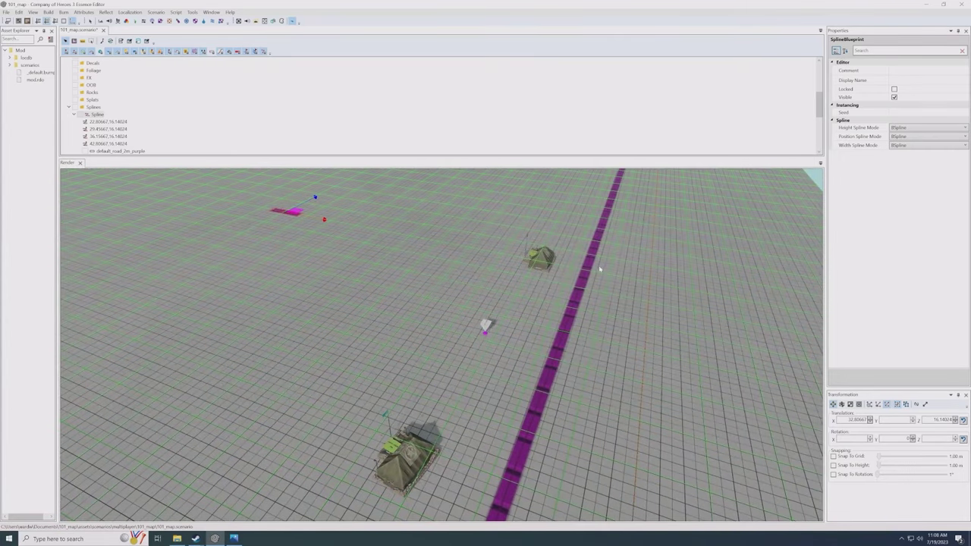
left_click(549, 267)
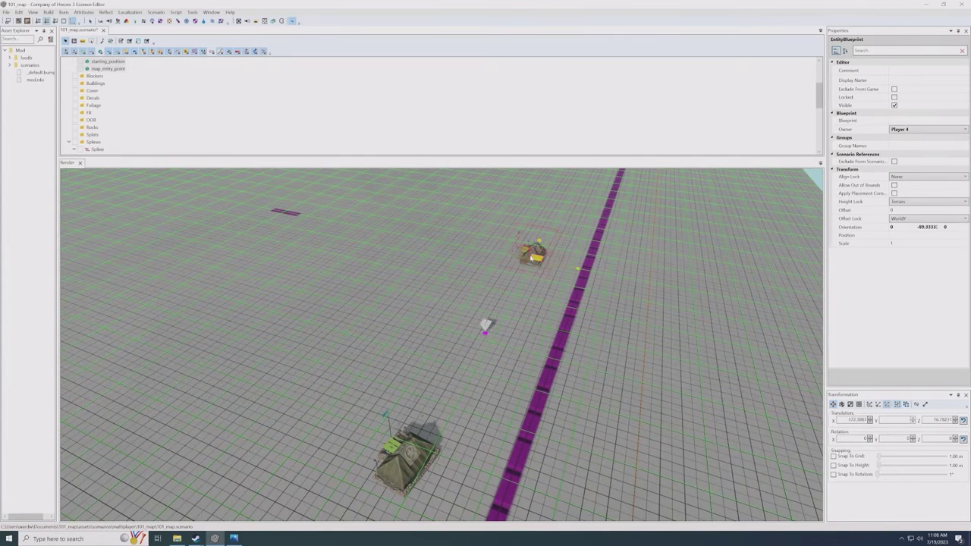
left_click_drag(543, 264, 533, 261)
left_click(510, 354)
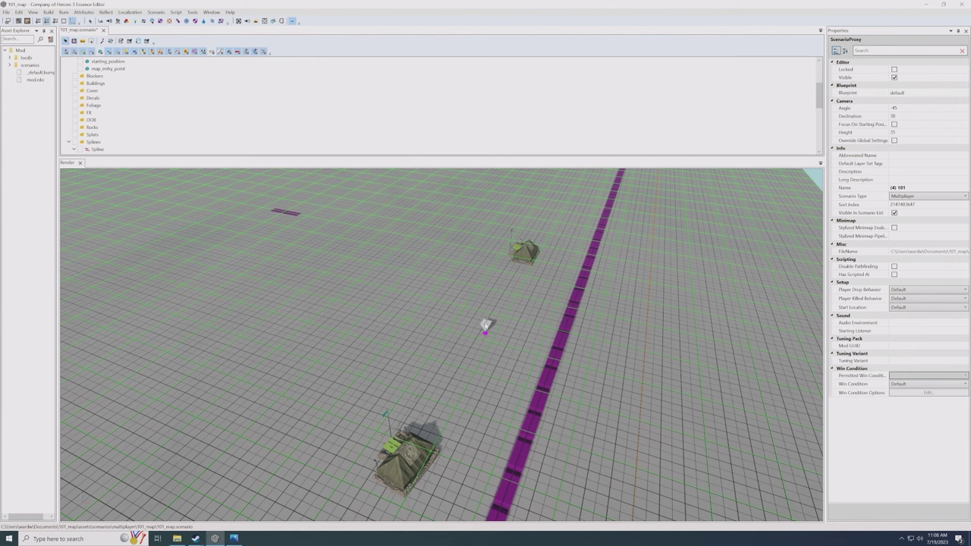
- Move the short purple spline from the middle of the map to about X 10.60, Z -122.69
mouse_move(444, 330)
middle_mouse_down()
mouse_move(428, 329)
mouse_move(423, 402)
mouse_move(391, 409)
middle_mouse_up()
scroll(444, 331, "up", 5)
scroll(428, 329, "down", 6)
scroll(428, 329, "down", 3)
scroll(422, 402, "down", 4)
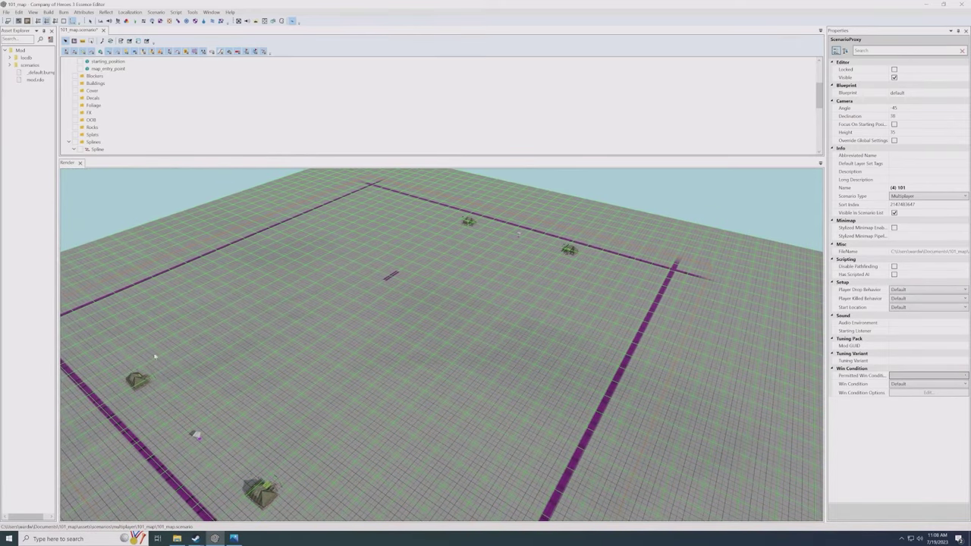
left_click(390, 279)
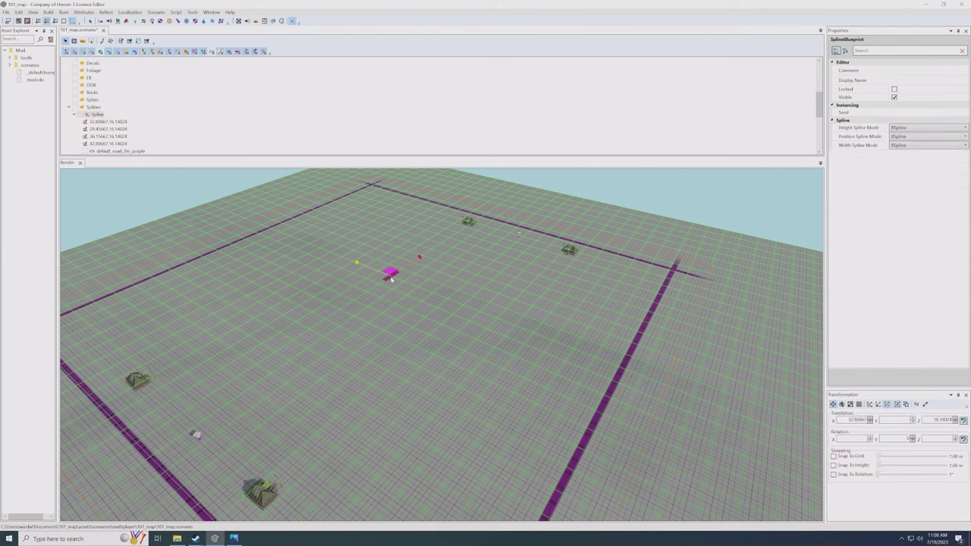
left_click_drag(391, 273, 512, 344)
middle_click_drag(512, 344, 486, 326)
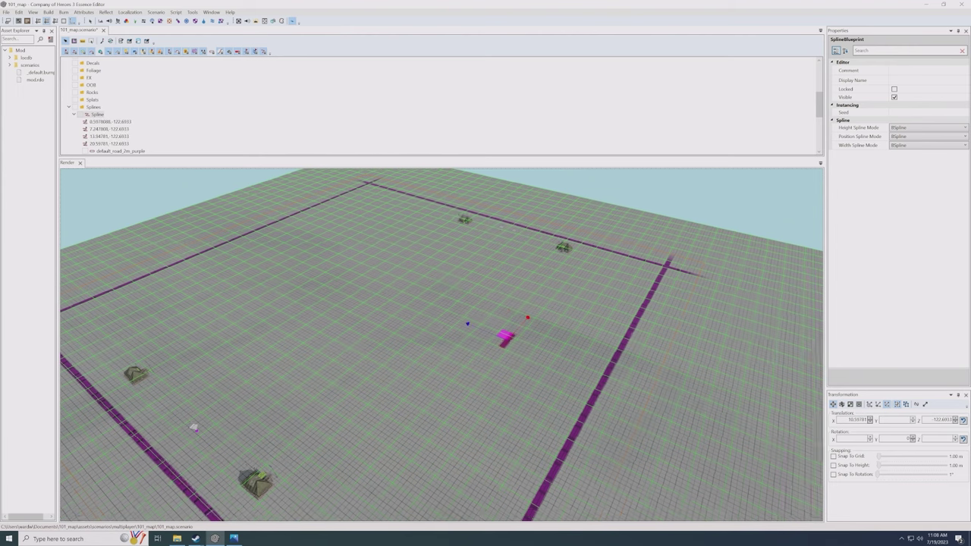
- Replace the short spline's strip blueprint with the greybox material default_road_2m_red
scroll(298, 248, "up", 3)
left_click(114, 151)
scroll(115, 137, "down", 2)
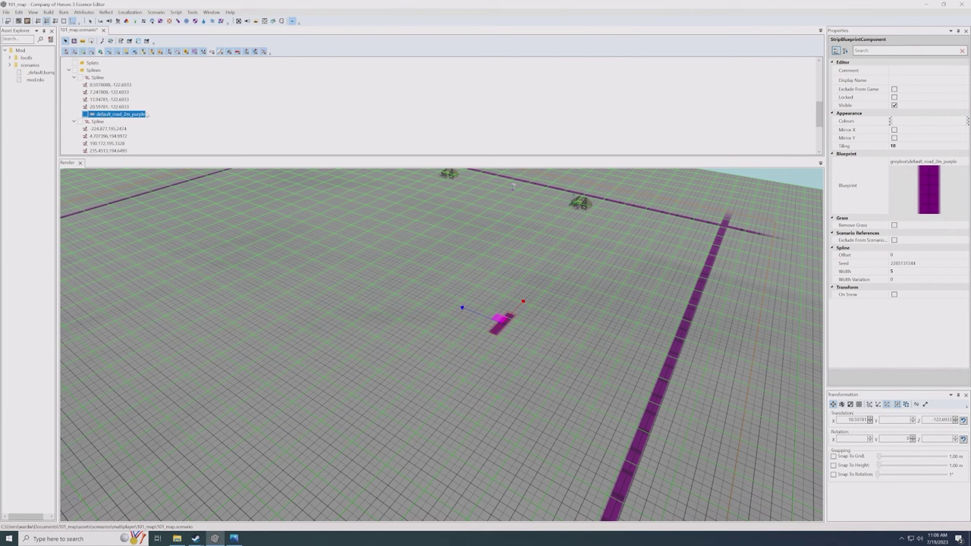
left_click(960, 168)
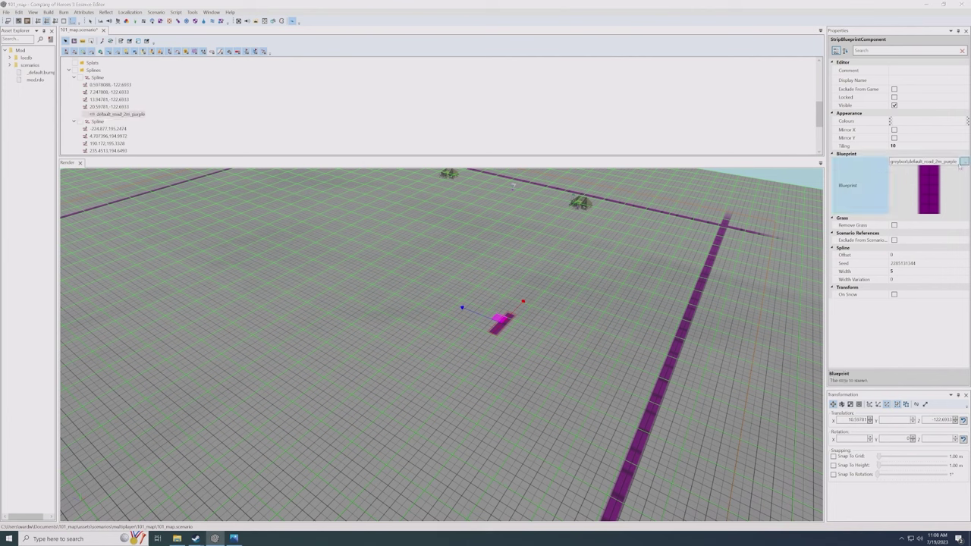
left_click(964, 162)
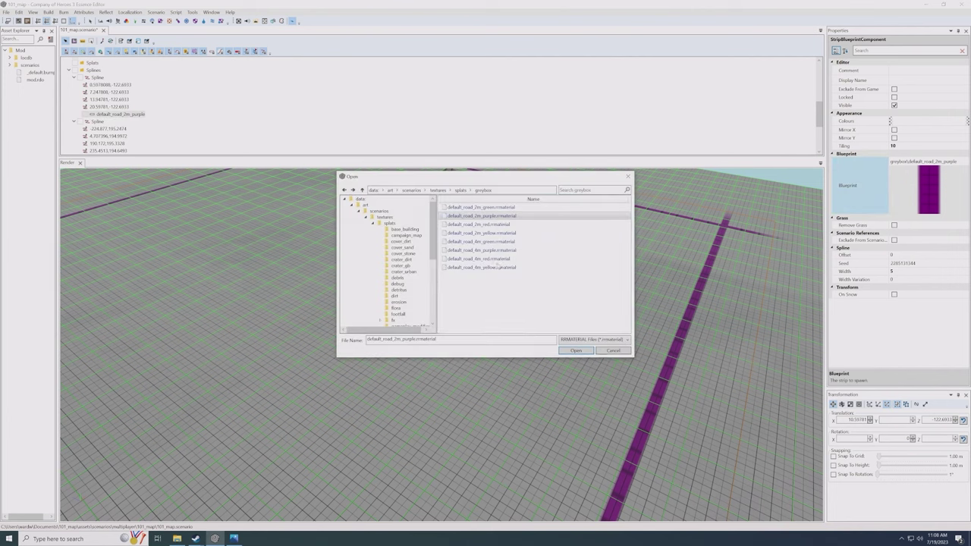
double_click(485, 224)
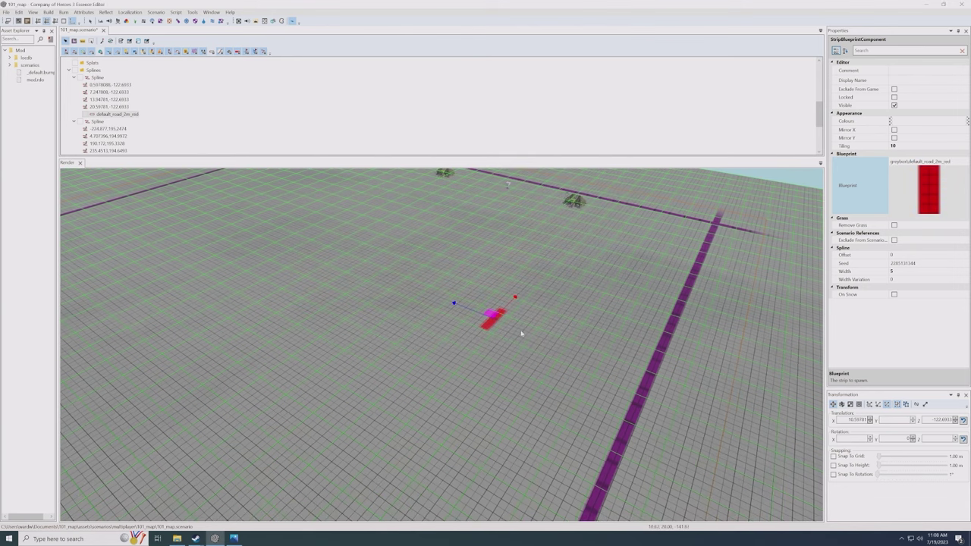
- Stretch the red spline between the two opposite boundary roads by moving its end points to about X 193.0 and X -193.8
scroll(520, 331, "down", 1)
middle_click_drag(518, 326, 469, 328)
scroll(493, 322, "down", 3)
scroll(481, 323, "up", 2)
key("q")
left_click_drag(454, 357, 770, 356)
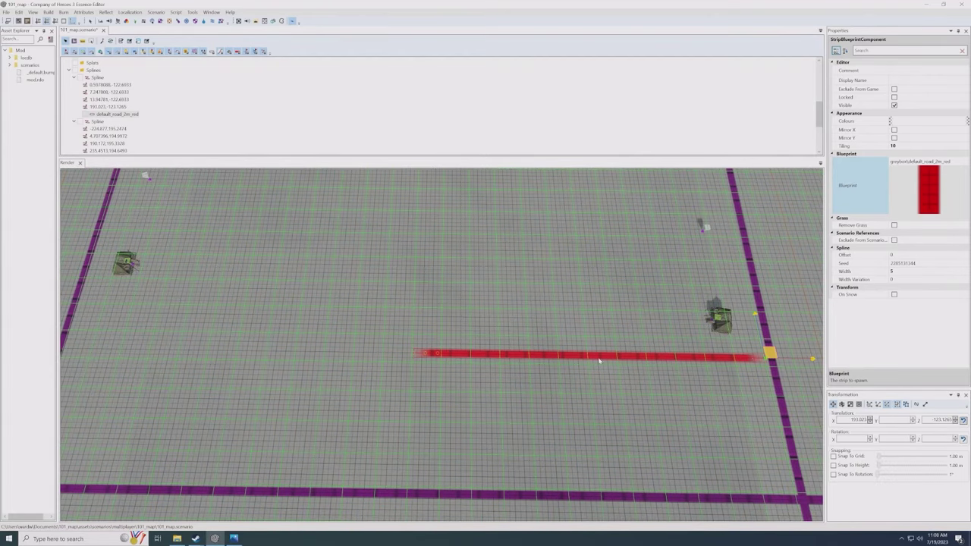
left_click(417, 353)
left_click_drag(417, 354, 67, 345)
left_click(340, 351)
- Move the whole red spline to the map's centre line, at about X 4.66, Z 0.11
scroll(354, 327, "down", 6)
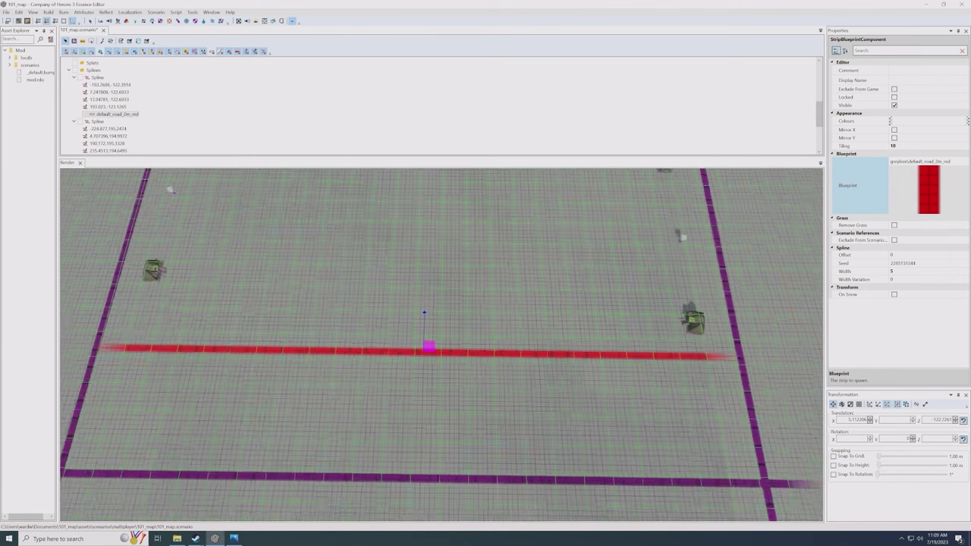
scroll(370, 328, "up", 1)
middle_click(403, 299)
scroll(458, 301, "down", 4)
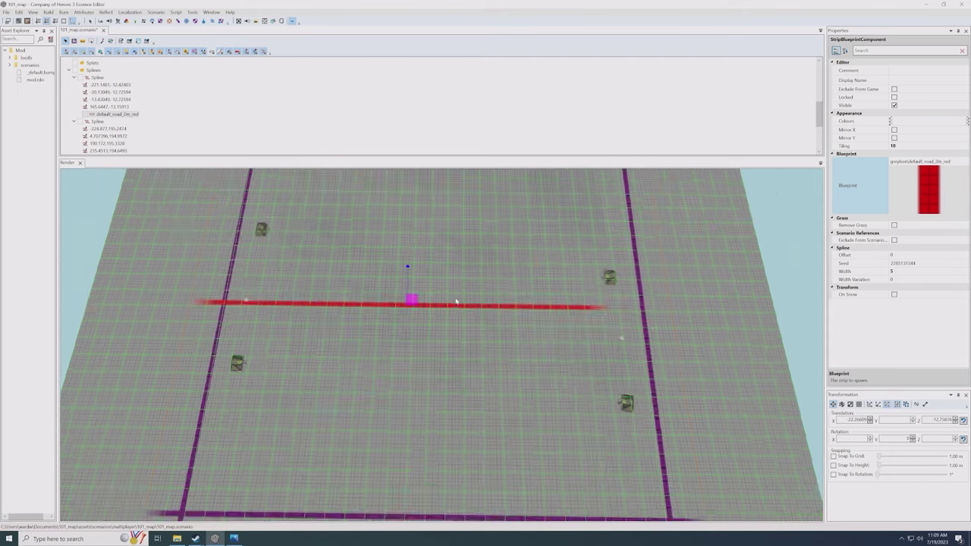
middle_click_drag(458, 301, 456, 305)
scroll(455, 305, "down", 2)
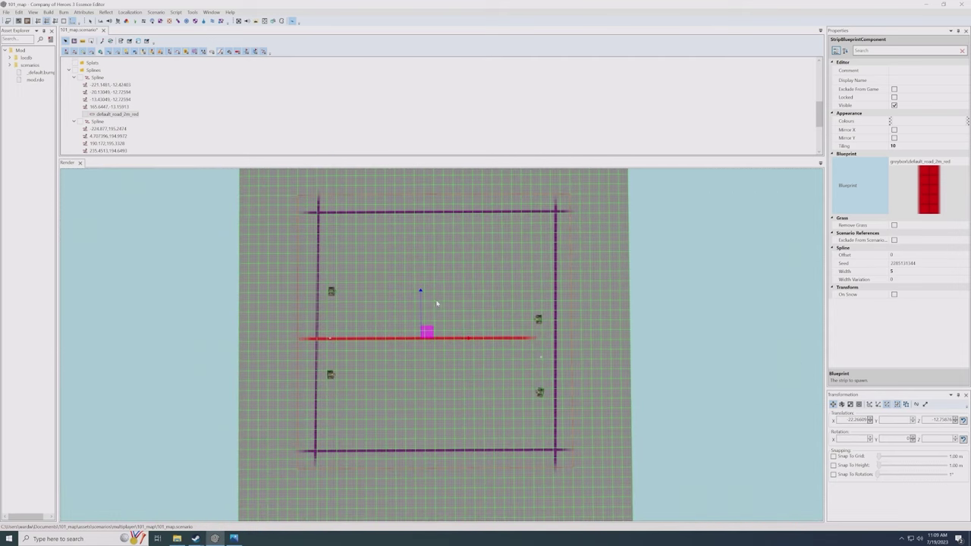
scroll(440, 305, "up", 2)
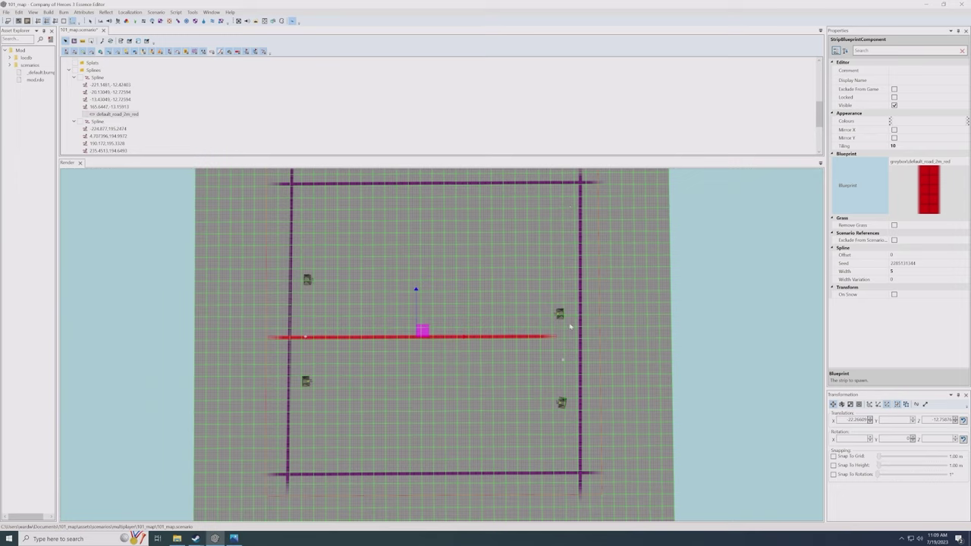
mouse_move(423, 330)
left_mouse_down()
mouse_move(503, 322)
mouse_move(441, 324)
left_mouse_up()
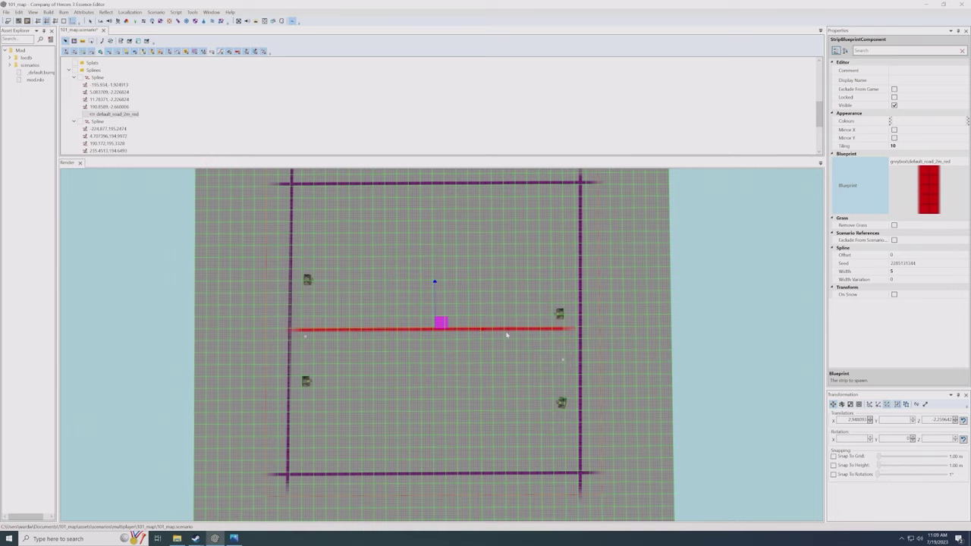
left_click_drag(445, 326, 445, 324)
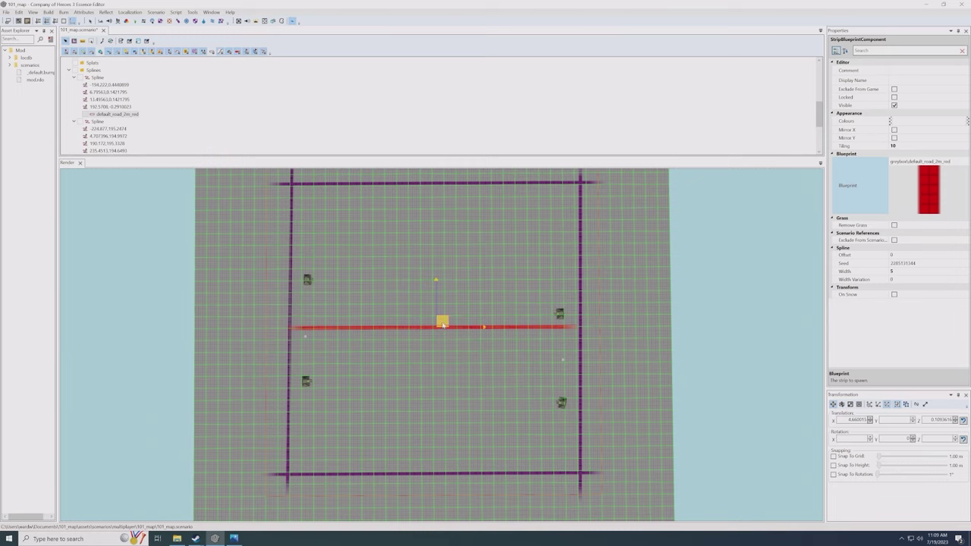
- Duplicate the red centre spline at about X 3.30, Z -0.90 and rotate the copy into a diagonal crossing the original
left_click(444, 324)
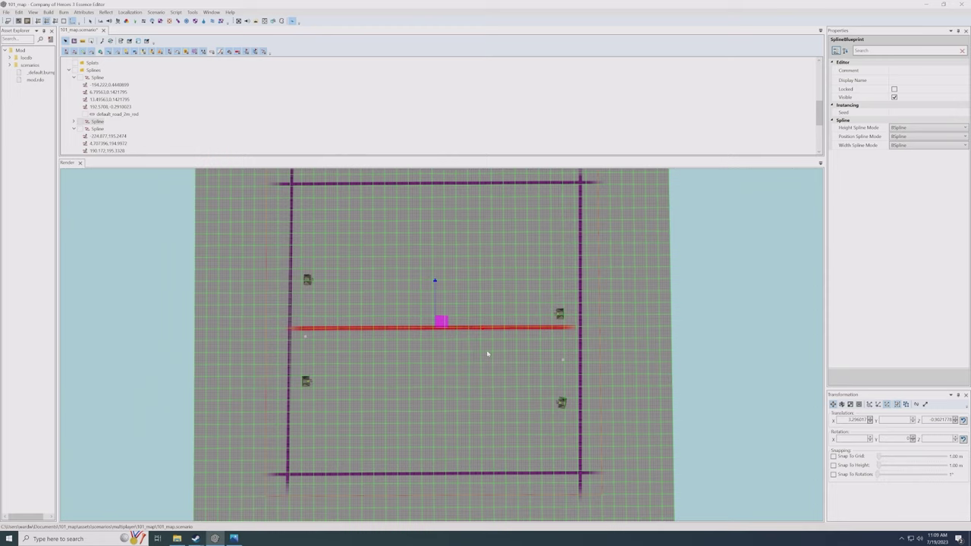
key("e")
left_click_drag(462, 370, 512, 387)
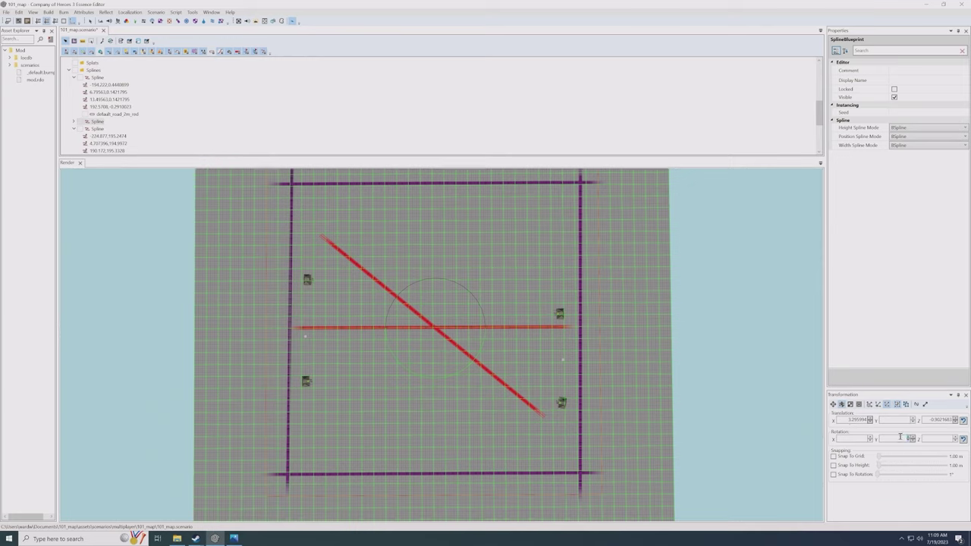
left_click(520, 301)
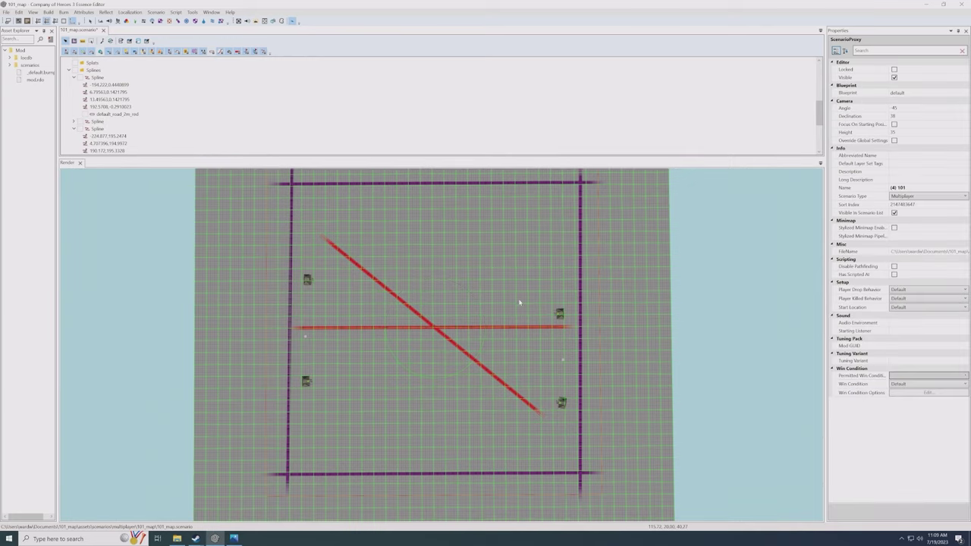
- Undo the last changes to the copied red road spline and set its Y rotation to 90 degrees
key("ctrl+z")
key("ctrl+z")
left_click(893, 439)
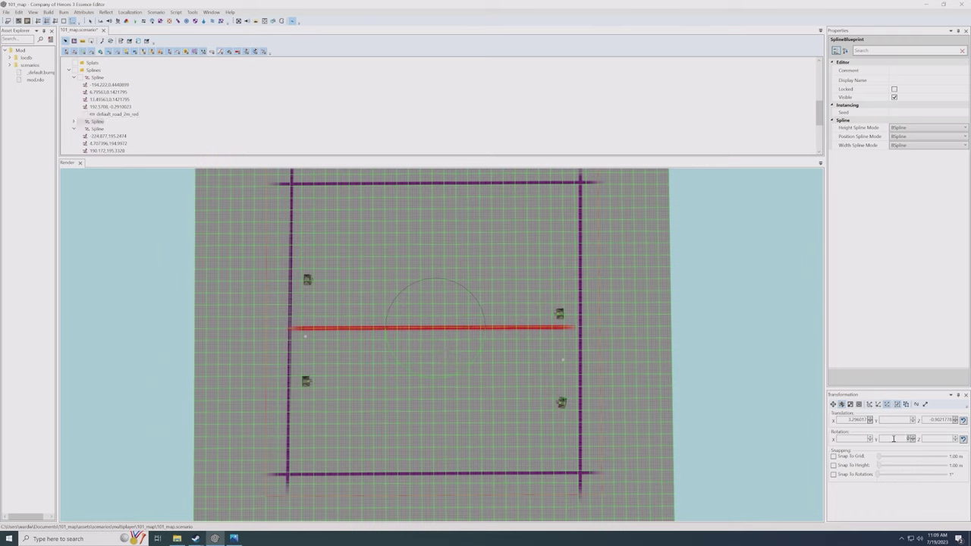
type("90")
key("Return")
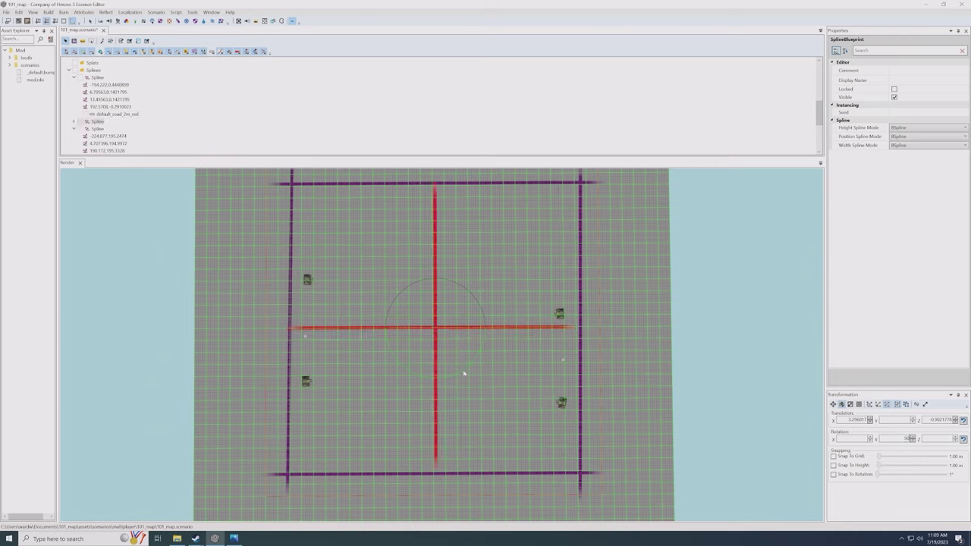
- Move the rotated red spline slightly so that it is centred lengthwise between the upper and lower purple borders
left_click(447, 321)
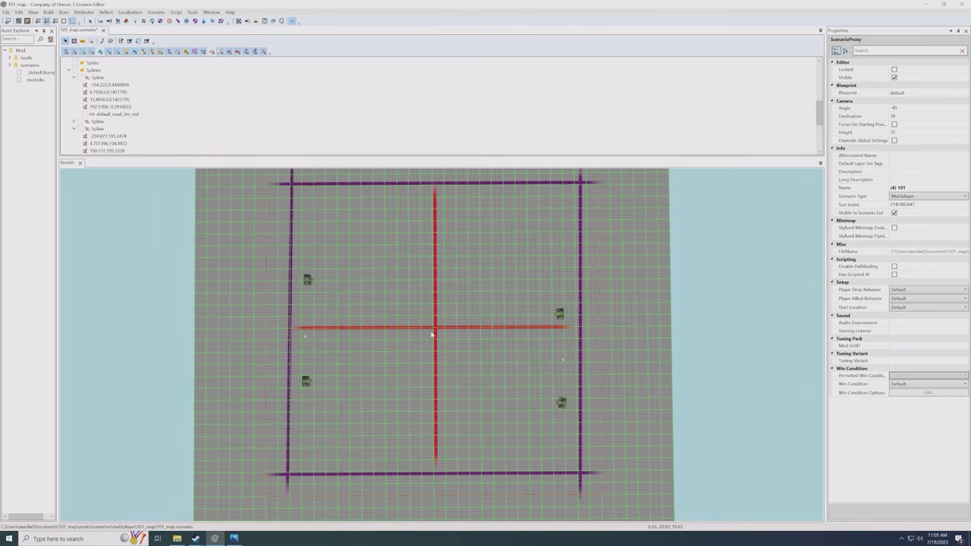
left_click(438, 332)
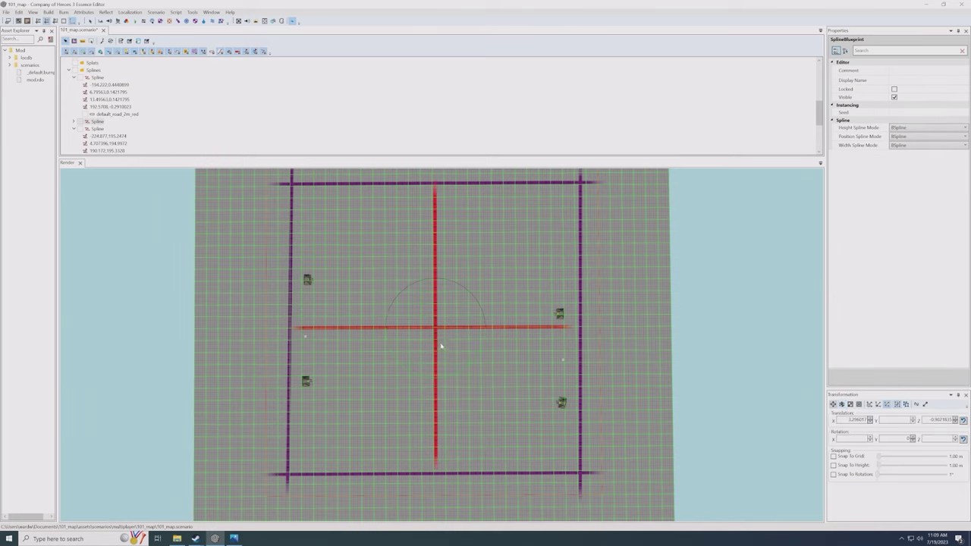
left_click(439, 343)
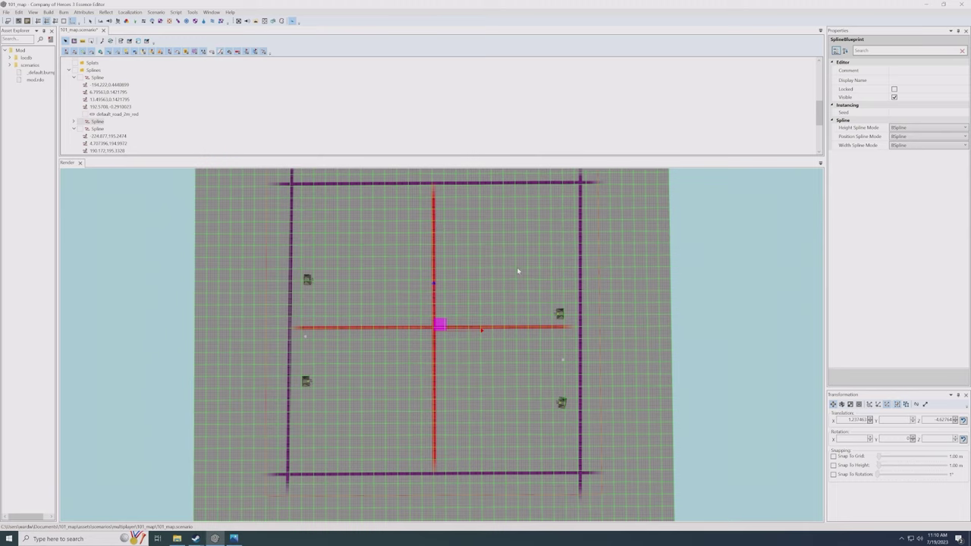
left_click(483, 366)
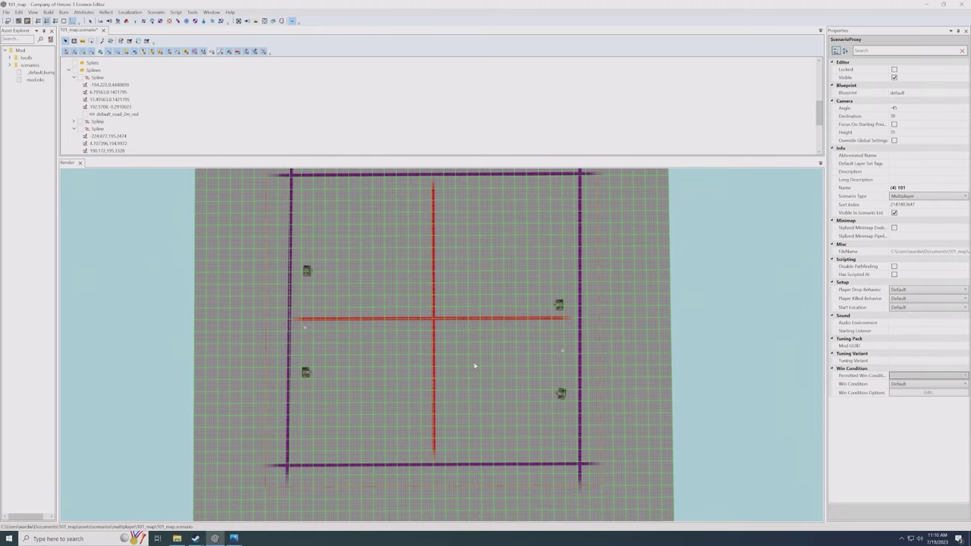
- Duplicate the red spline running between the two base sides and set the copy's Y rotation to 45 degrees
key("BackSpace")
scroll(450, 360, "down", 10)
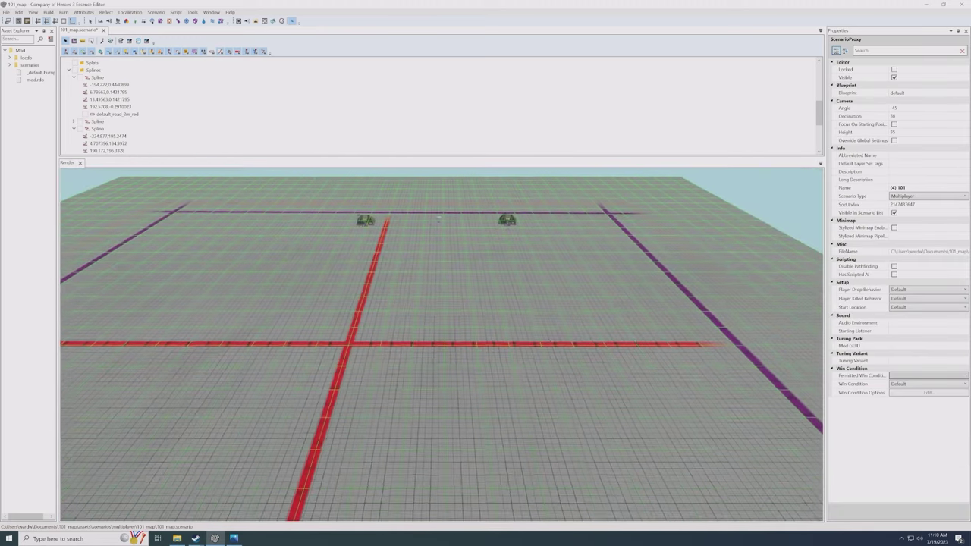
middle_click_drag(452, 360, 462, 358)
scroll(463, 358, "down", 2)
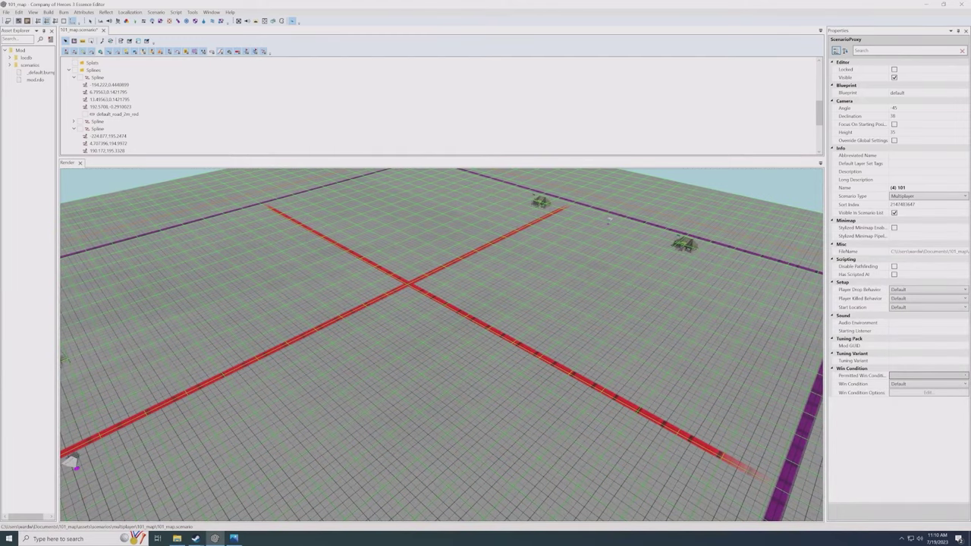
scroll(433, 370, "down", 3)
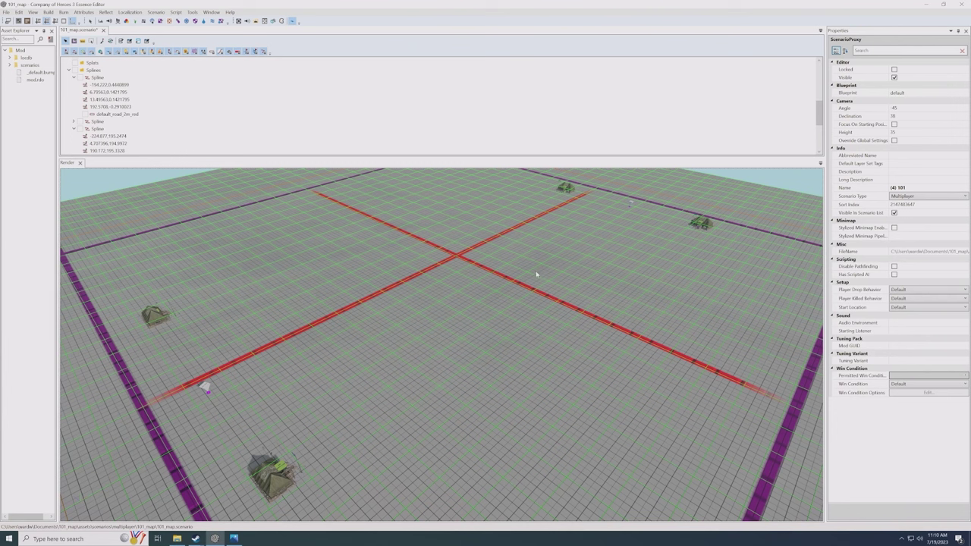
left_click(421, 273)
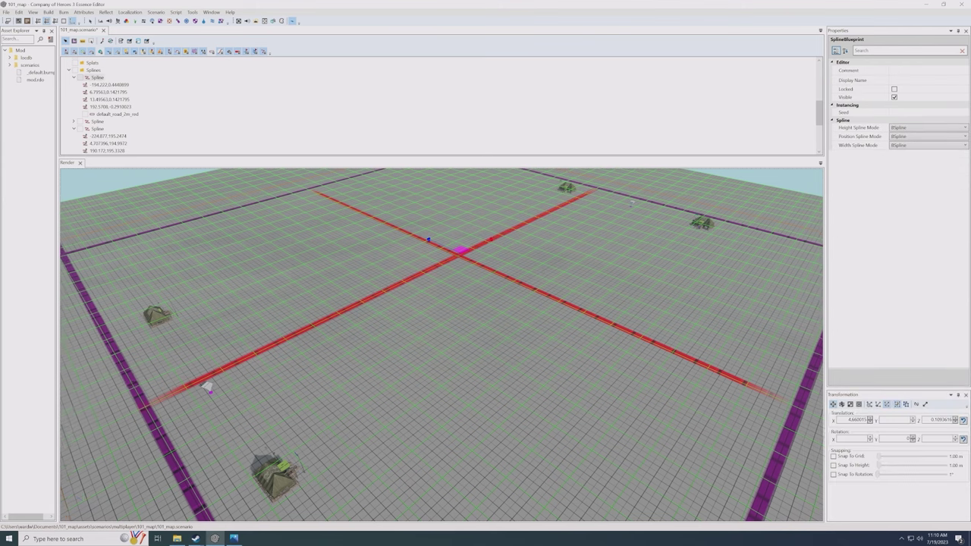
middle_click_drag(421, 273, 554, 285)
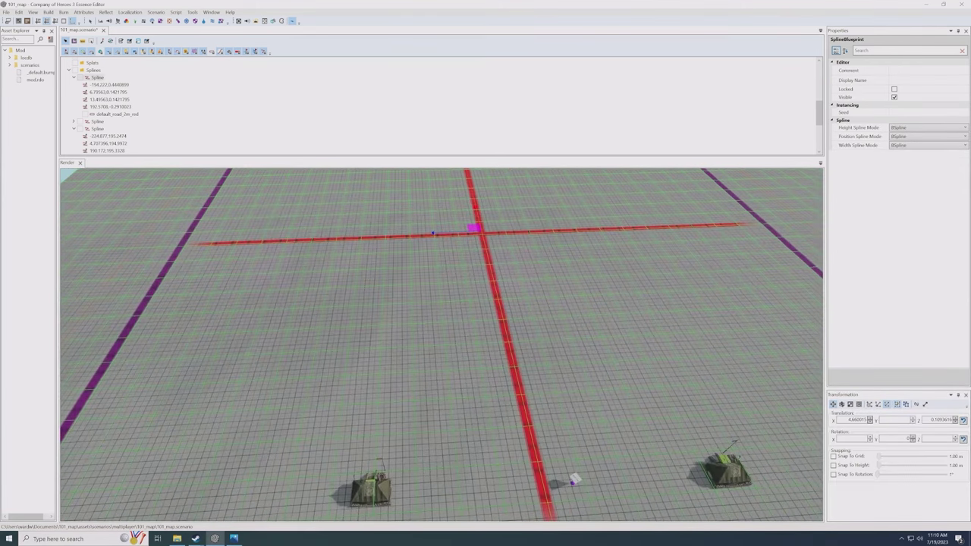
scroll(296, 294, "down", 3)
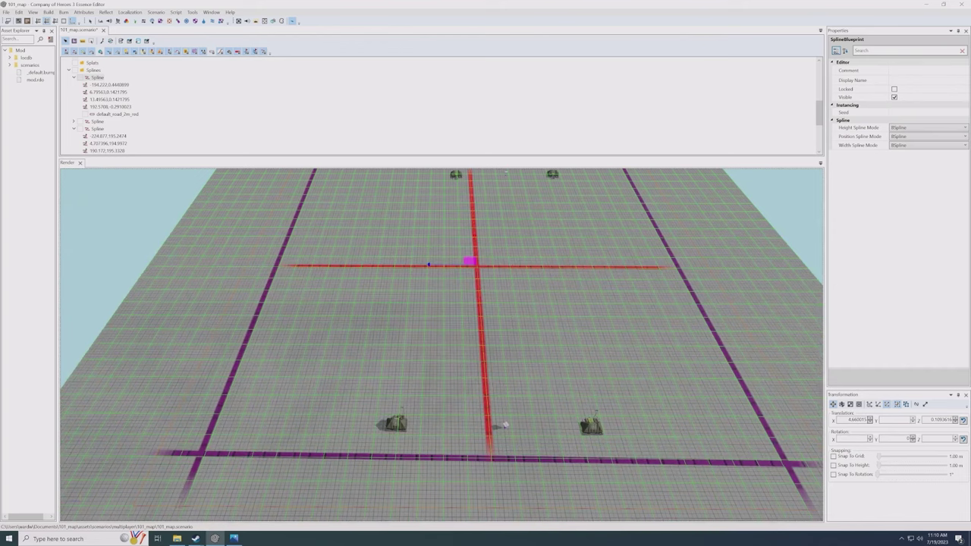
left_click(476, 267)
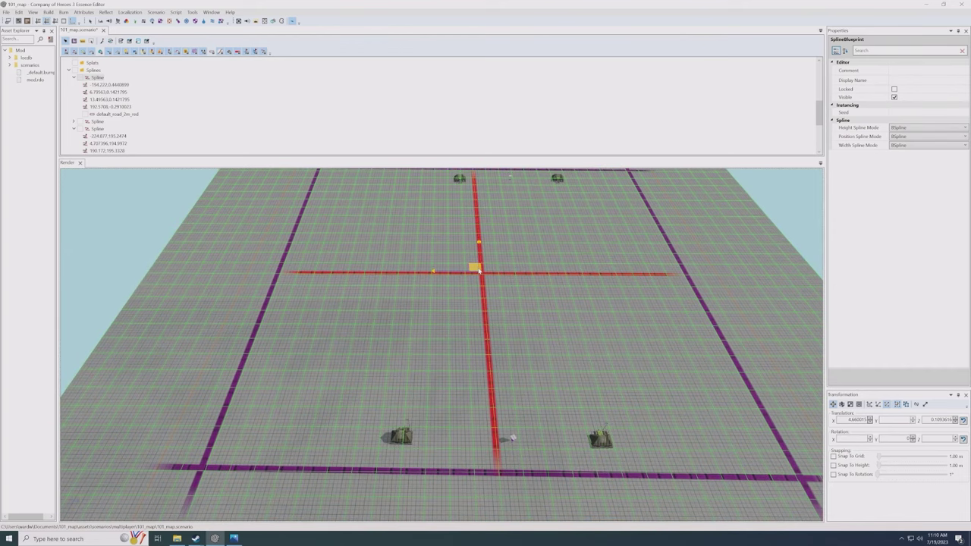
left_click(479, 270)
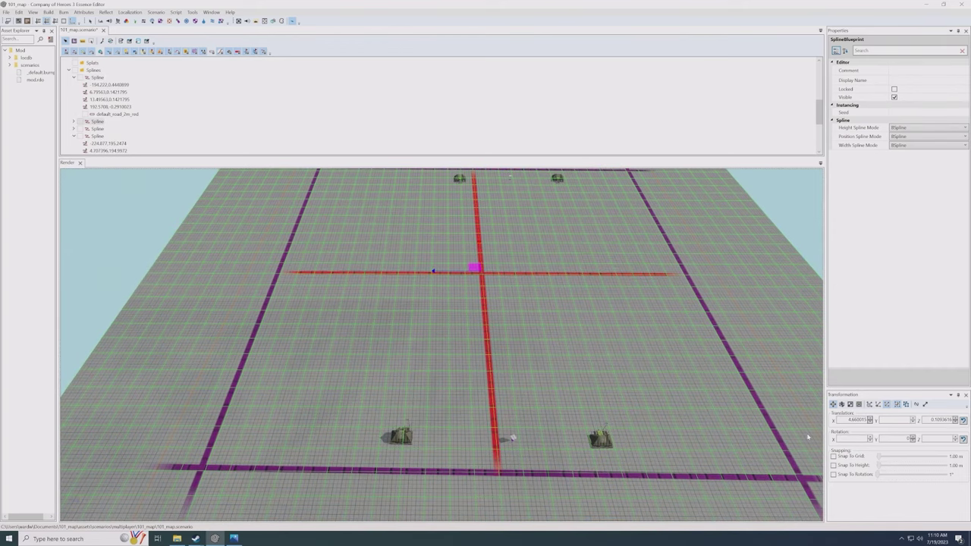
left_click(897, 437)
type("45")
key("Return")
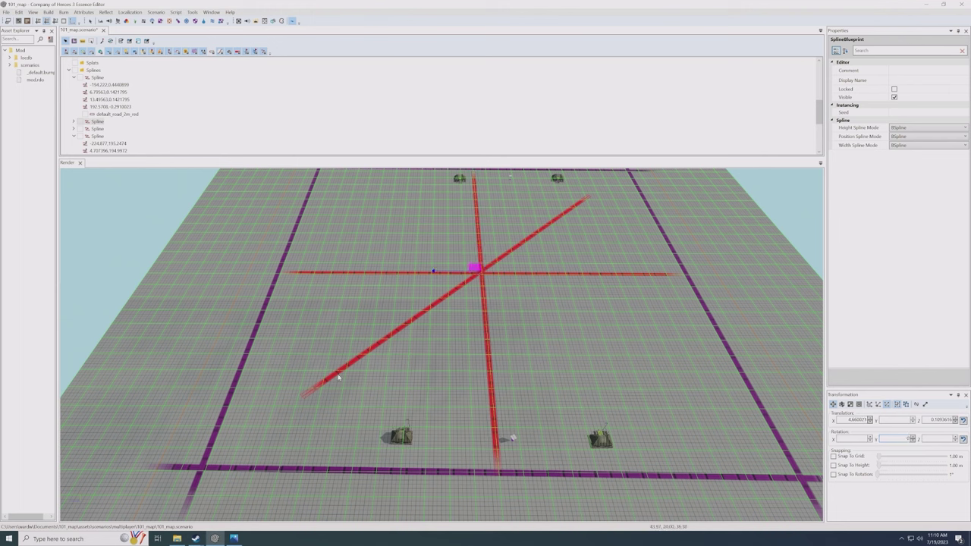
- Extend both ends of the diagonal red spline to opposite corners of the purple border
left_click(281, 389)
left_click_drag(299, 394, 190, 463)
left_click_drag(582, 193, 627, 173)
- Duplicate the diagonal red spline and set the copy's Y rotation to 90 degrees to span the other two corners
left_click(481, 267)
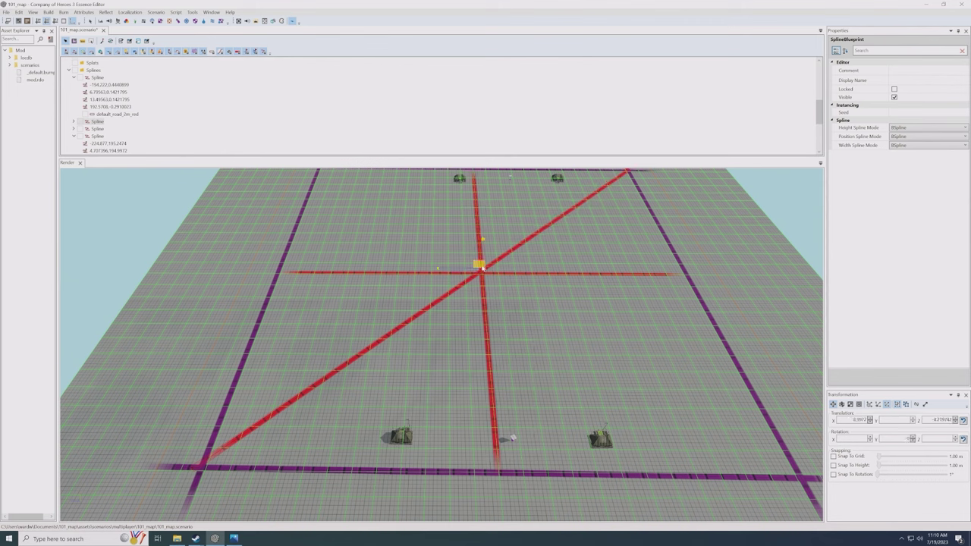
double_click(903, 439)
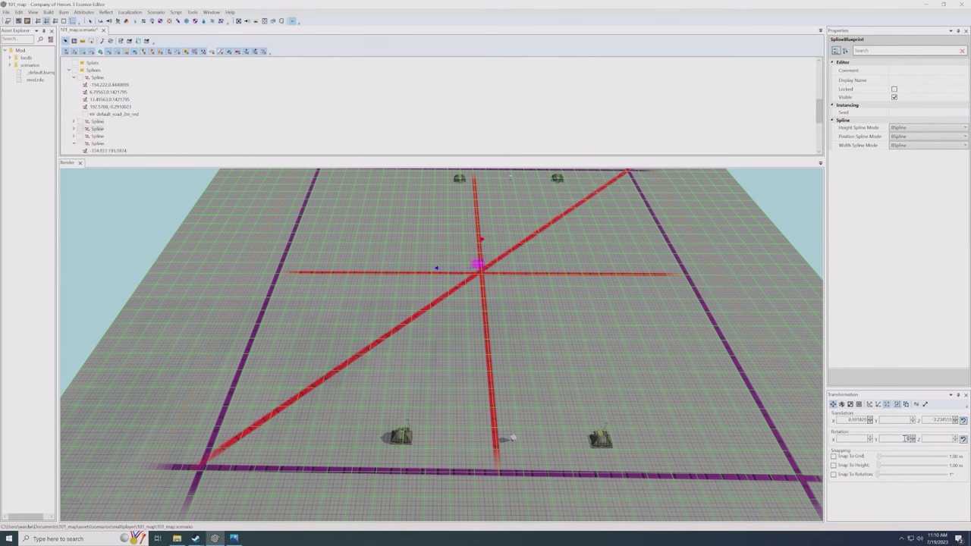
type("90")
key("Return")
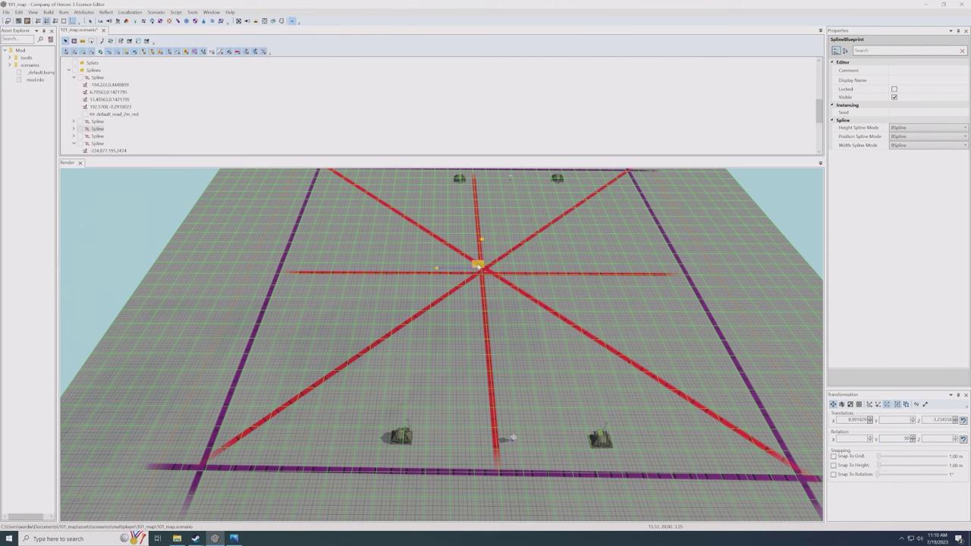
left_click(644, 321)
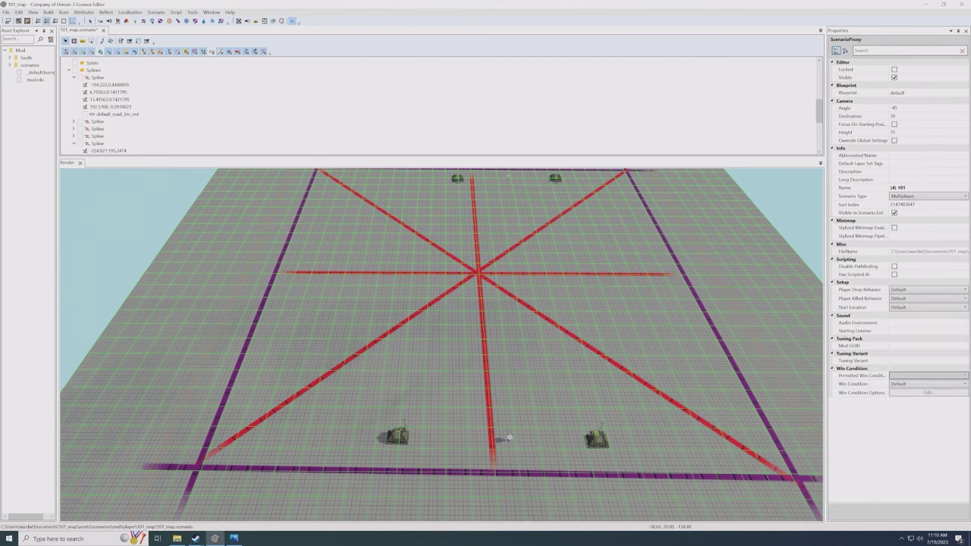
- Examine how the crossing red splines divide the map between the opposing starting positions
scroll(636, 326, "up", 5)
left_click_drag(627, 329, 583, 387, "alt")
scroll(558, 355, "down", 5)
scroll(578, 366, "down", 2)
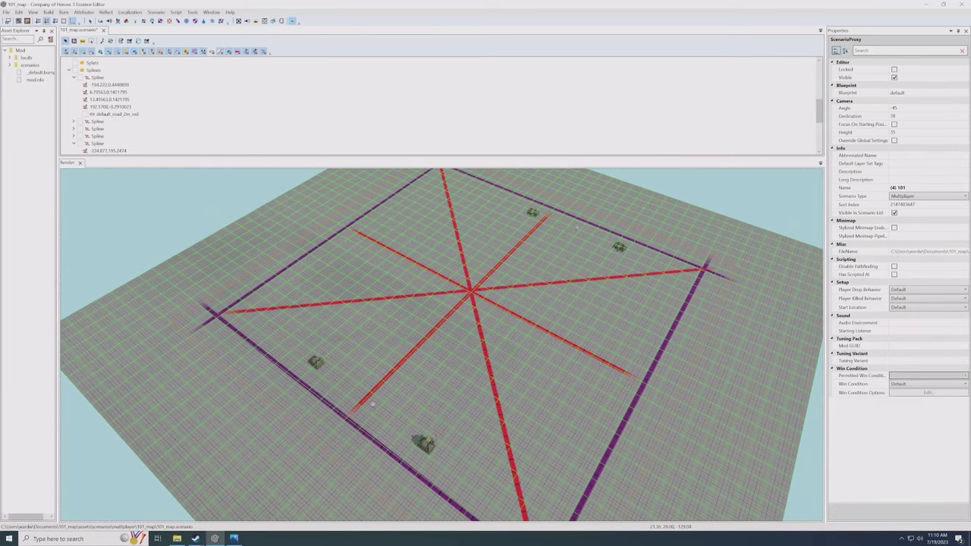
scroll(498, 357, "up", 5)
middle_click_drag(529, 365, 529, 365, "alt")
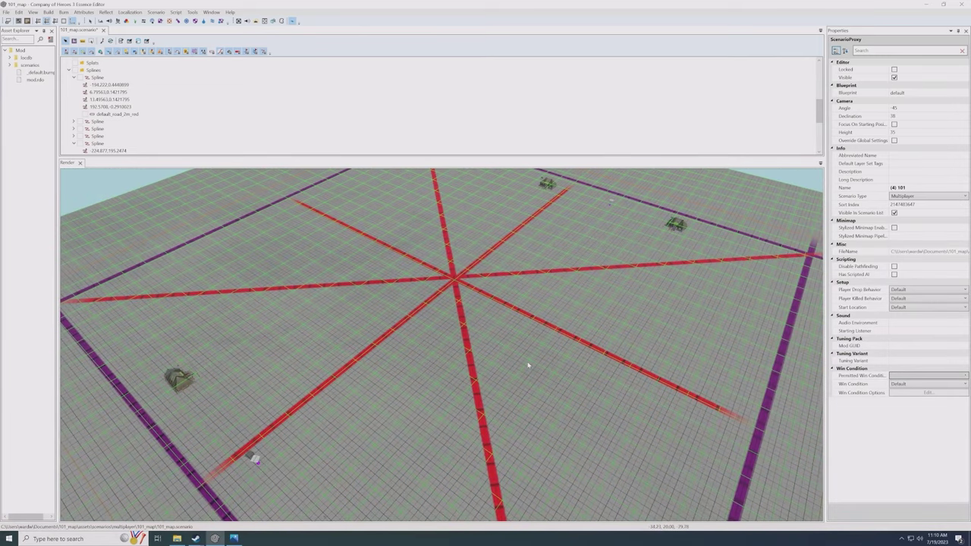
middle_click_drag(291, 260, 296, 308, "alt")
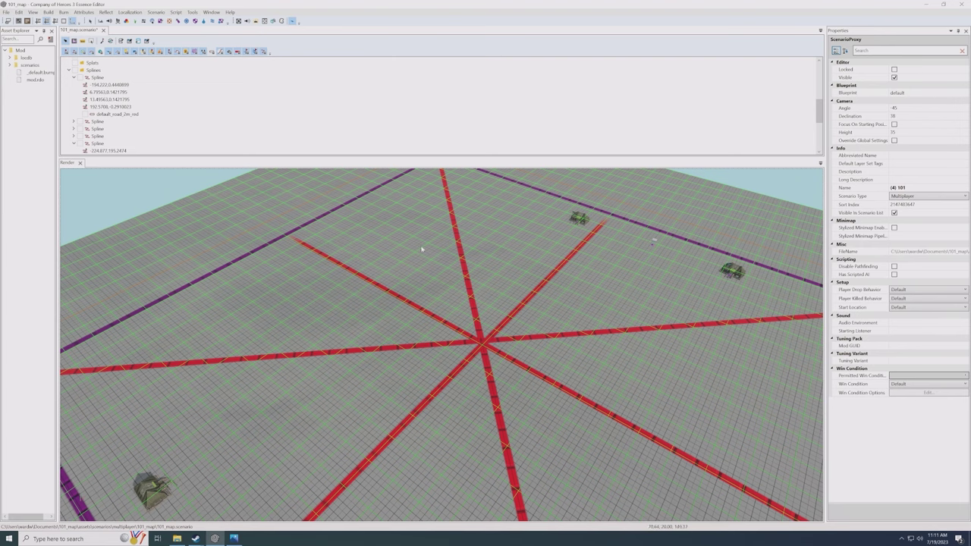
middle_click_drag(456, 288, 385, 238, "alt")
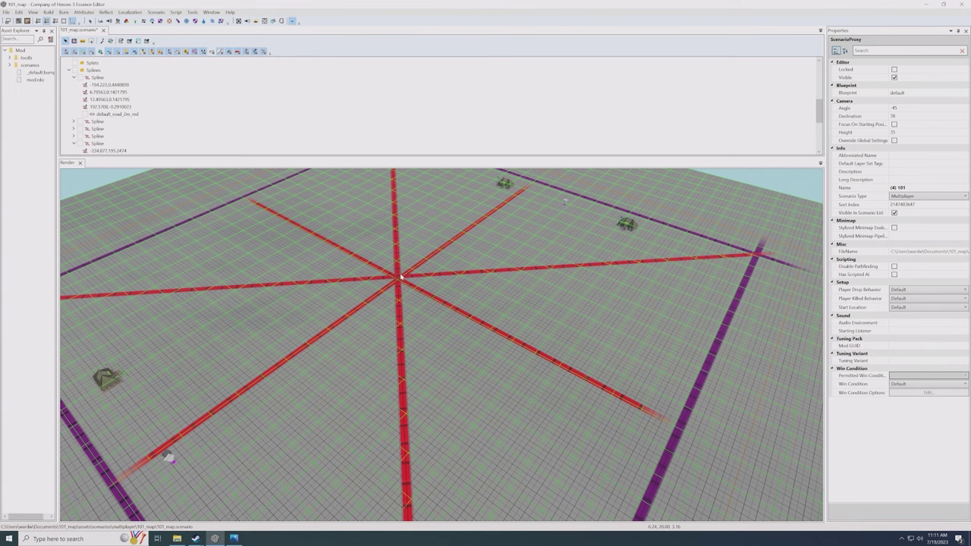
- Move the red base-to-base spline off-centre to about Z -70, and shift both diagonals so they cross it at the same point
middle_click_drag(440, 346, 435, 344, "alt")
scroll(432, 342, "down", 2)
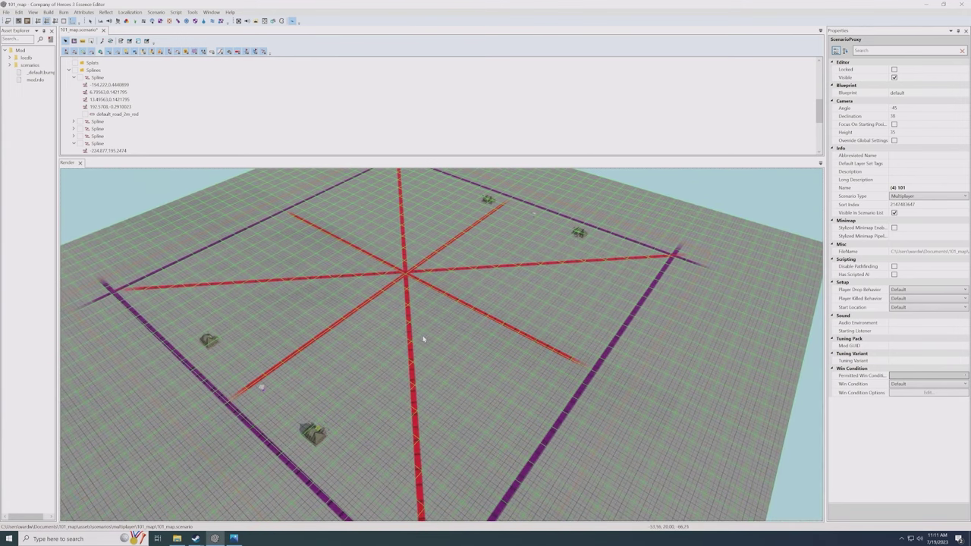
left_click(361, 309)
left_click_drag(406, 271, 455, 299)
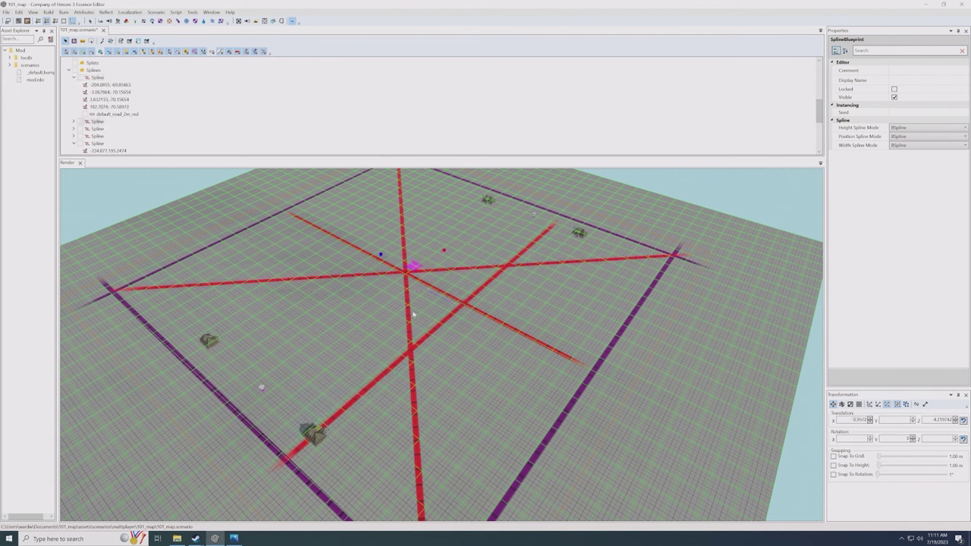
left_click_drag(406, 269, 465, 304)
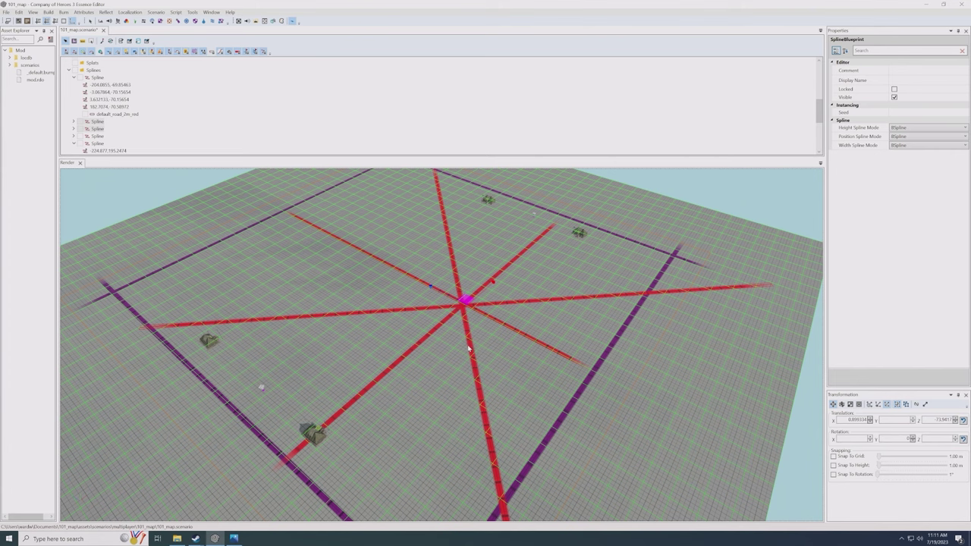
- Move the Player 1 starting position and its map entry point off the red spline, to about Z -103
middle_click_drag(475, 363, 470, 361)
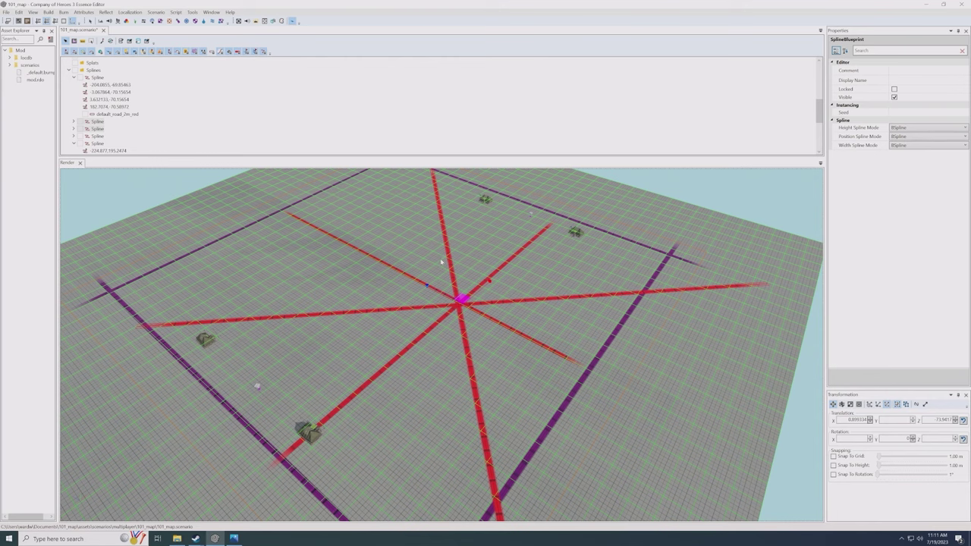
scroll(550, 264, "up", 3)
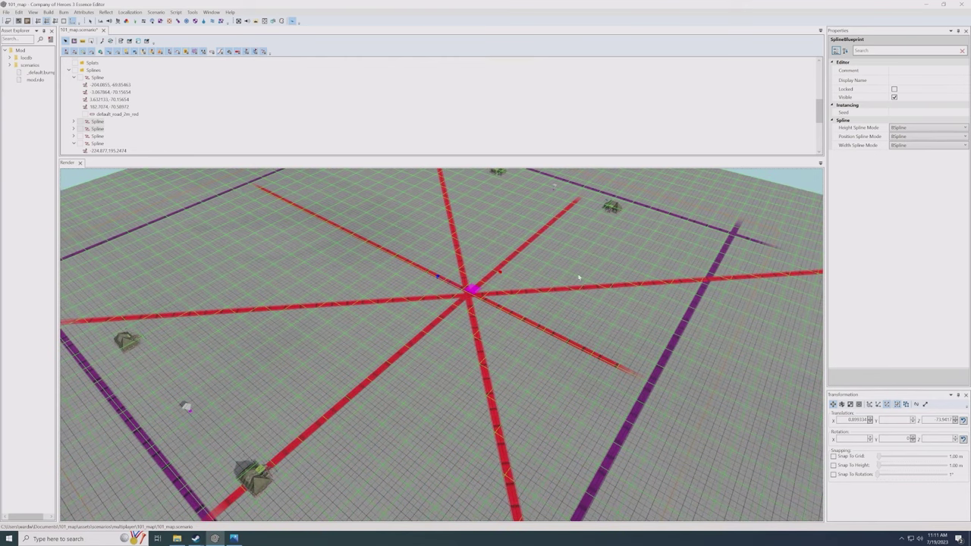
middle_click_drag(395, 200, 444, 264)
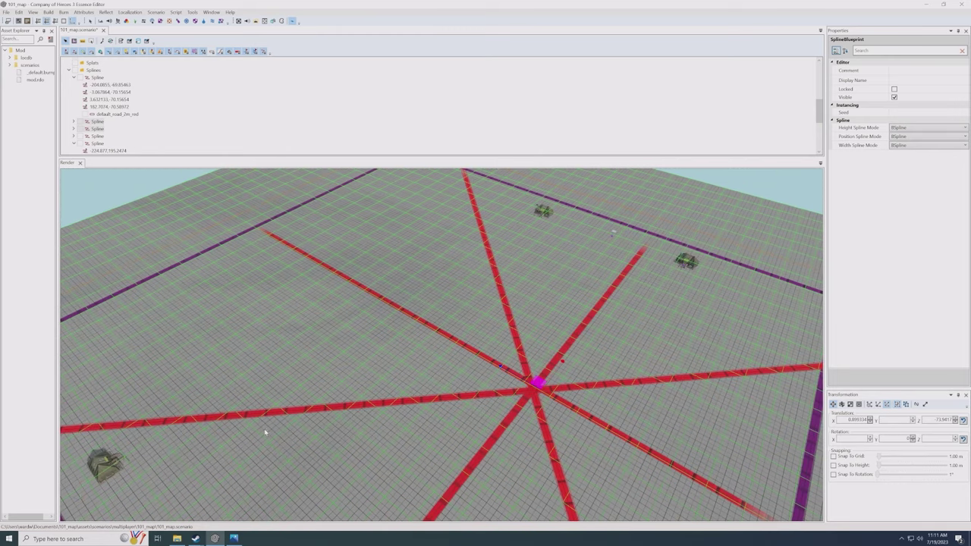
scroll(315, 412, "down", 2)
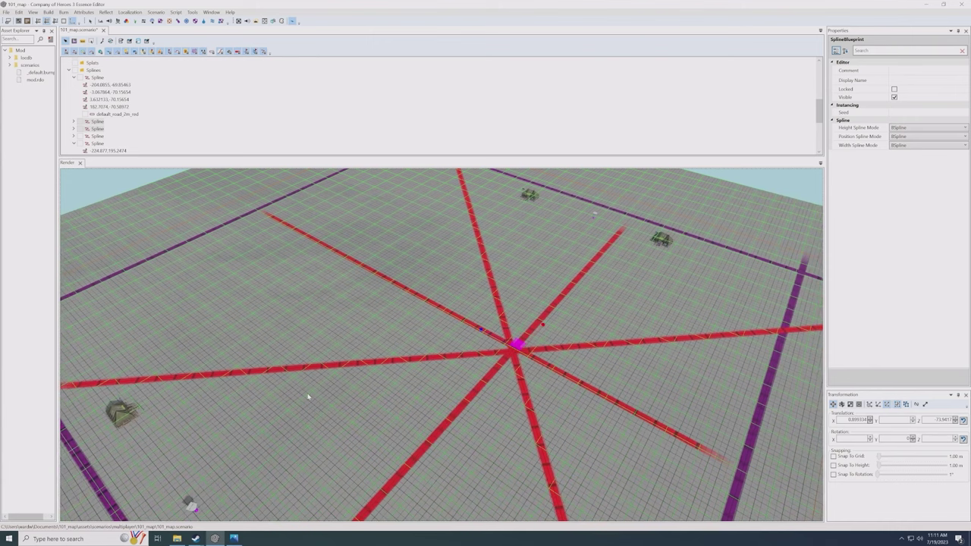
middle_click_drag(267, 266, 260, 260)
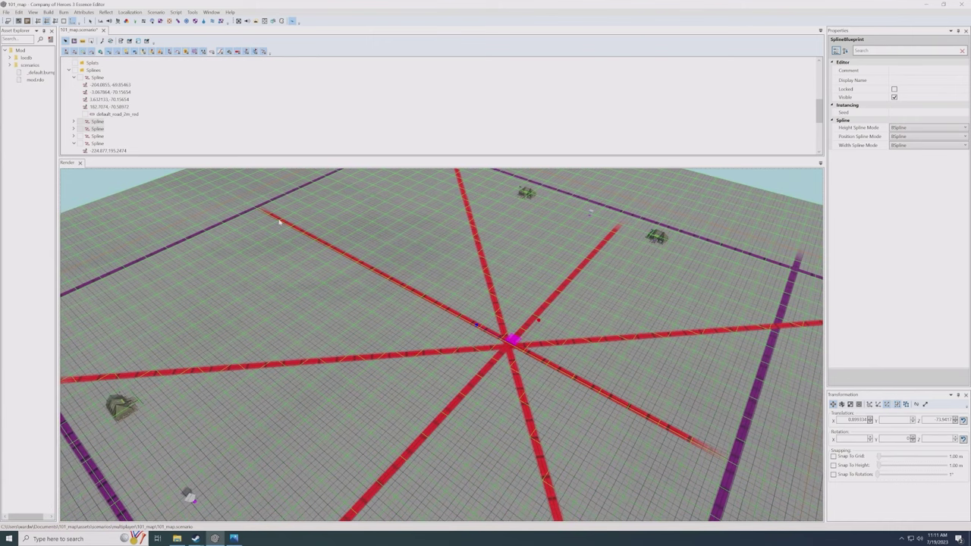
middle_click_drag(341, 278, 311, 388)
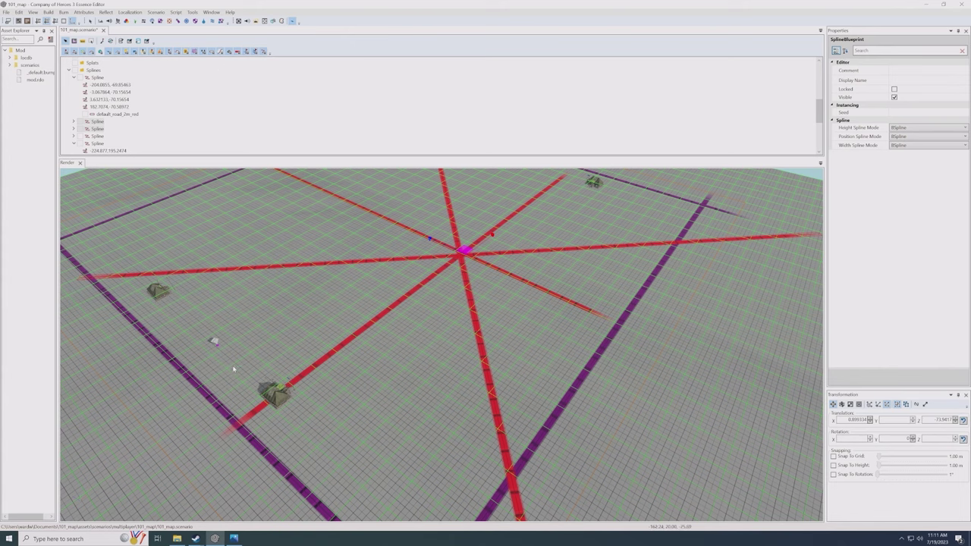
left_click(278, 400)
left_click_drag(278, 399, 301, 410)
- Move the Player 3 starting position and its map entry point farther from the nearby diagonal spline, and clear the selection
middle_click_drag(303, 410, 267, 367)
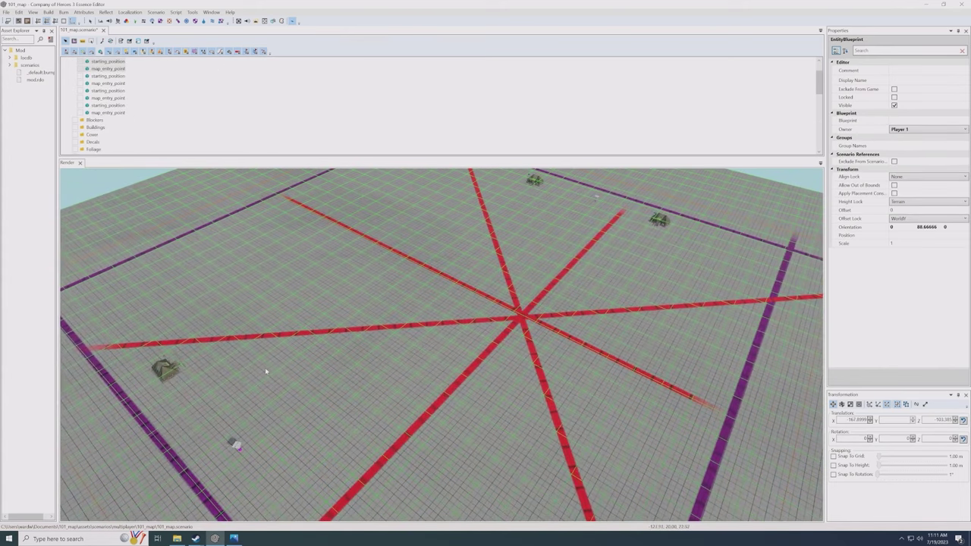
left_click(168, 368)
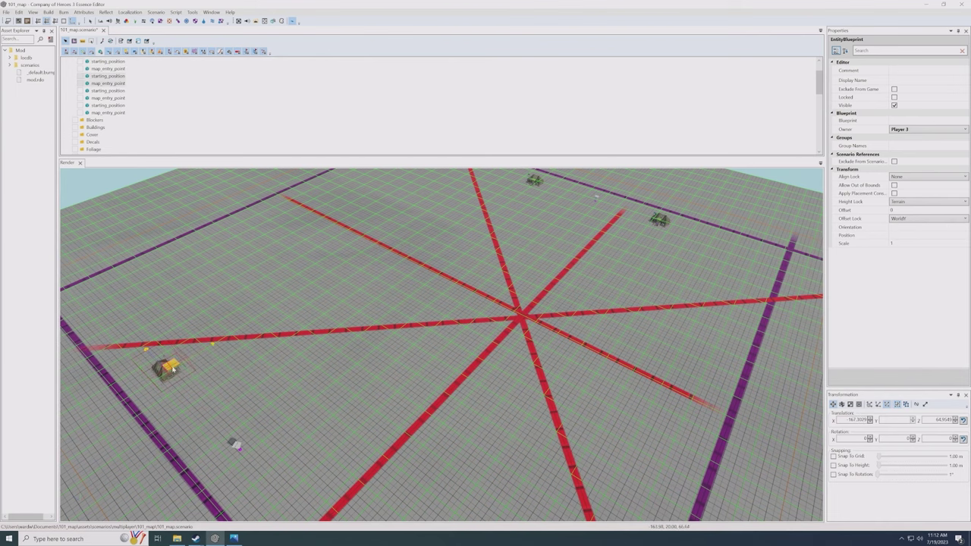
left_click_drag(173, 370, 193, 381)
left_click(478, 408)
middle_click_drag(512, 417, 501, 399)
scroll(475, 394, "down", 3)
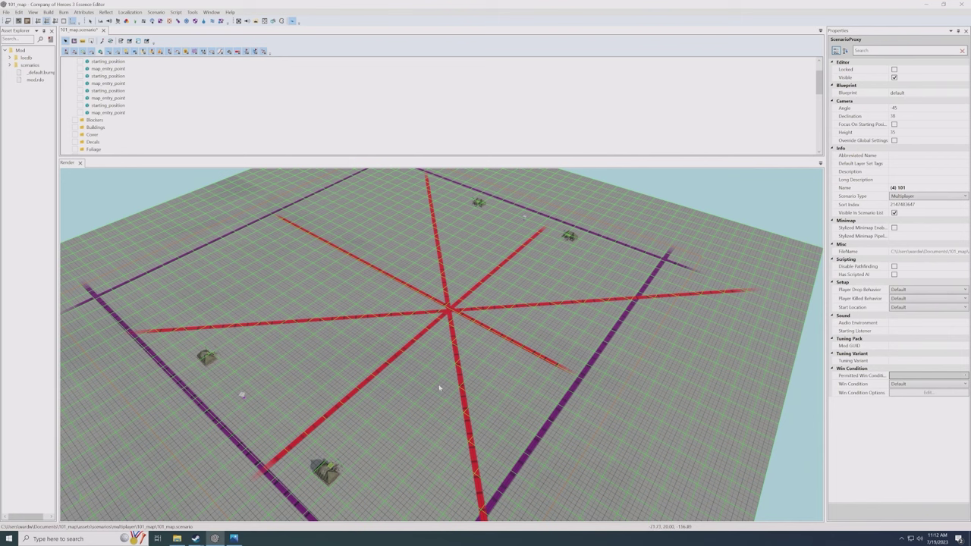
- Switch to the image viewer, examine the tactical map reference images for their base and territory layout, and return to the Essence Editor
middle_click_drag(420, 307, 416, 309)
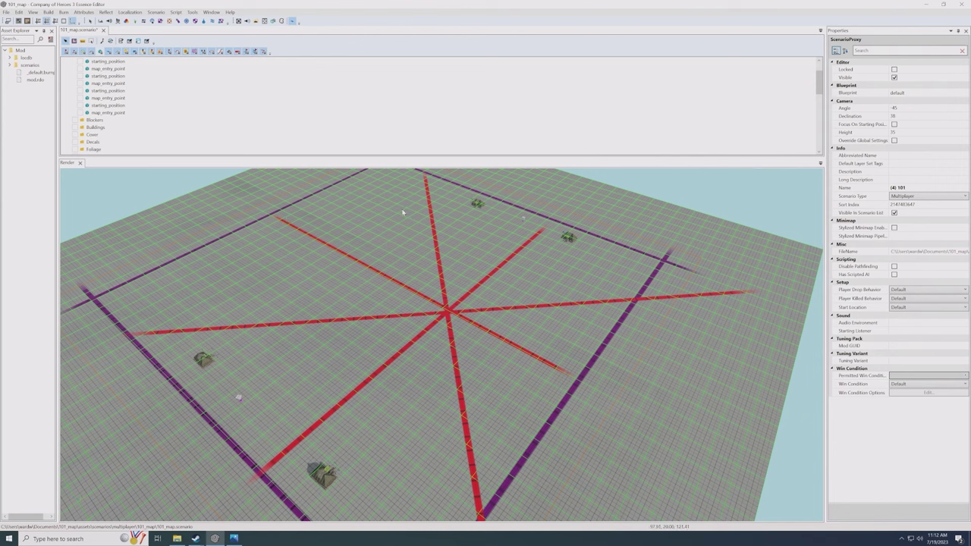
middle_click_drag(348, 200, 356, 215)
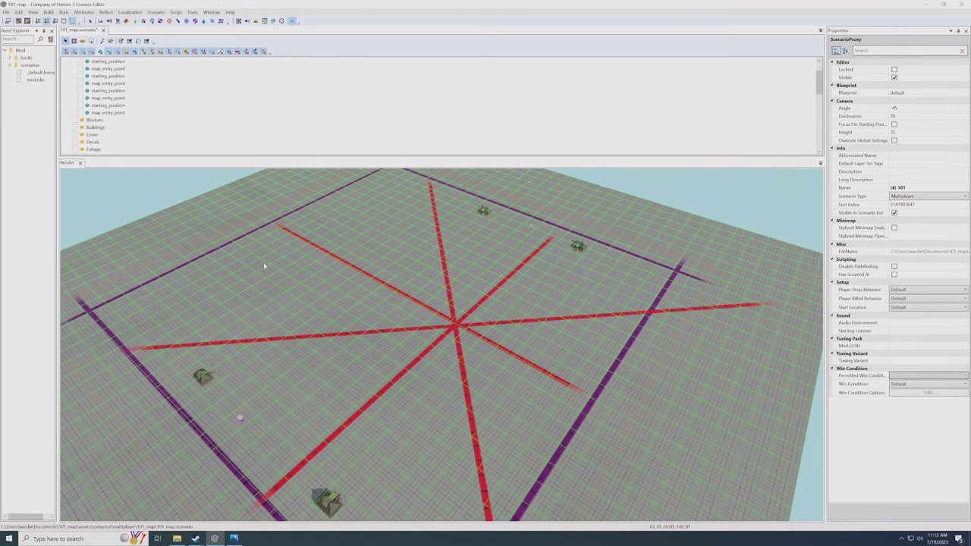
scroll(532, 325, "down", 1)
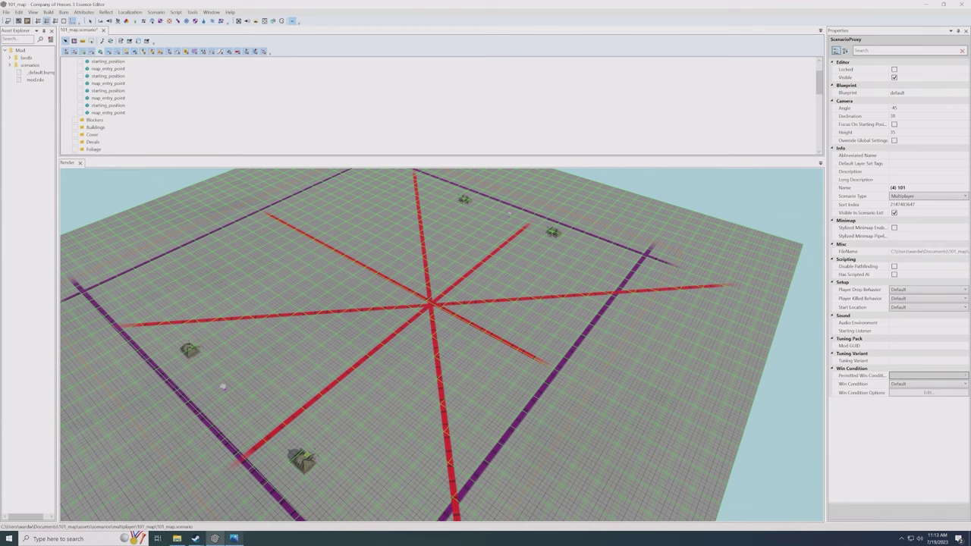
left_click(233, 539)
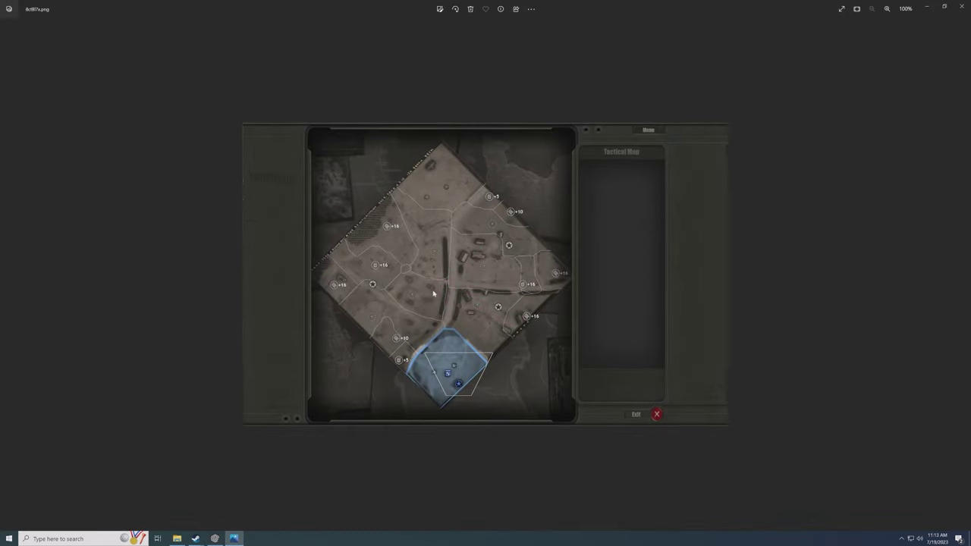
scroll(433, 293, "up", 5, "ctrl")
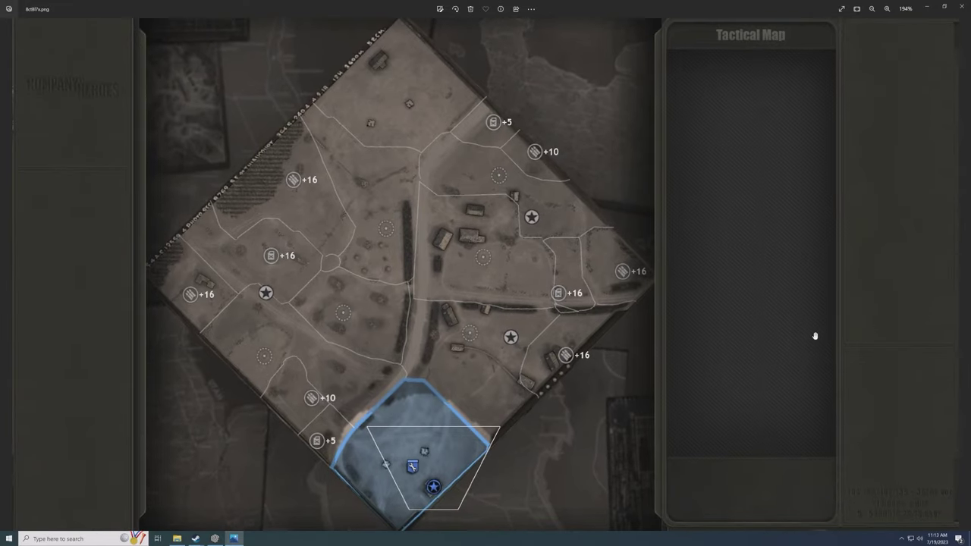
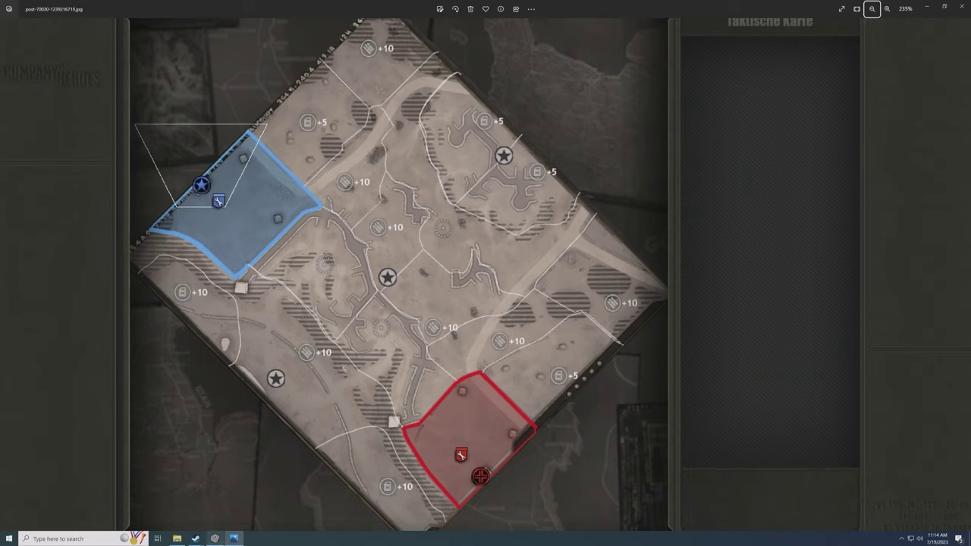
left_click(215, 539)
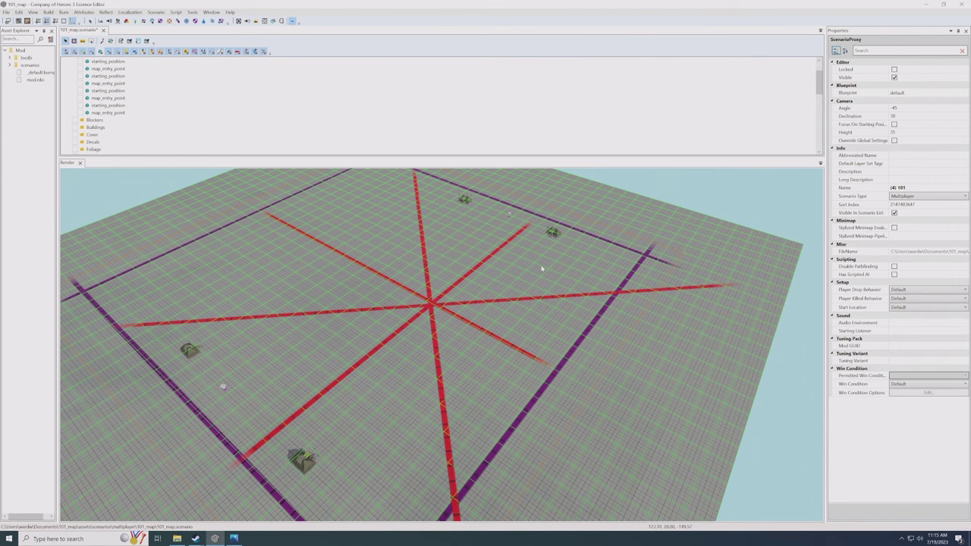
- Examine the spline crossing and the ground between the opposing starting positions from several distances and directions
middle_click_drag(533, 268, 537, 271)
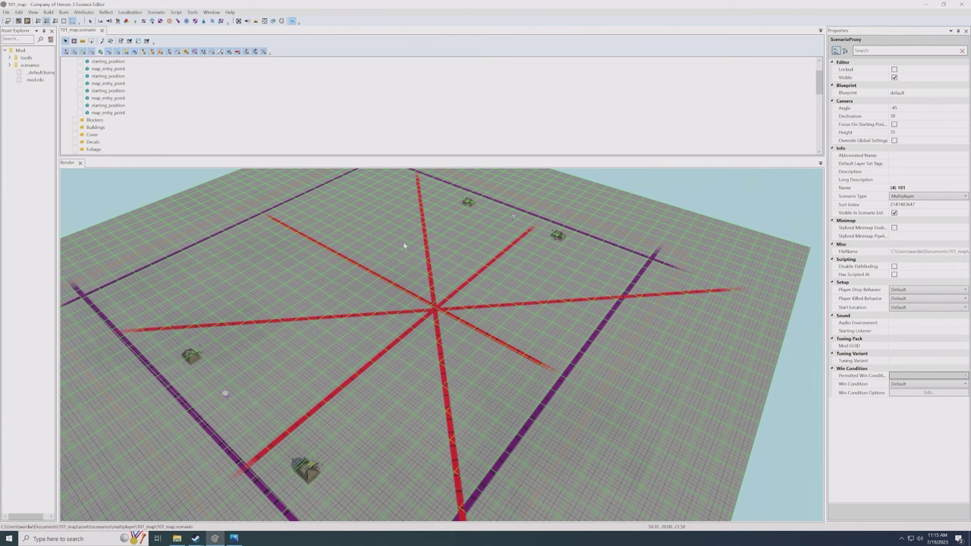
middle_click_drag(390, 261, 460, 297)
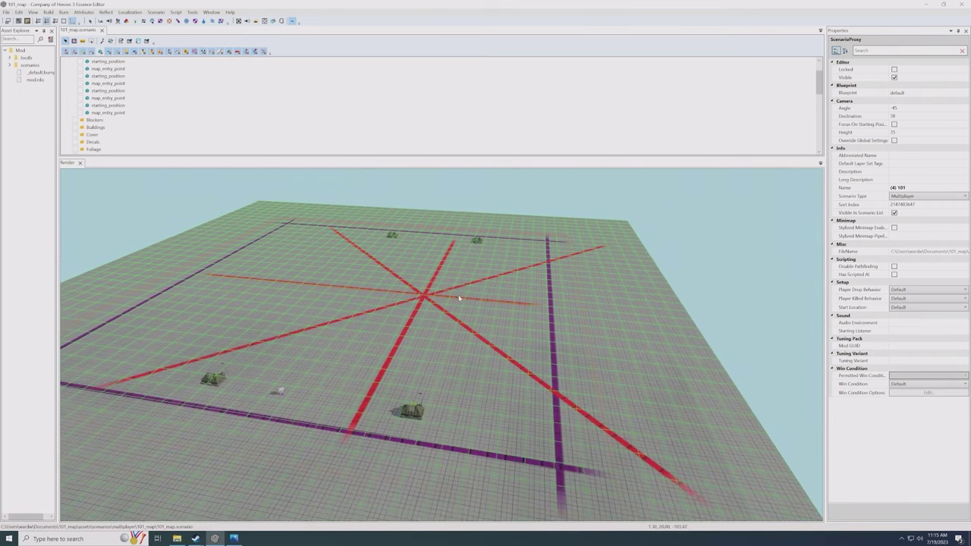
scroll(447, 340, "up", 3)
scroll(447, 337, "up", 3)
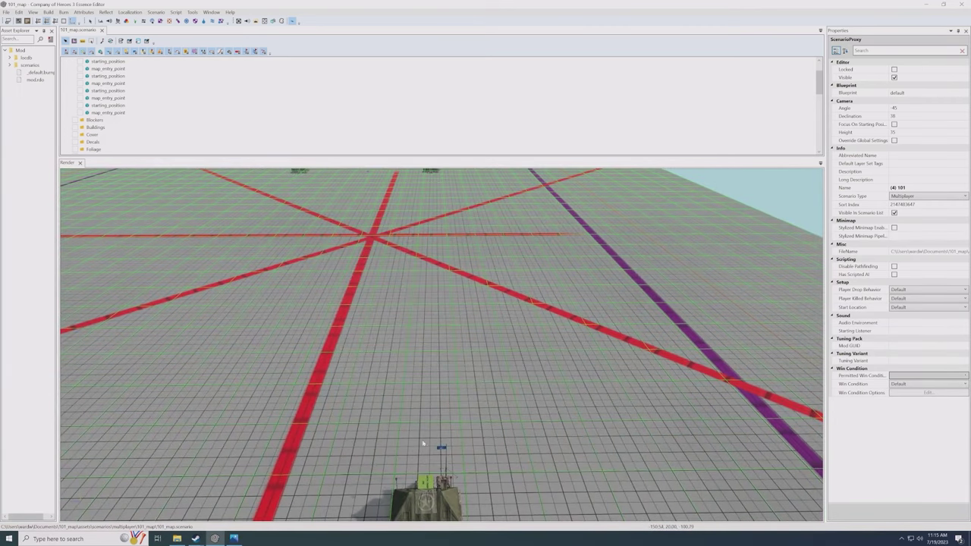
scroll(428, 317, "up", 2)
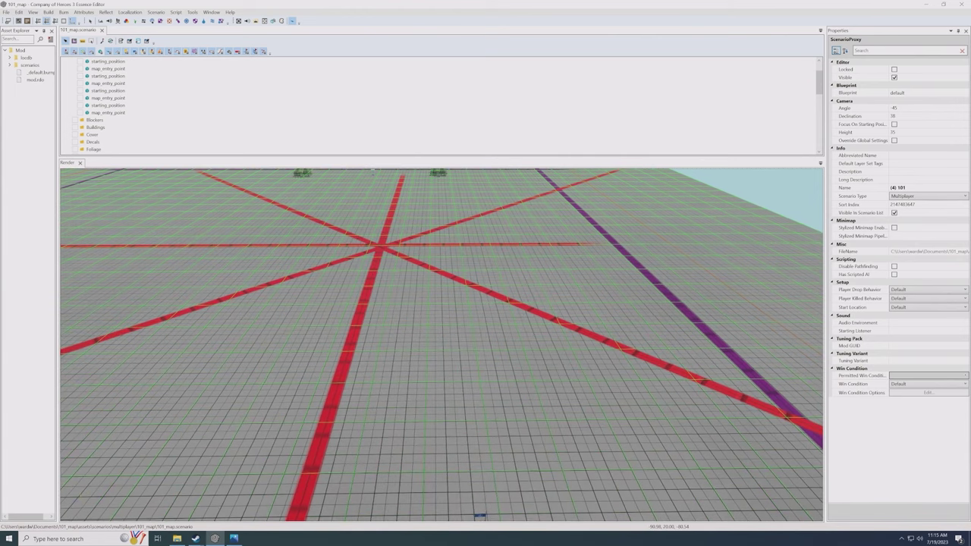
middle_click_drag(393, 343, 383, 346)
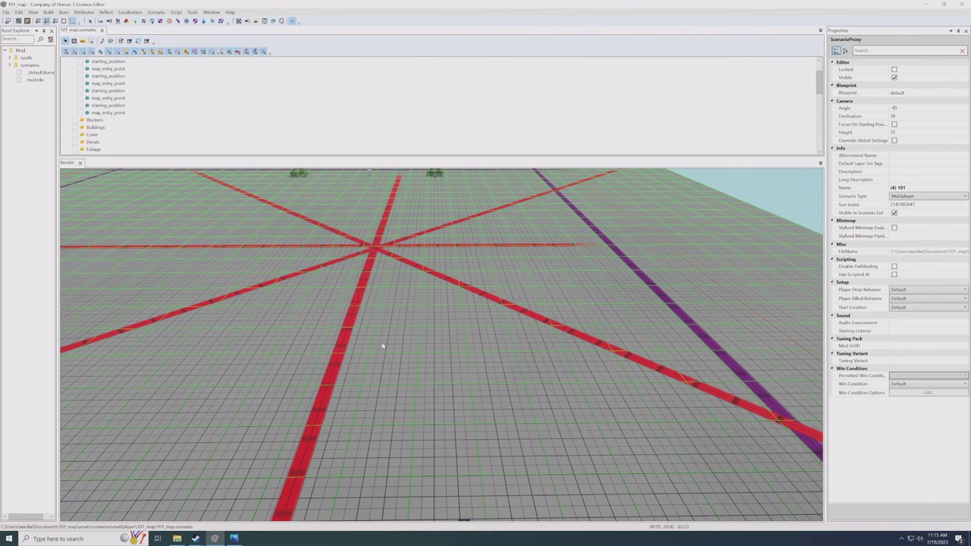
scroll(383, 346, "up", 2)
scroll(384, 346, "down", 5)
scroll(402, 346, "up", 3)
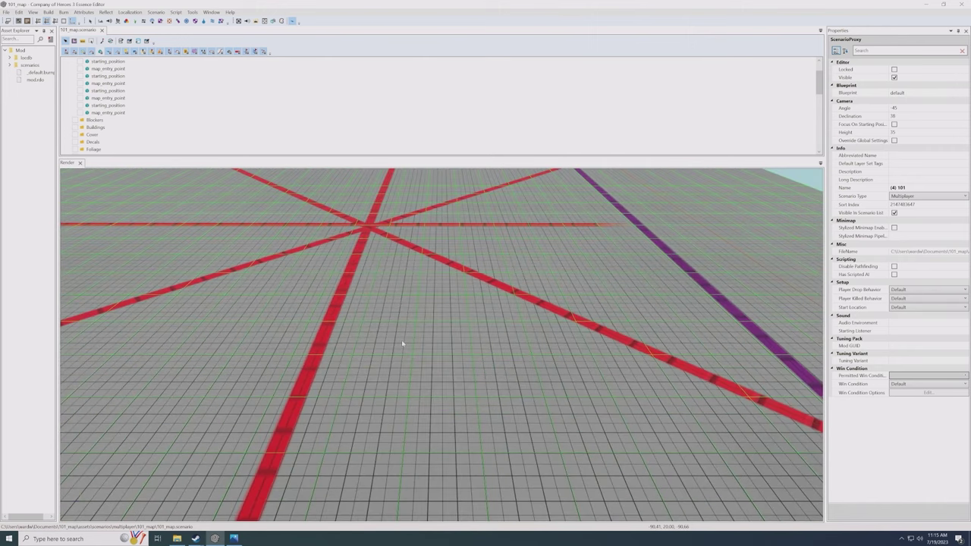
scroll(401, 346, "down", 3)
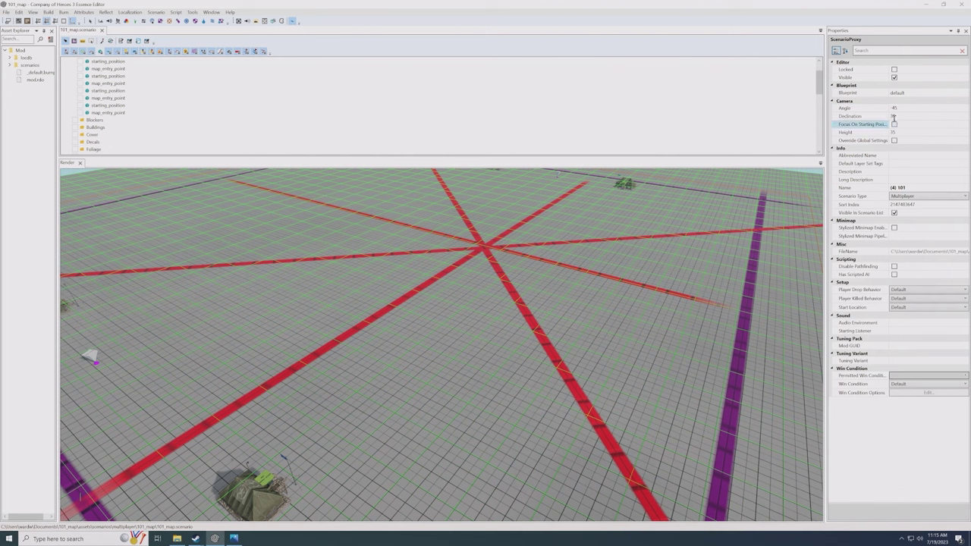
- Set the scenario's camera angle to 90 and enable overriding the global camera settings
left_click(901, 109)
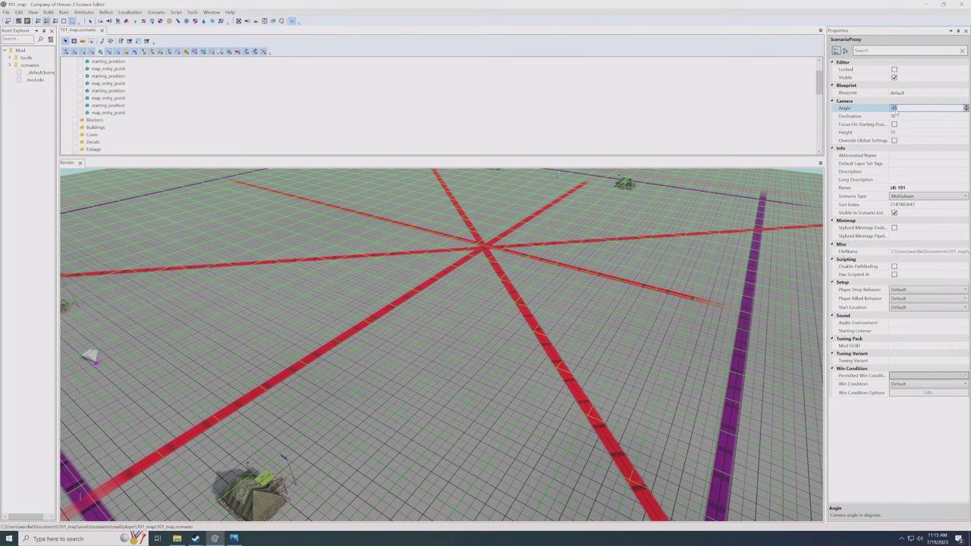
type("90")
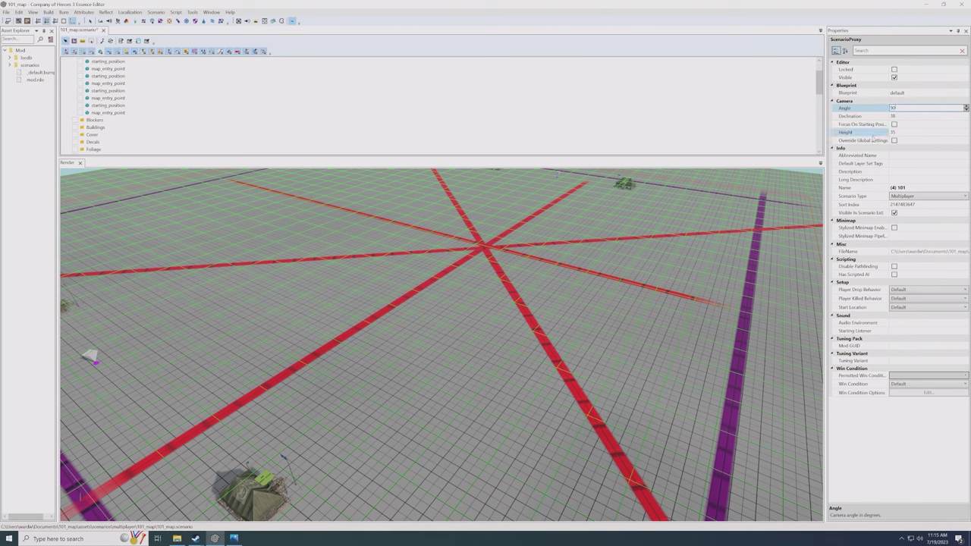
key("Return")
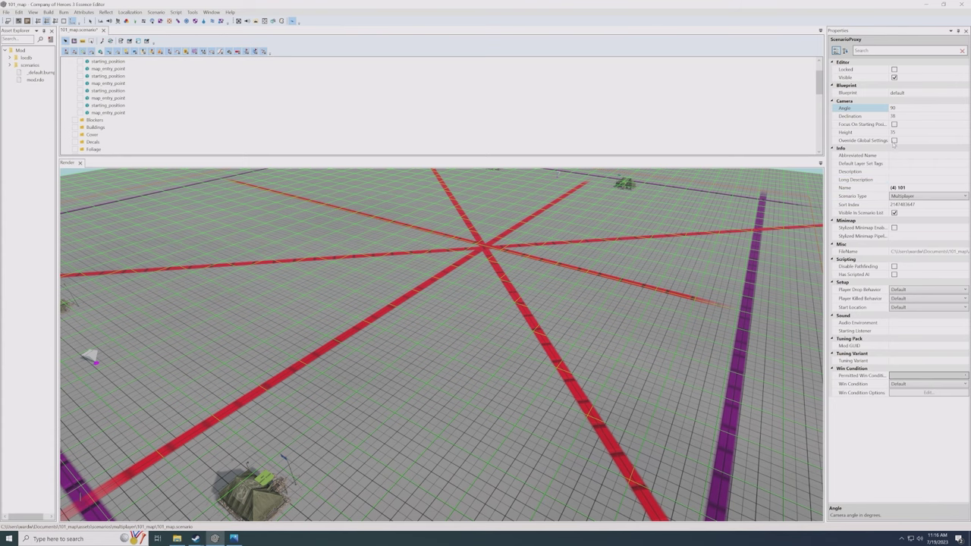
left_click(894, 140)
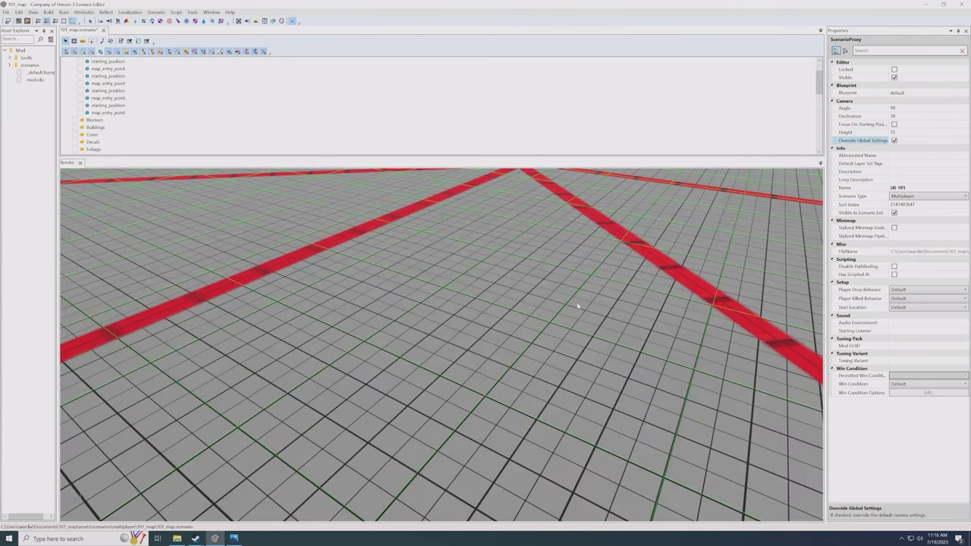
- Examine the map's orientation in the render view with the overridden camera settings
scroll(578, 305, "down", 3)
scroll(564, 306, "down", 5)
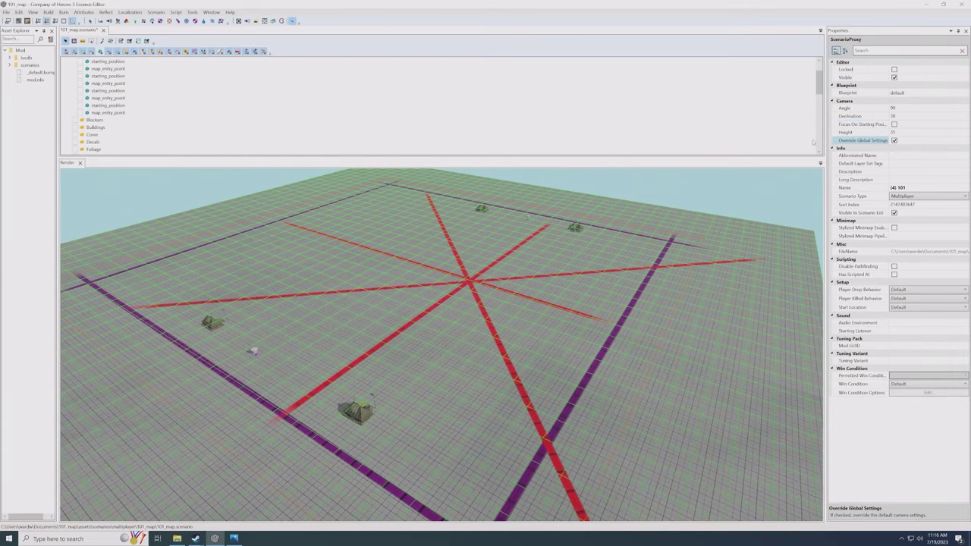
scroll(490, 317, "up", 1)
scroll(487, 320, "up", 2)
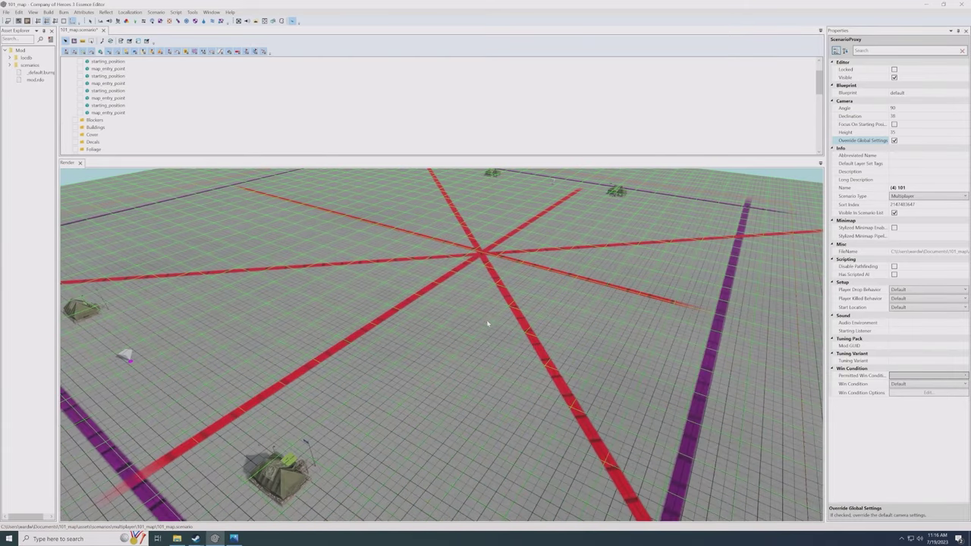
scroll(487, 325, "down", 3)
scroll(484, 327, "up", 1)
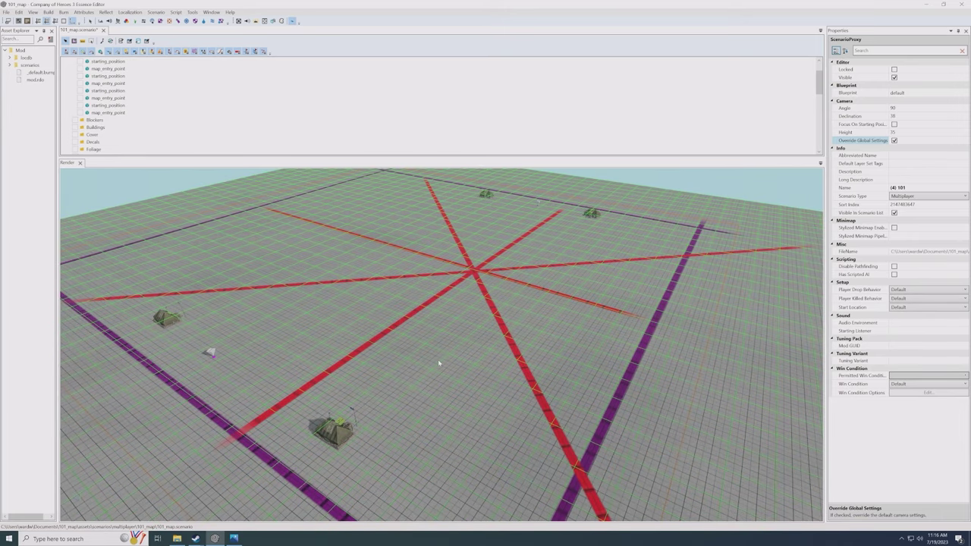
middle_click_drag(438, 363, 444, 351)
scroll(444, 362, "up", 2)
scroll(444, 351, "down", 1)
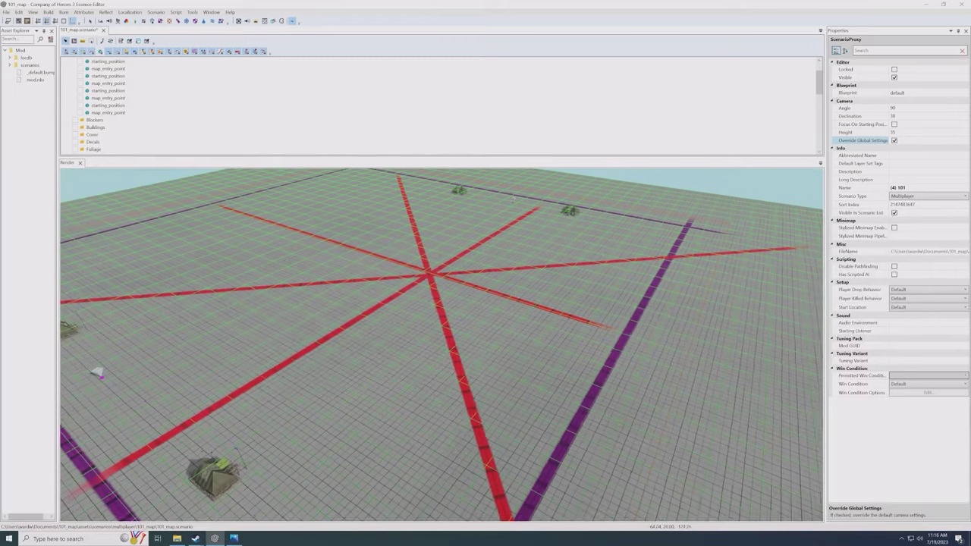
scroll(448, 336, "up", 1)
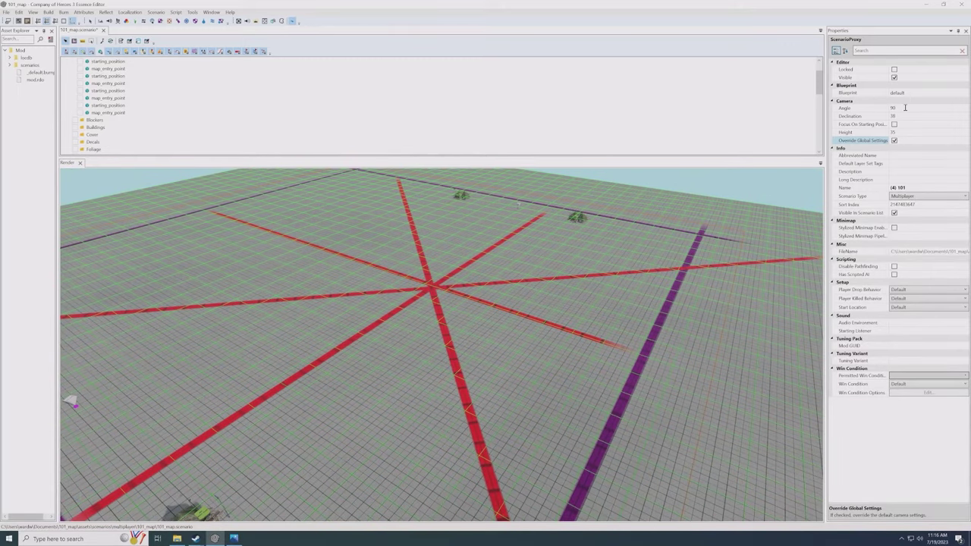
- Try a scenario camera angle of 100 and check the orientation of the map in the render view
left_click_drag(905, 107, 891, 112)
type("1")
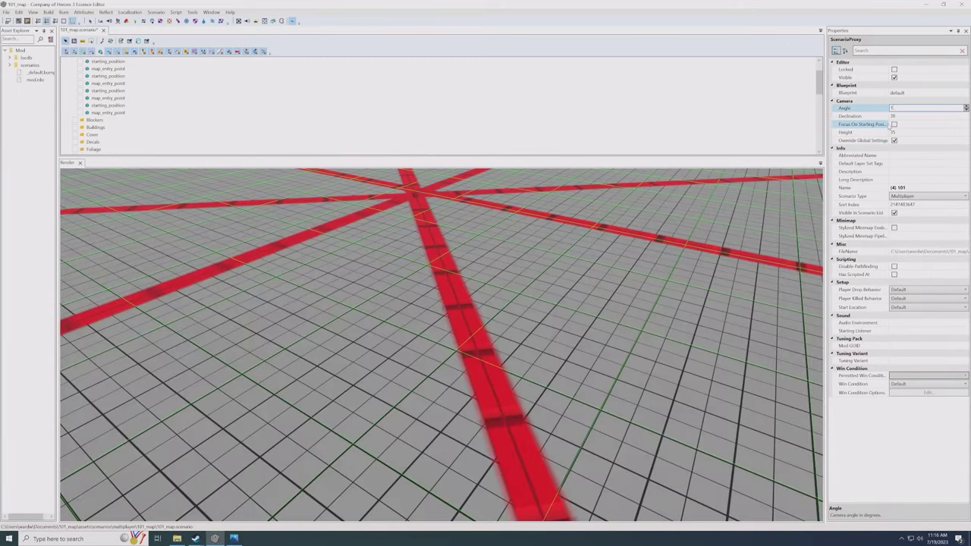
type("00")
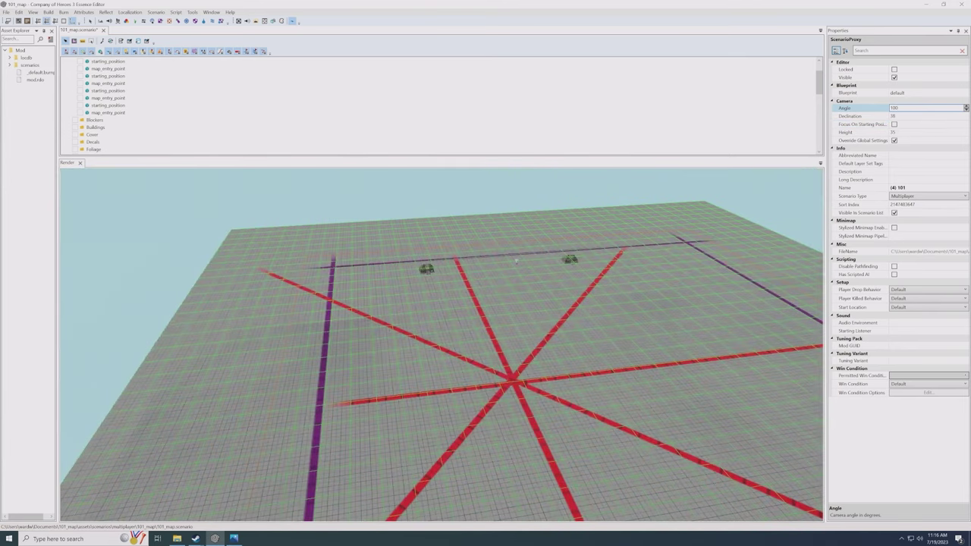
scroll(590, 314, "down", 2)
scroll(509, 332, "down", 2)
scroll(508, 330, "up", 5)
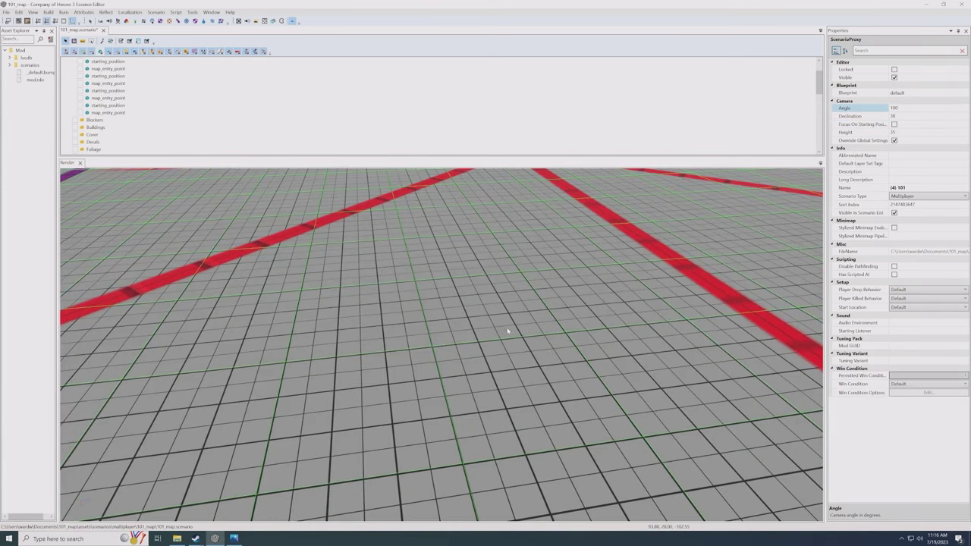
scroll(501, 332, "down", 5)
- Try a scenario camera angle of 40 and check the orientation of the map in the render view
left_click(902, 108)
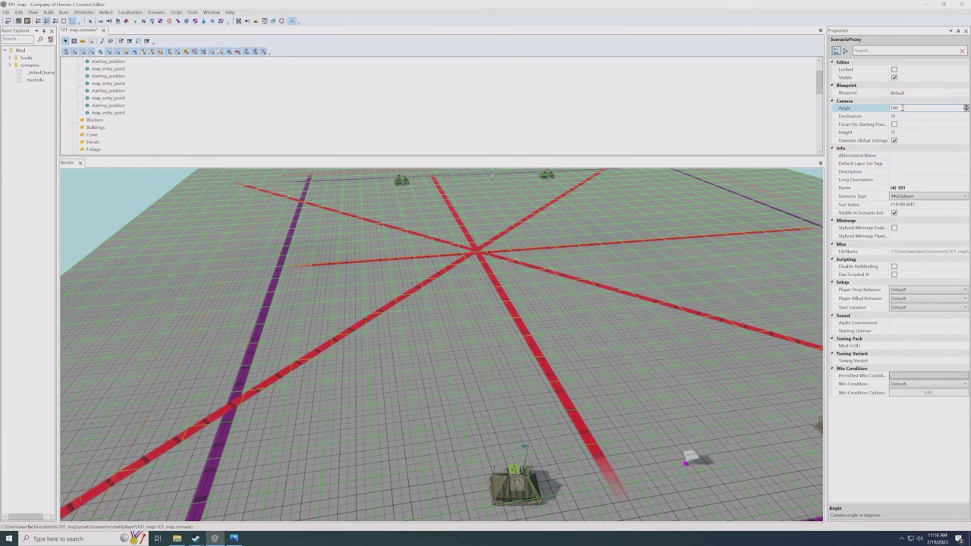
double_click(902, 108)
type("40")
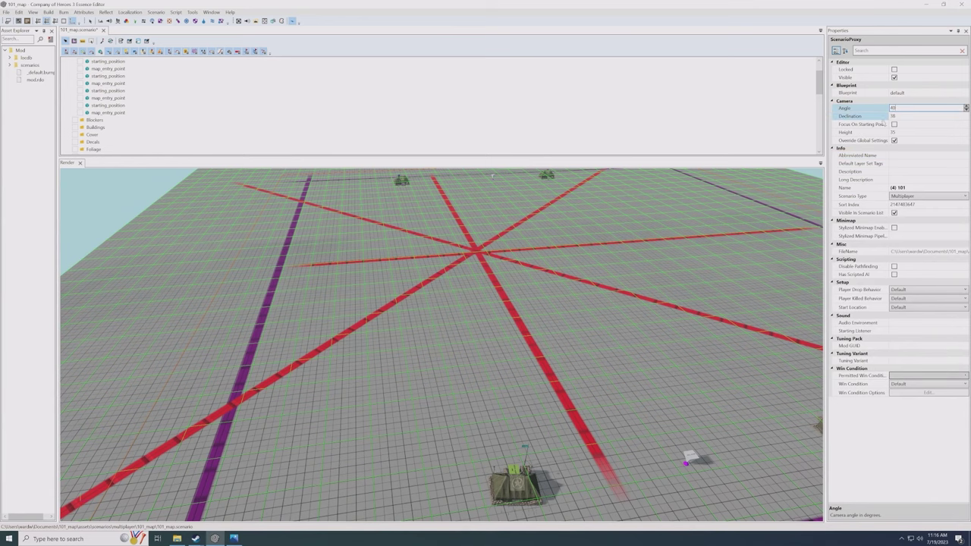
key("Return")
scroll(565, 297, "down", 5)
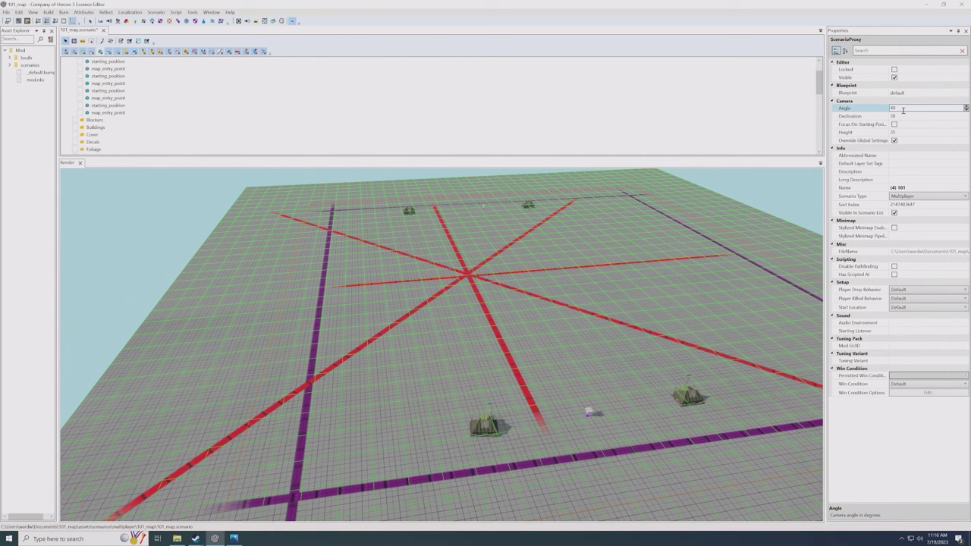
- Set the scenario's camera angle to -40
left_click_drag(901, 111, 885, 111)
type("--45")
key("Return")
scroll(638, 261, "down", 10)
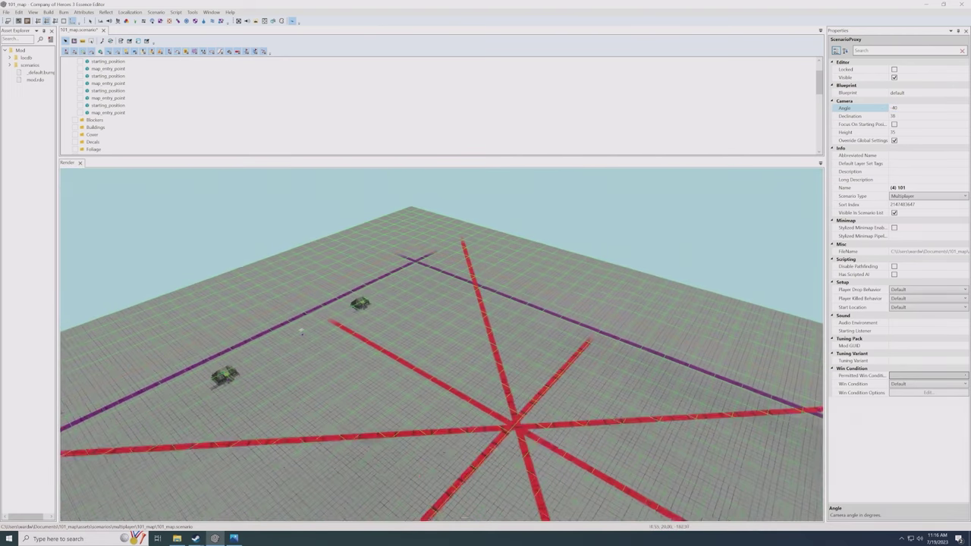
- Examine the spline layout and the four starting positions across the whole map from the rotated view
middle_click_drag(609, 293, 572, 174)
scroll(579, 341, "up", 3)
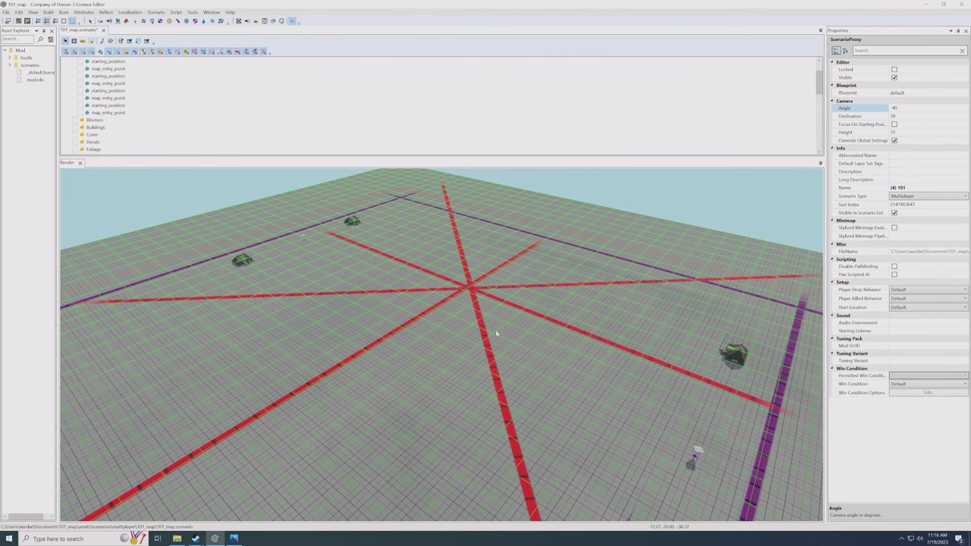
middle_click_drag(461, 341, 440, 328)
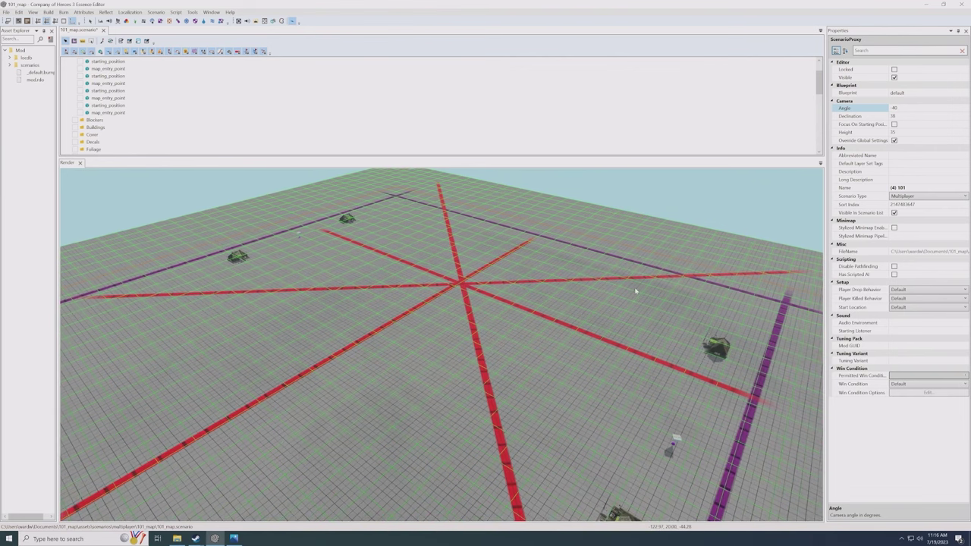
scroll(523, 303, "down", 3)
scroll(440, 319, "up", 3)
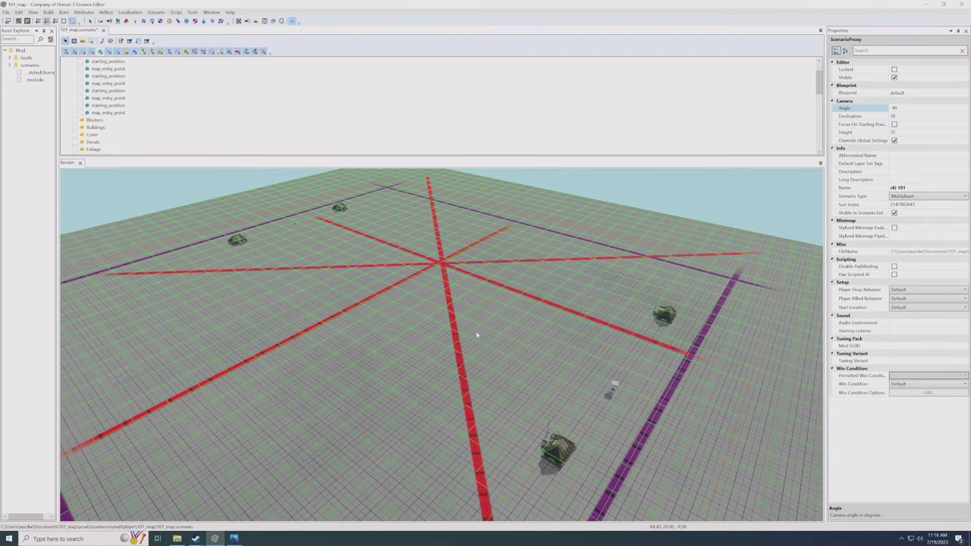
scroll(474, 332, "up", 5)
scroll(478, 326, "down", 5)
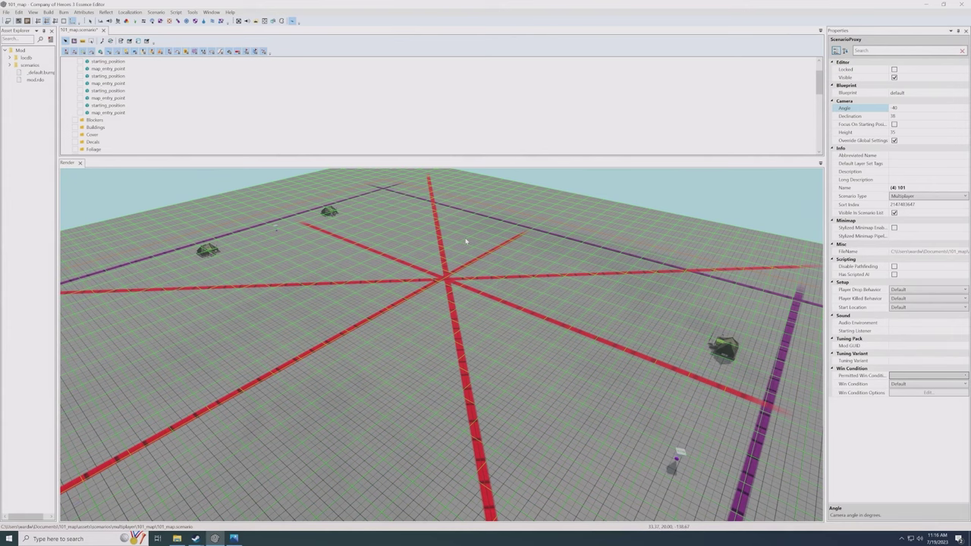
scroll(396, 297, "down", 4)
scroll(278, 341, "up", 4)
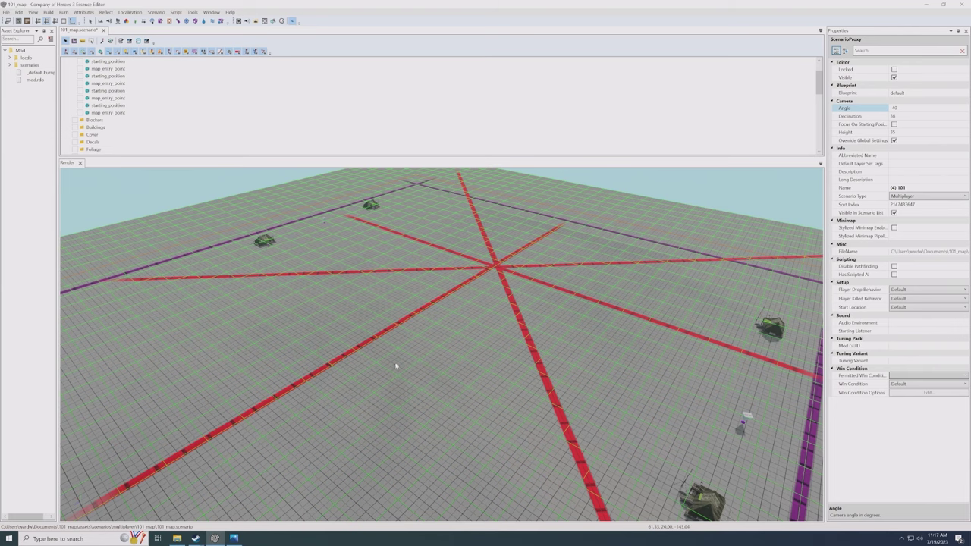
- Examine the whole map at the -40 camera angle, including the red guide splines, purple boundary lines and starting positions
scroll(391, 379, "down", 3)
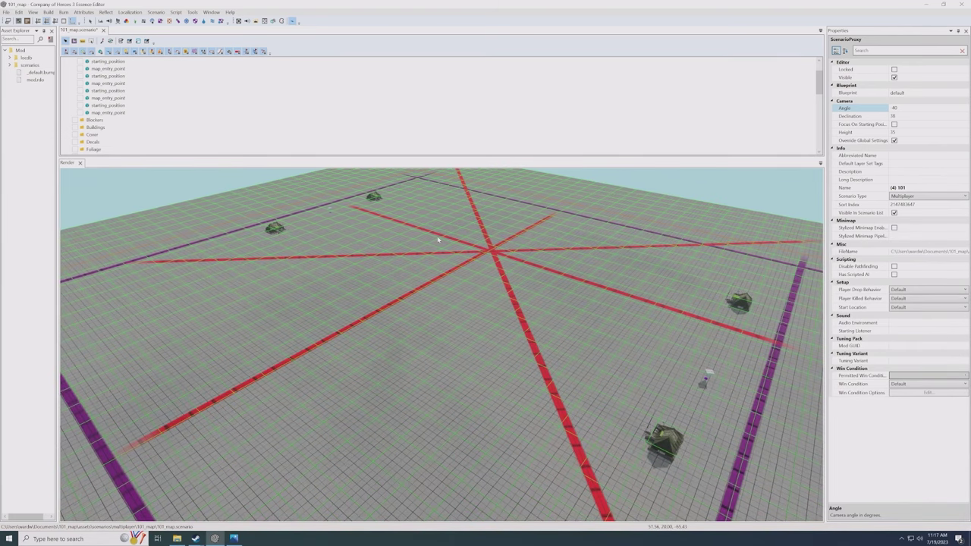
scroll(436, 252, "down", 1)
scroll(351, 311, "up", 1)
scroll(345, 309, "down", 1)
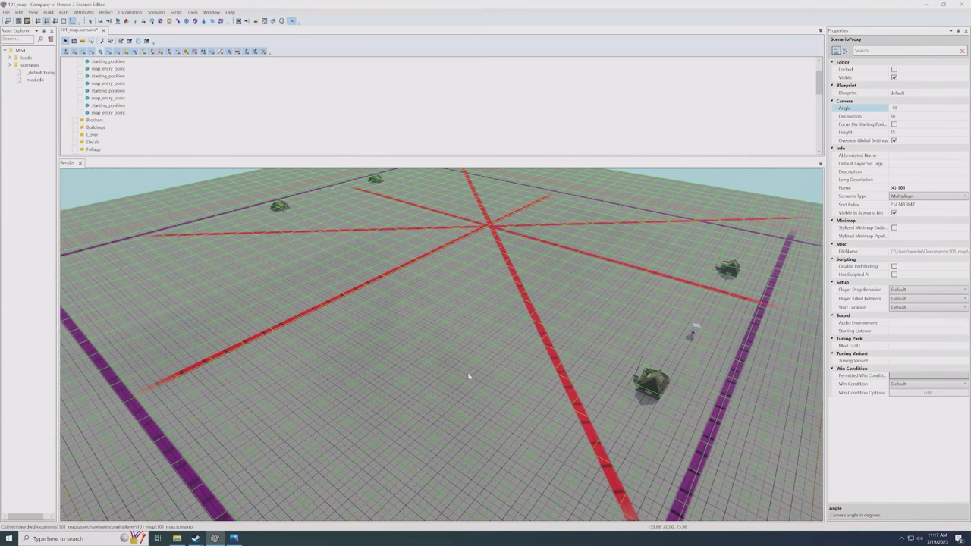
right_click_drag(415, 310, 425, 234)
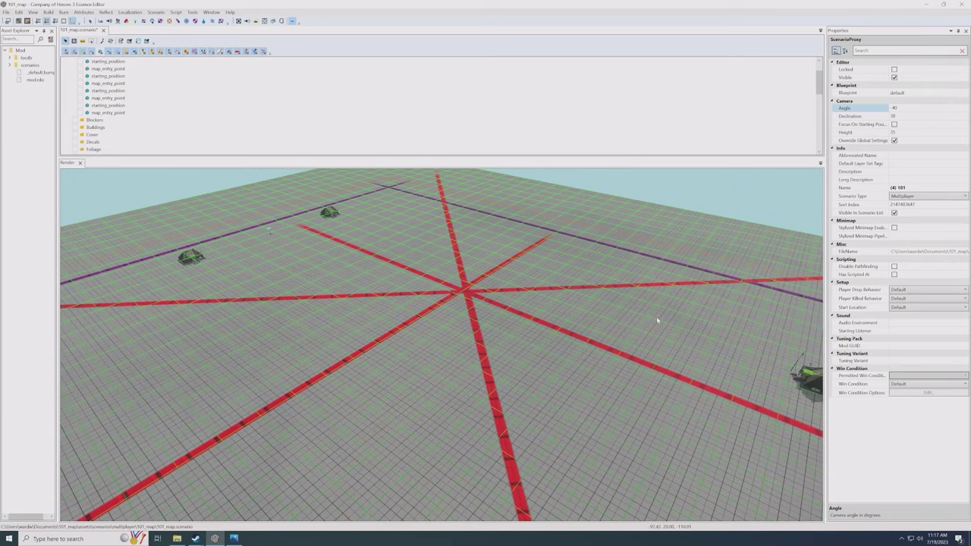
right_click_drag(490, 222, 462, 320)
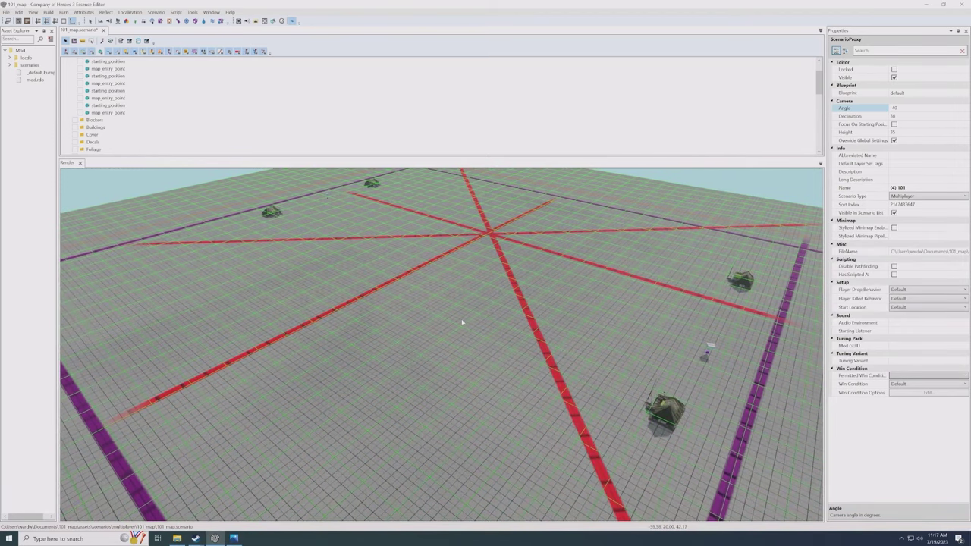
- Inspect the scenario's camera Height setting and compare close and distant views of the red guide splines
left_click(906, 132)
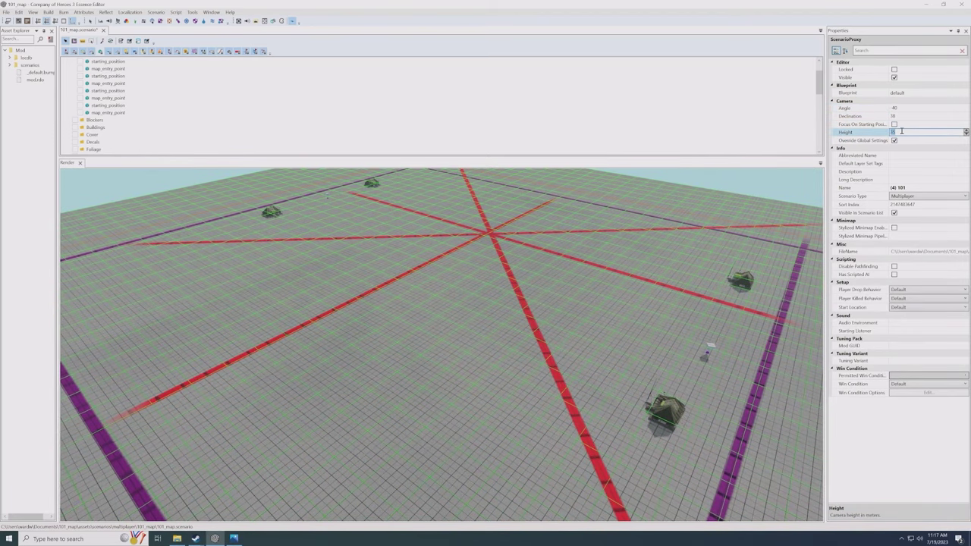
scroll(474, 318, "up", 6)
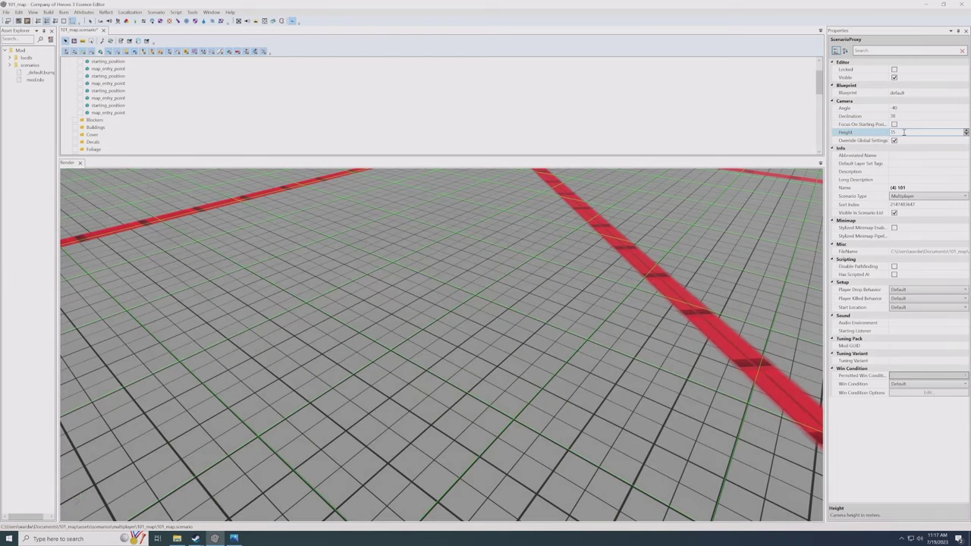
scroll(533, 308, "down", 2)
scroll(462, 326, "down", 3)
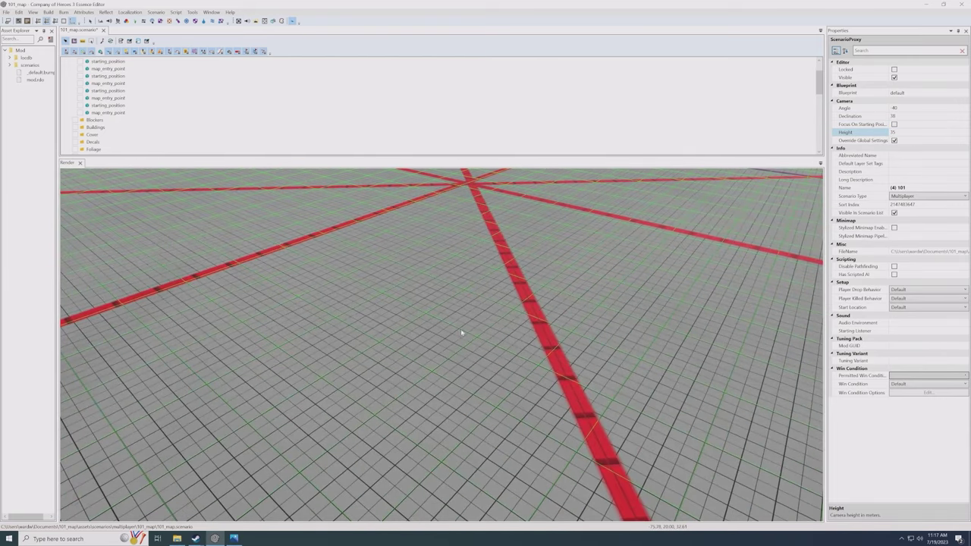
scroll(462, 327, "up", 3)
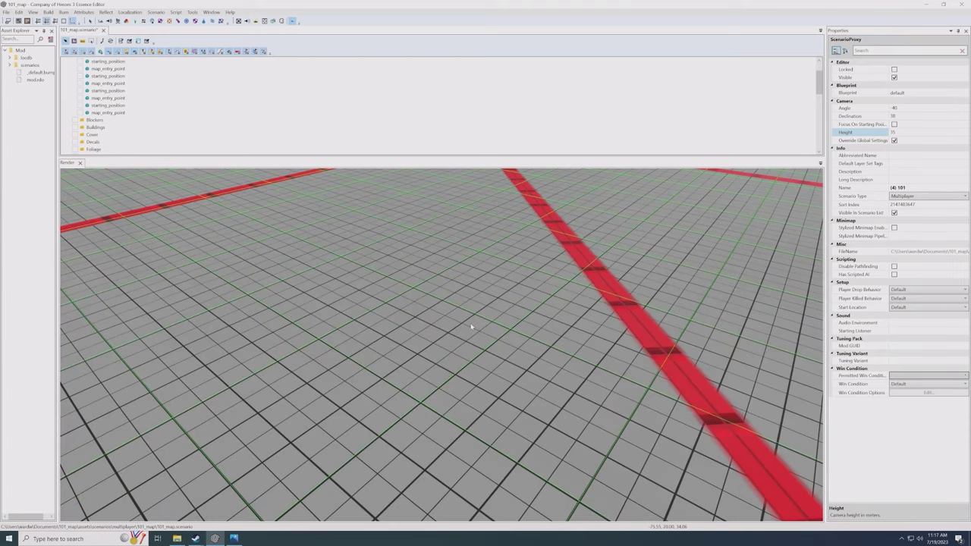
scroll(468, 326, "down", 4)
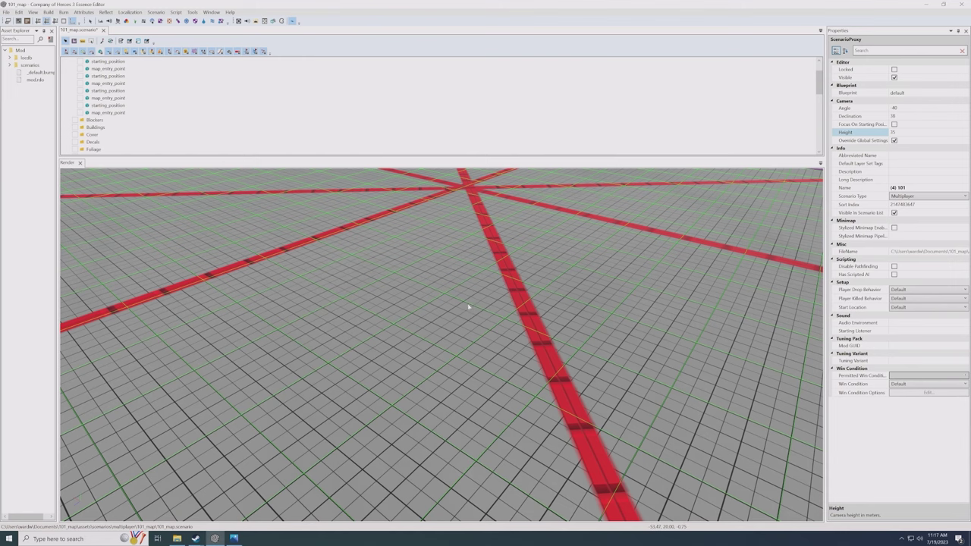
scroll(510, 307, "down", 5)
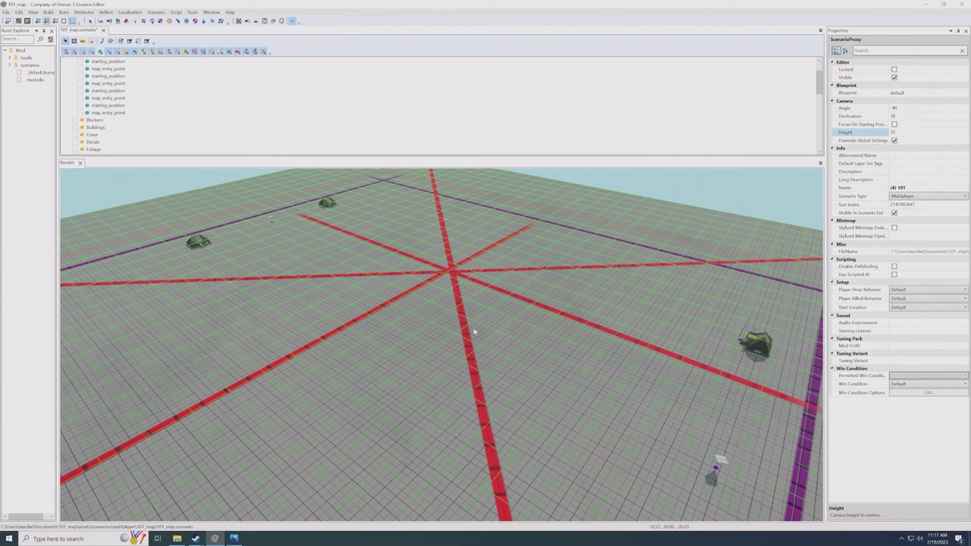
- Paint a trial strip with target 1 on the Interactivity Map, just outside the purple line behind the starting positions, using the size 9 circle brush
middle_click_drag(653, 437, 554, 350)
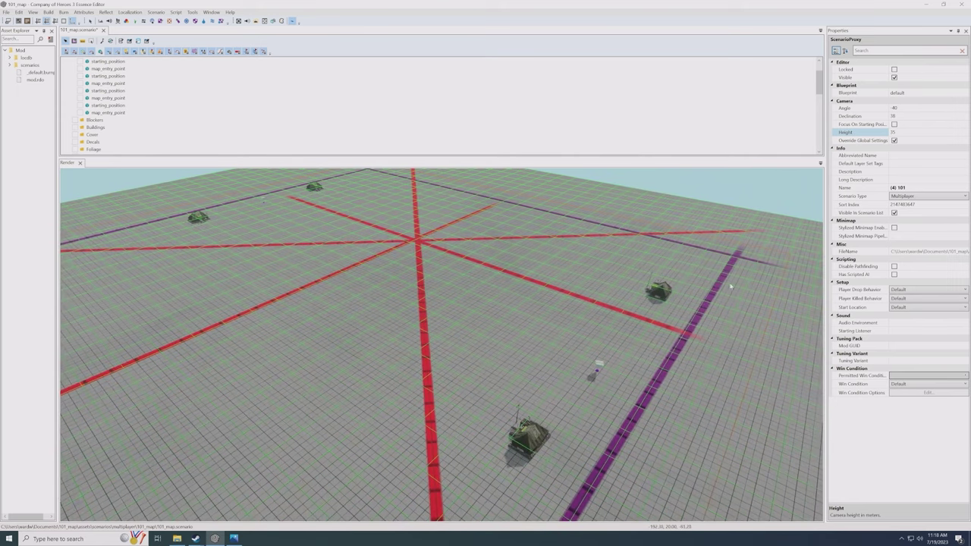
middle_click_drag(643, 439, 697, 343)
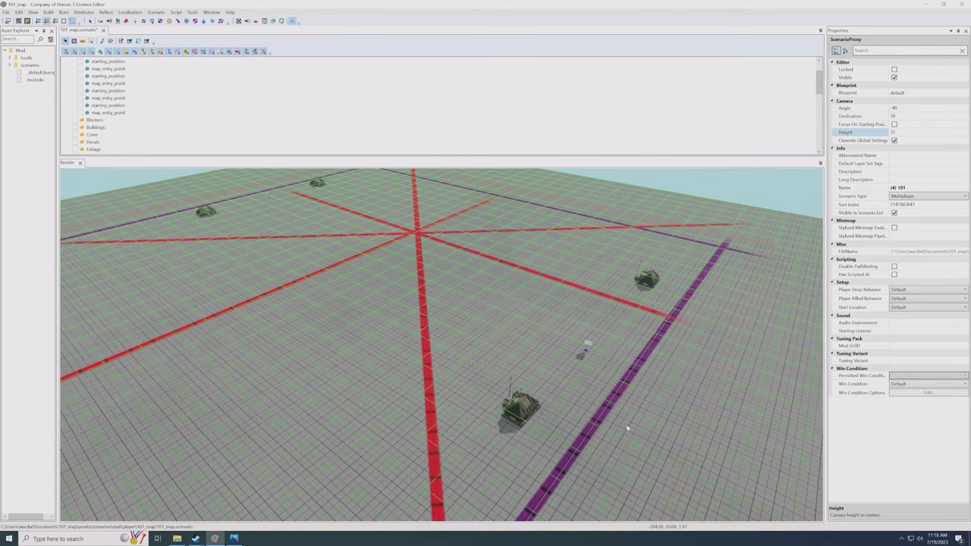
middle_click_drag(627, 429, 607, 349)
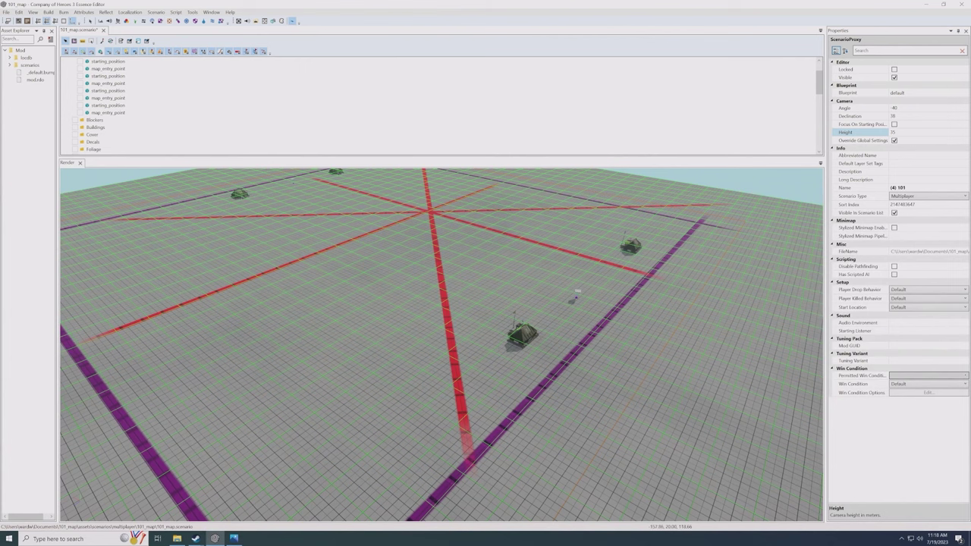
middle_click_drag(310, 303, 314, 303)
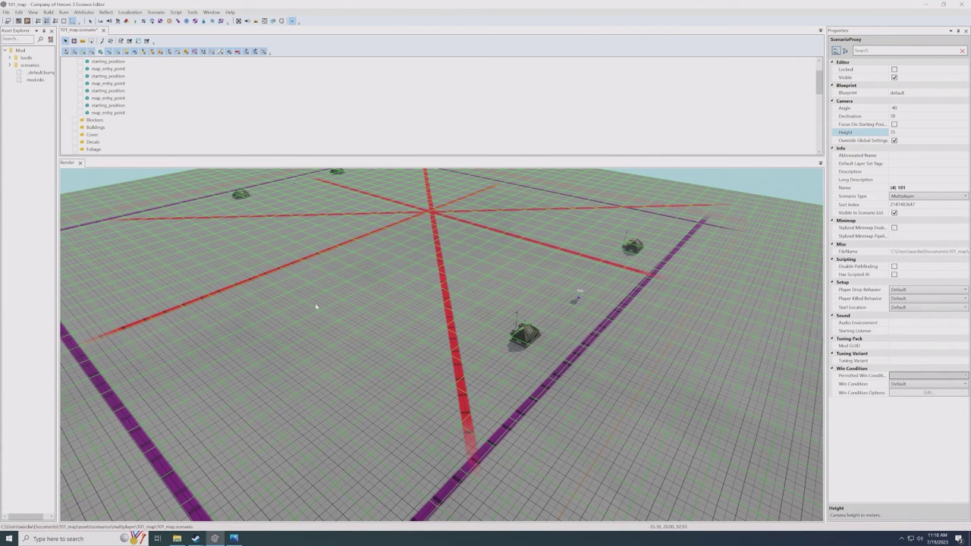
left_click(152, 21)
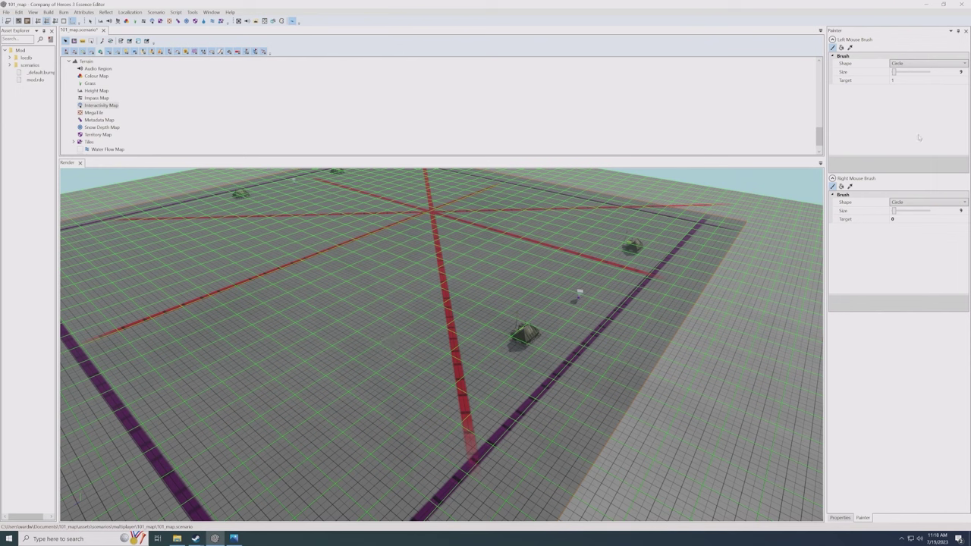
left_click(886, 81)
left_click(904, 81)
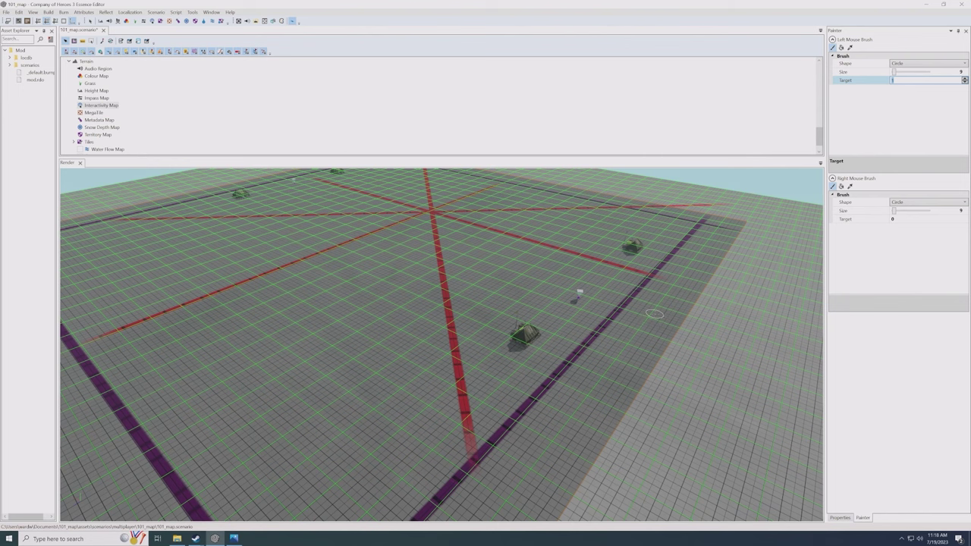
left_click_drag(633, 339, 612, 386)
middle_click_drag(623, 373, 601, 375)
scroll(599, 374, "up", 5)
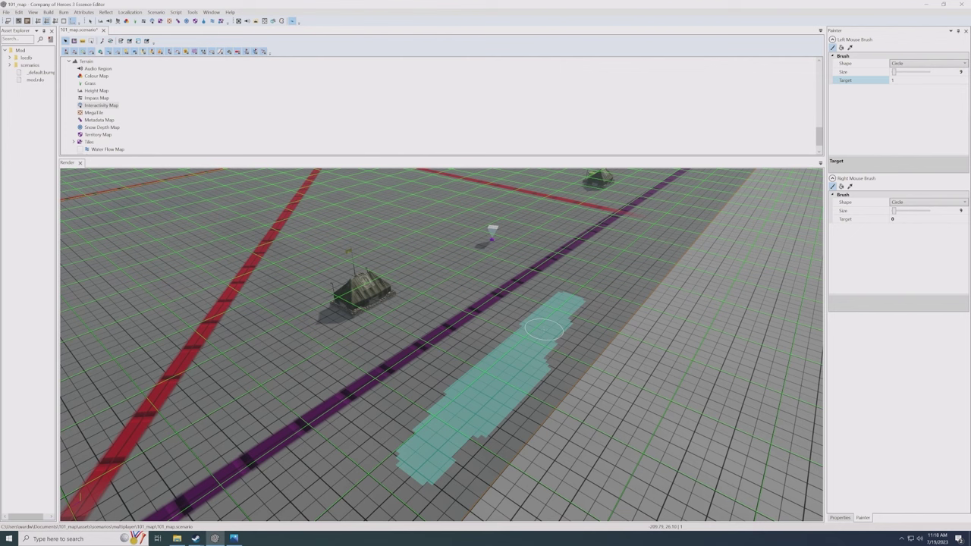
- Set the Left Mouse Brush to a square shape with a size of 32
left_click(903, 65)
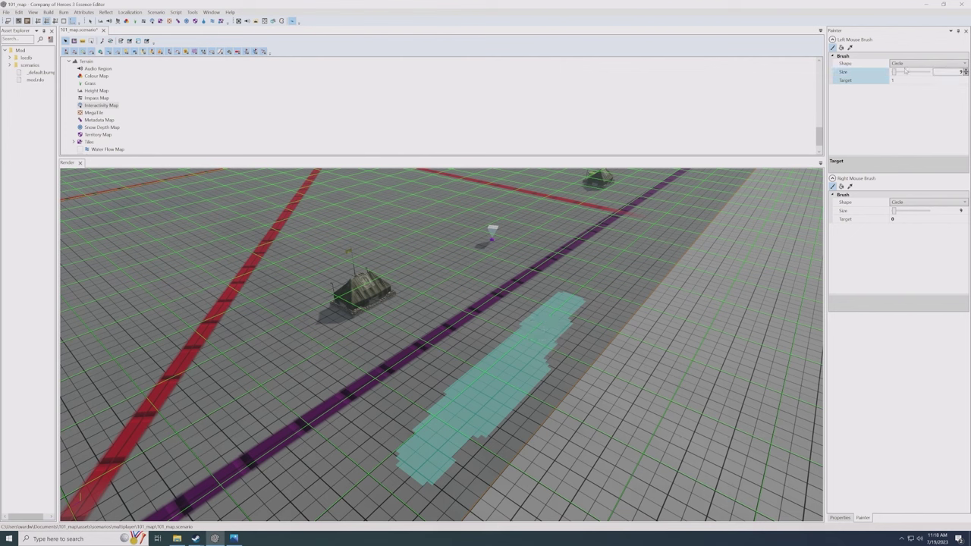
left_click(899, 80)
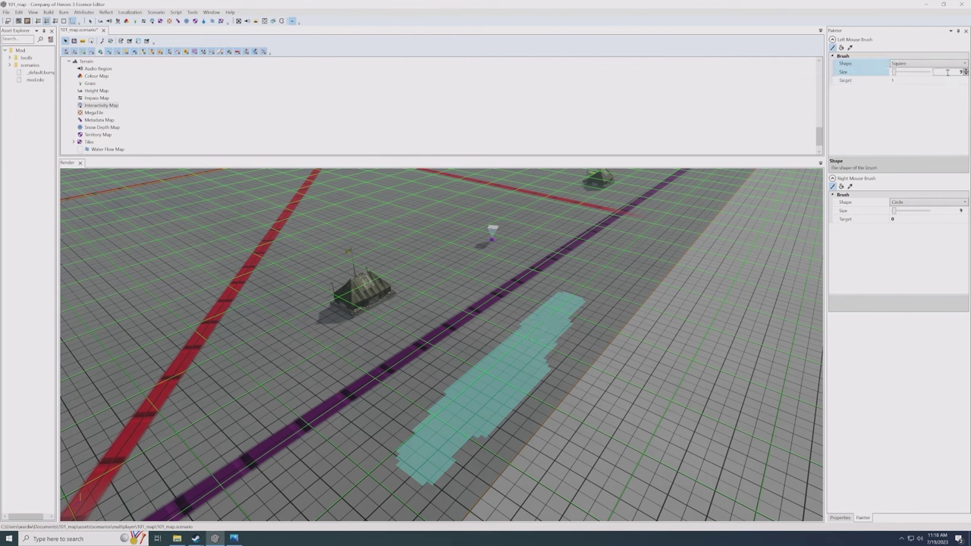
left_click(948, 71)
type("32")
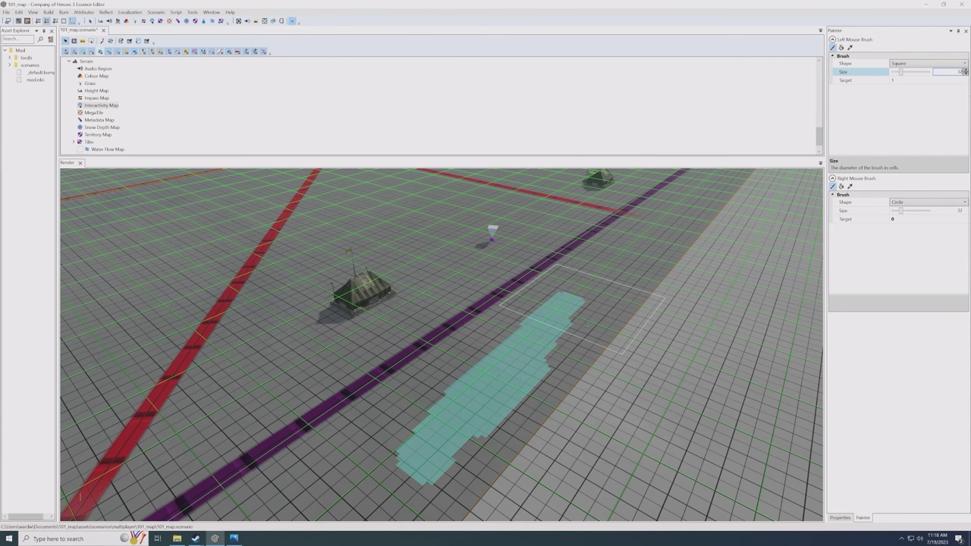
- Paint a wide band on the Interactivity Map between the purple line behind the two starting positions and the edge of the playable area
scroll(581, 303, "down", 2)
mouse_move(581, 304)
middle_mouse_down()
mouse_move(577, 353)
mouse_move(584, 343)
middle_mouse_up()
left_click_drag(562, 400, 715, 415)
middle_click_drag(715, 415, 686, 413)
mouse_move(613, 394)
left_mouse_down()
mouse_move(613, 377)
mouse_move(701, 371)
left_mouse_up()
middle_click_drag(706, 373, 684, 361)
left_click_drag(681, 361, 683, 342)
scroll(652, 348, "down", 4)
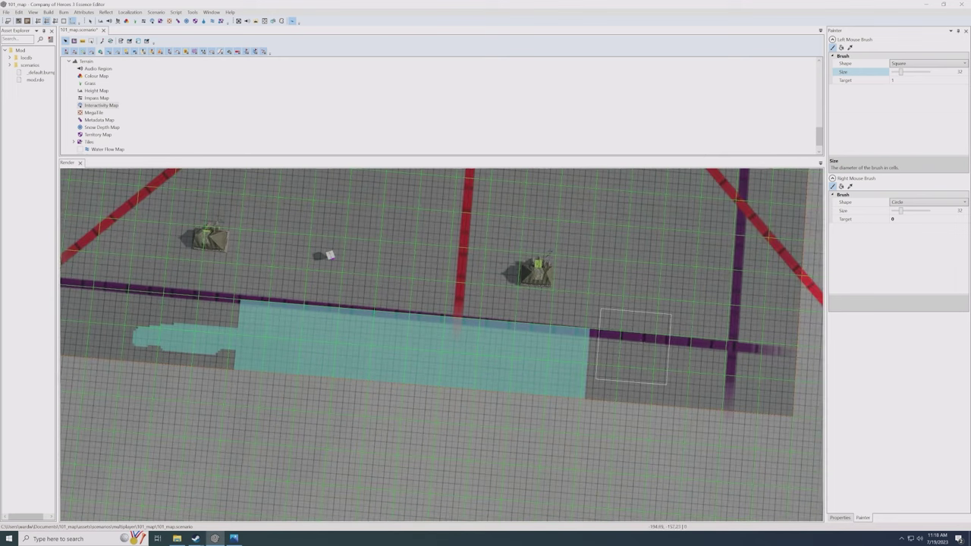
- Extend the painted interactivity band along the map edge to the corner where the two purple lines cross
mouse_move(630, 351)
middle_mouse_down()
mouse_move(635, 345)
mouse_move(611, 345)
middle_mouse_up()
scroll(634, 345, "down", 4)
scroll(616, 348, "down", 1)
scroll(472, 402, "up", 6)
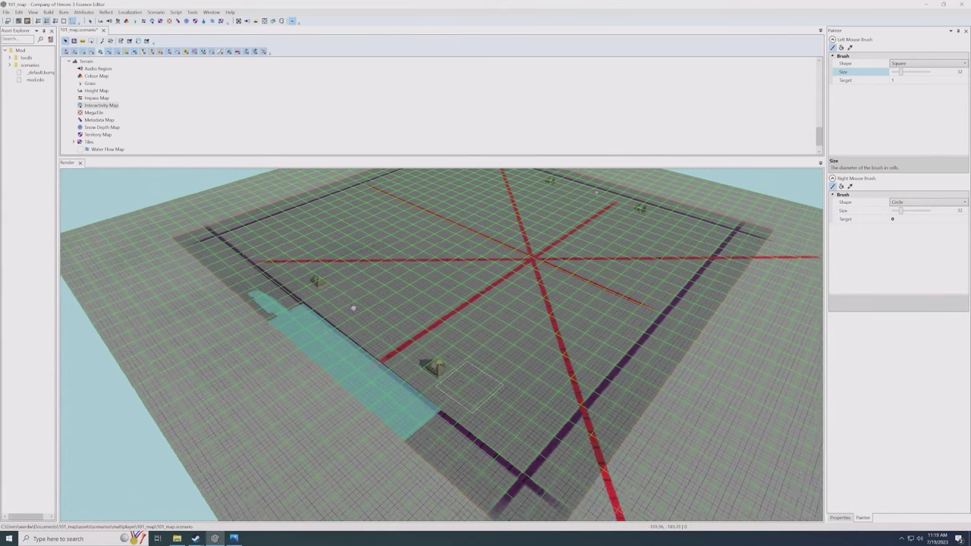
middle_click_drag(472, 402, 472, 398)
left_click(473, 399)
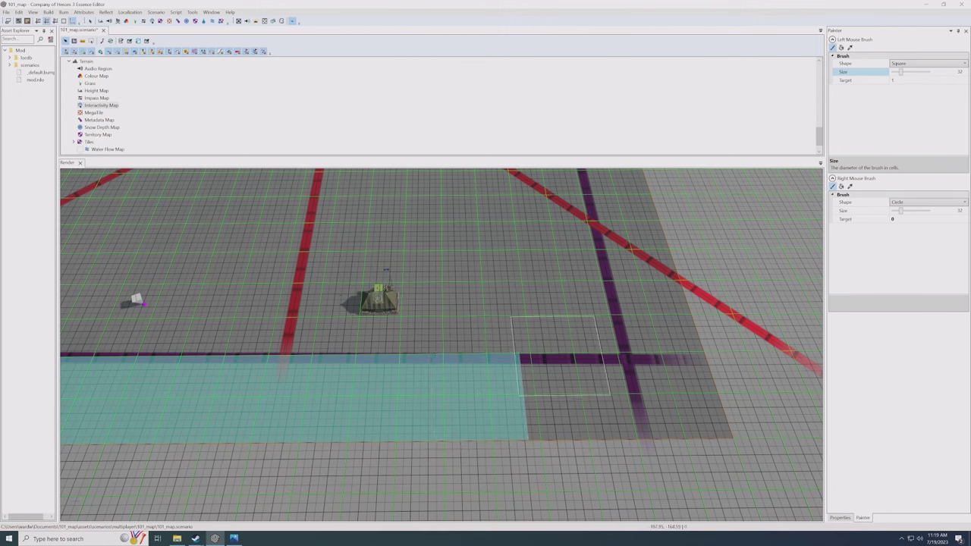
left_click_drag(546, 409, 671, 396)
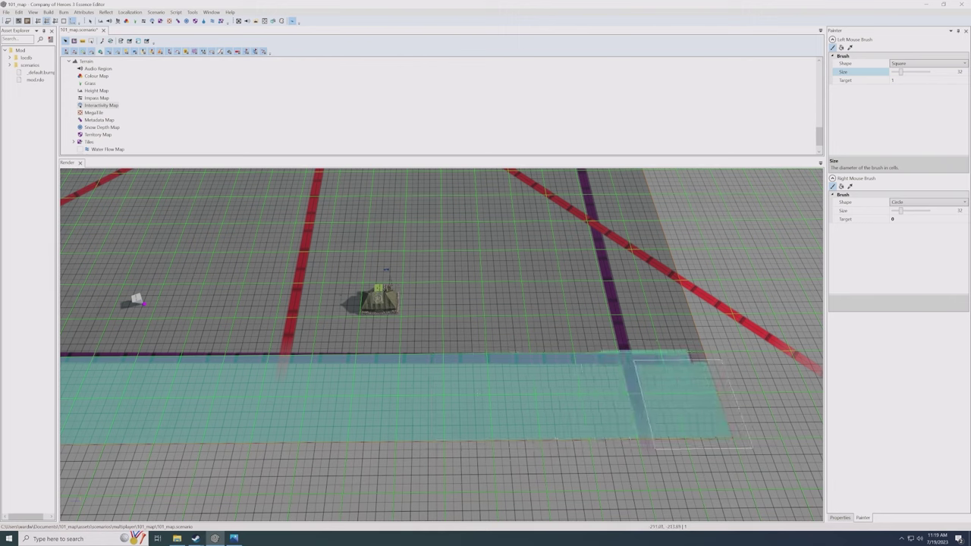
middle_click_drag(636, 383, 574, 379)
scroll(560, 375, "up", 2)
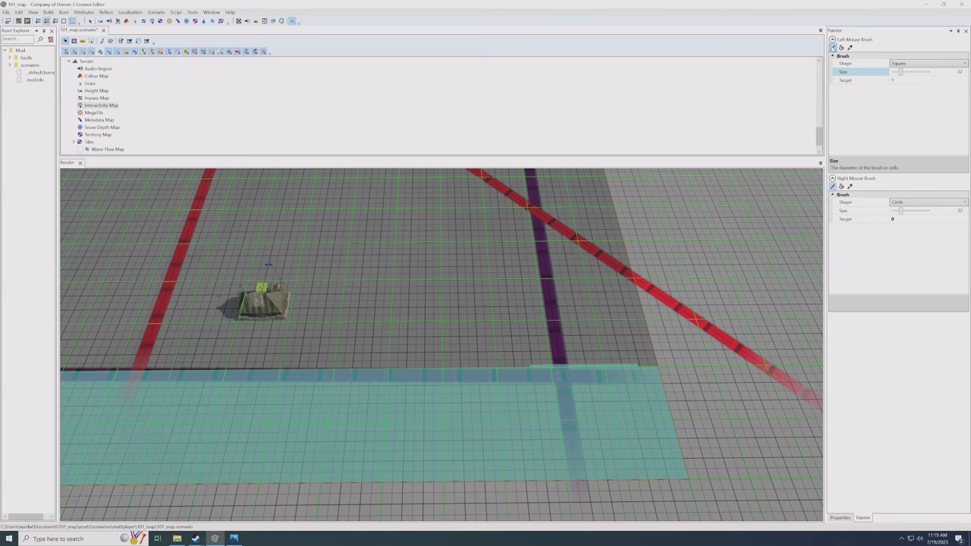
left_click(849, 47)
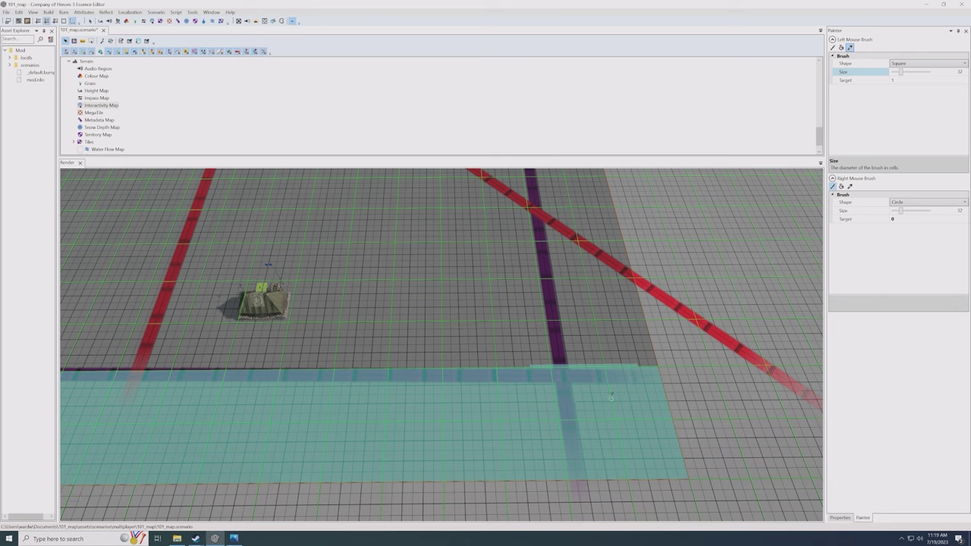
left_click(833, 47)
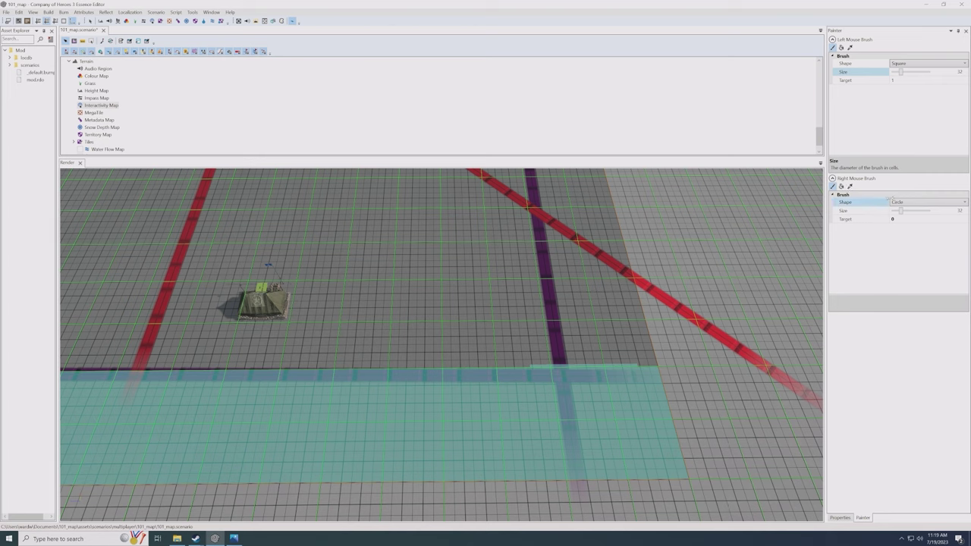
- Set the Right Mouse Brush to a square shape with a target of 0 for erasing interactivity
left_click(907, 202)
left_click(899, 218)
middle_click_drag(664, 244, 523, 295)
scroll(523, 294, "up", 3)
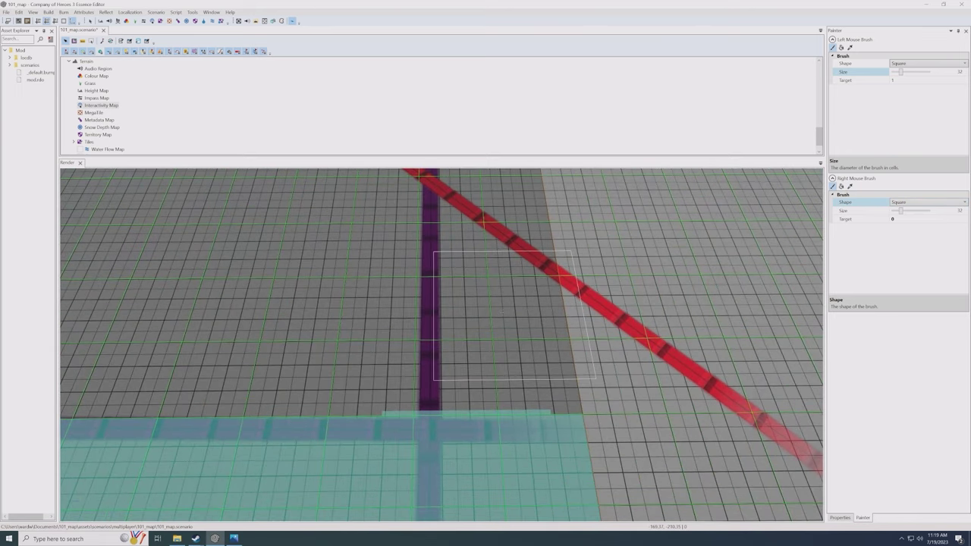
left_click(892, 218)
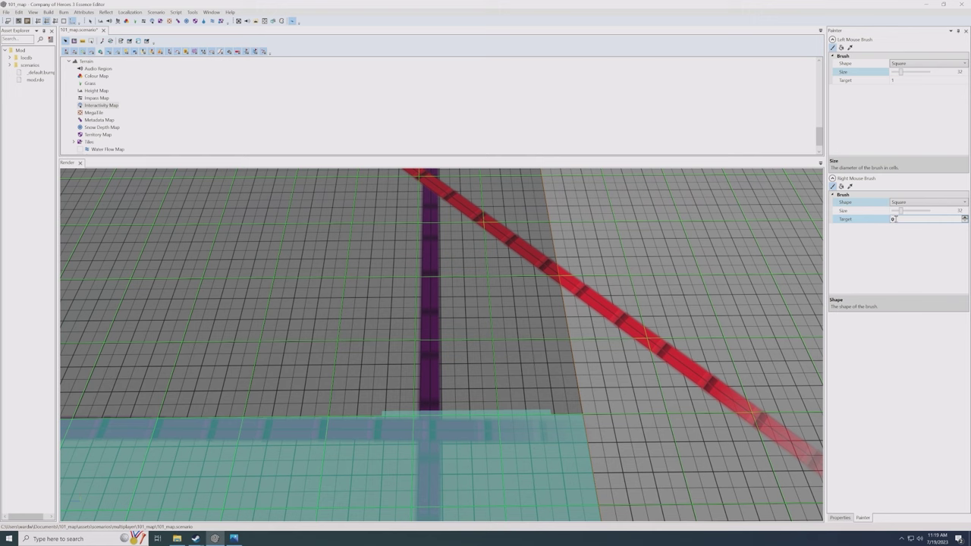
key("Return")
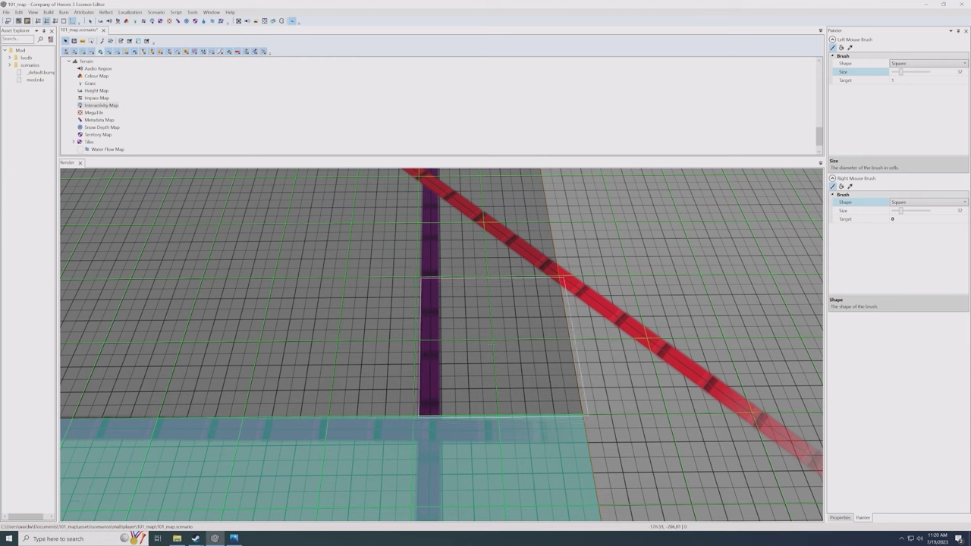
- Paint the interactivity band from the corner up the adjacent side of the map, outside the purple line and across the diagonal red spline
left_click(501, 369)
left_click_drag(501, 370, 488, 234)
middle_click_drag(487, 235, 483, 266)
left_click_drag(521, 286, 451, 236)
middle_click_drag(433, 252, 475, 329)
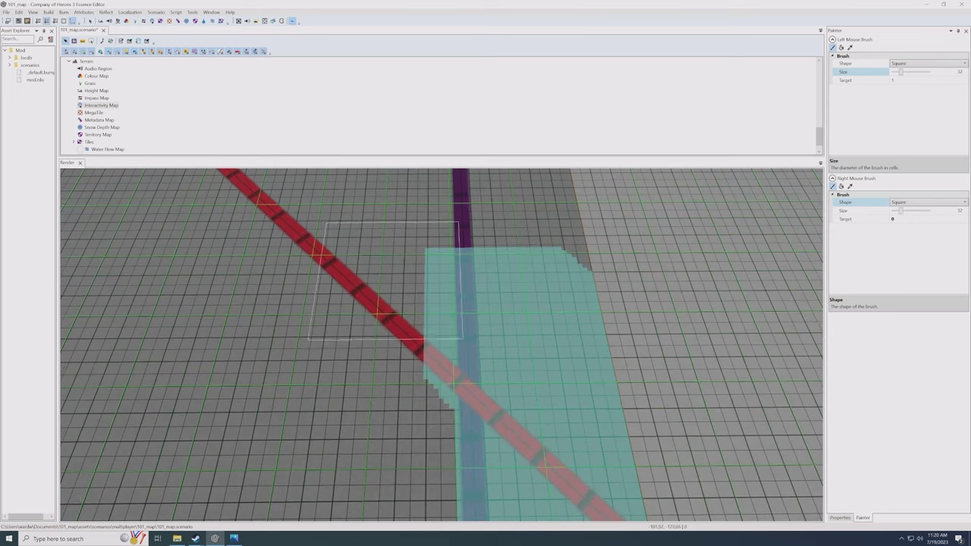
- Erase the excess interactivity paint inside the purple line where the diagonal red spline crosses it
mouse_move(359, 269)
right_mouse_down()
mouse_move(371, 334)
mouse_move(376, 299)
right_mouse_up()
scroll(336, 328, "down", 3)
mouse_move(336, 329)
middle_mouse_down()
mouse_move(353, 299)
mouse_move(335, 312)
middle_mouse_up()
scroll(341, 310, "down", 3)
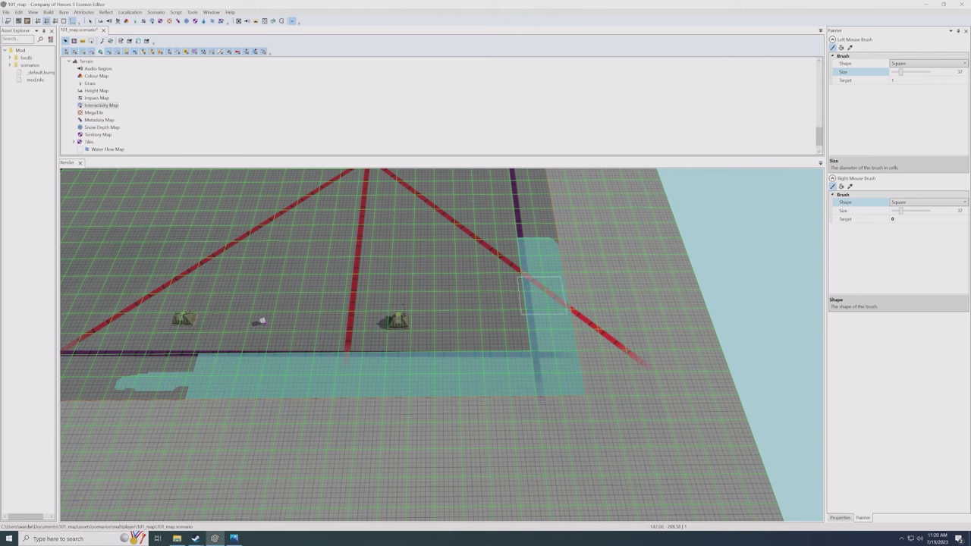
- Hide the interactivity overlay by selecting a spline, and inspect the Player 1 starting position beside the purple boundary
mouse_move(486, 267)
middle_mouse_down()
mouse_move(498, 322)
mouse_move(519, 328)
middle_mouse_up()
scroll(520, 329, "down", 3)
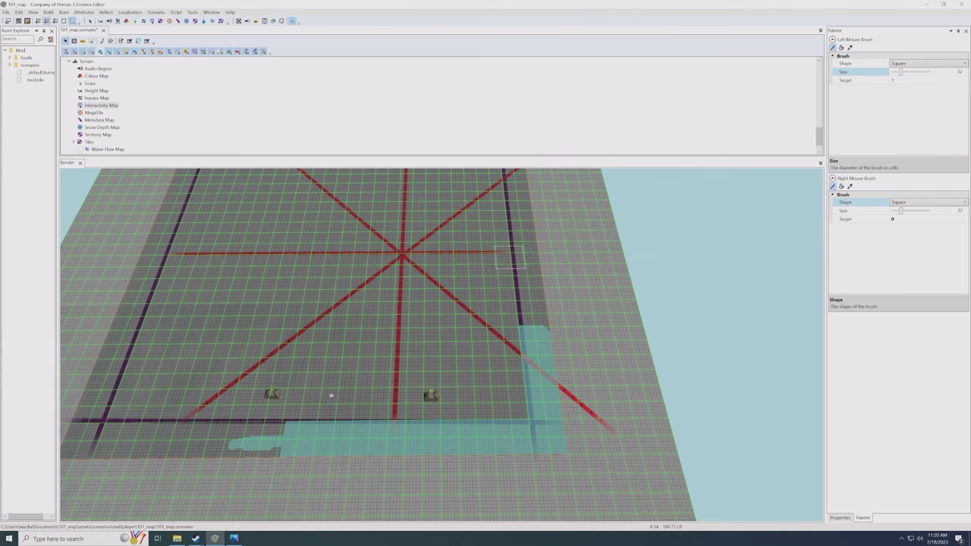
scroll(135, 123, "up", 3)
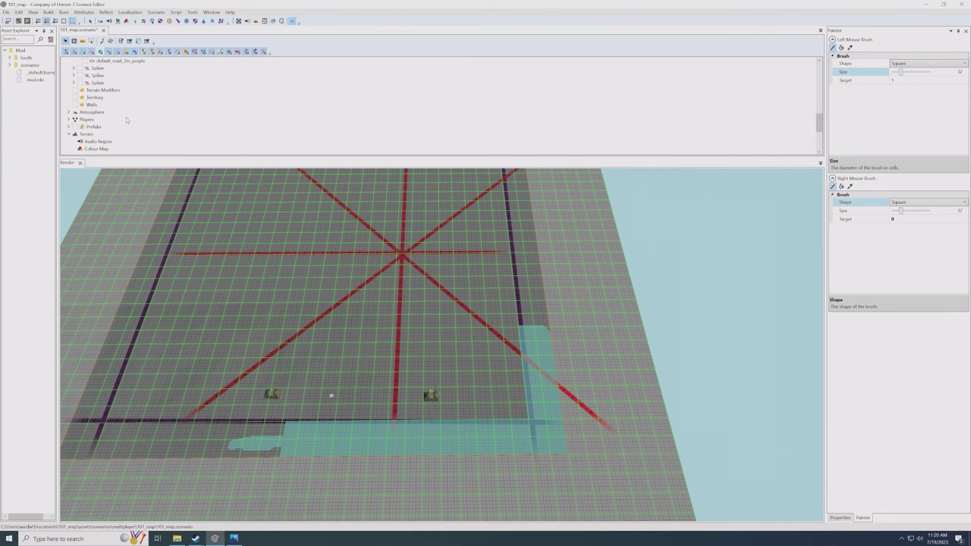
left_click(97, 82)
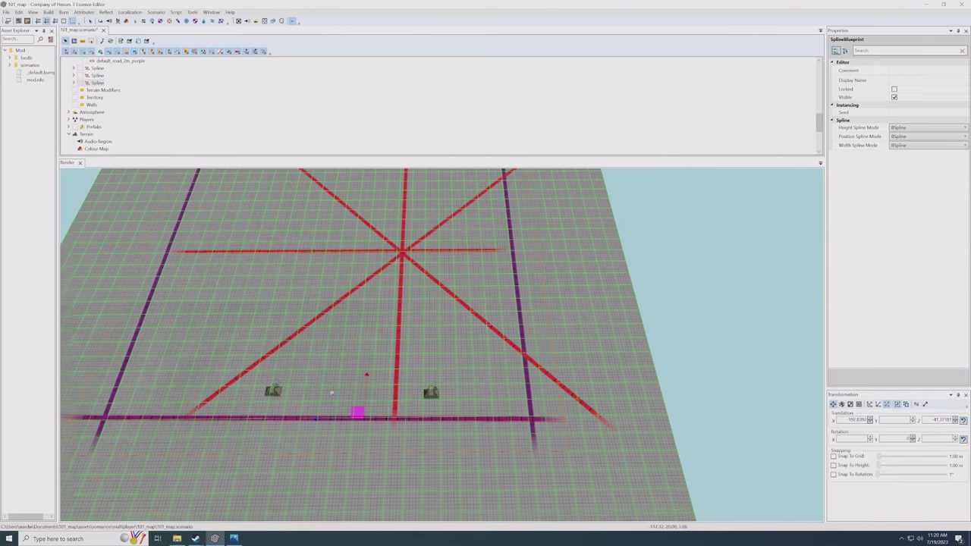
left_click_drag(404, 349, 332, 338, "alt")
scroll(469, 362, "up", 5)
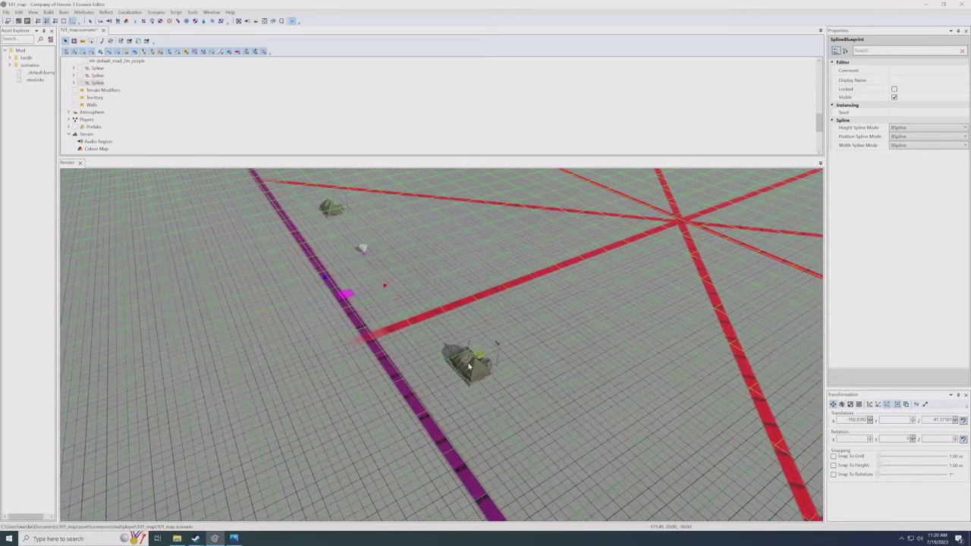
left_click(497, 364)
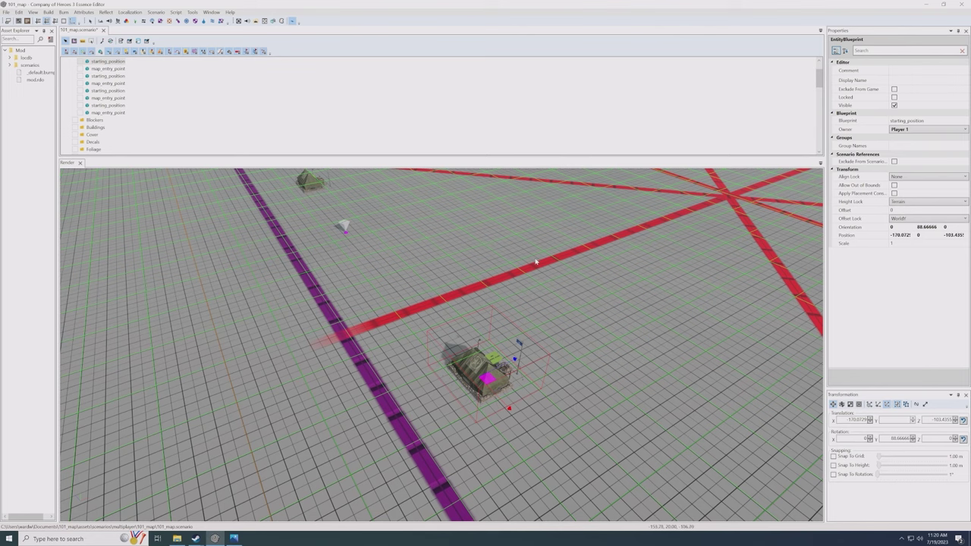
- Reactivate the Interactivity Map and paint a size 32 square-brush stroke across the next corner, over both purple lines
left_click(153, 21)
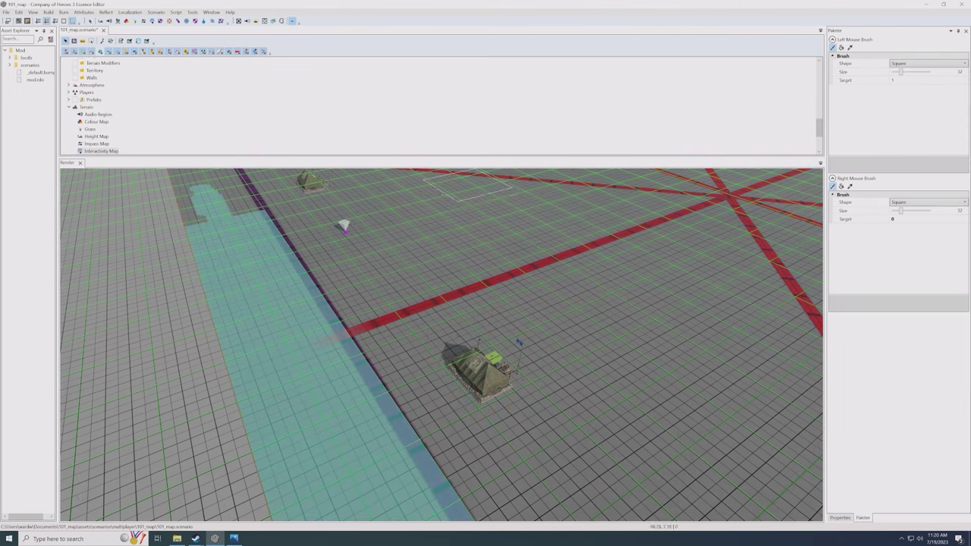
scroll(544, 247, "down", 2)
middle_click_drag(543, 248, 425, 212, "alt")
scroll(509, 307, "down", 1)
left_click_drag(510, 308, 508, 338, "alt")
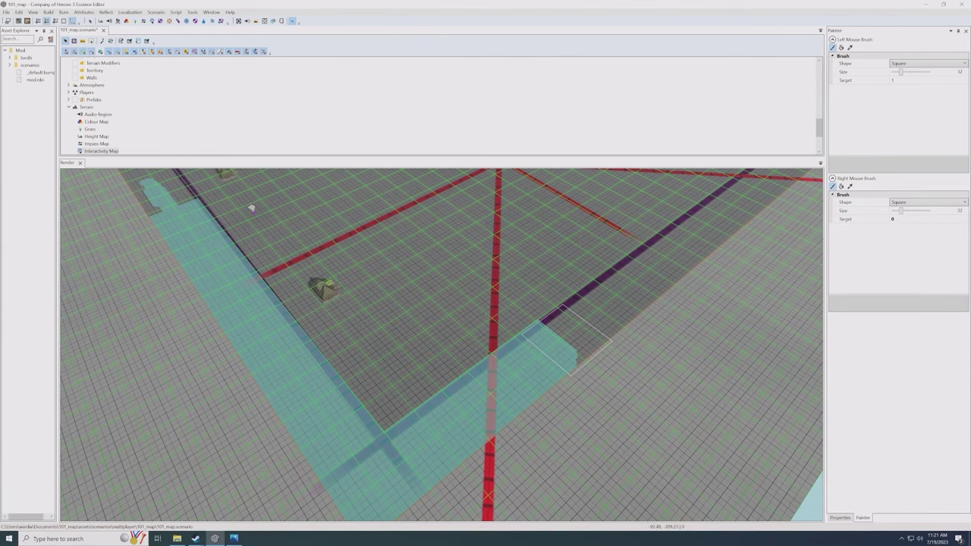
middle_click_drag(546, 333, 590, 226)
mouse_move(602, 215)
left_mouse_down()
mouse_move(654, 325)
mouse_move(632, 400)
left_mouse_up()
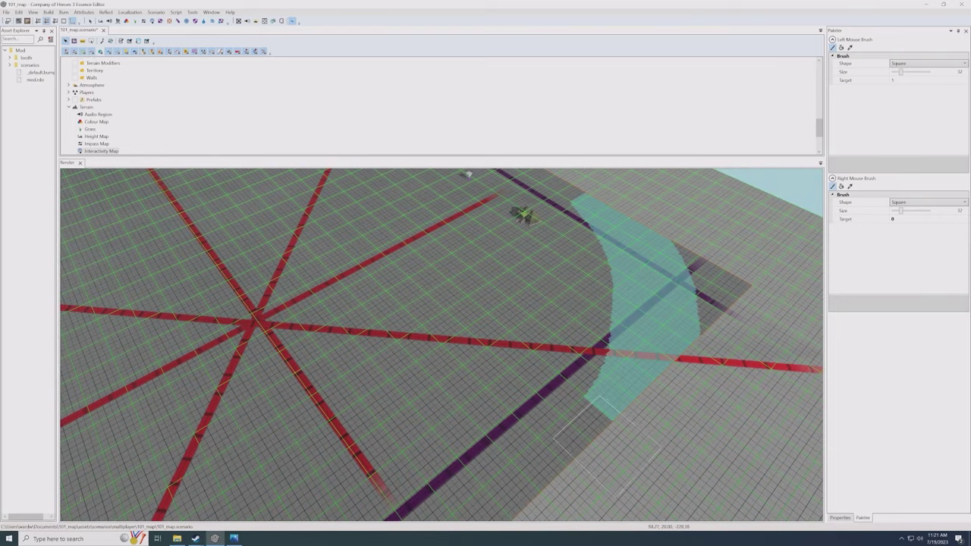
- Paint interactivity along the purple line from the new corner stroke up to the nearby starting position
middle_click_drag(628, 371, 534, 394, "alt")
scroll(620, 357, "up", 2)
middle_click_drag(620, 348, 600, 345, "alt")
scroll(569, 341, "up", 5)
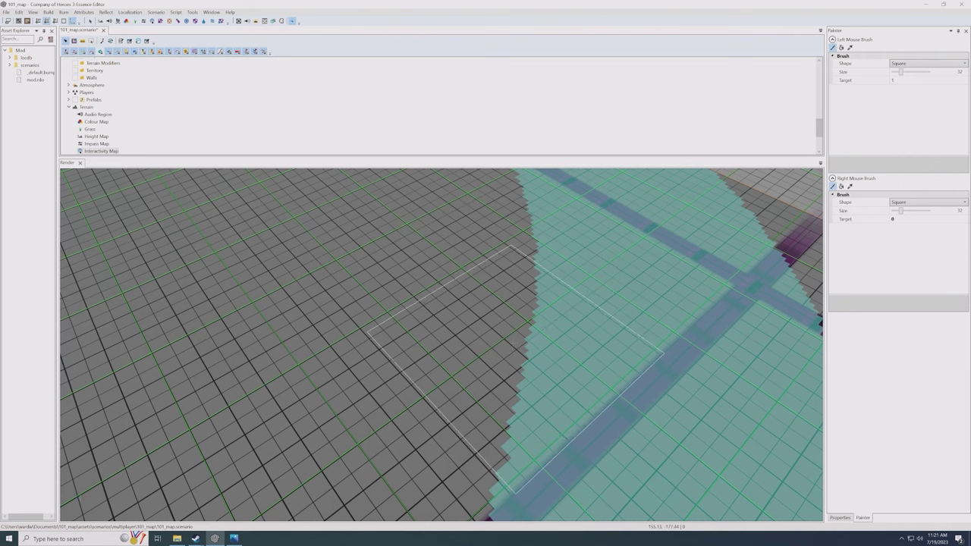
scroll(516, 372, "down", 5)
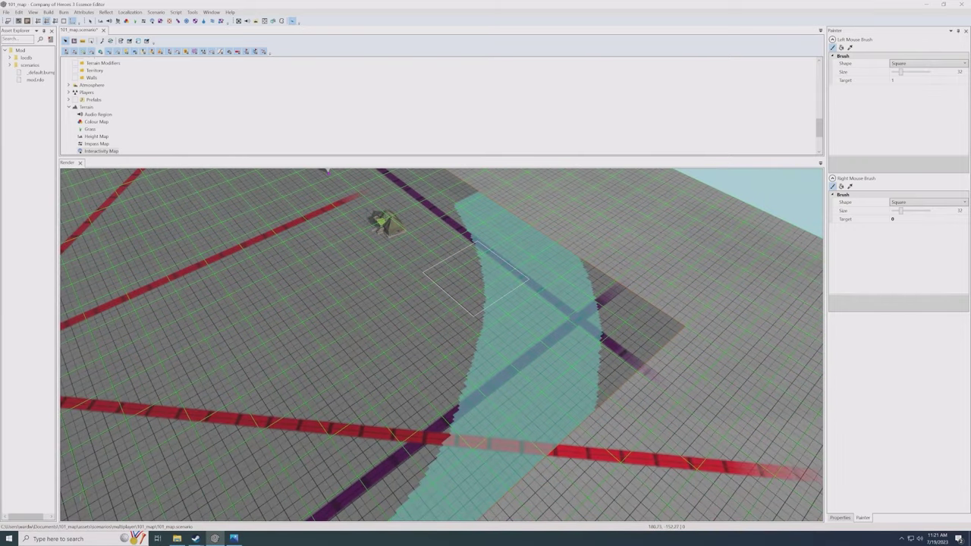
scroll(474, 277, "up", 1)
mouse_move(493, 265)
left_mouse_down()
mouse_move(418, 249)
mouse_move(459, 214)
left_mouse_up()
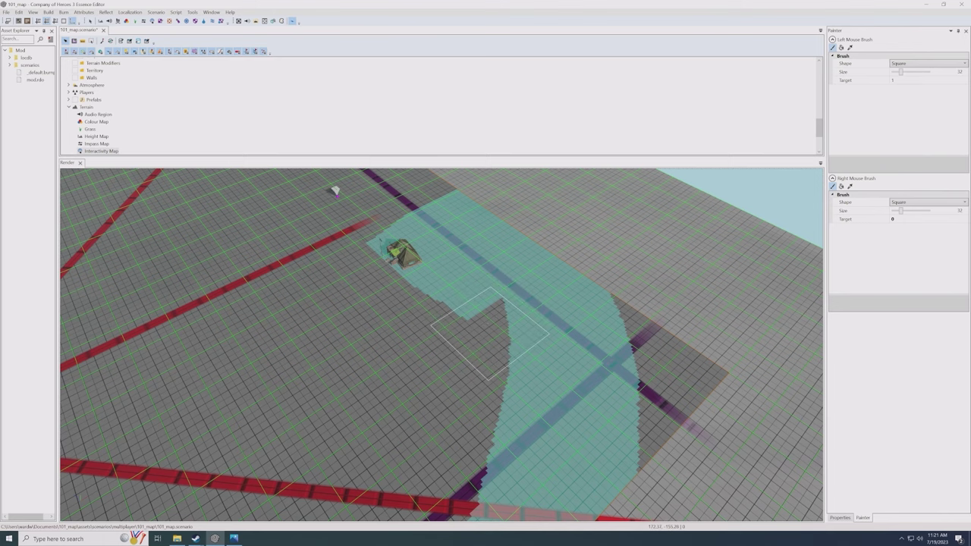
- Fill the outer corner beyond the crossing purple lines with interactivity out to the playable area's edge
scroll(489, 330, "down", 1)
mouse_move(589, 385)
middle_mouse_down()
mouse_move(476, 339)
mouse_move(485, 338)
middle_mouse_up()
scroll(483, 339, "up", 2)
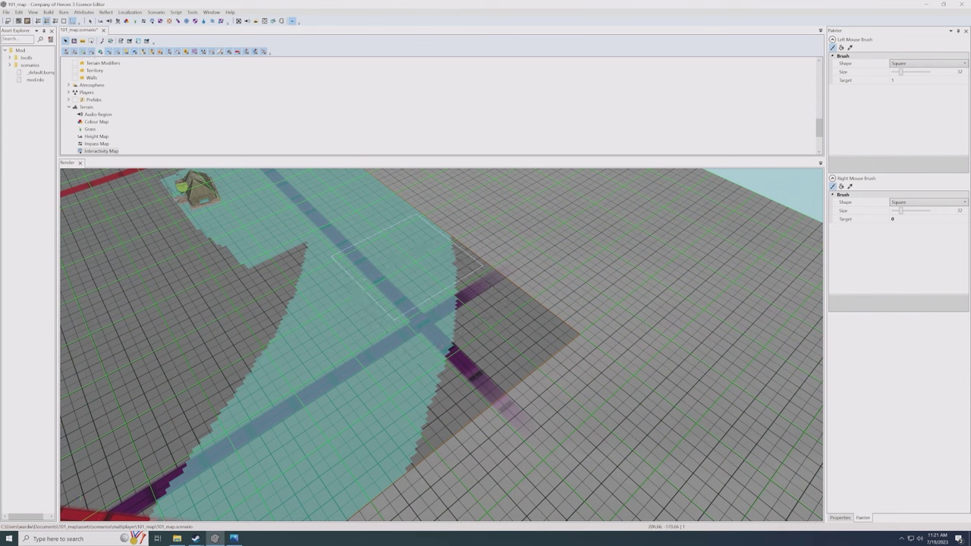
mouse_move(417, 257)
left_mouse_down()
mouse_move(443, 275)
mouse_move(442, 374)
mouse_move(427, 408)
left_mouse_up()
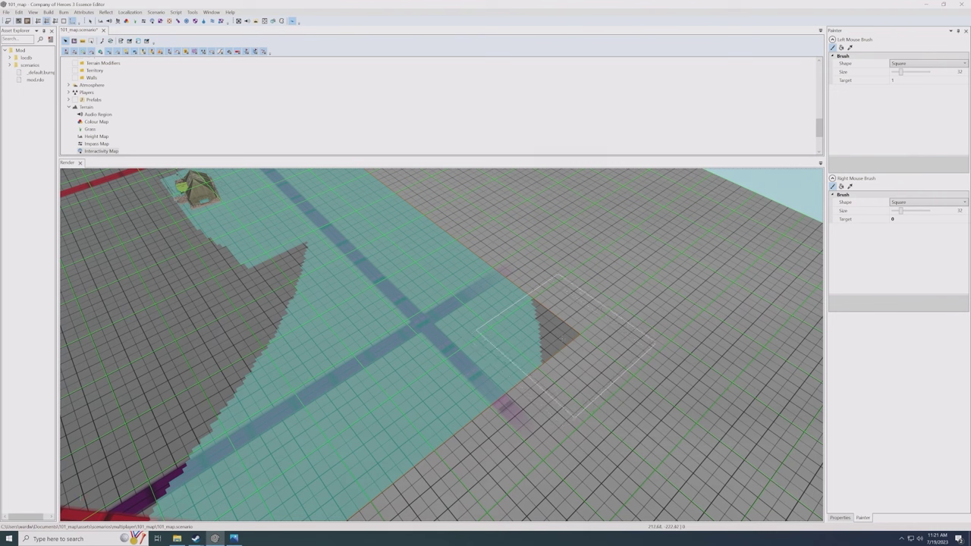
left_click_drag(495, 310, 555, 328)
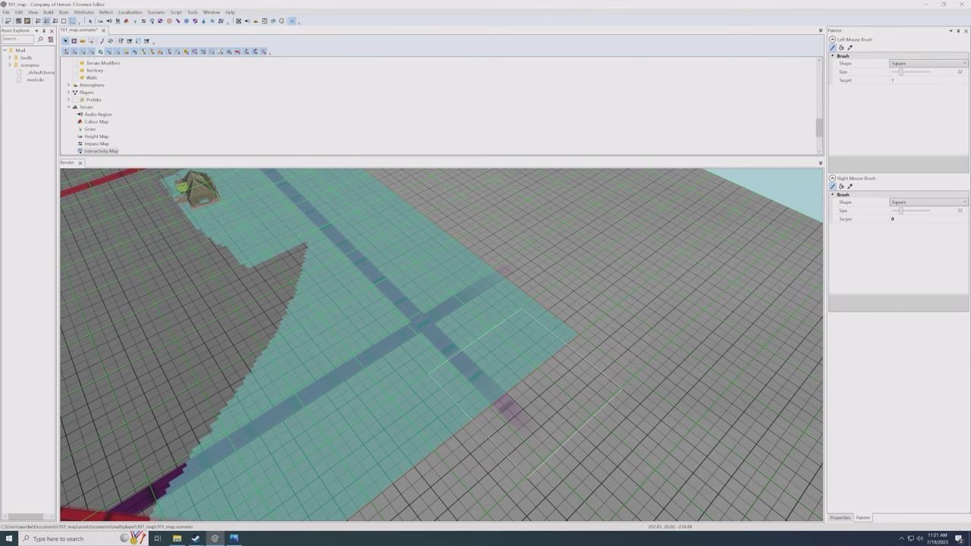
- Straighten and extend the interactivity band on the unfinished side past the diagonal red spline, covering the purple line out to the playable edge
scroll(451, 361, "down", 3)
scroll(449, 366, "down", 3)
middle_click_drag(303, 433, 440, 353)
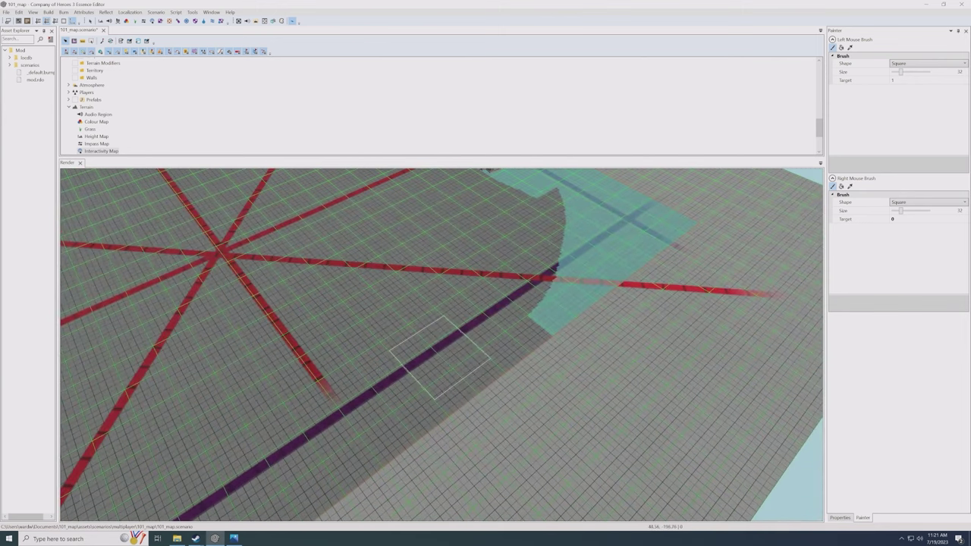
scroll(440, 354, "down", 4)
middle_click_drag(265, 402, 411, 361)
mouse_move(612, 420)
middle_mouse_down()
mouse_move(589, 398)
mouse_move(499, 360)
middle_mouse_up()
scroll(499, 360, "up", 3)
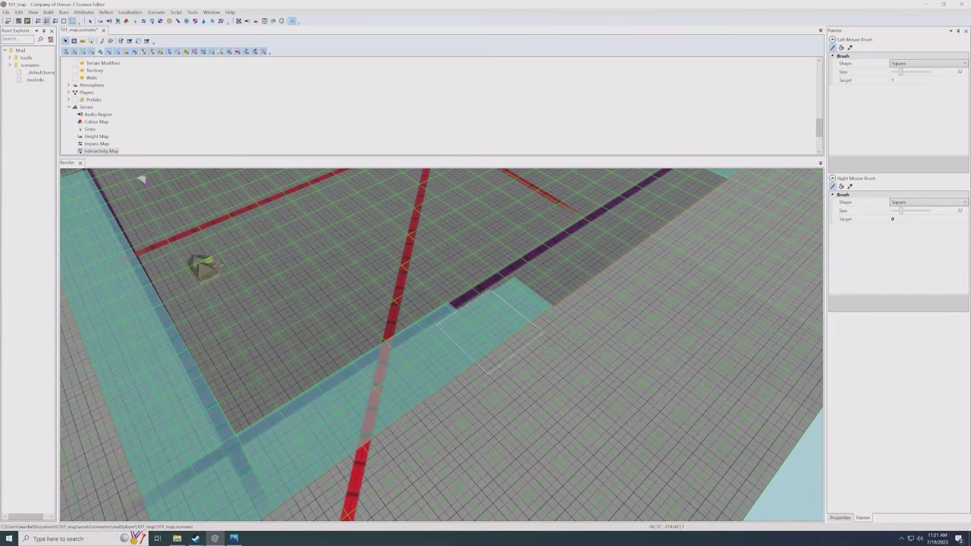
scroll(490, 330, "up", 3)
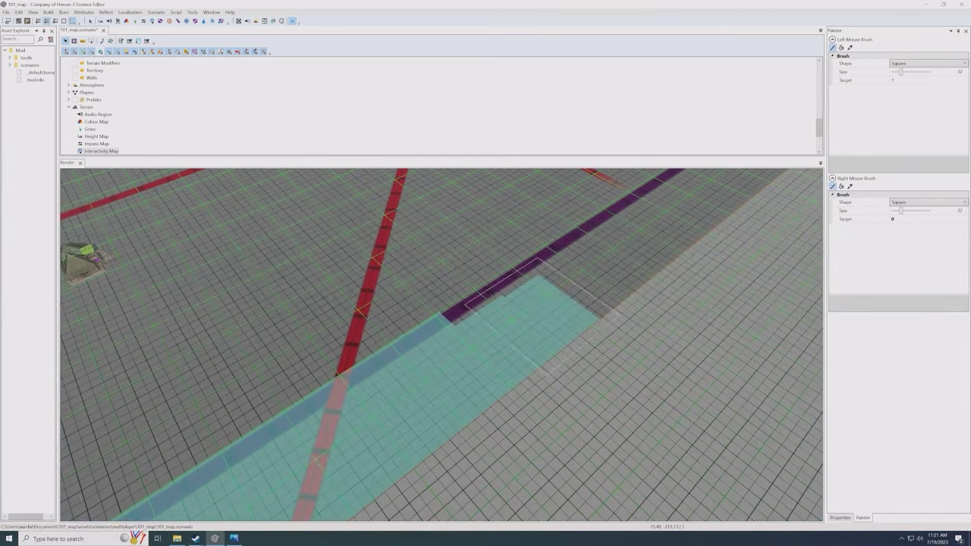
left_click(514, 322)
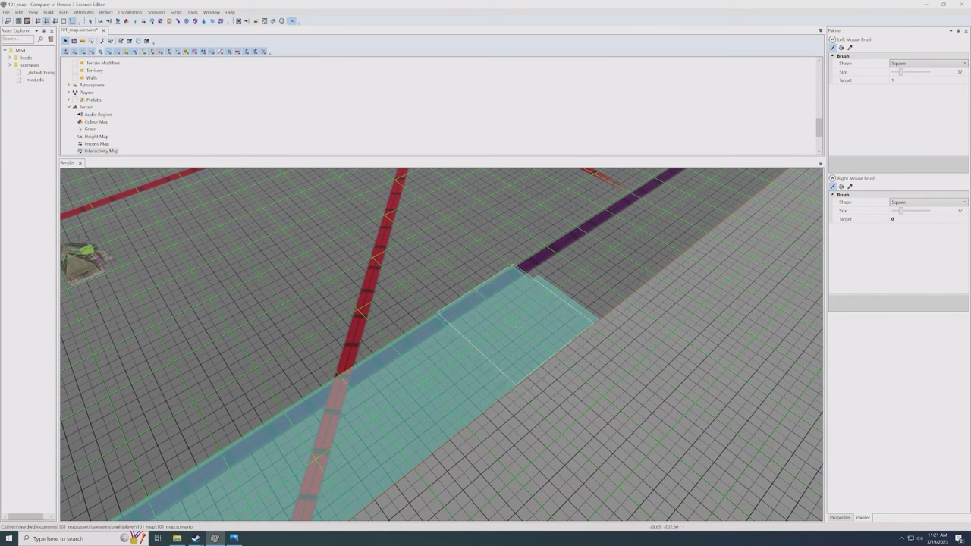
left_click_drag(516, 326, 618, 300)
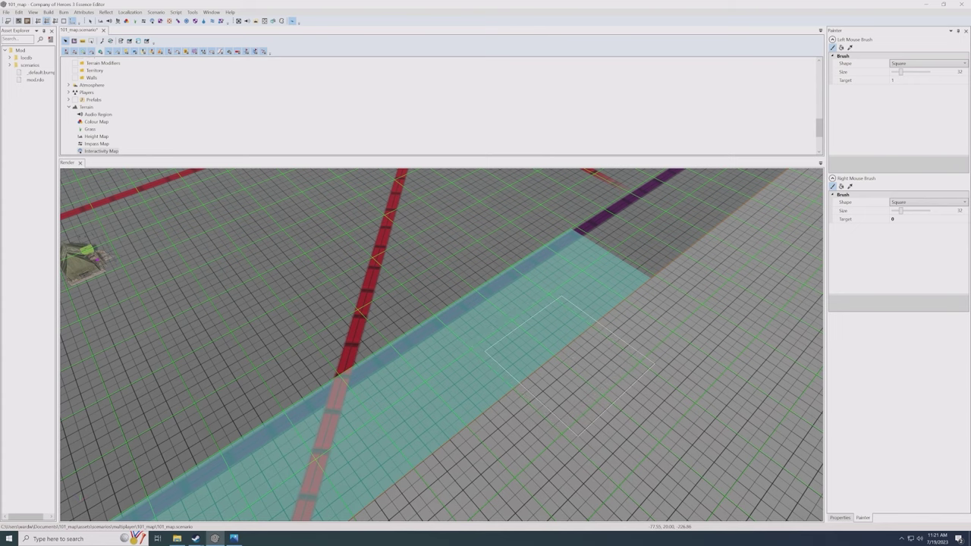
- Leave interactivity painting by selecting the Walls layer, and select the Player 1 starting position with the selection tool
scroll(569, 364, "down", 10)
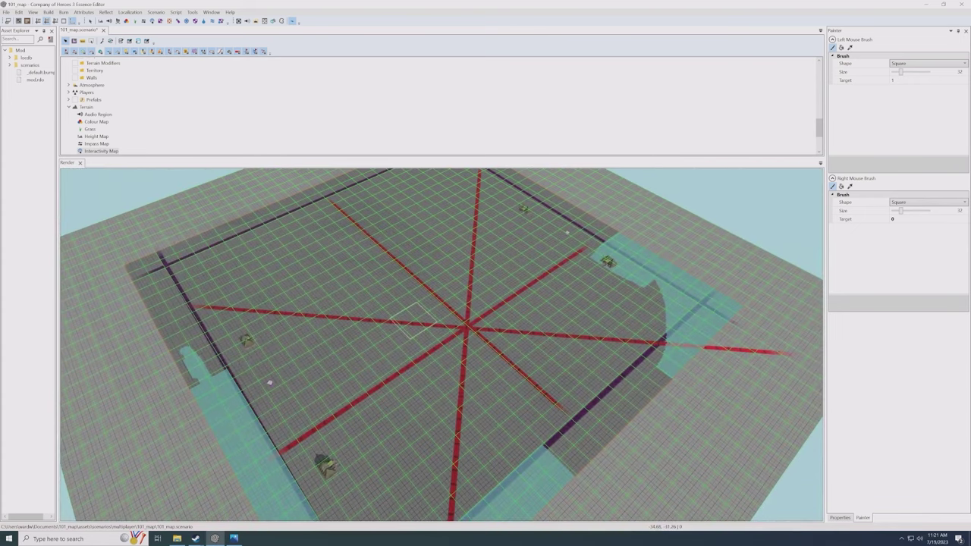
middle_click_drag(414, 320, 478, 320)
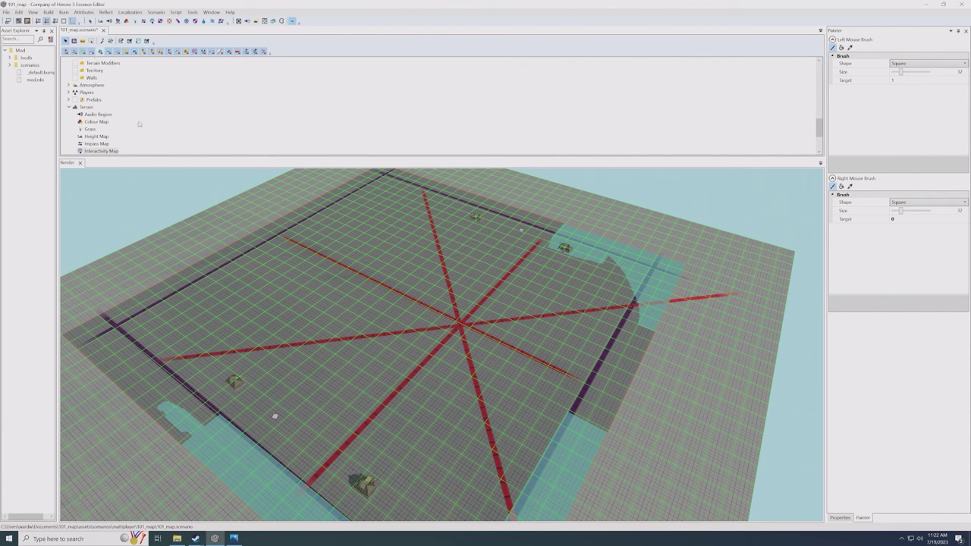
left_click(91, 77)
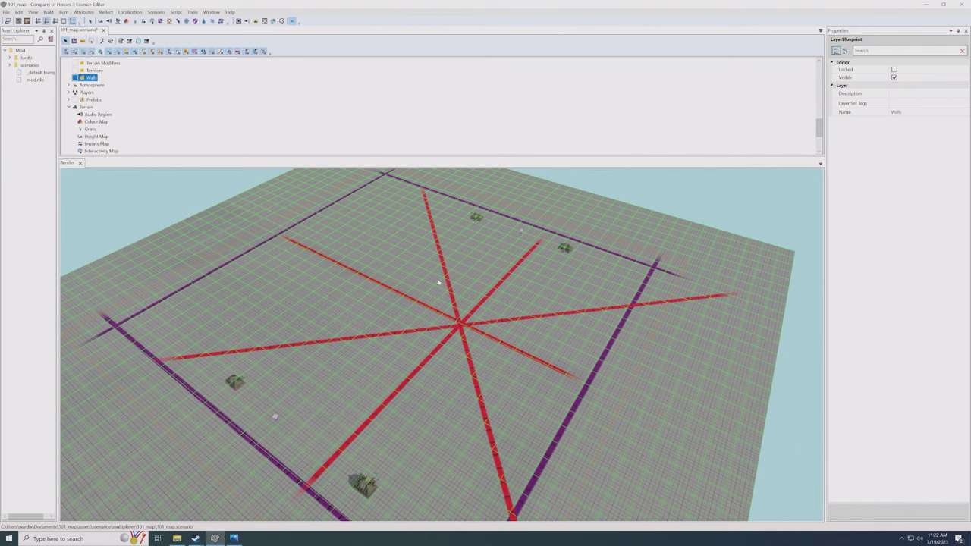
middle_click_drag(438, 281, 419, 276)
scroll(419, 277, "up", 3)
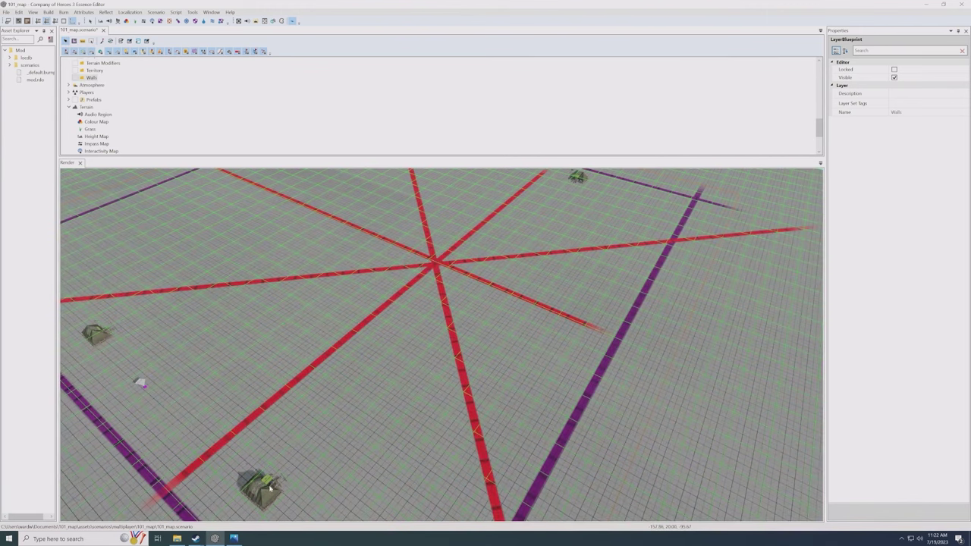
left_click(269, 487)
middle_click_drag(328, 460, 355, 429)
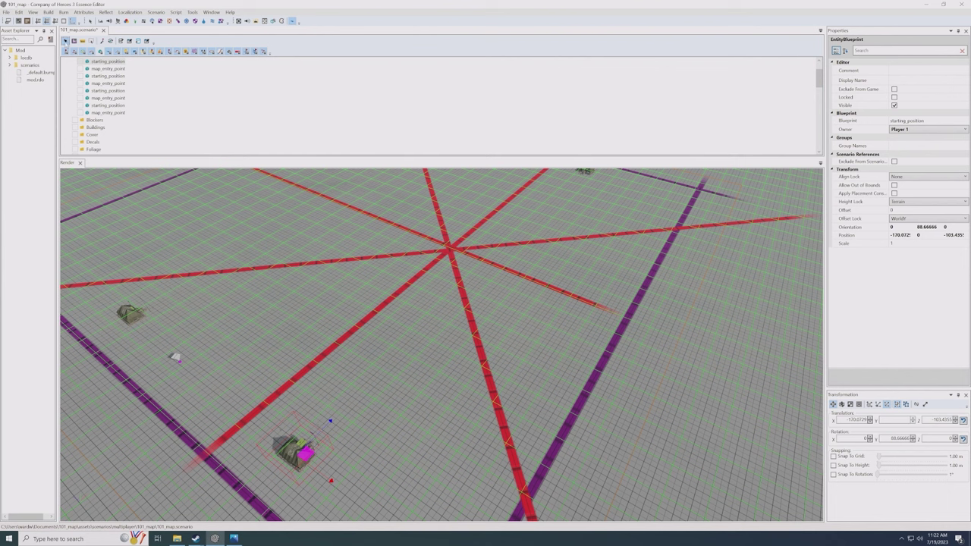
left_click(65, 41)
- Run Regenerate All on the scenario and view the map
scroll(336, 313, "up", 2)
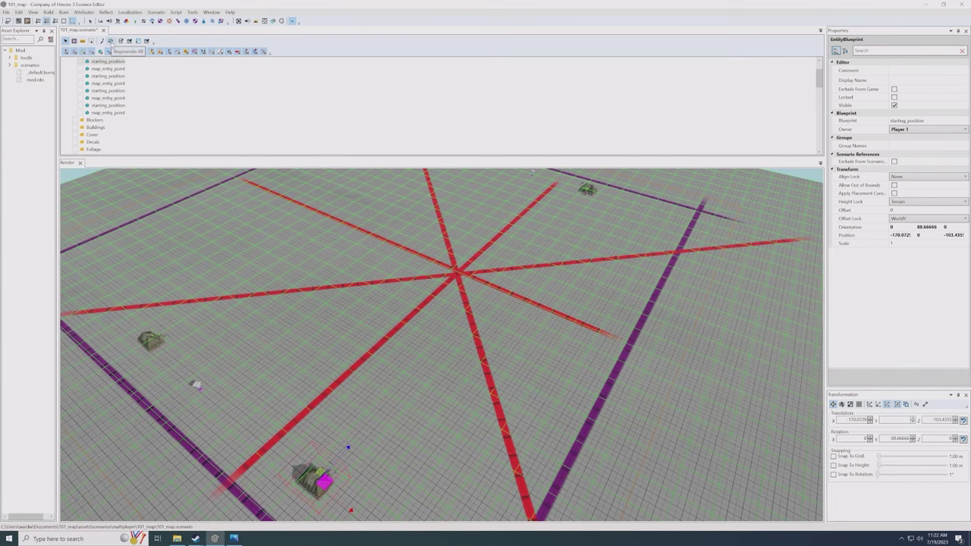
left_click(110, 41)
scroll(417, 327, "down", 1)
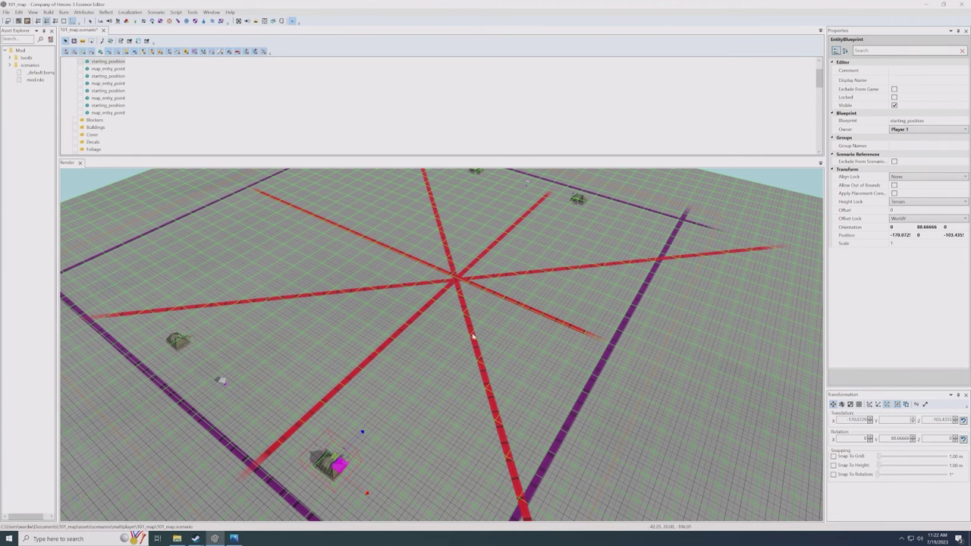
scroll(464, 337, "up", 1)
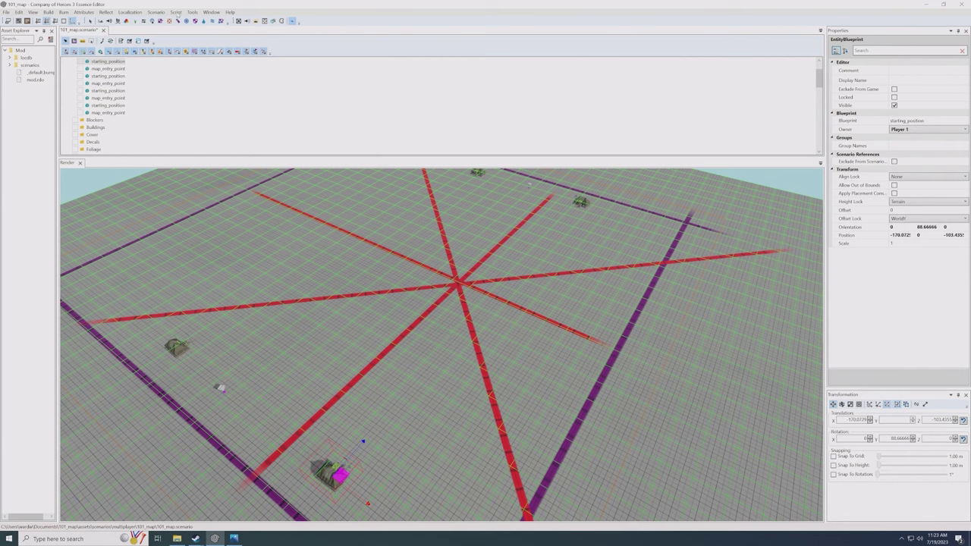
- Turn off the atmosphere fog display for the scenario
left_click(157, 12)
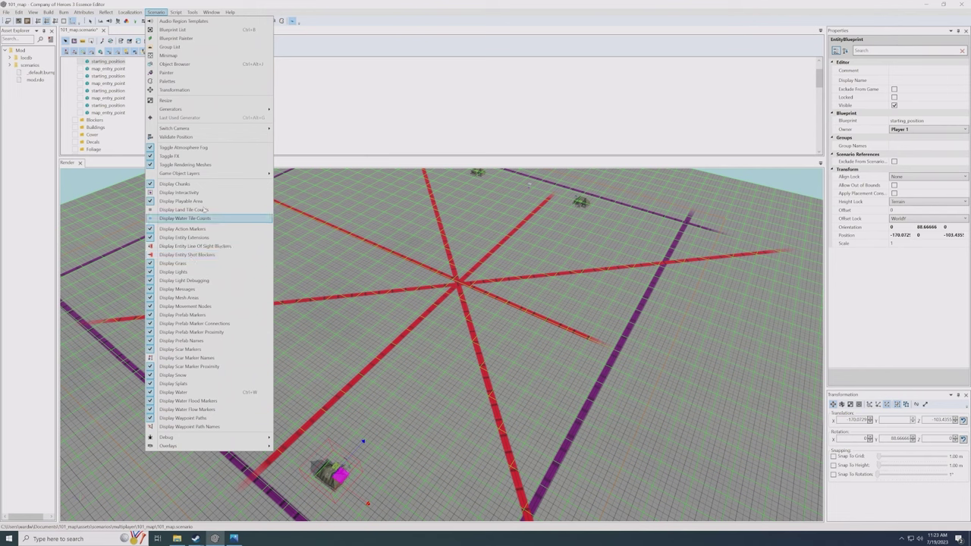
left_click(201, 148)
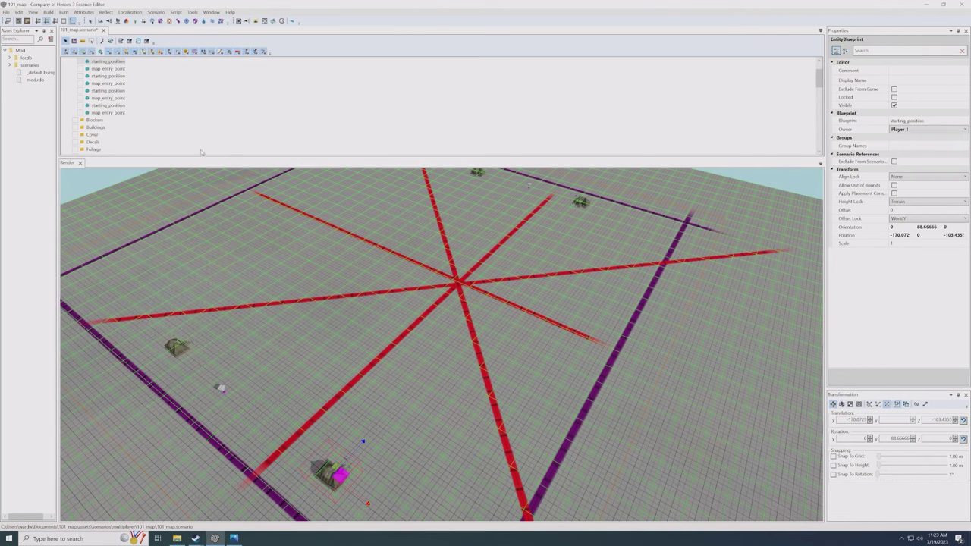
left_click(155, 12)
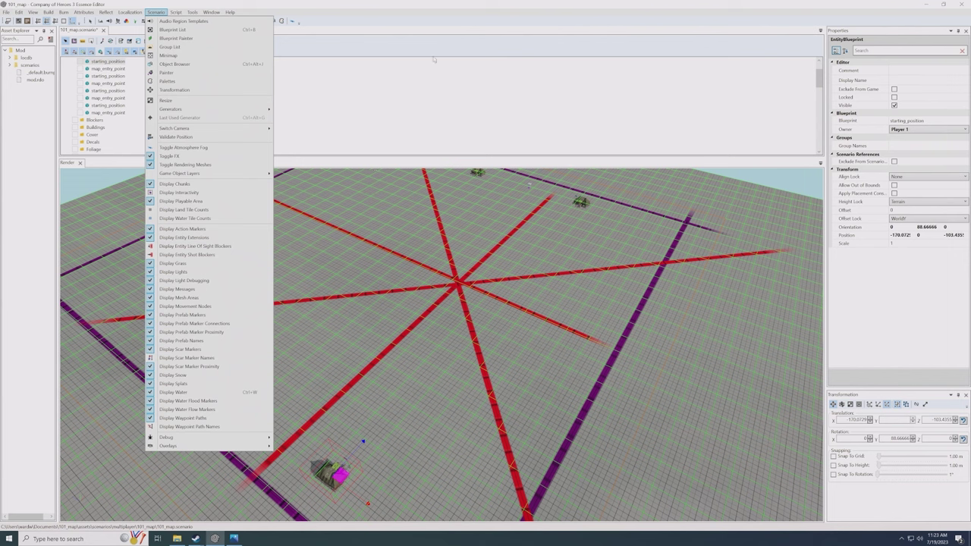
left_click(438, 7)
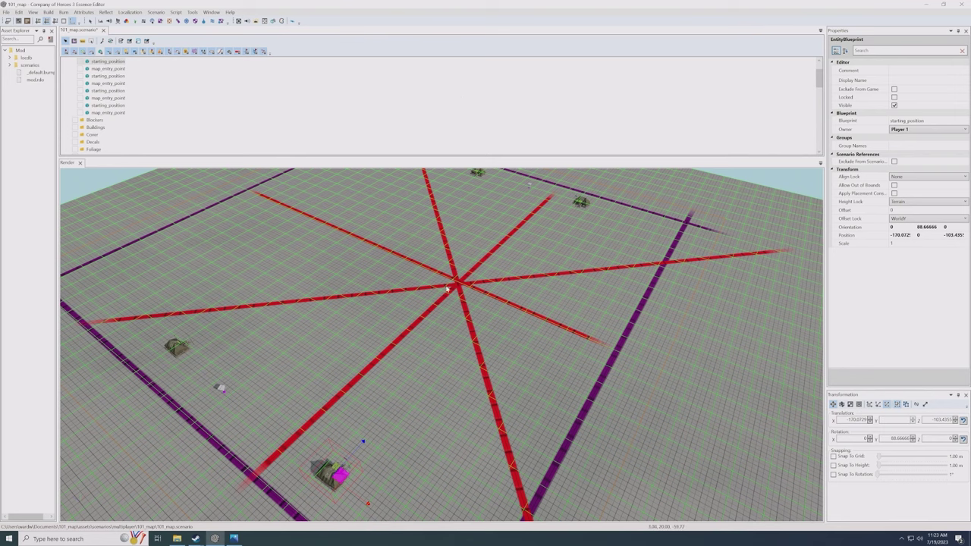
- Activate the Territory Map and examine its sectors across the whole playable area
key("Up")
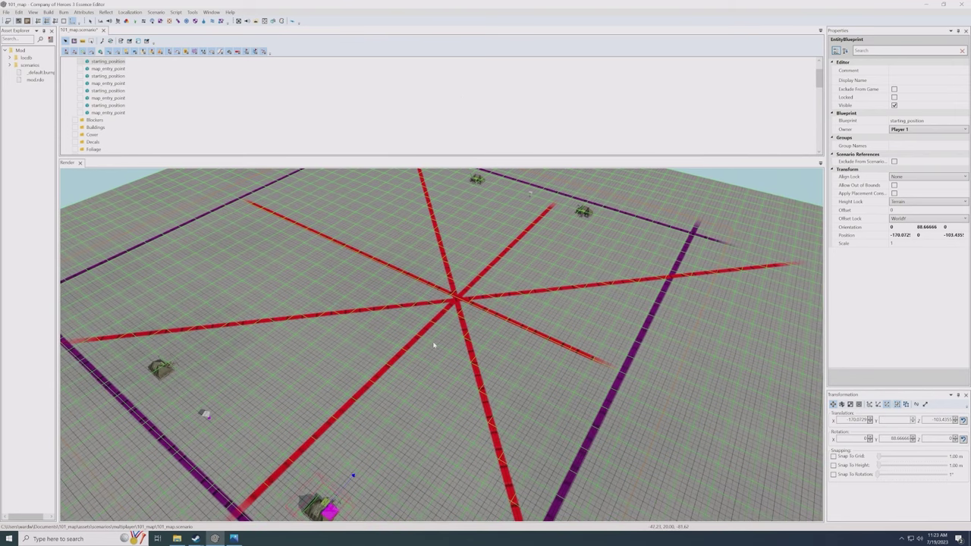
mouse_move(441, 345)
middle_mouse_down()
mouse_move(444, 317)
mouse_move(444, 332)
middle_mouse_up()
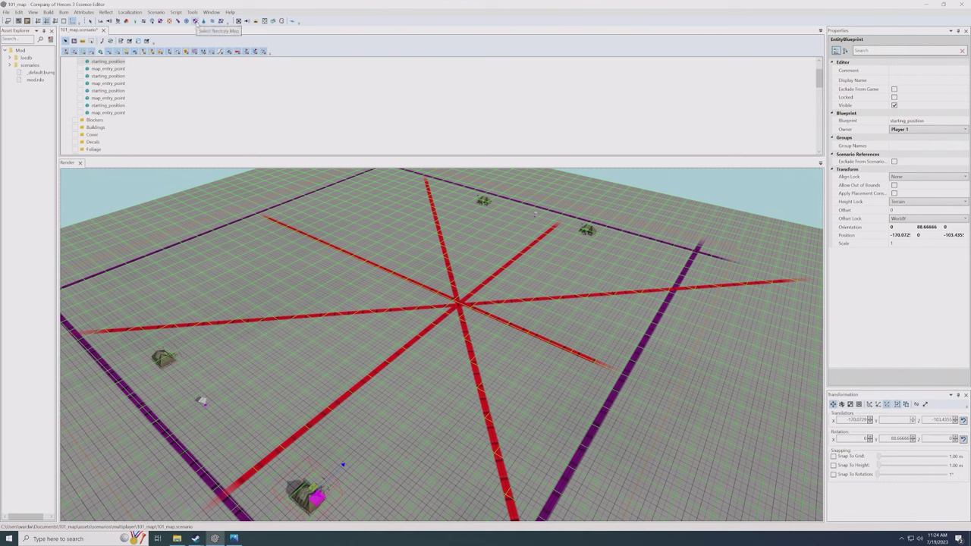
left_click(195, 21)
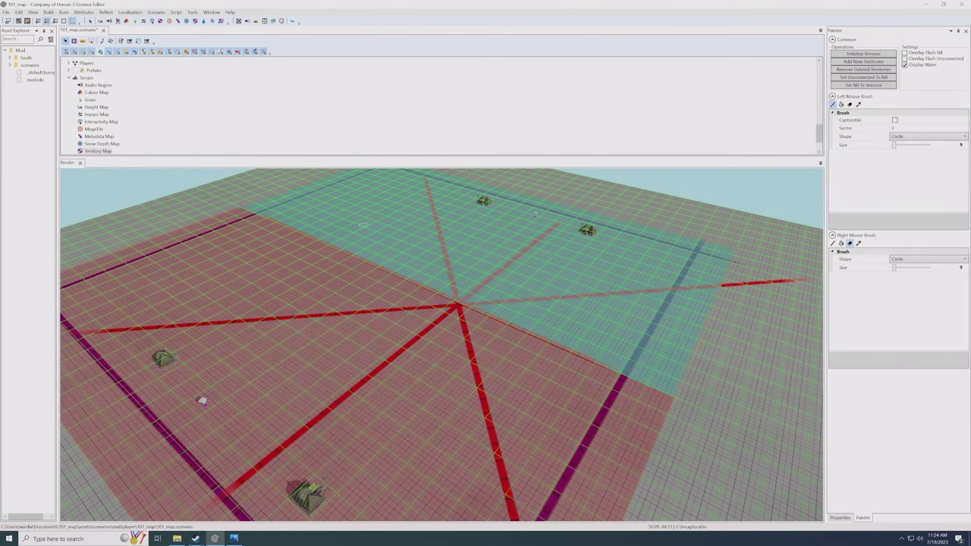
scroll(363, 227, "down", 3)
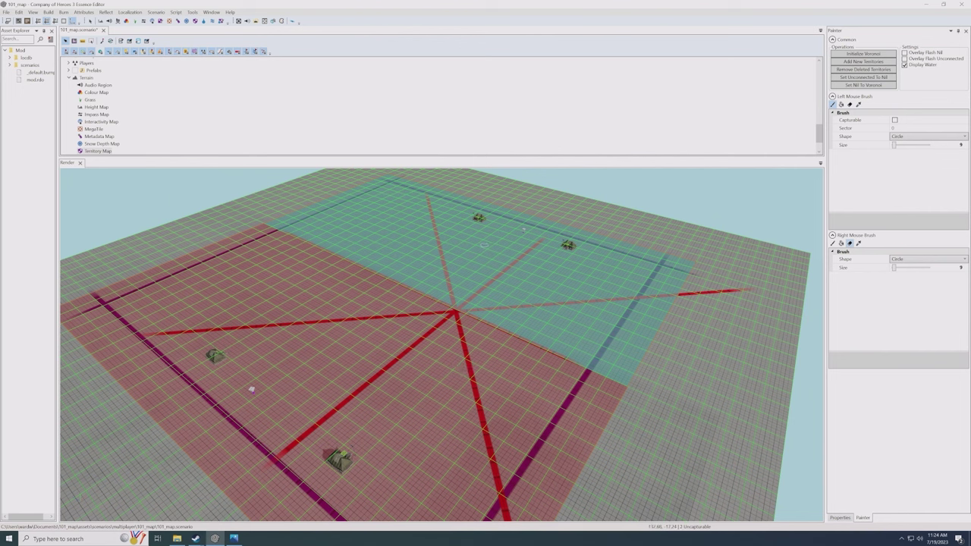
- Try moving Player 4's starting position and entry point into the opposing team's half and view the Territory Map
scroll(123, 93, "up", 2)
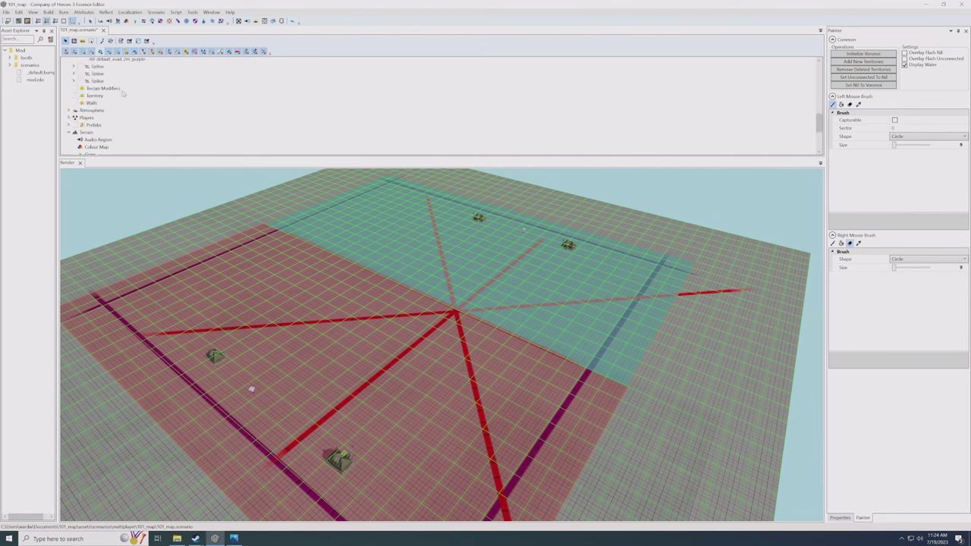
left_click(101, 82)
mouse_move(472, 206)
left_mouse_down()
mouse_move(496, 229)
mouse_move(319, 280)
mouse_move(300, 273)
left_mouse_up()
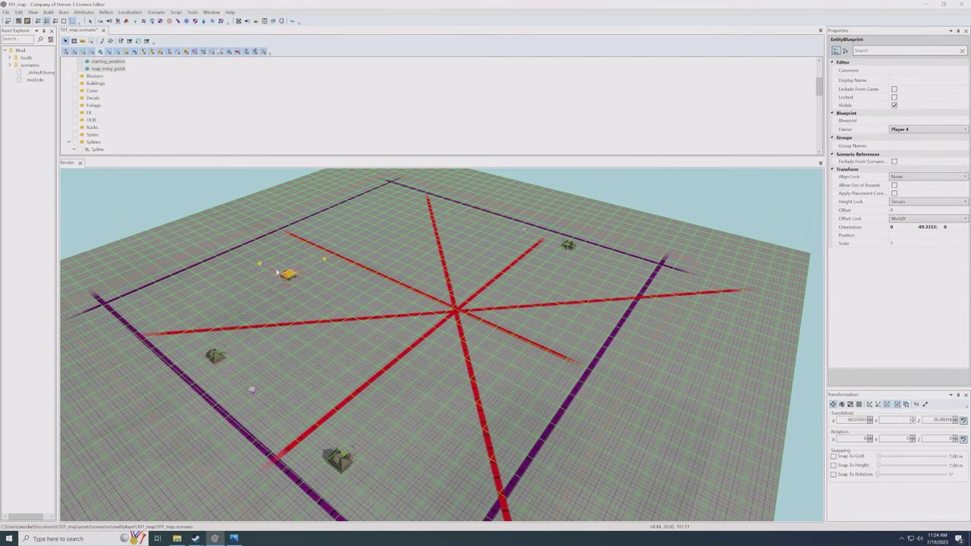
left_click(195, 21)
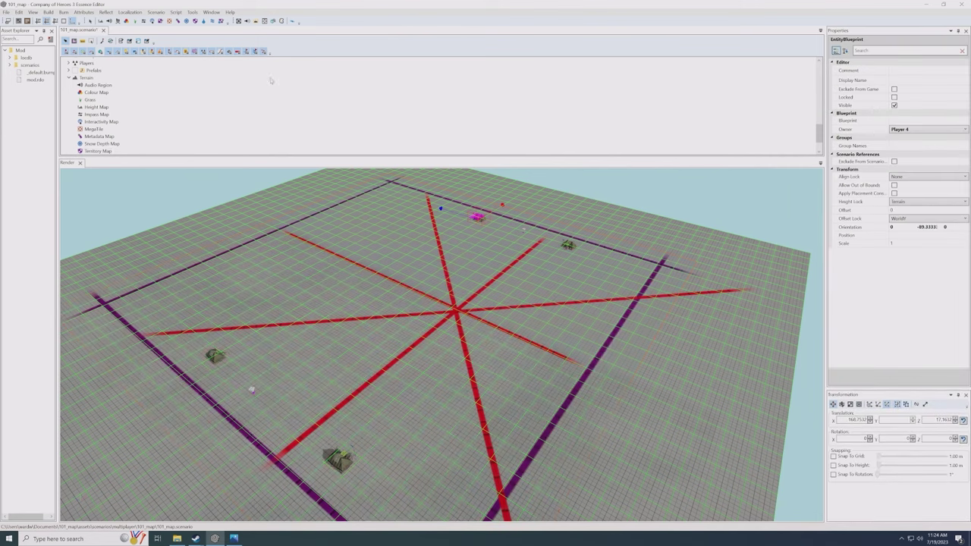
- Reinitialize the Voronoi sectors on the Territory Map and save the scenario
left_click(194, 21)
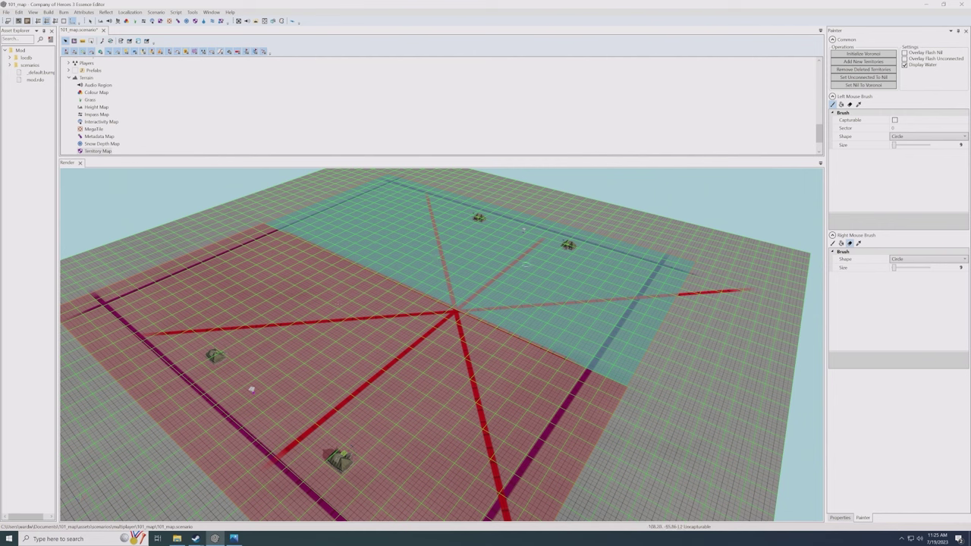
left_click(884, 54)
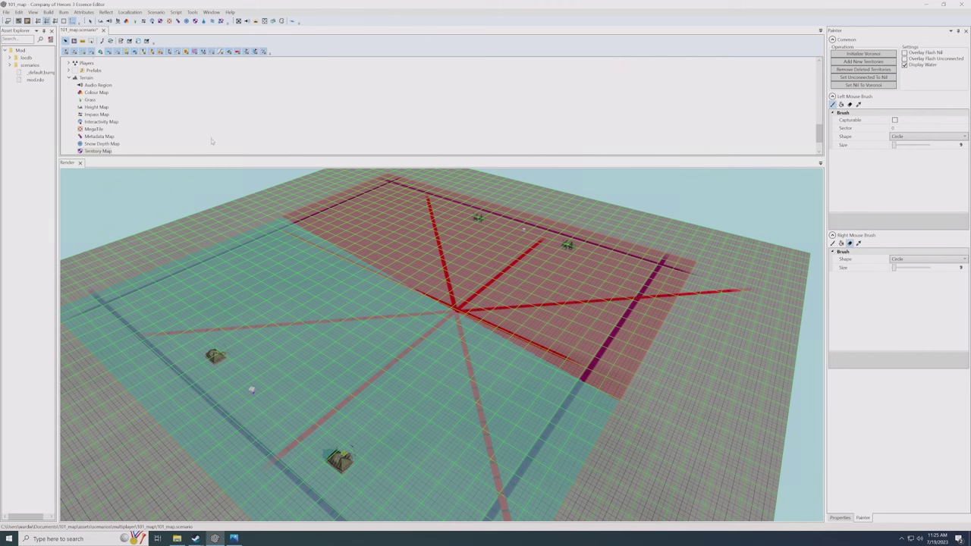
key("ctrl+s")
- Turn on Overlay Flash Nil and Overlay Flash Unconnected for the Territory Map
left_click(63, 13)
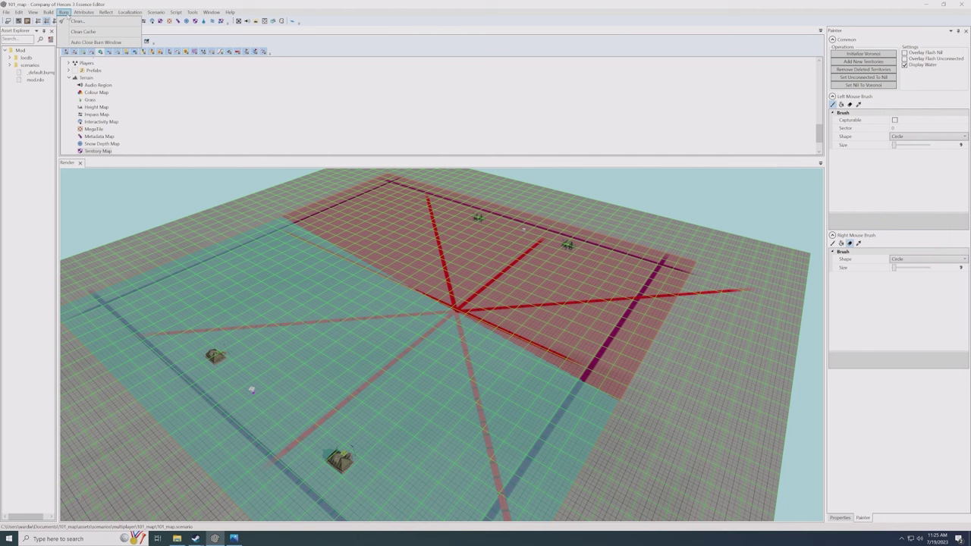
left_click(244, 5)
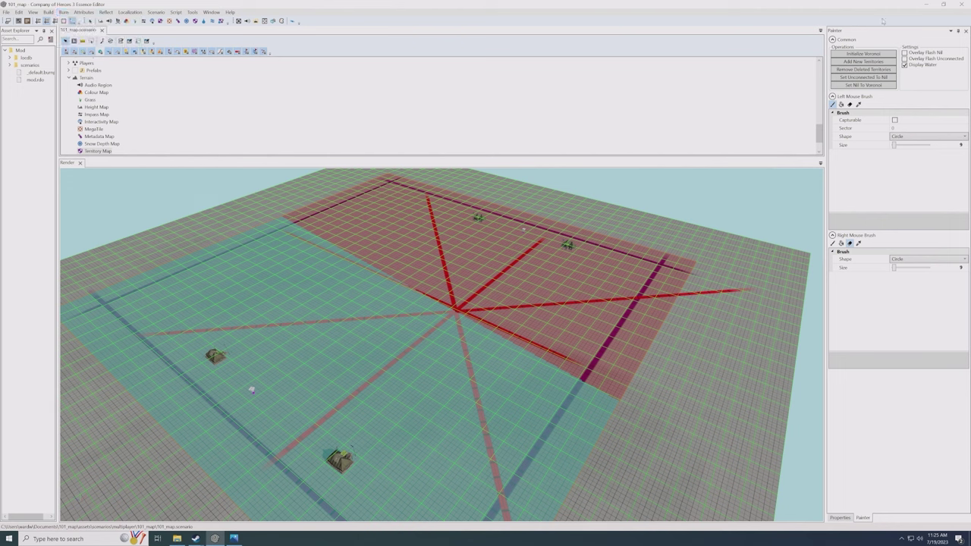
left_click(921, 60)
- Try saving with the Player 2 and Player 4 bases and their team territory moved into the opposing sector, and inspect the reported error
scroll(486, 129, "up", 4)
scroll(106, 88, "up", 2)
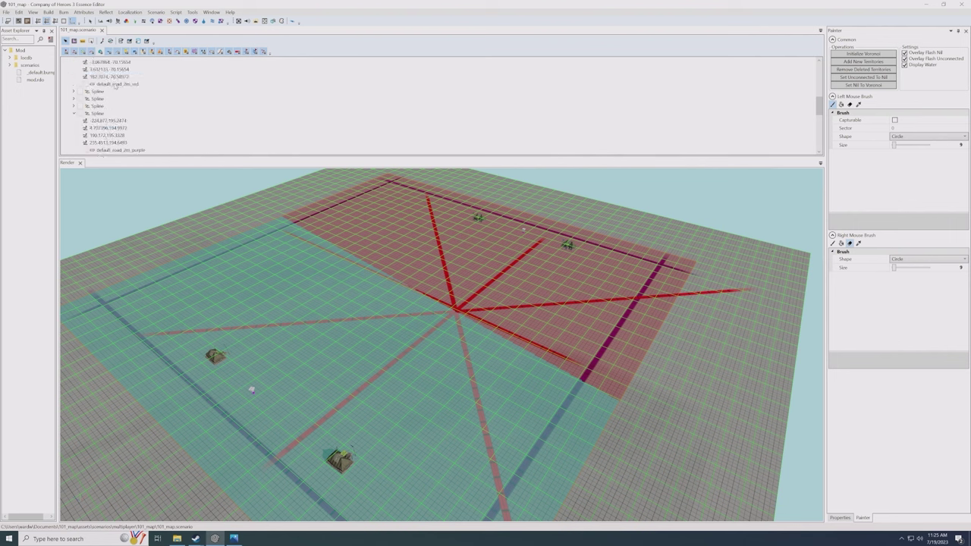
left_click(116, 85)
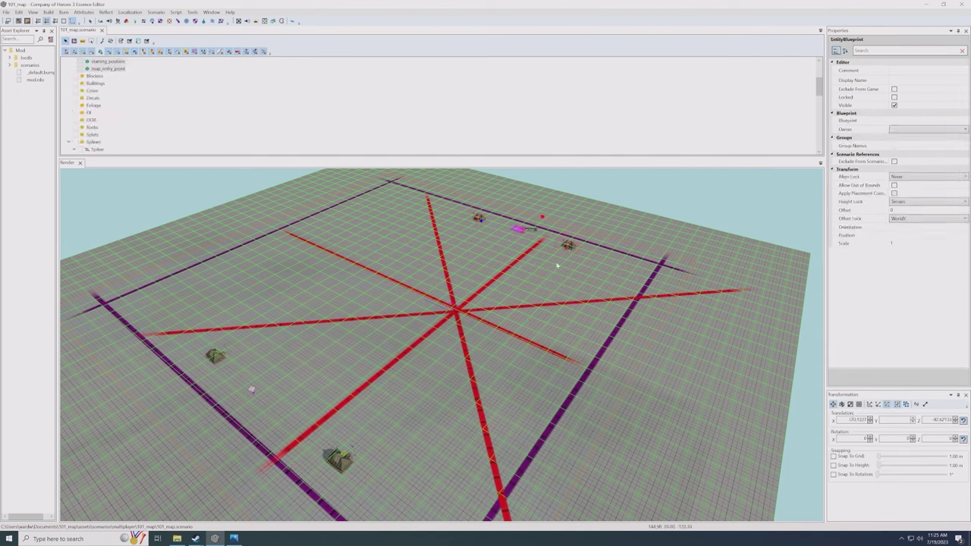
left_click_drag(359, 317, 361, 318)
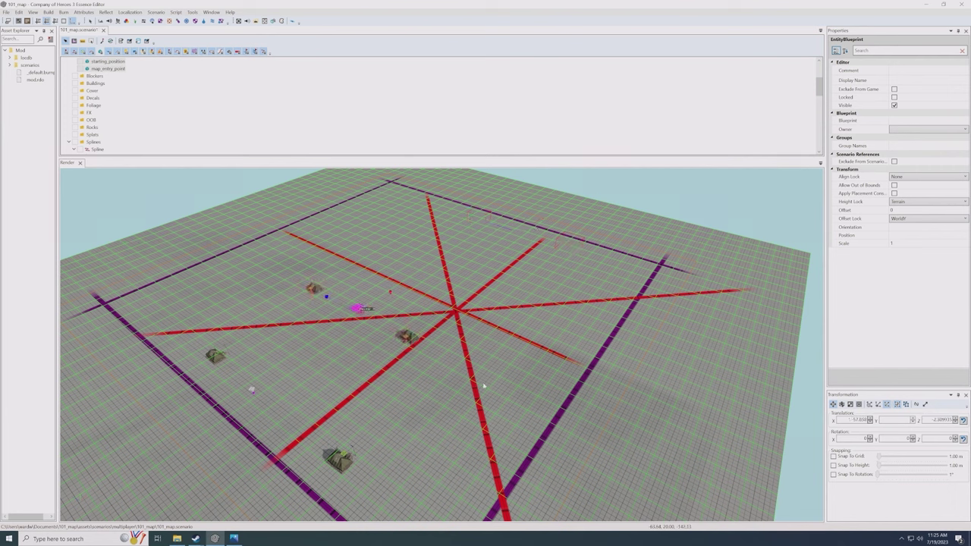
key("ctrl+s")
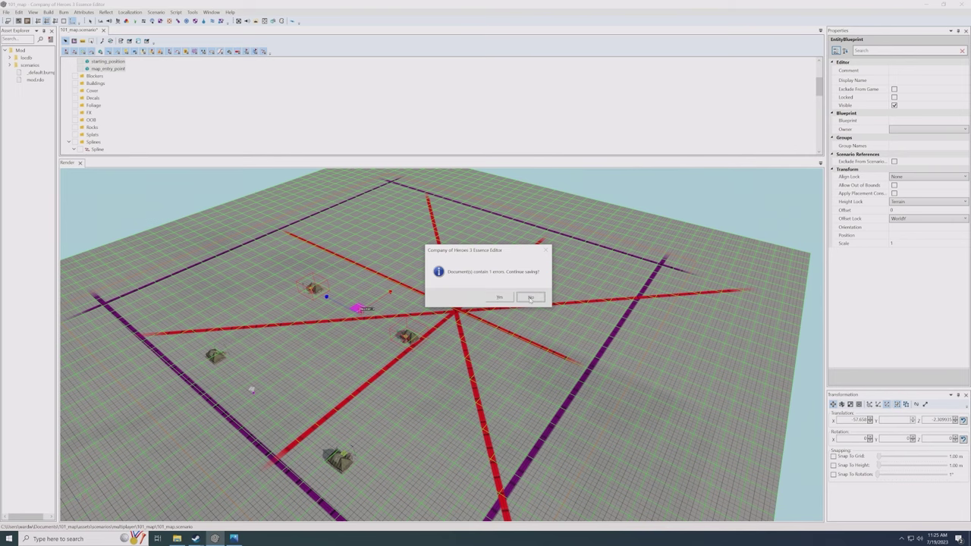
left_click(531, 298)
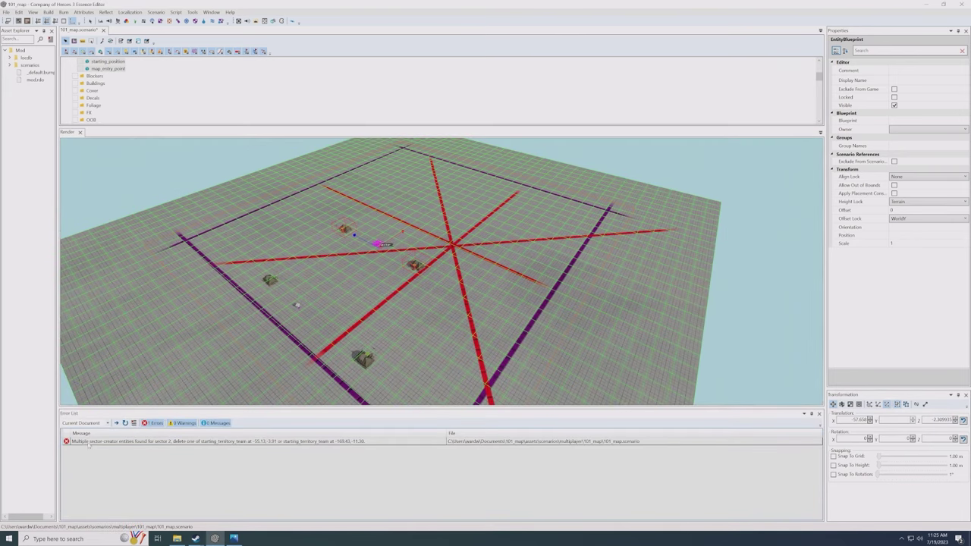
left_click(106, 443)
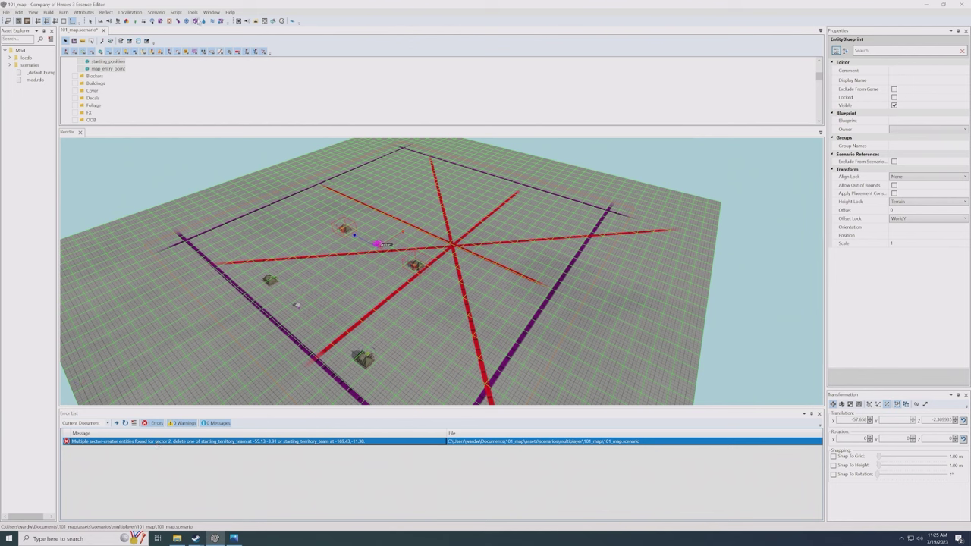
- Try erasing territory along the border between the two sectors with a size 29 brush, and undo the trial changes
left_click(199, 21)
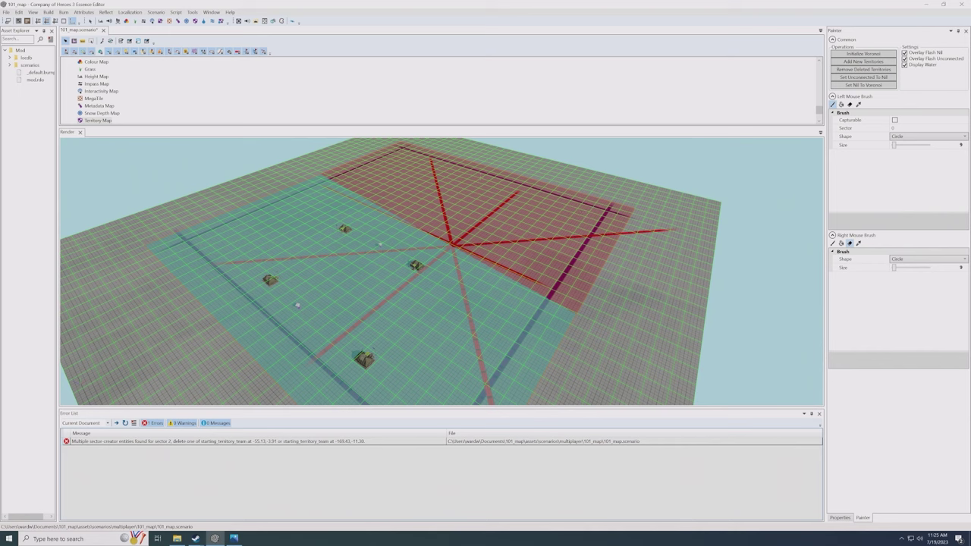
left_click(849, 104)
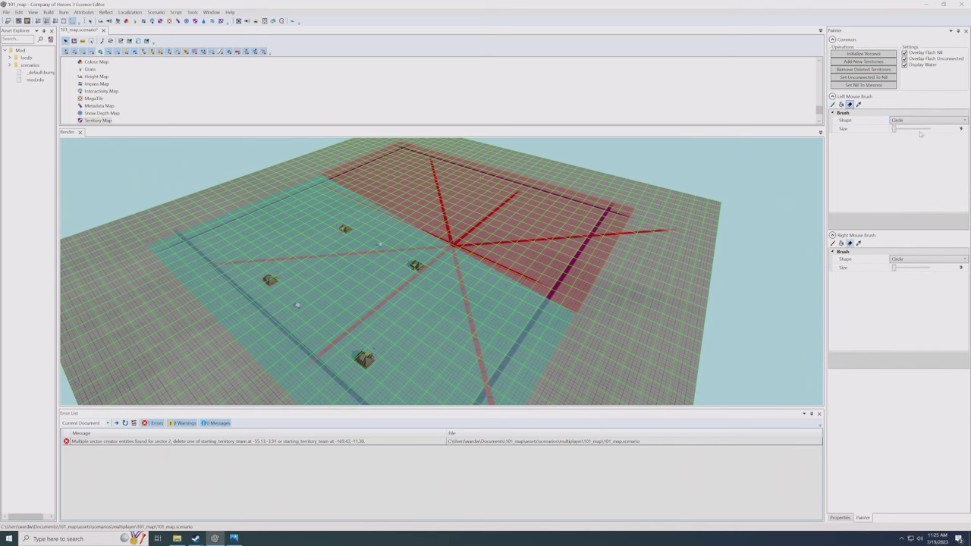
left_click_drag(894, 129, 900, 129)
left_click_drag(302, 167, 629, 327)
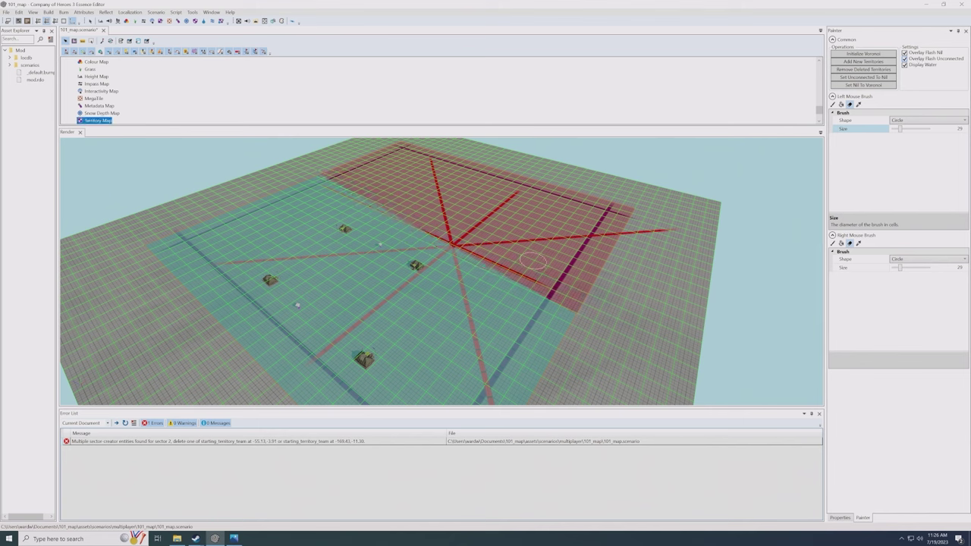
key("ctrl+z")
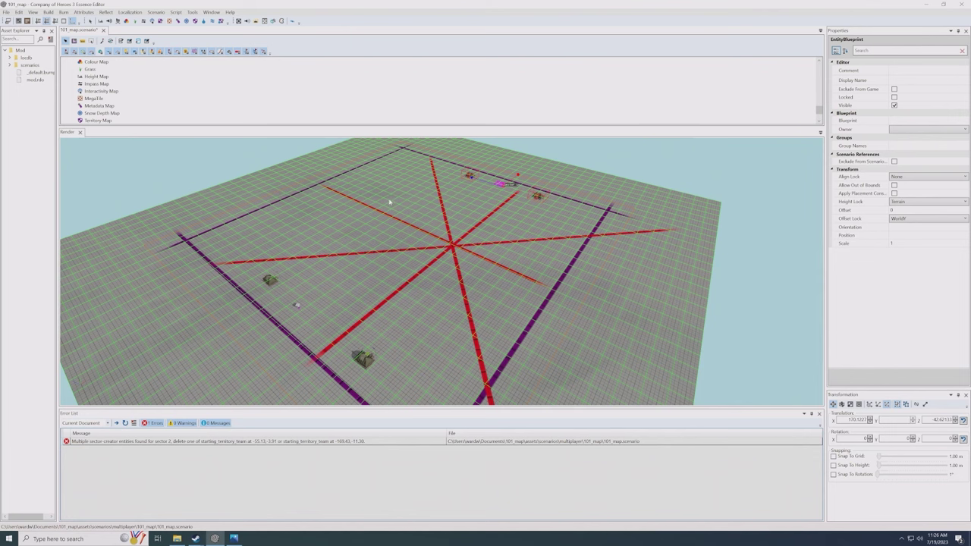
- Try moving the Player 1 starting position outside the purple boundary, and undo the move
scroll(125, 99, "up", 6)
left_click(119, 66)
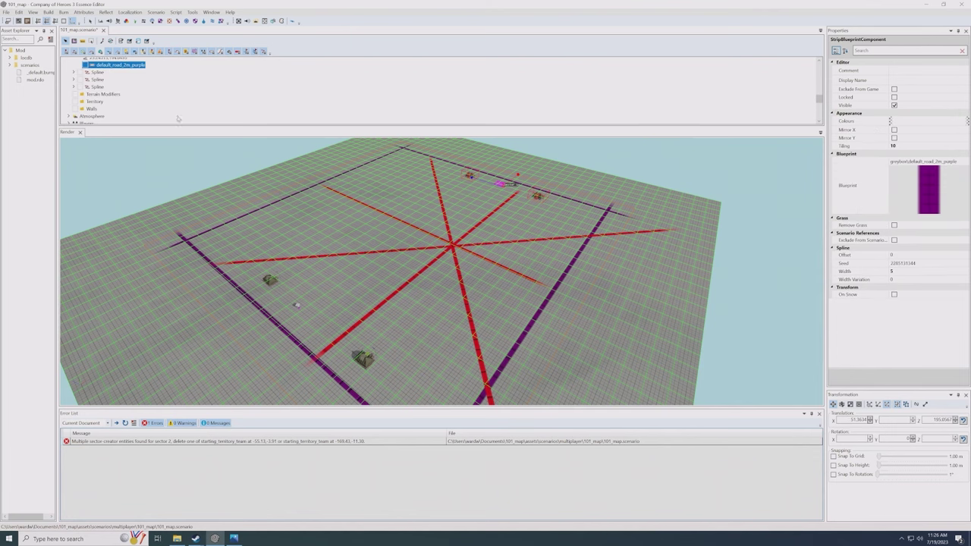
scroll(441, 272, "up", 8)
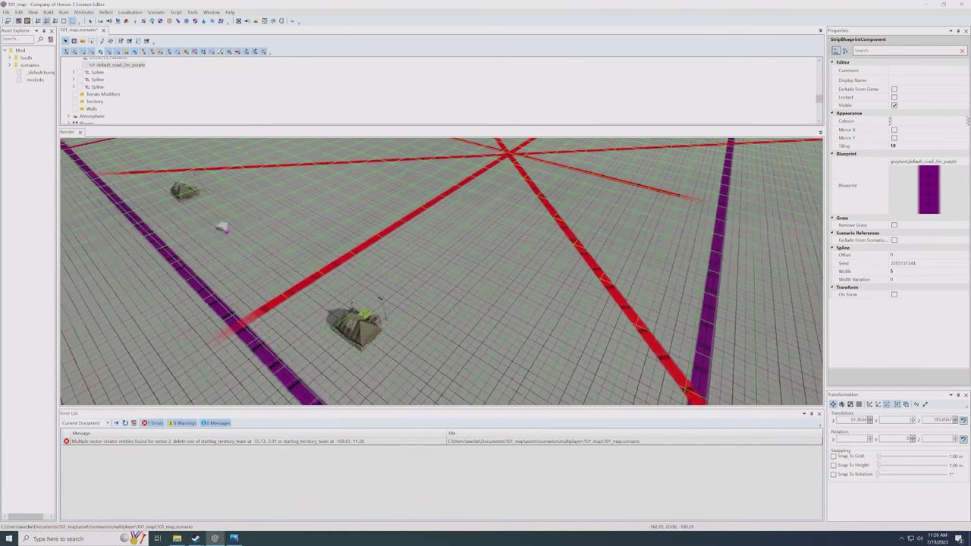
left_click(370, 293)
middle_click_drag(370, 293, 328, 325)
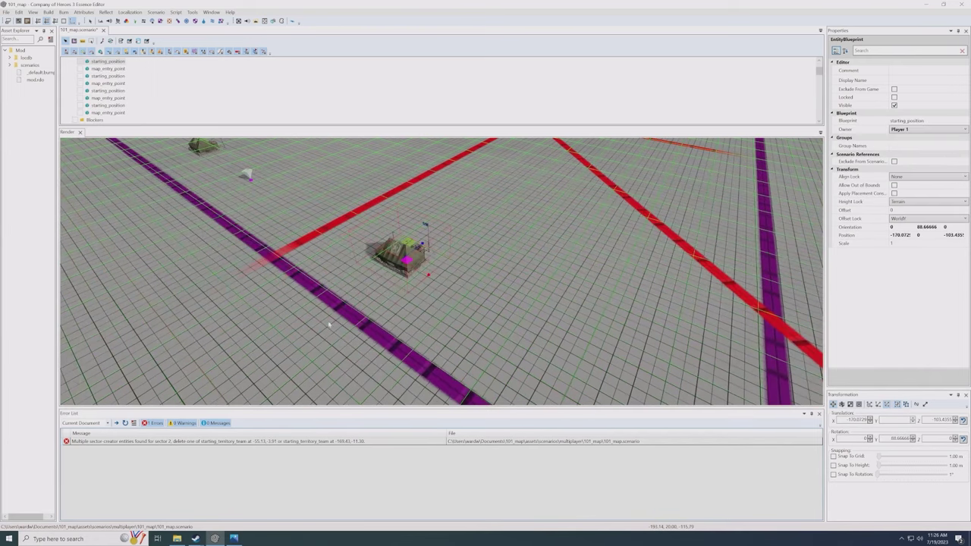
right_click(312, 362)
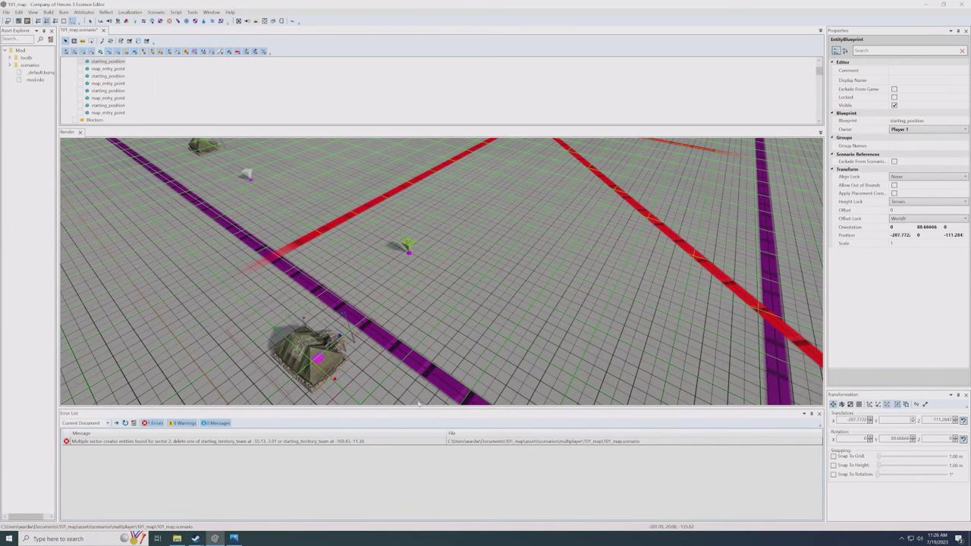
key("ctrl+z")
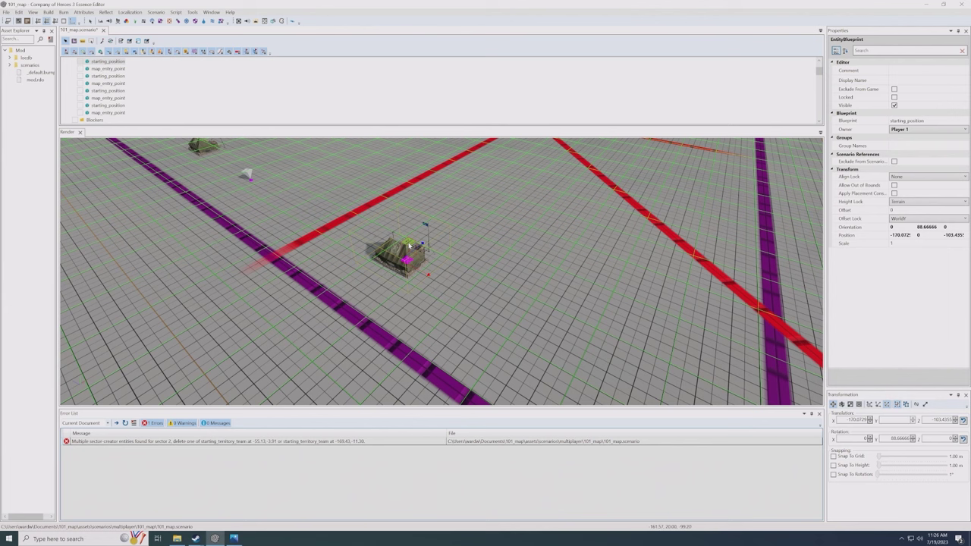
- Move Player 1's map entry point outside the purple boundary behind its base, to about X -207.8, Z -112.1
left_click(409, 246)
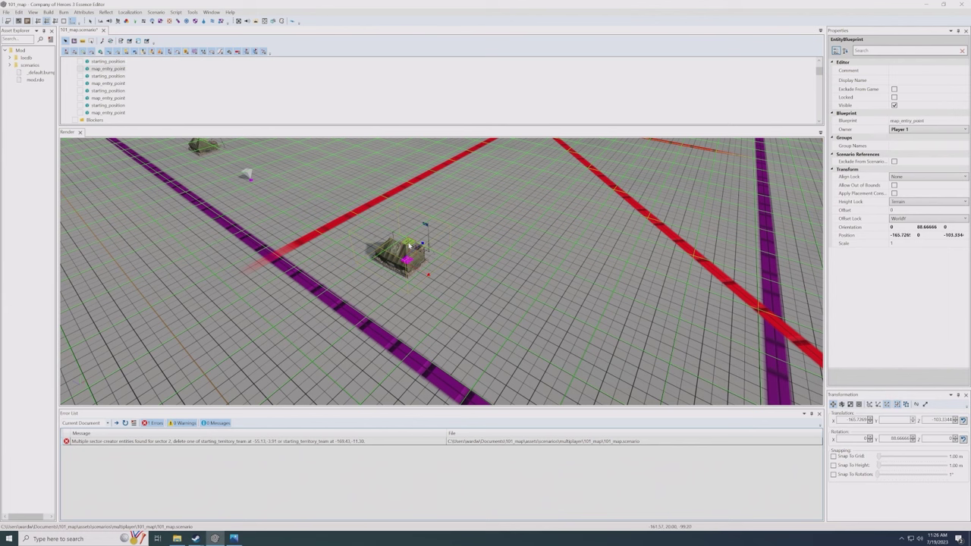
right_click(314, 364)
- Move Player 3's map entry point outside the purple boundary behind its base, to about X -207.9, Z 31.7
middle_click_drag(249, 310, 365, 398)
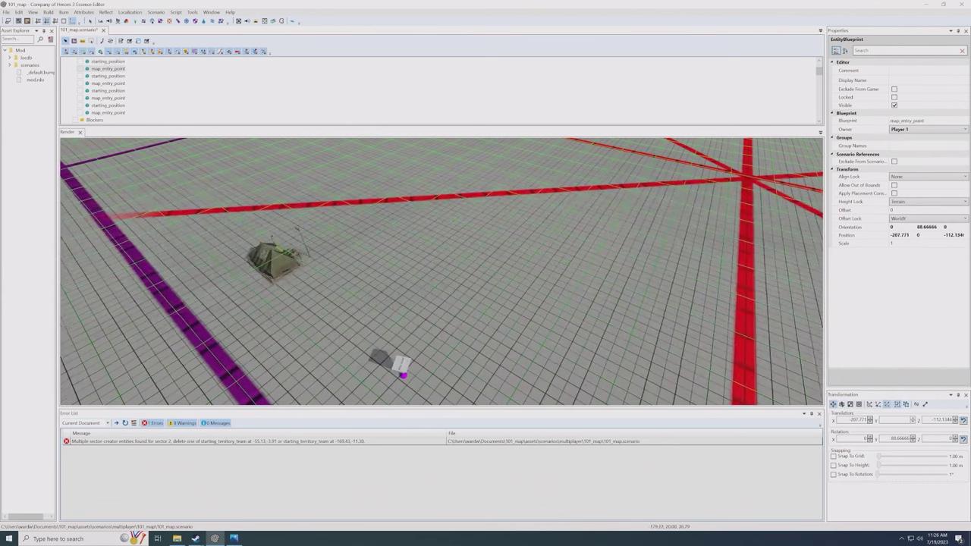
middle_click_drag(394, 353, 341, 307)
middle_click_drag(341, 242, 354, 268)
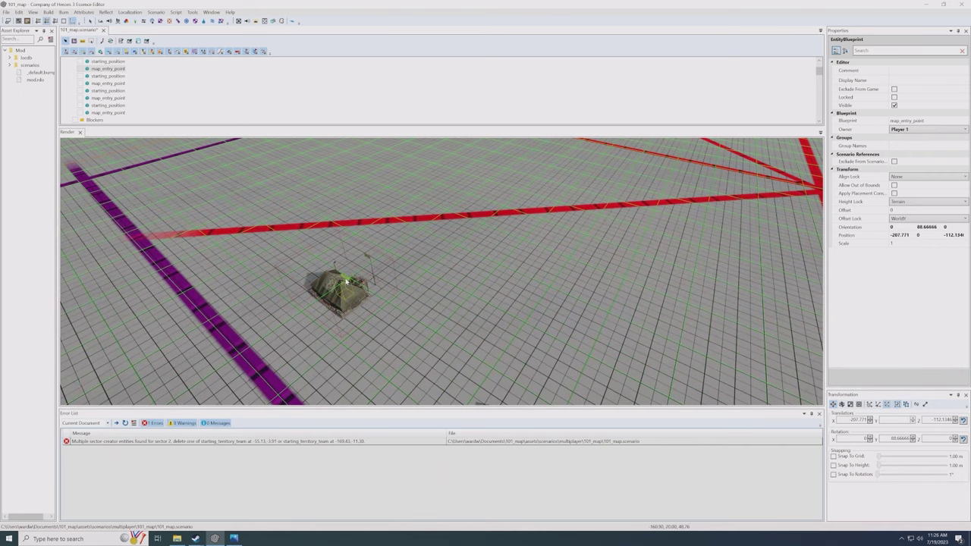
left_click(346, 282)
left_click(346, 282)
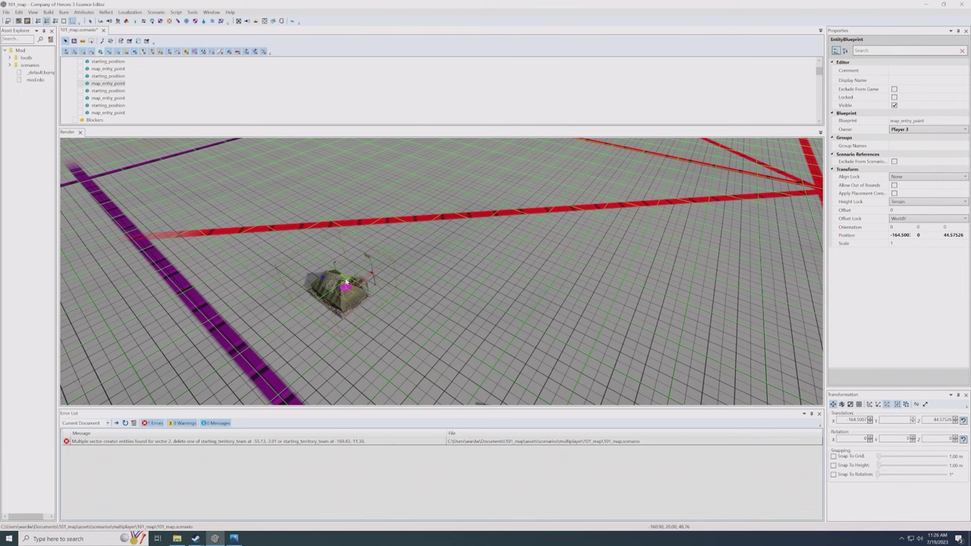
left_click(346, 282)
left_click(346, 282)
left_click(346, 283)
left_click(346, 282)
middle_click_drag(339, 322, 372, 295)
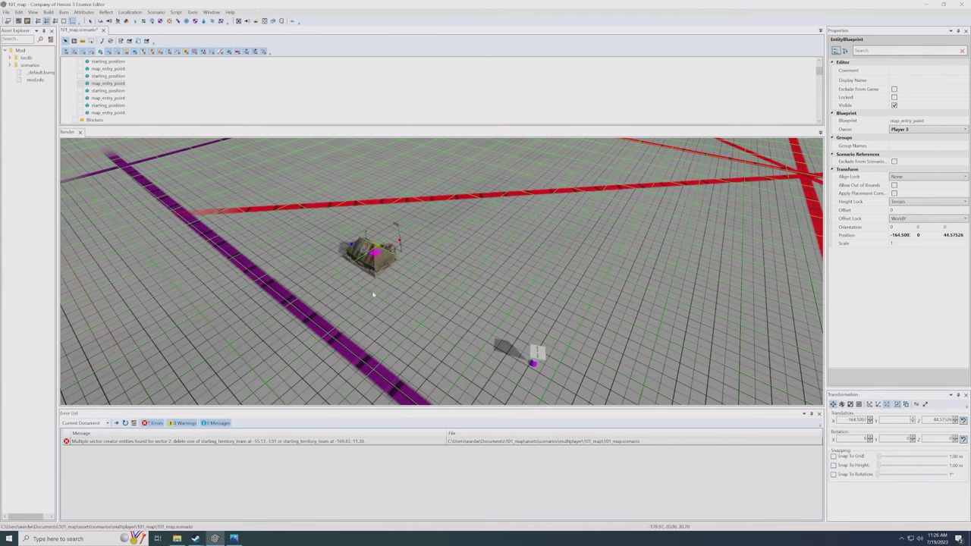
scroll(309, 334, "down", 2)
left_click(289, 328)
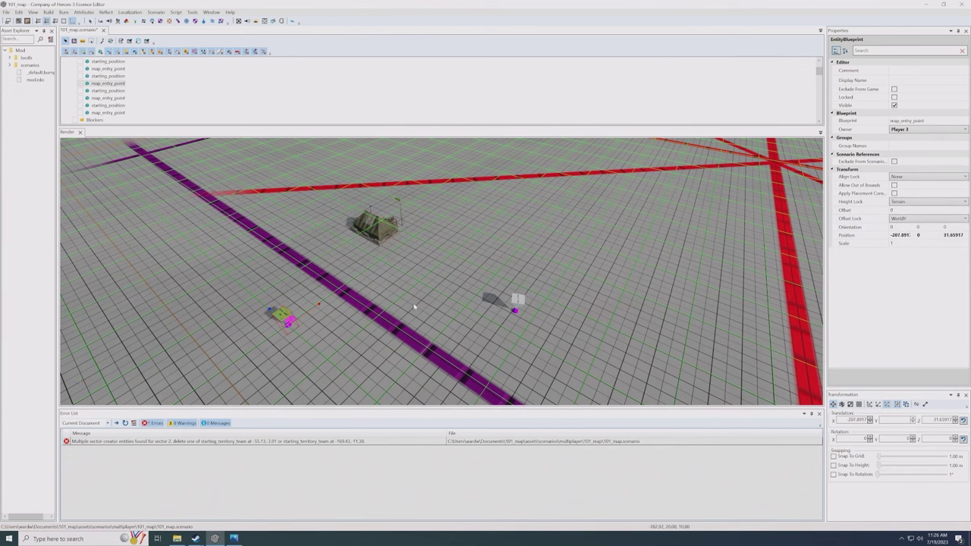
- Move Player 2's map entry point across the purple boundary behind its base, to about X 208.5, Z -111.5
scroll(433, 312, "down", 3)
middle_click_drag(447, 317, 289, 257)
scroll(348, 302, "down", 3)
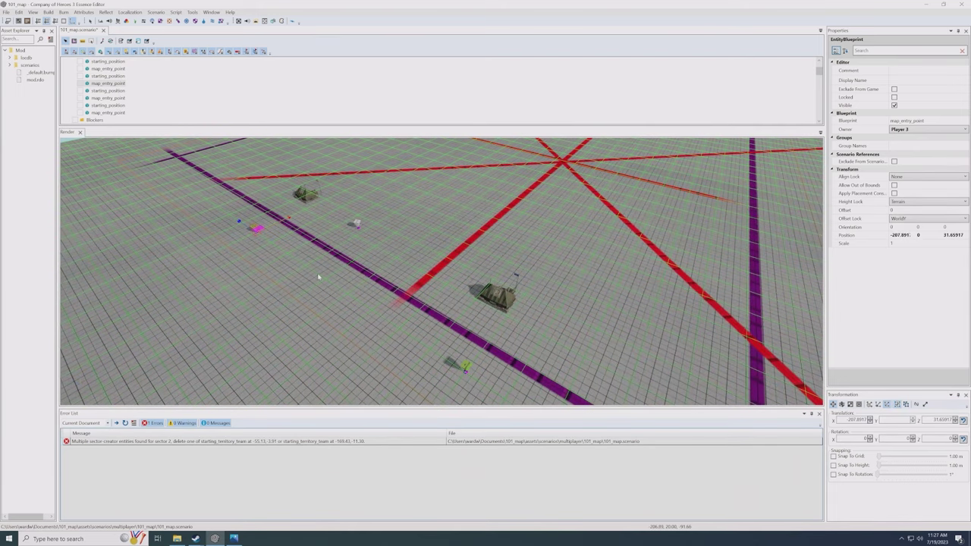
middle_click_drag(645, 198, 581, 256)
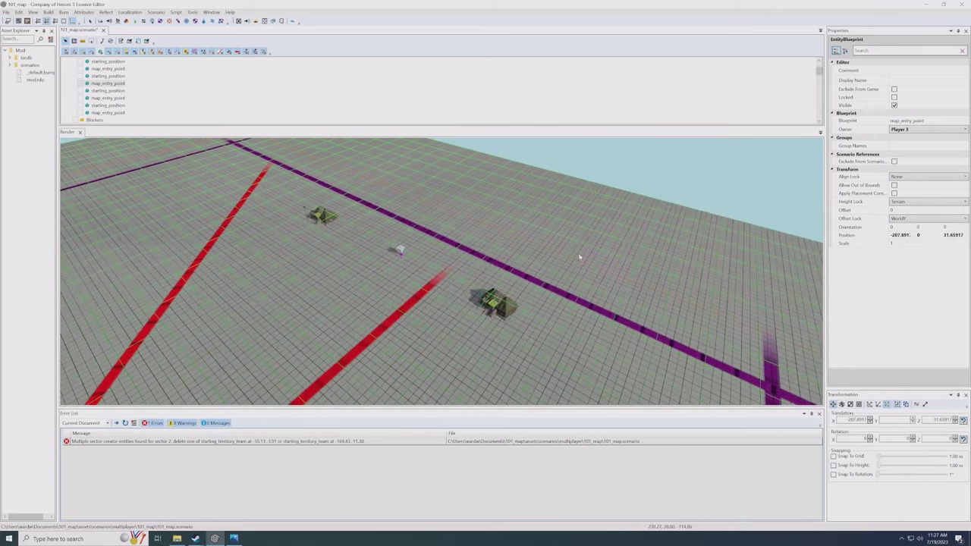
scroll(581, 256, "up", 3)
left_click(523, 325)
middle_click_drag(642, 281, 576, 296)
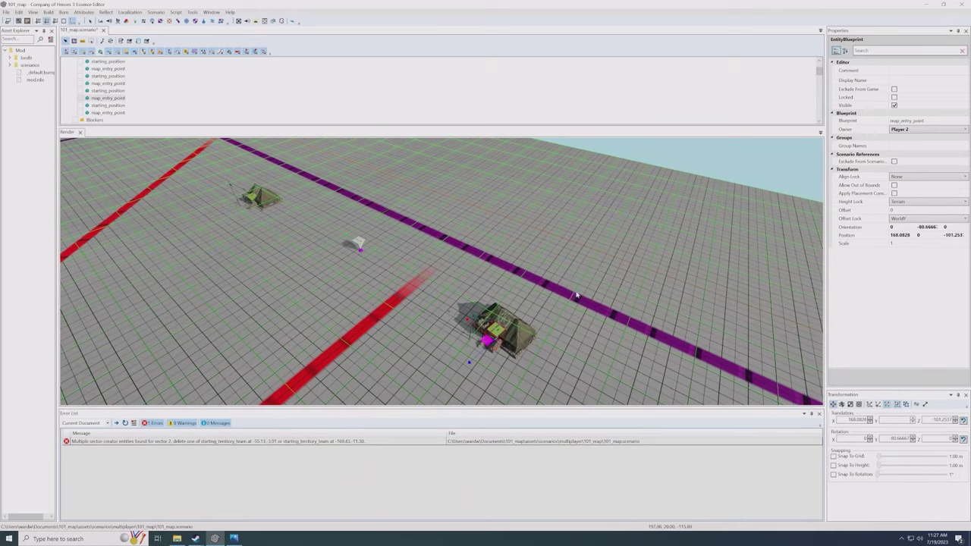
key("space")
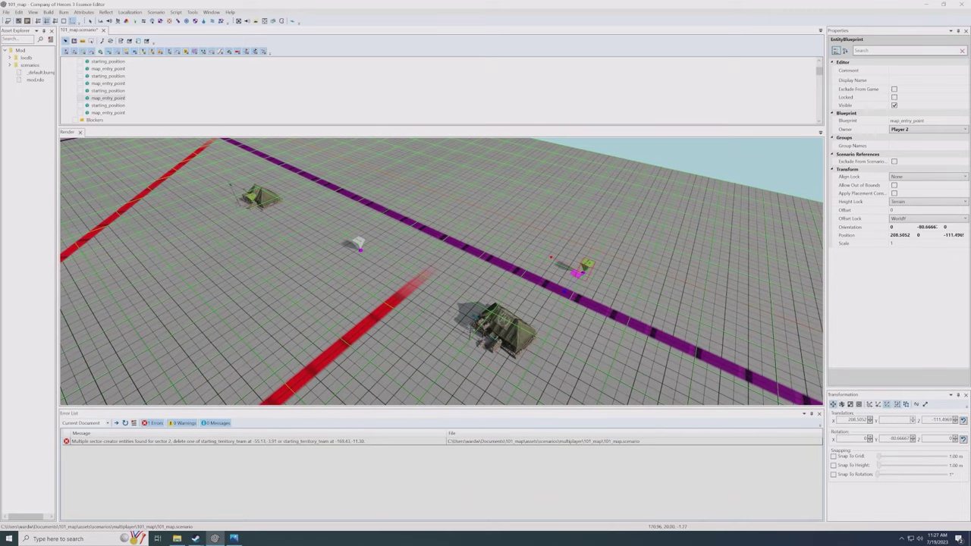
- Move Player 4's map entry point outside the purple boundary behind its base, to about X 212.2, Z 13.2
middle_click_drag(289, 186, 250, 255)
left_click(192, 288)
key("space")
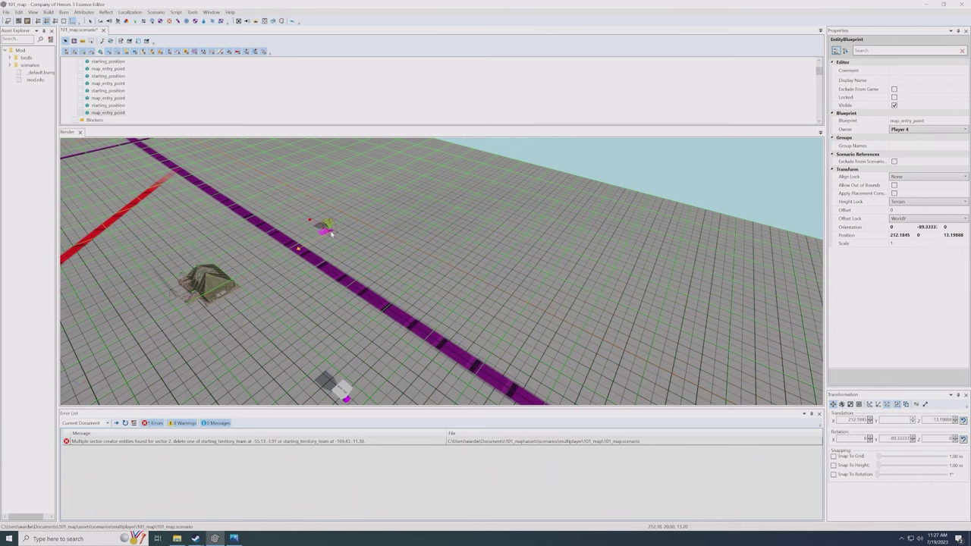
mouse_move(337, 254)
middle_mouse_down()
mouse_move(277, 324)
mouse_move(334, 235)
middle_mouse_up()
- Build the 101_map mod and dismiss the burn log once the archive has been packaged
scroll(279, 317, "down", 8)
middle_click_drag(267, 383, 336, 321)
left_click(319, 296)
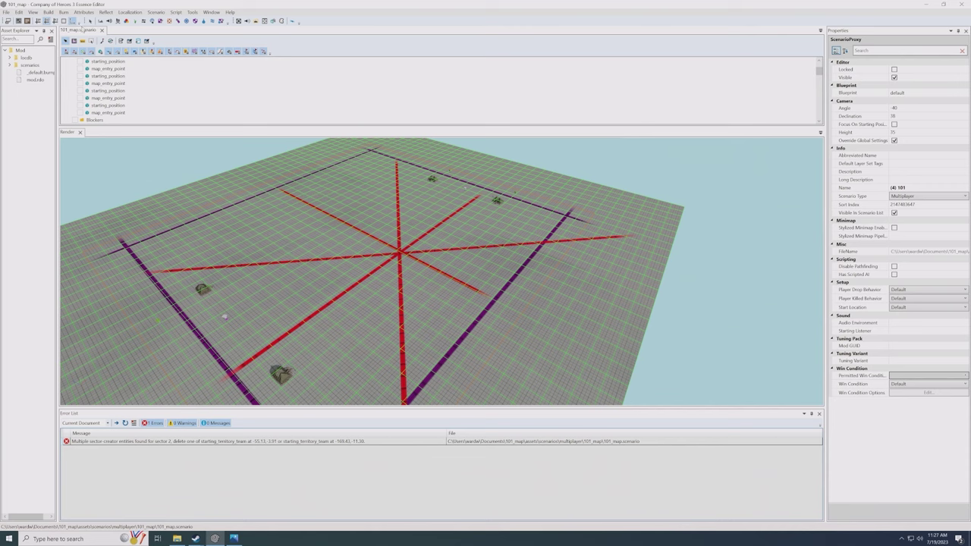
left_click(47, 13)
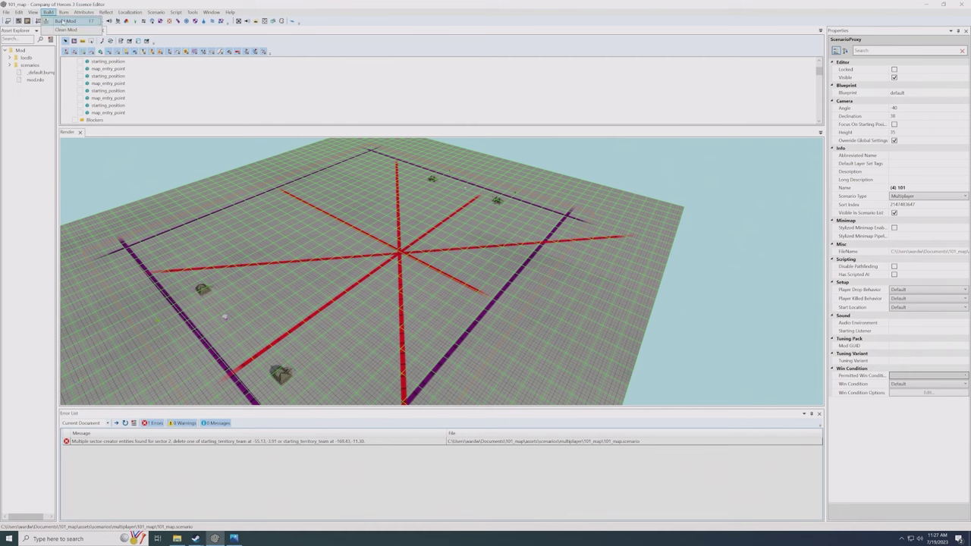
left_click(65, 20)
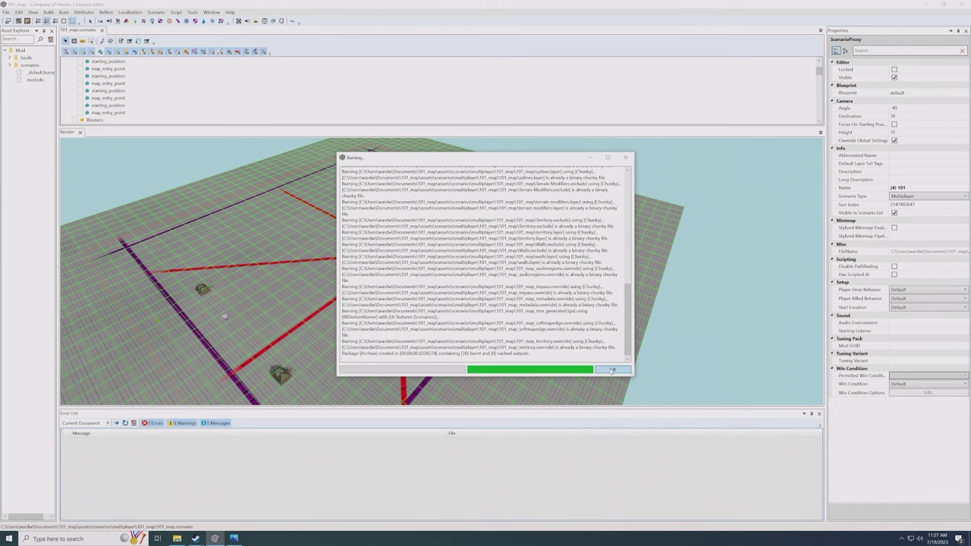
left_click(611, 371)
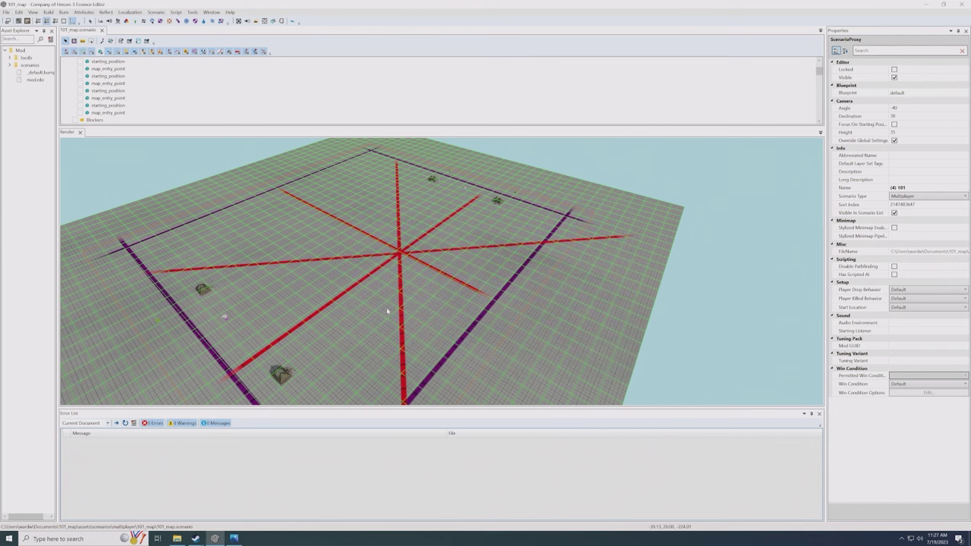
middle_click_drag(373, 305, 359, 300)
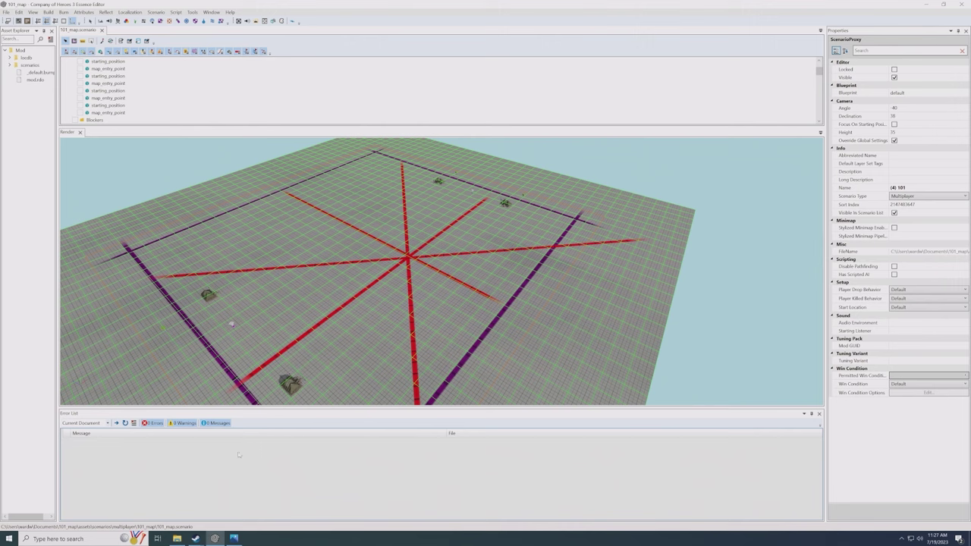
- Switch to Steam and launch Company of Heroes 3 from the library
mouse_move(195, 539)
left_click(171, 501)
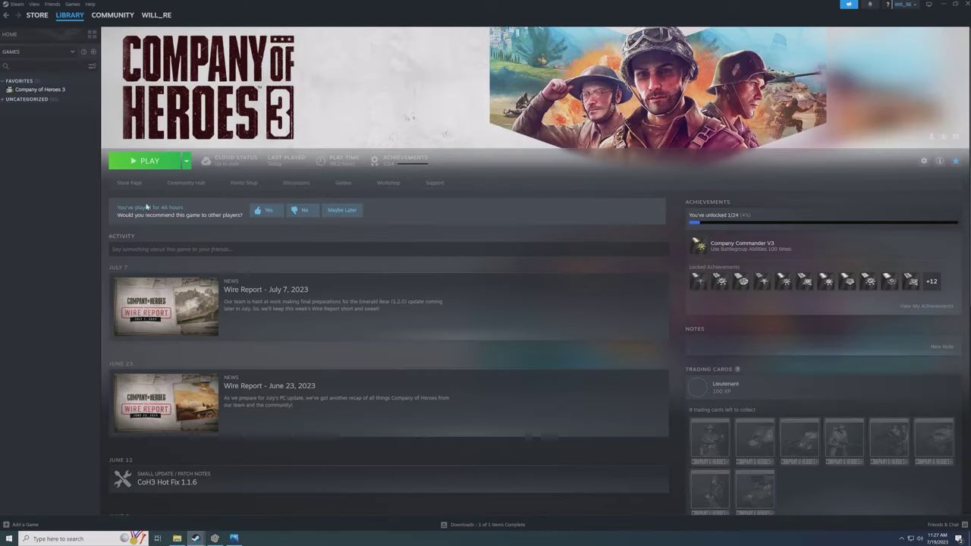
left_click(152, 161)
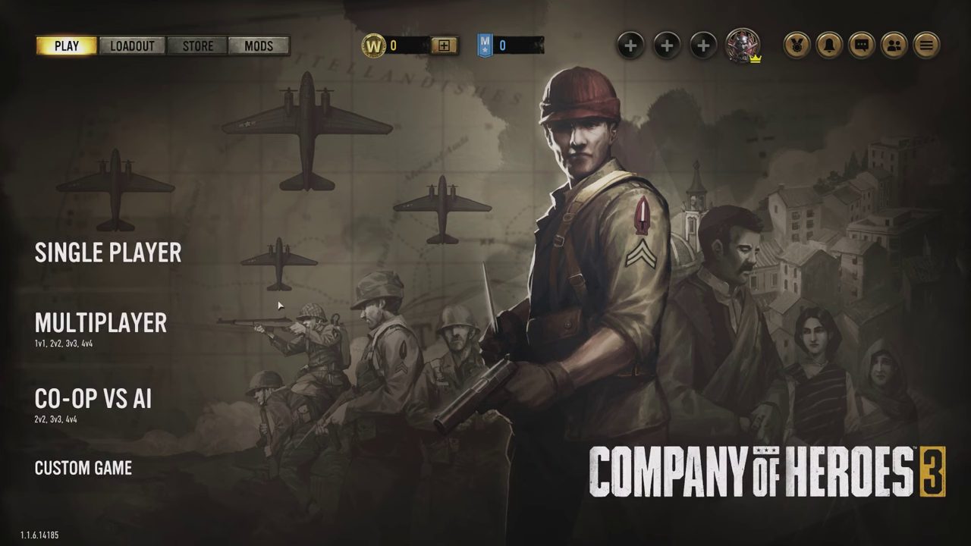
- Open a new single-player skirmish lobby
left_click(160, 259)
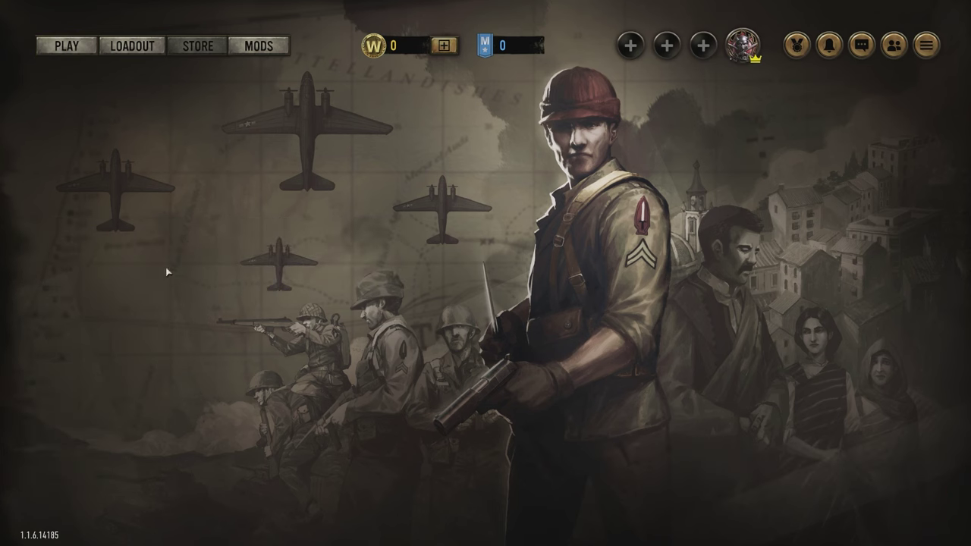
left_click(109, 447)
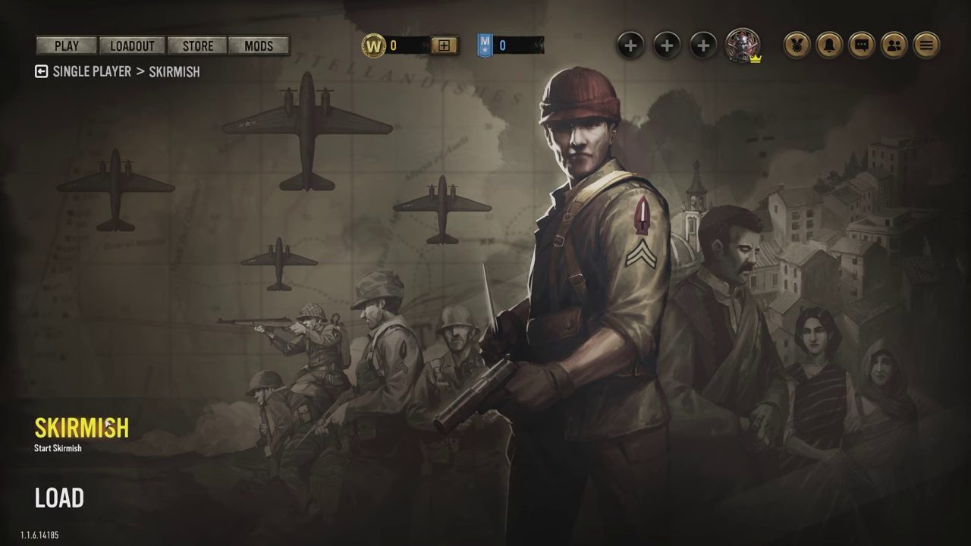
left_click(82, 429)
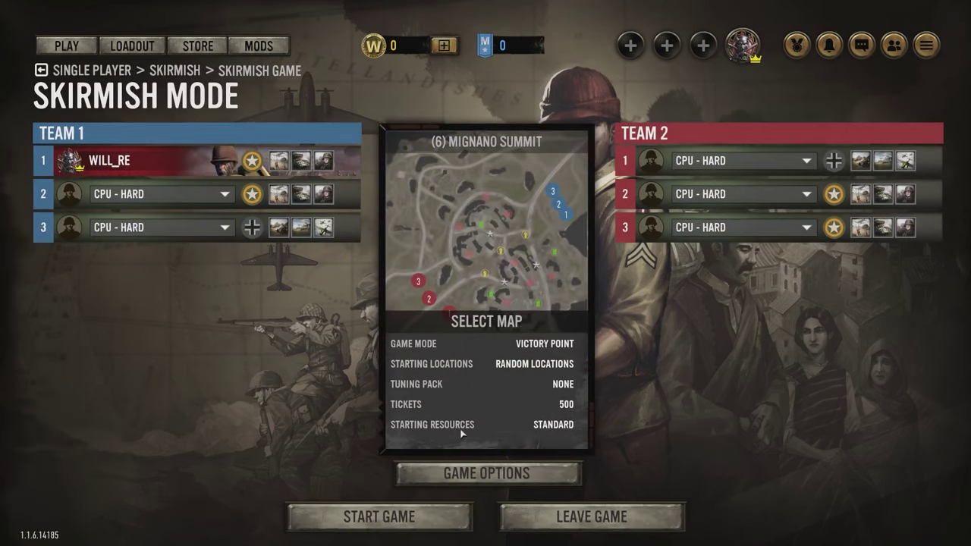
- Choose the local modded map (4) 101 for the skirmish and start the match
left_click(464, 321)
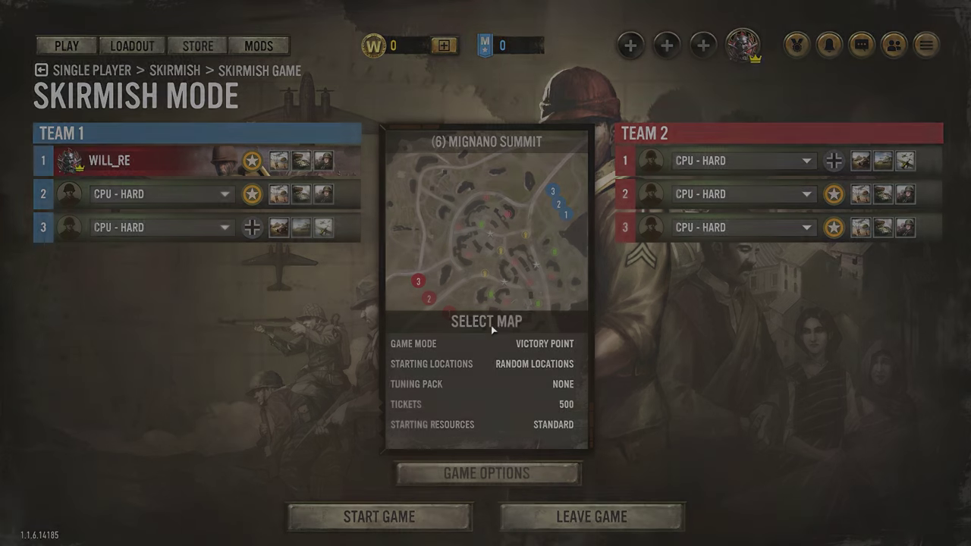
left_click(269, 125)
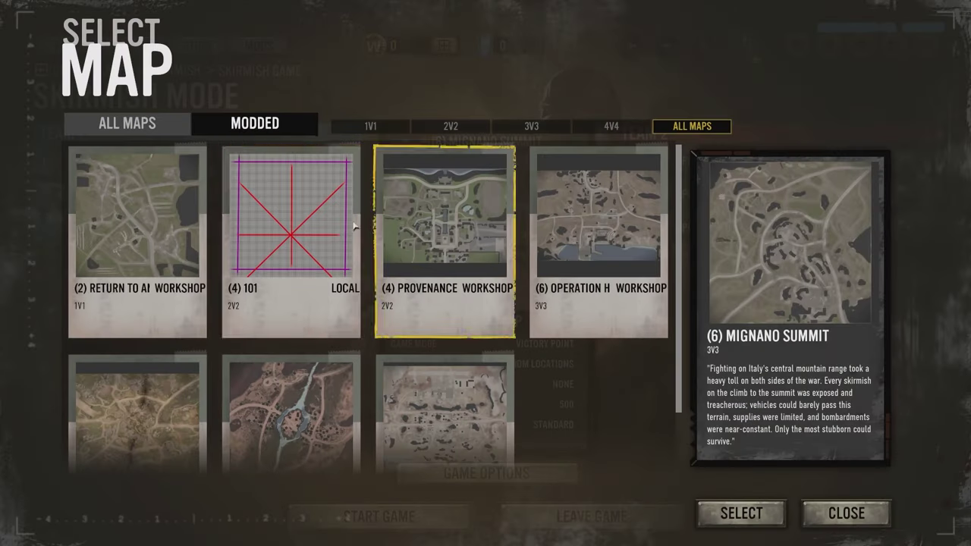
left_click(138, 126)
left_click(255, 124)
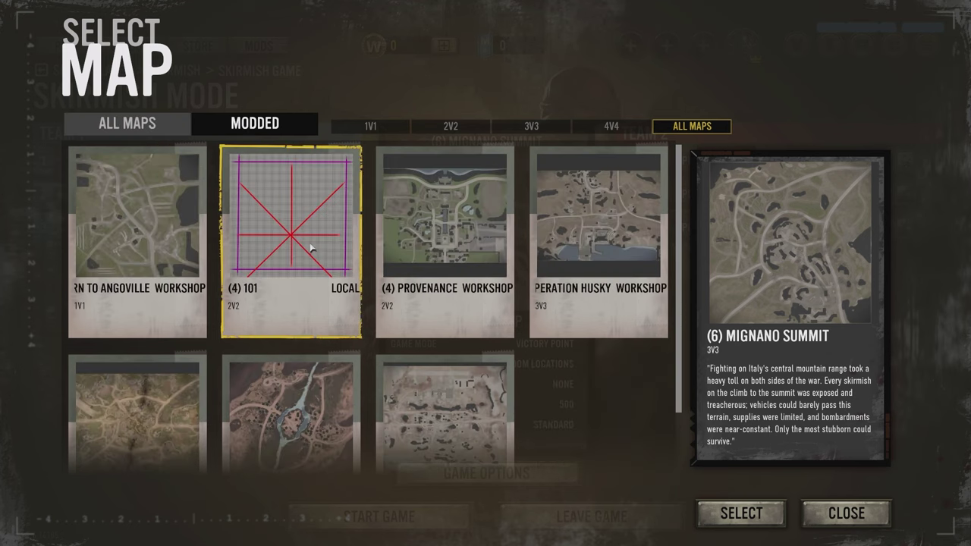
left_click(310, 248)
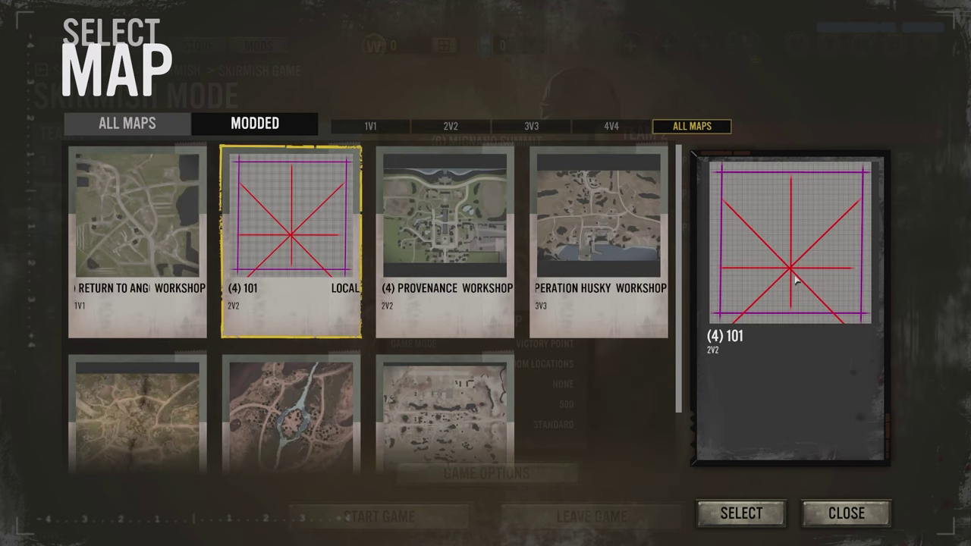
left_click(741, 513)
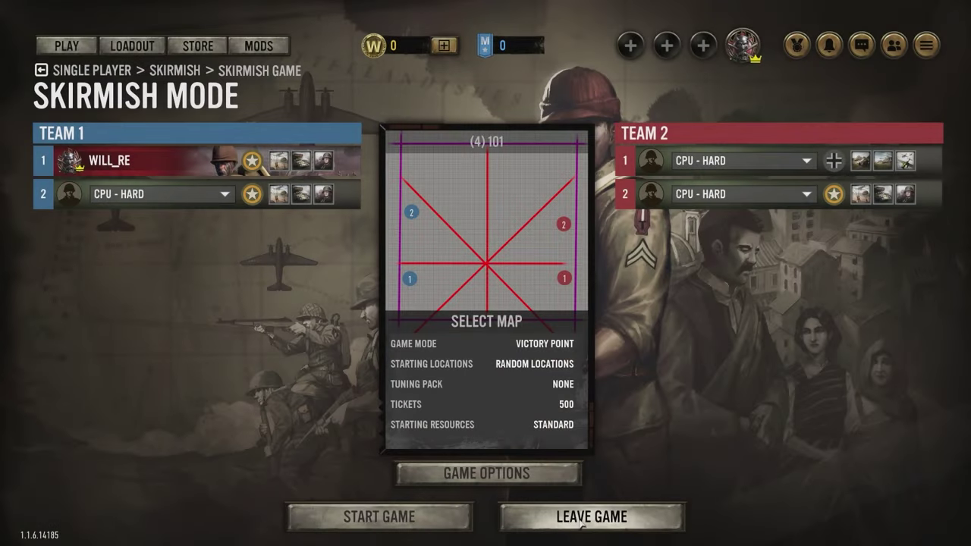
left_click(452, 524)
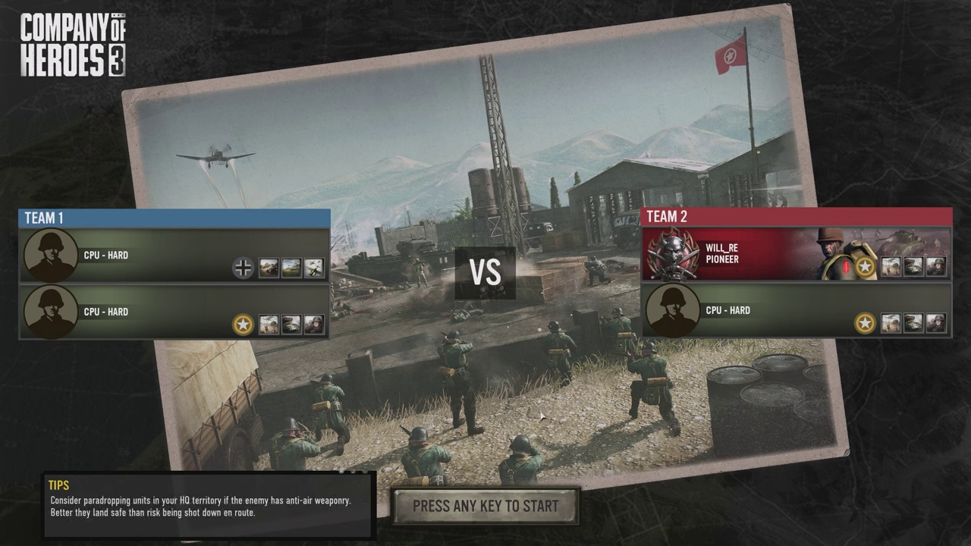
left_click(508, 505)
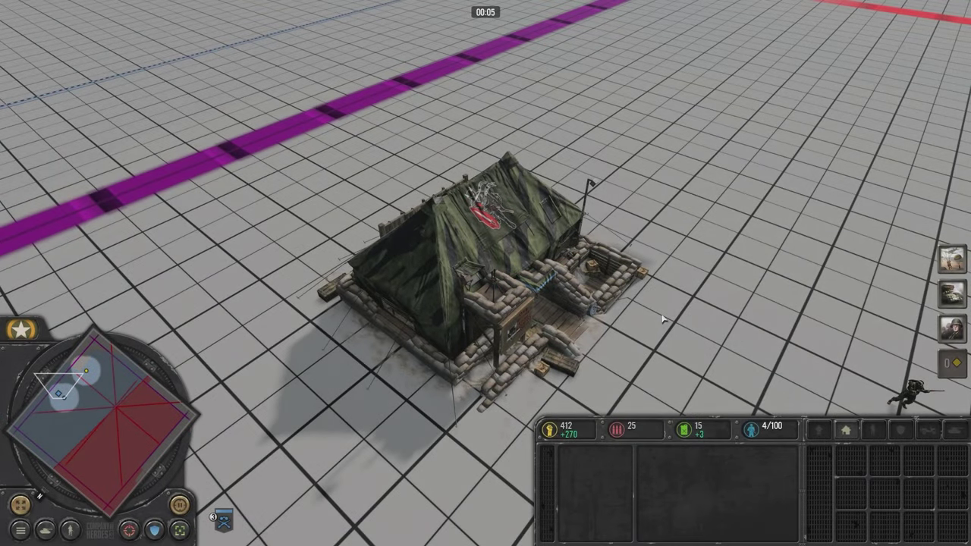
- Examine both allied bases, the guide splines and the territory border around the map centre in the running match
middle_click_drag(664, 319, 481, 303)
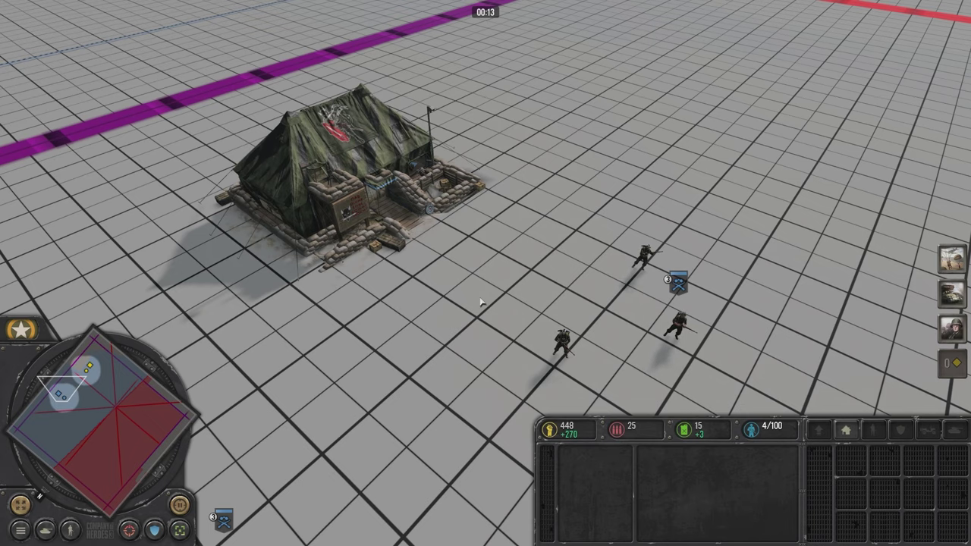
key("Down")
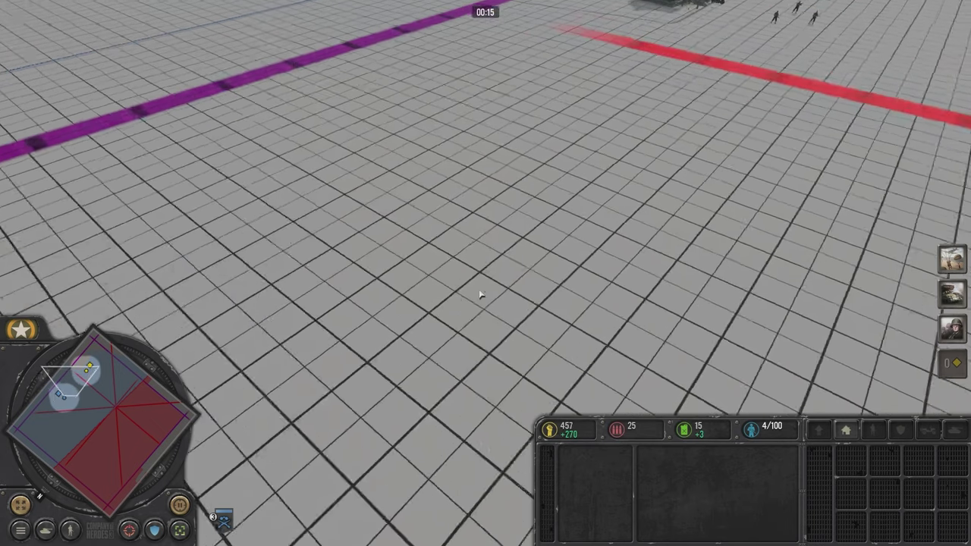
middle_click_drag(721, 121, 602, 228)
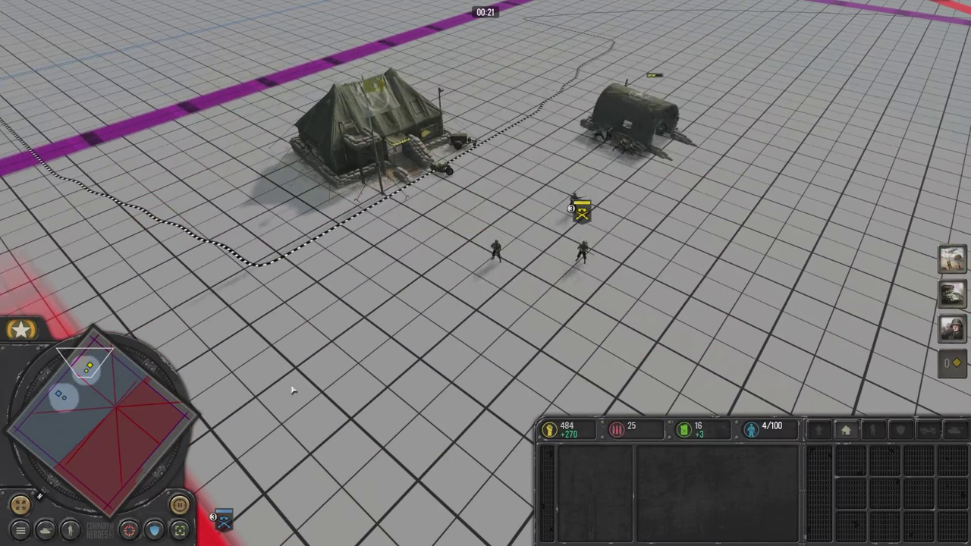
key("Down")
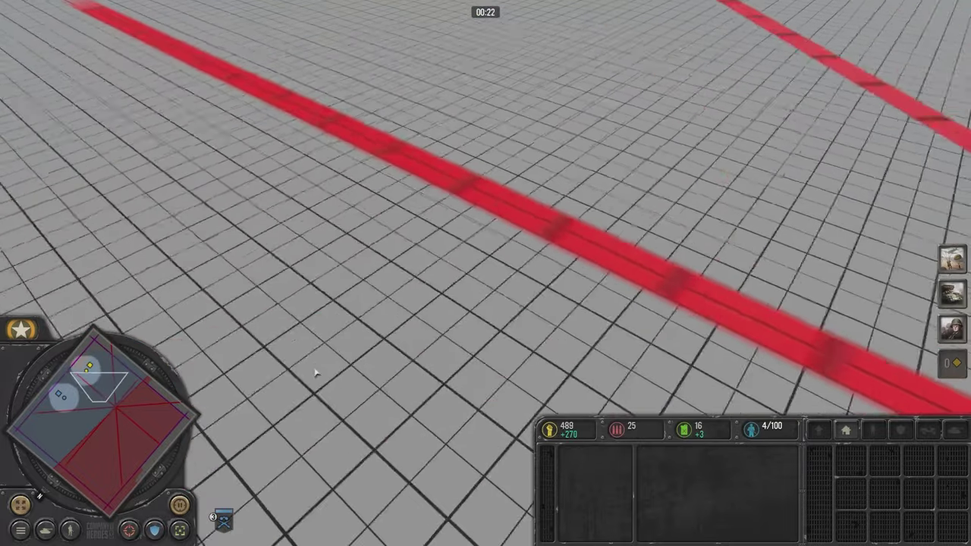
key("Right")
key("Down")
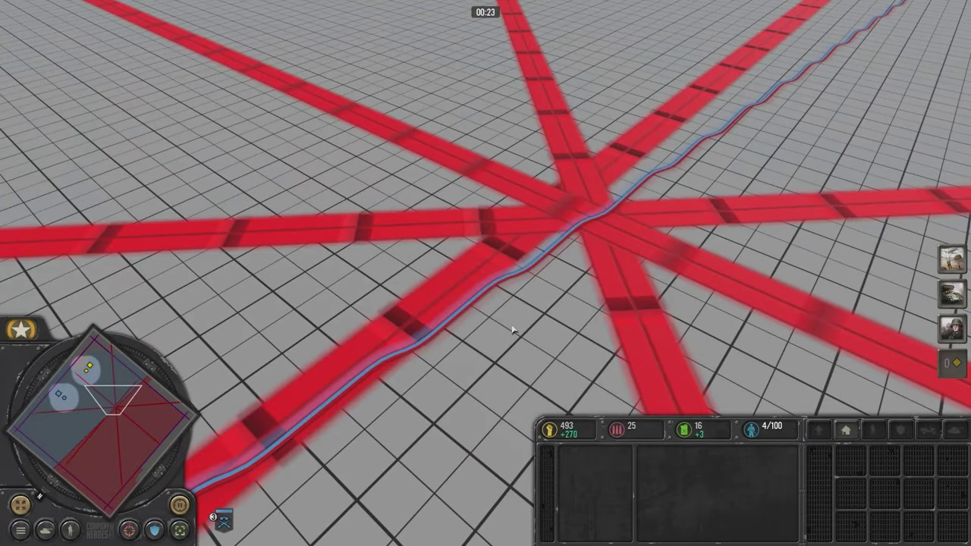
key("Down")
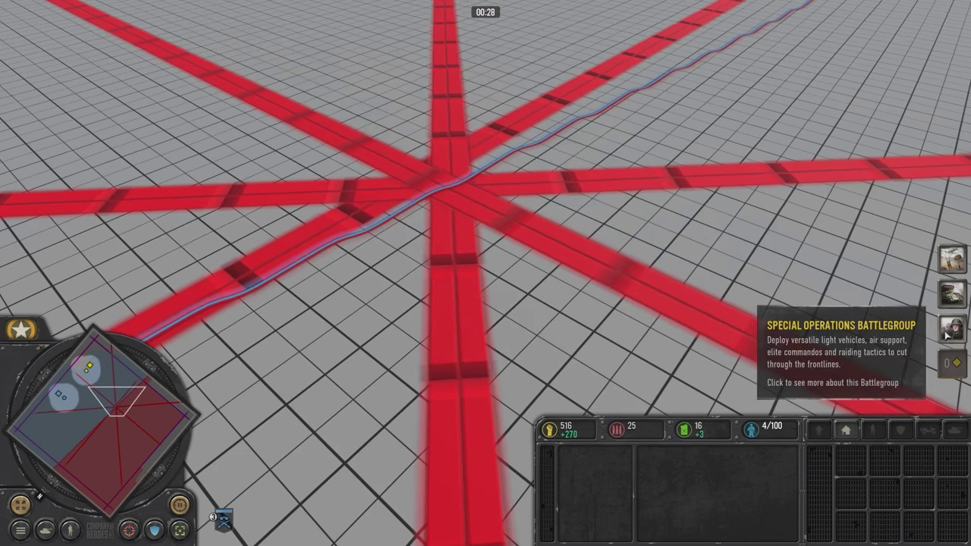
key("Left")
mouse_move(948, 296)
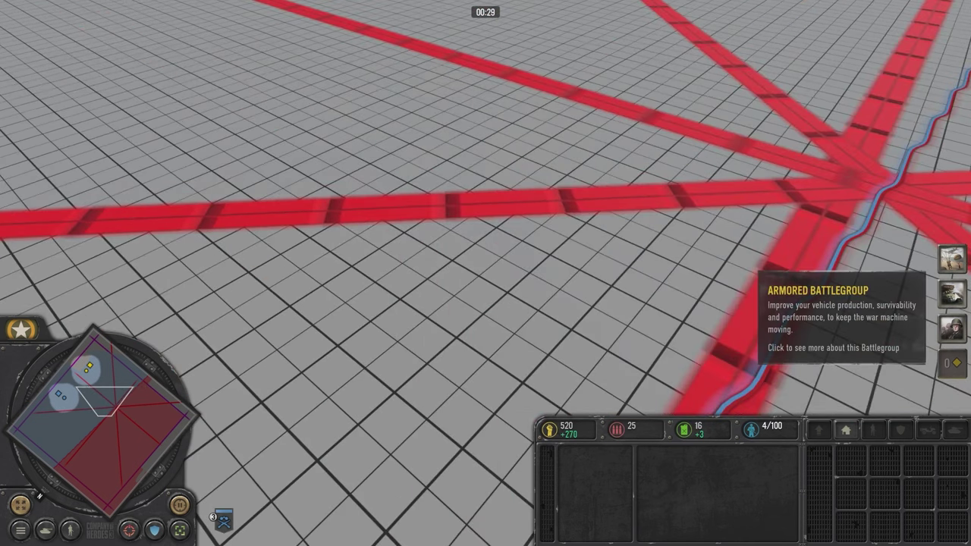
key("Right")
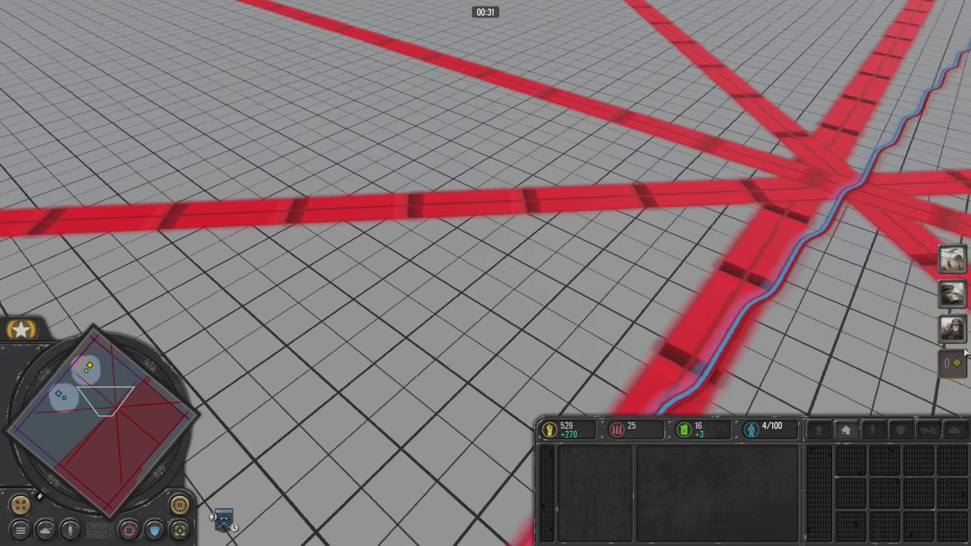
- Choose the Special Operations Battlegroup and unlock the first Combat Support ability, the M29 Weasel call-in
left_click(953, 328)
left_click(867, 354)
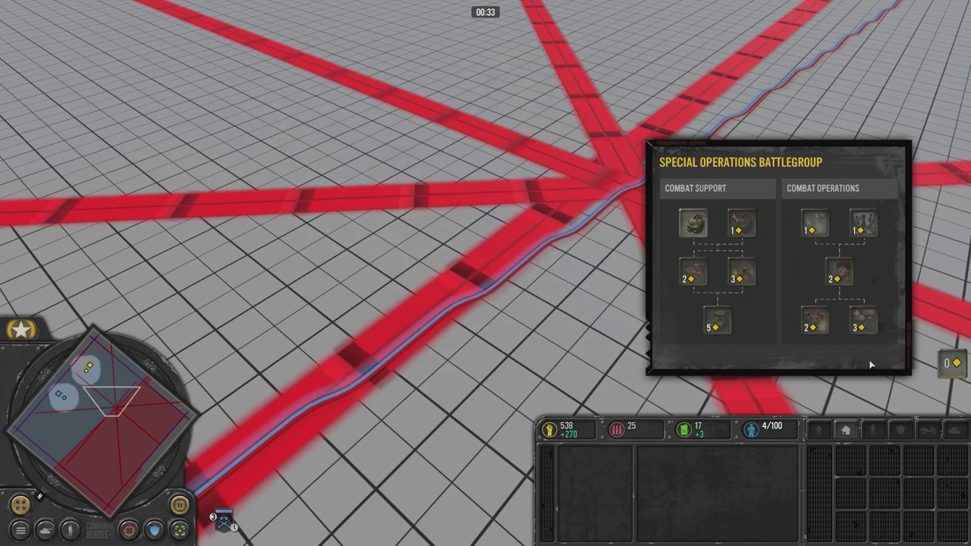
left_click(695, 230)
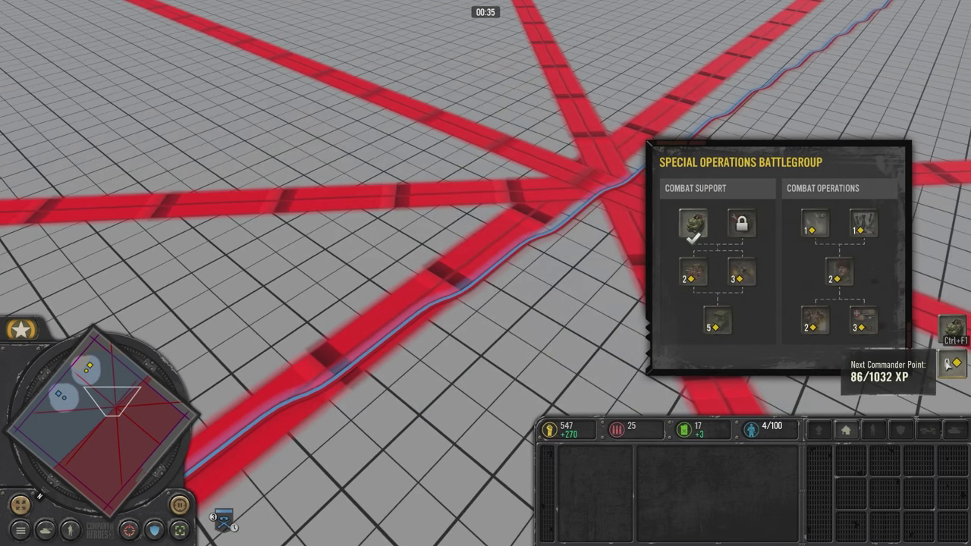
left_click(946, 363)
- Call in the M29 Weasel Recon Vehicle beside the headquarters and follow it driving in from the off-map entry point
key("Left")
key("Up")
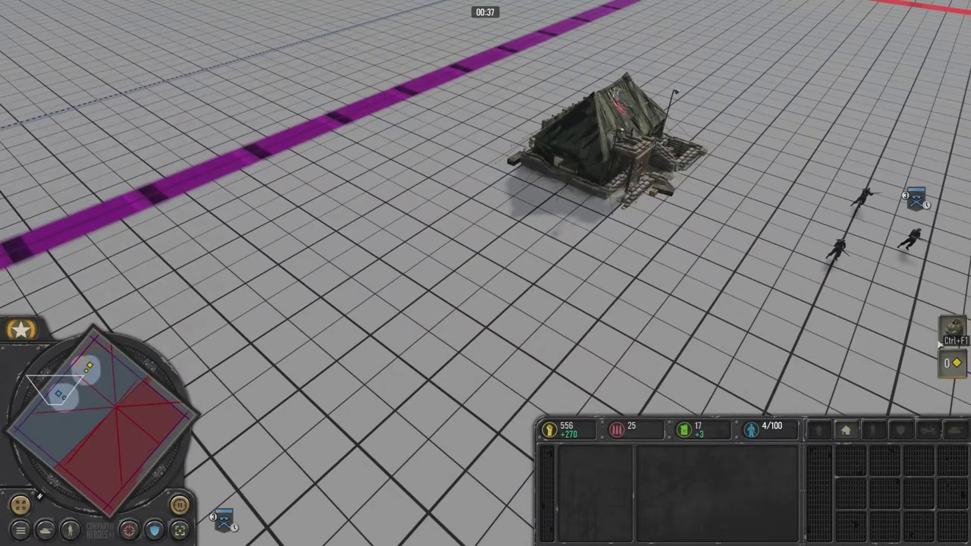
left_click(951, 327)
left_click(485, 271)
key("Up")
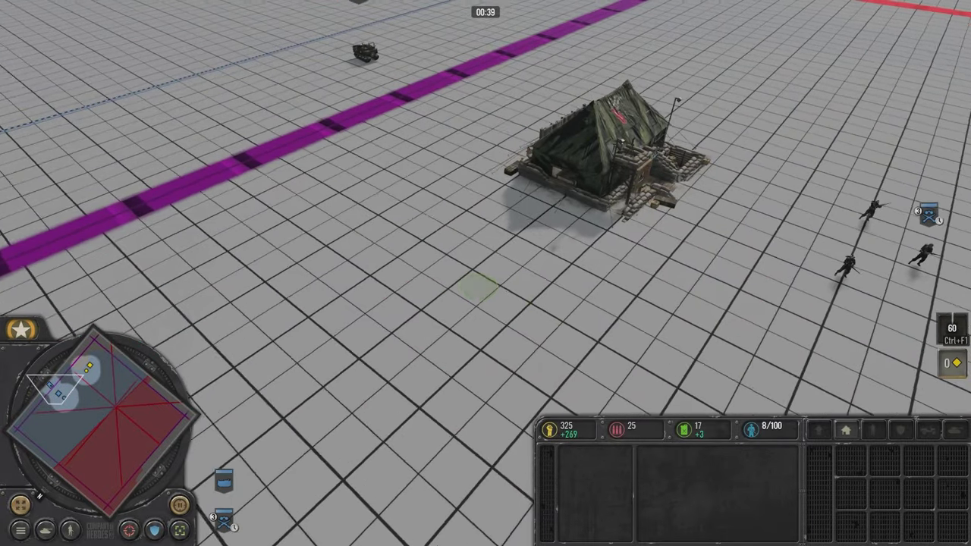
left_click(353, 100)
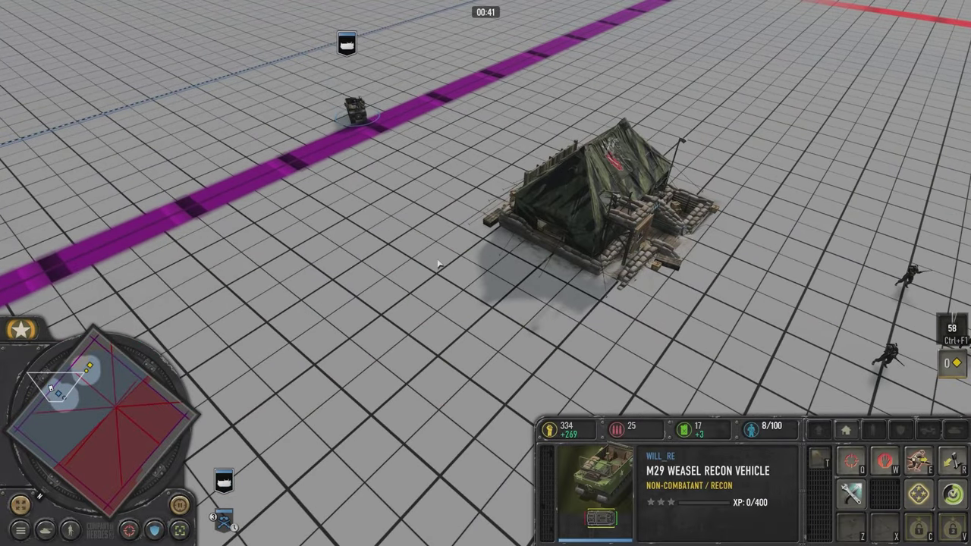
key("Home")
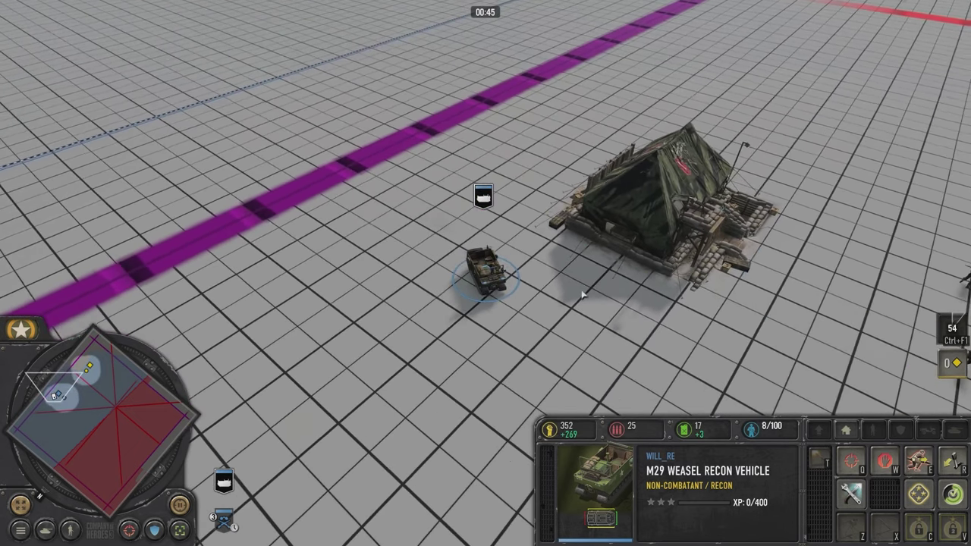
left_click(636, 315)
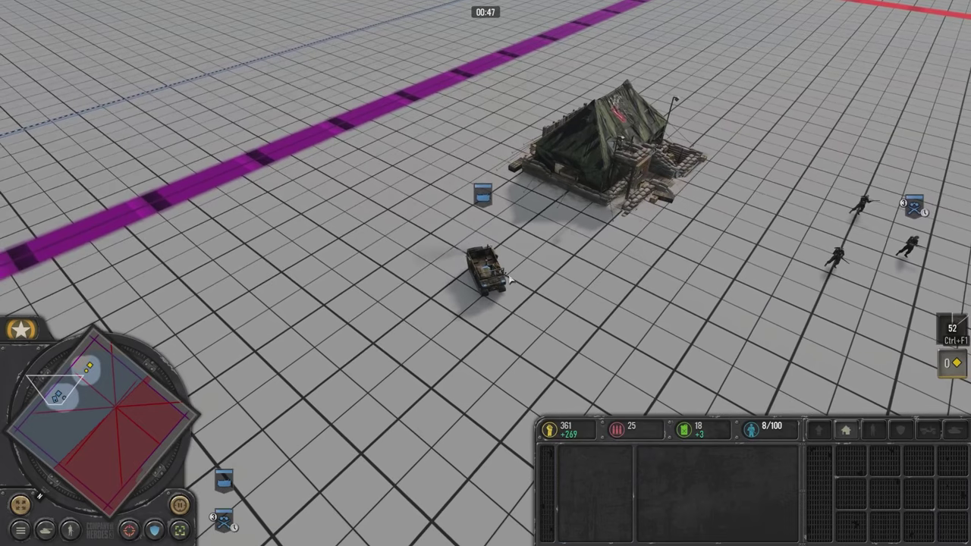
- Examine the purple boundary behind the base and the border line between the two teams' territories
middle_click_drag(509, 281, 451, 277)
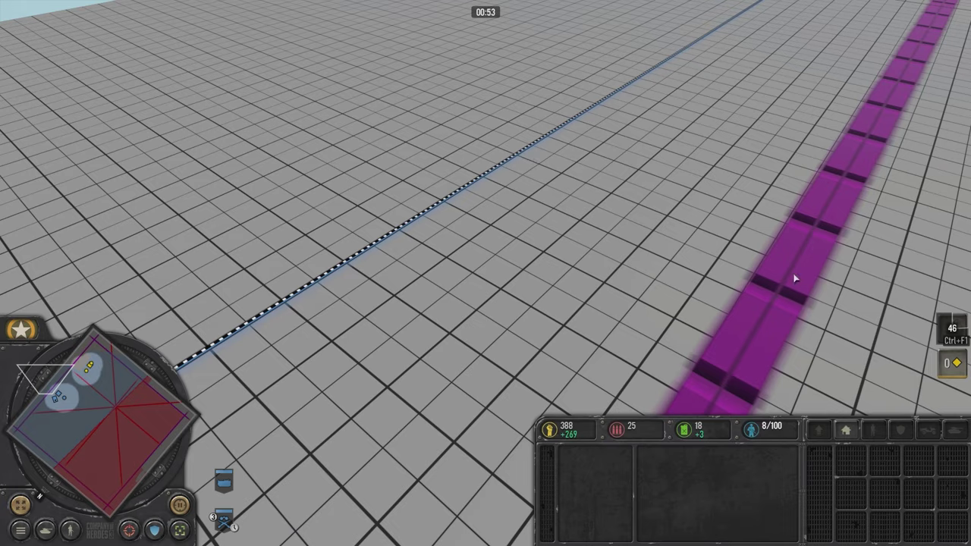
key("Up")
key("Right")
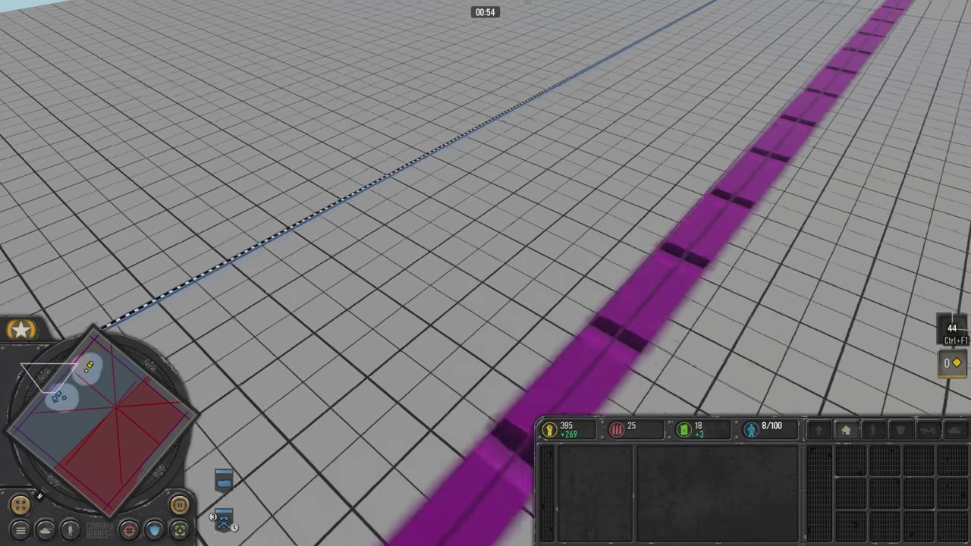
key("Right")
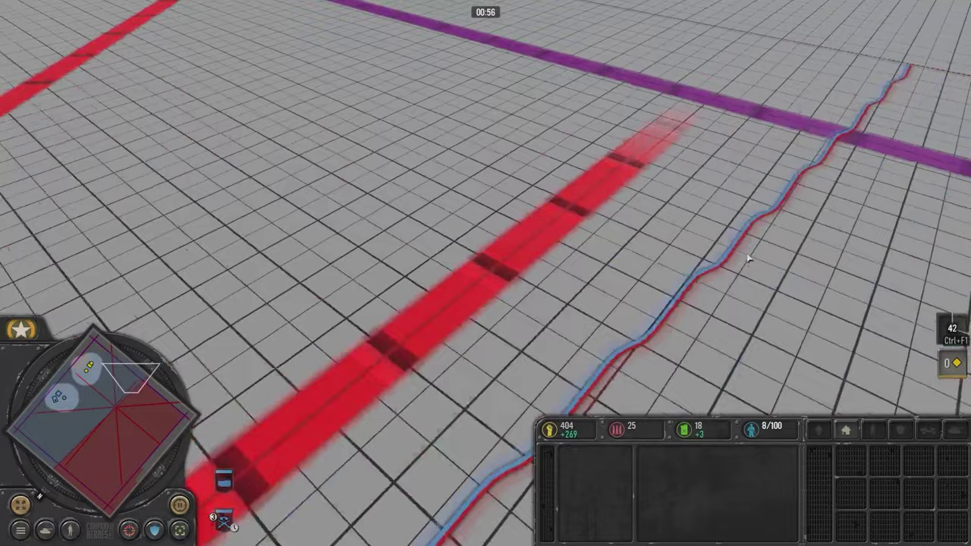
- Examine the purple boundary and the dashed playable-area edge around the corner of the enemy team's side
key("Down")
key("Right")
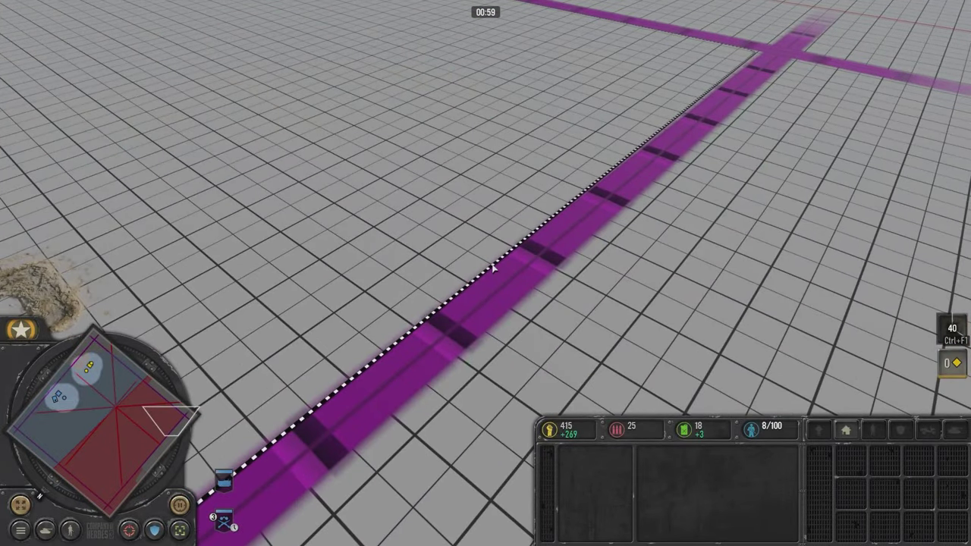
key("Up")
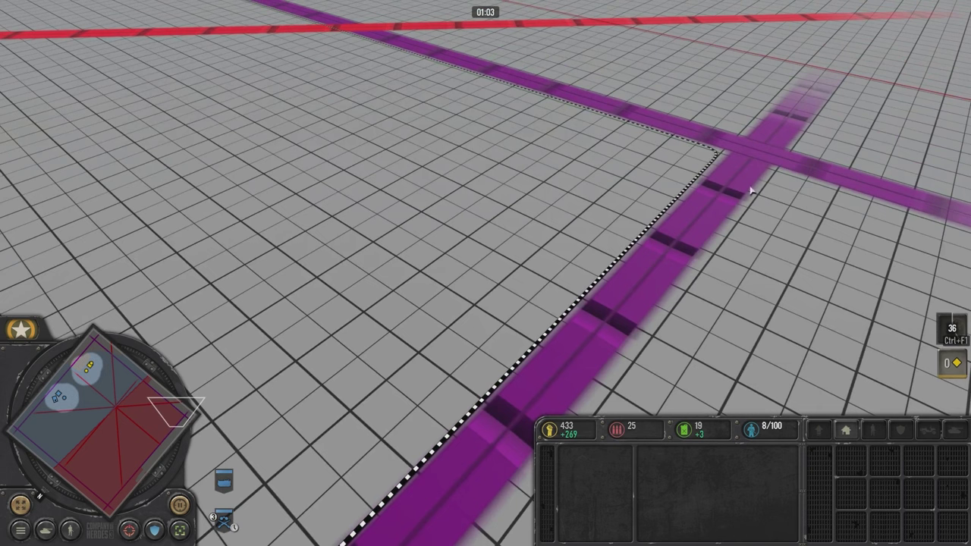
key("Up")
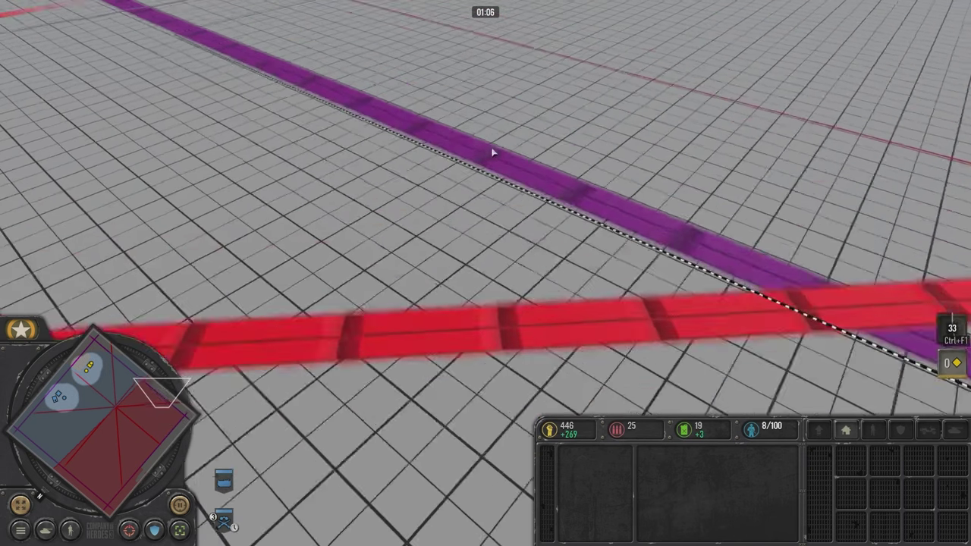
key("Up")
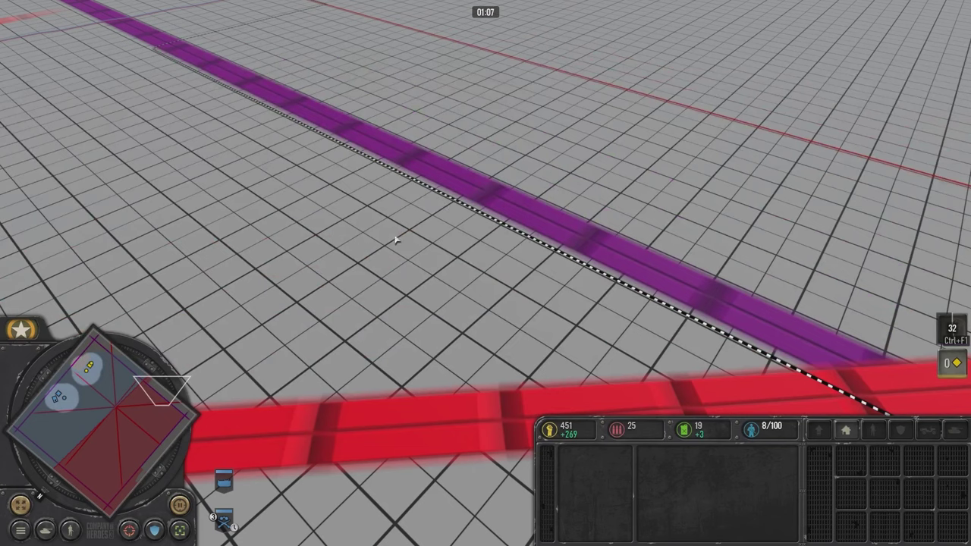
key("Up")
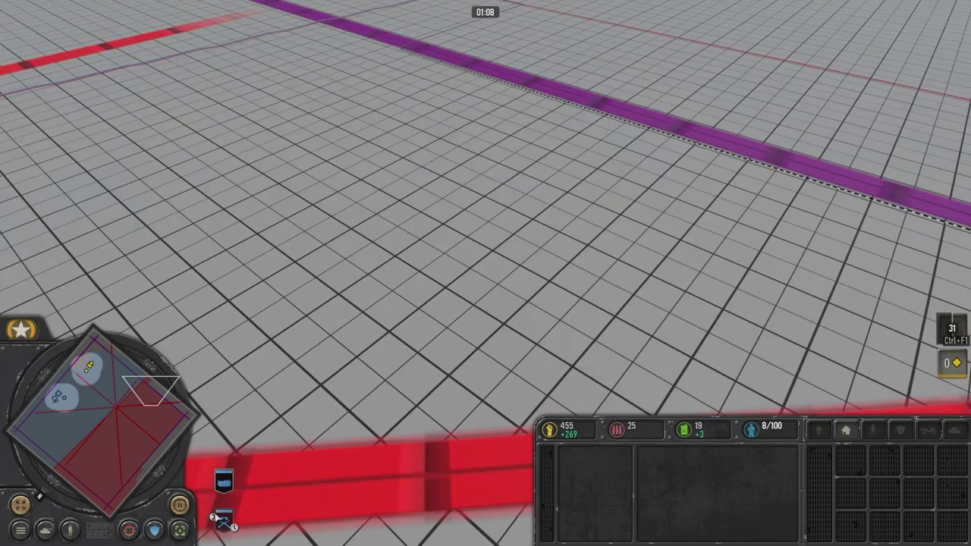
- Try to send the Scout Squad to the ground beyond the dashed playable-area edge
left_click(217, 518)
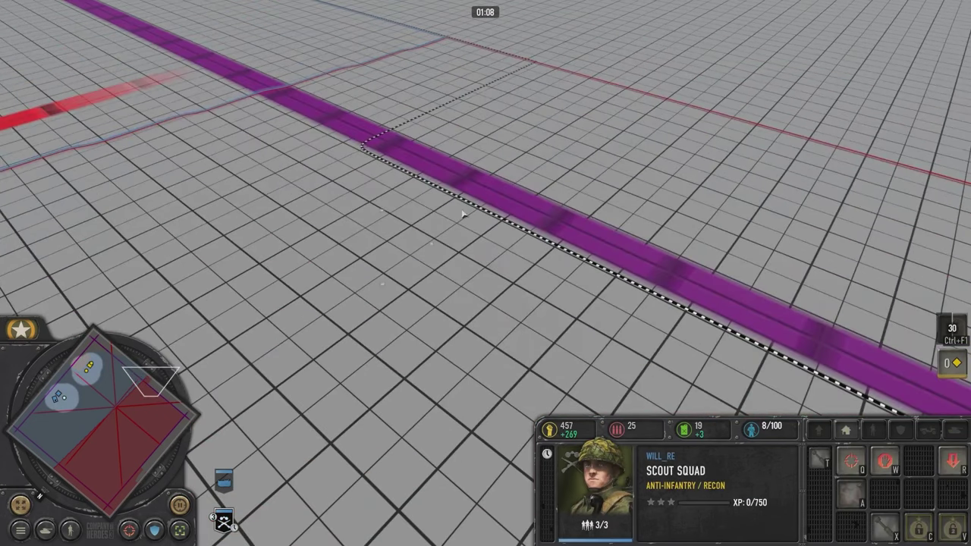
right_click(667, 148)
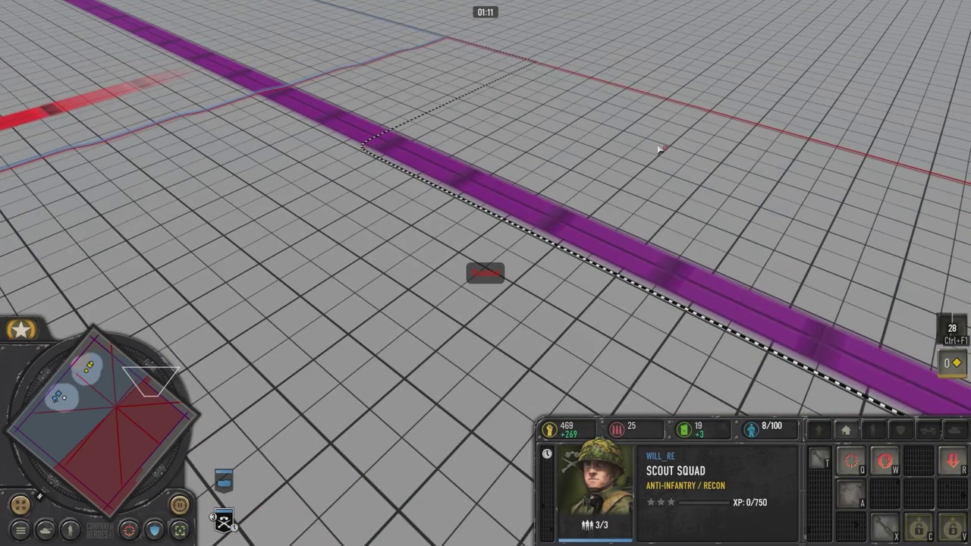
middle_click_drag(397, 134, 447, 180)
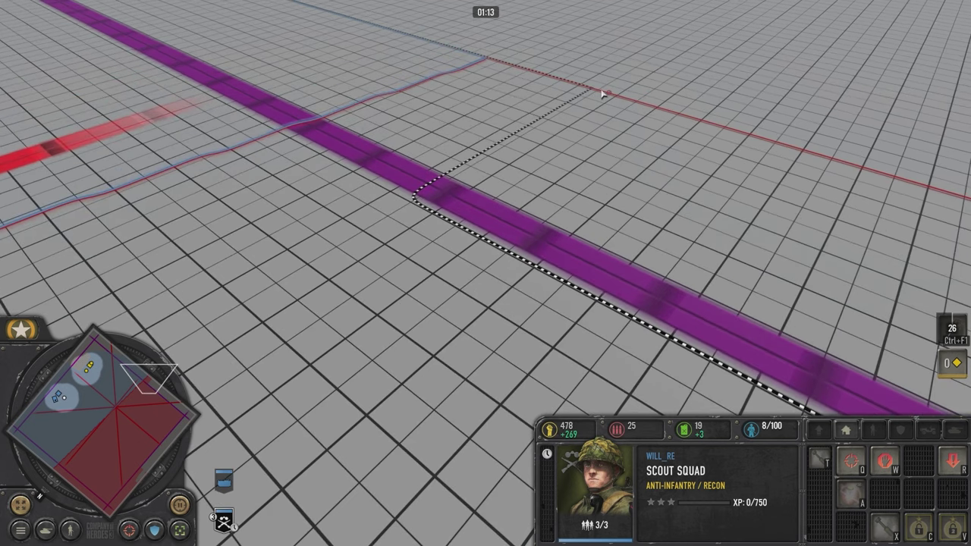
- Examine the strip between the dashed playable-area edge and the outer map border from several camera angles
key("Down")
key("Right")
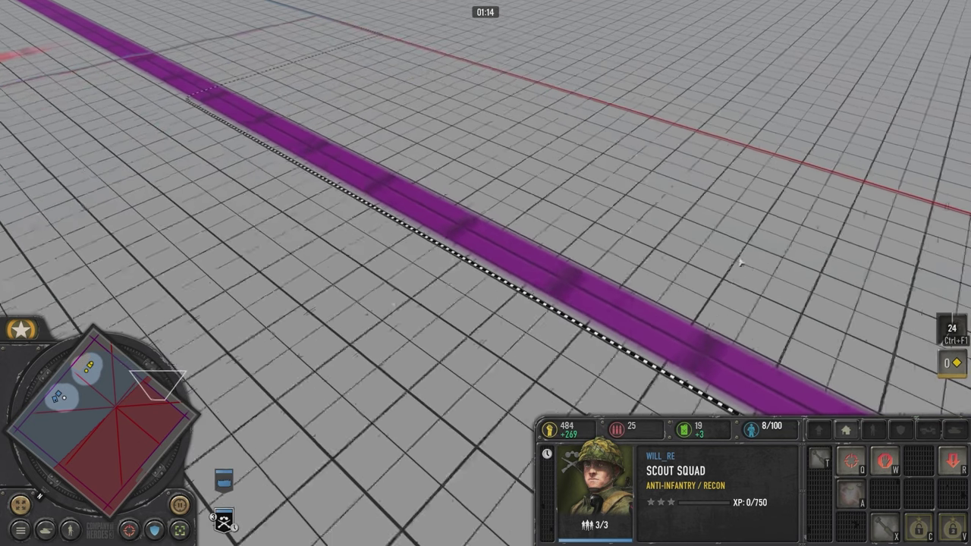
middle_click_drag(740, 263, 726, 277)
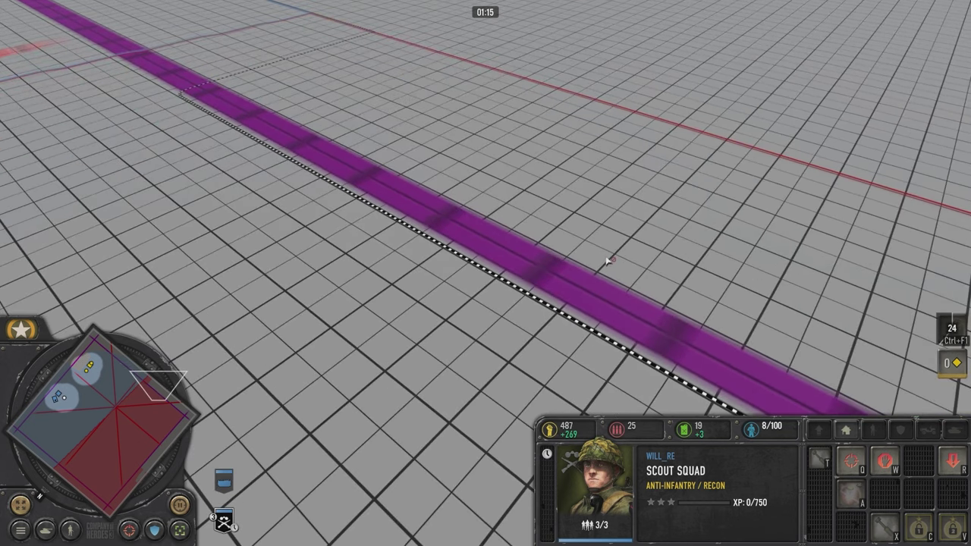
middle_click_drag(616, 242, 644, 198)
middle_click_drag(437, 262, 467, 283)
key("Down")
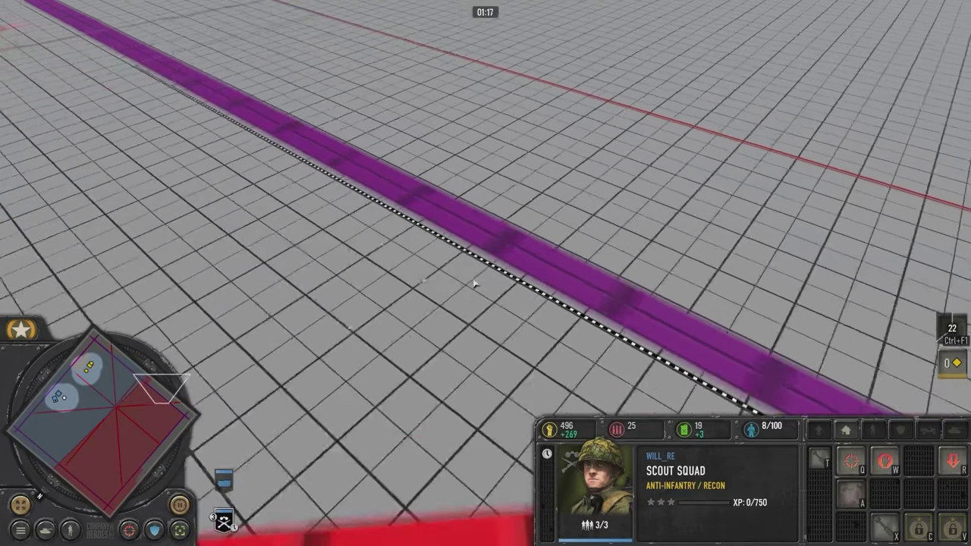
key("Up")
key("Right")
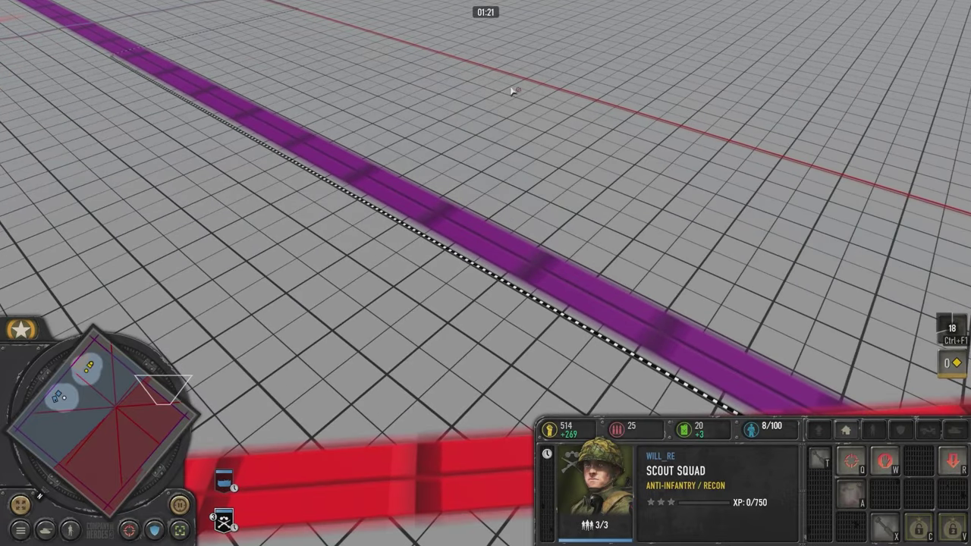
middle_click_drag(578, 94, 635, 58)
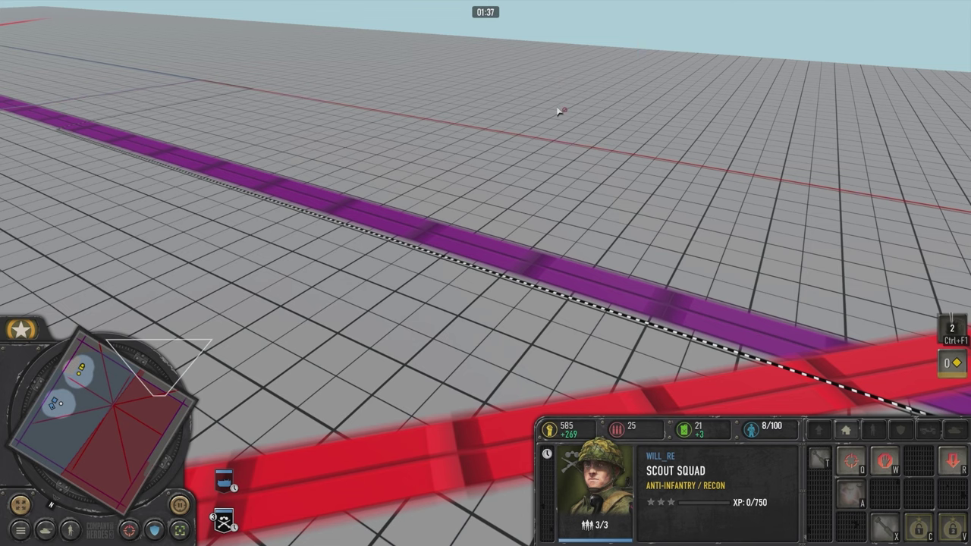
middle_click_drag(554, 120, 491, 143)
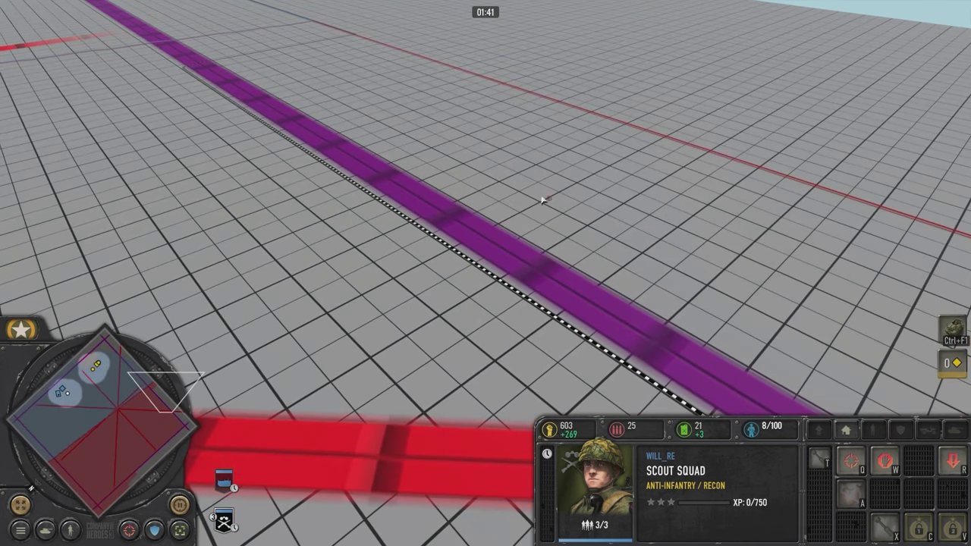
middle_click_drag(532, 216, 523, 221)
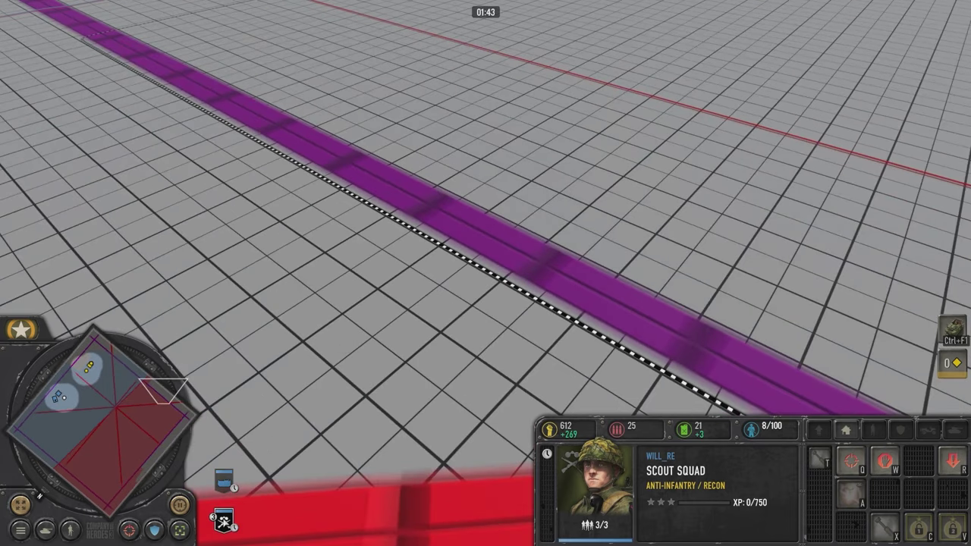
- Return to the Scout Squad and inspect the player's own headquarters and the allied CPU headquarters
double_click(223, 521)
left_click(645, 350)
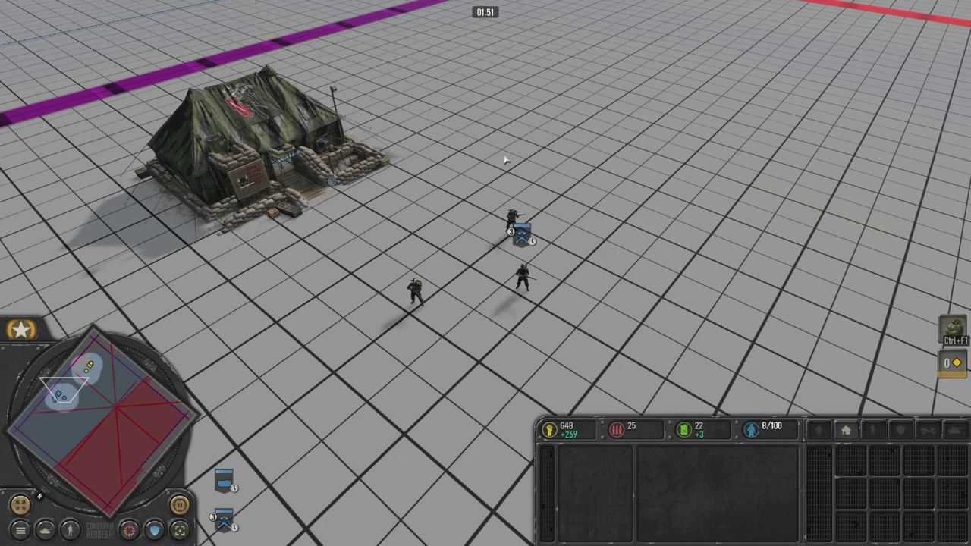
left_click(288, 156)
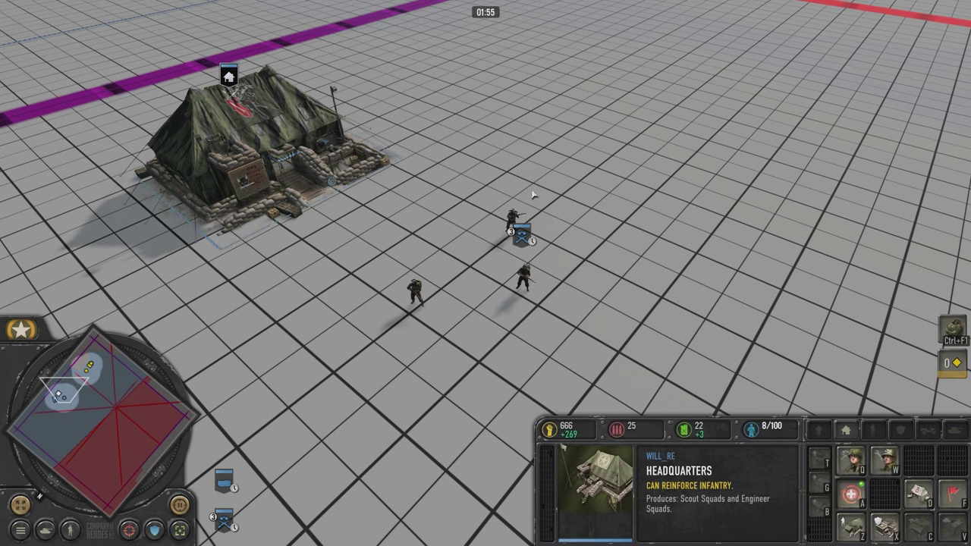
key("Up")
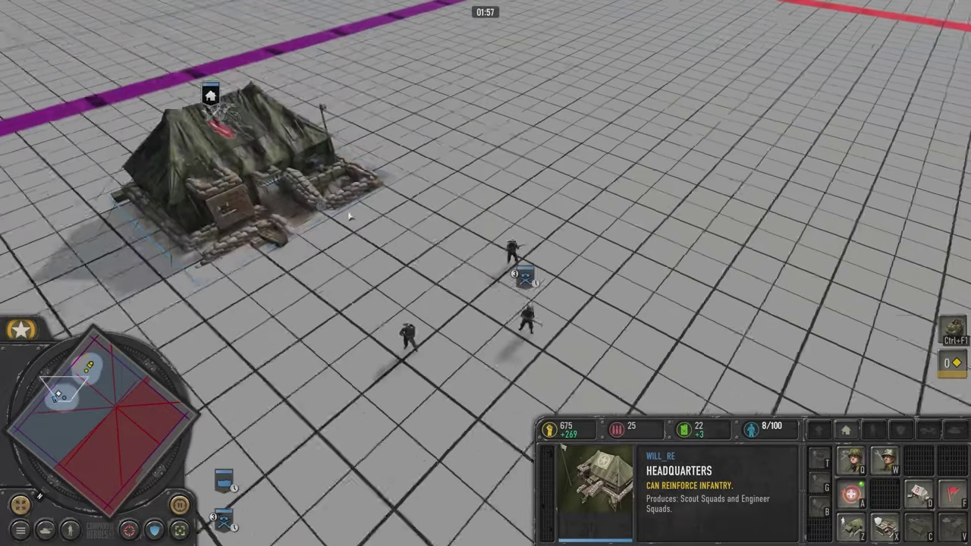
key("Up")
key("Right")
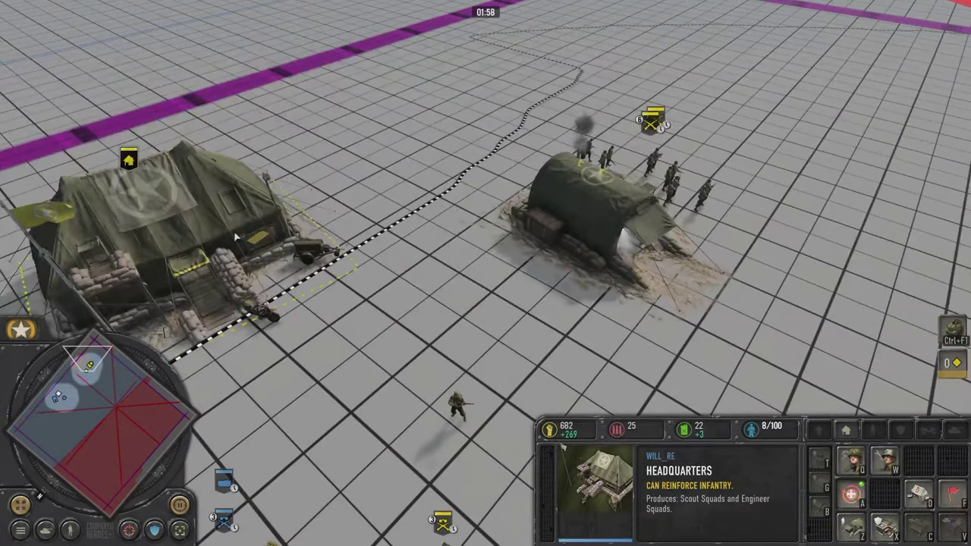
left_click(186, 220)
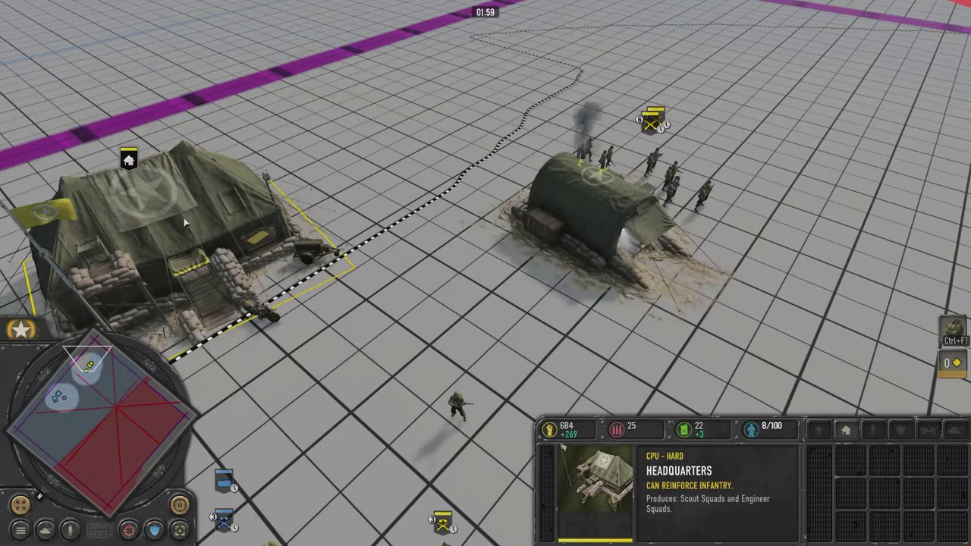
middle_click_drag(185, 219, 38, 307)
middle_click_drag(433, 179, 269, 334)
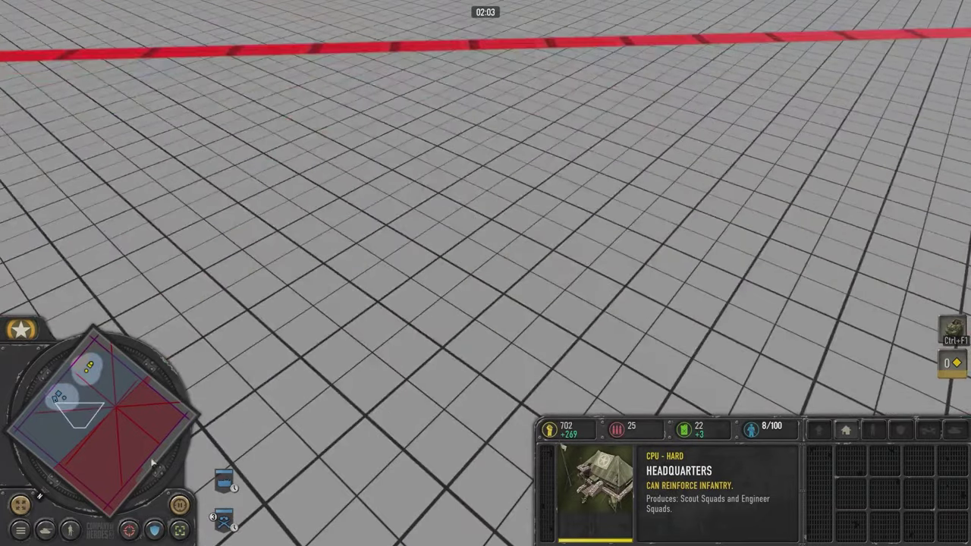
- Check the empty enemy territory and return to the player's base with the parked recon vehicle
left_click(148, 446)
key("Down")
key("Left")
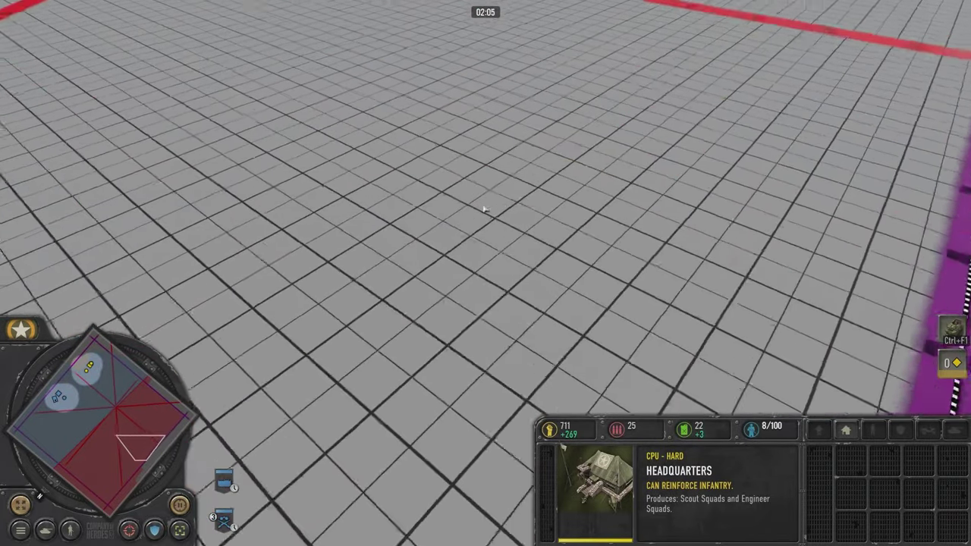
key("Up")
key("Left")
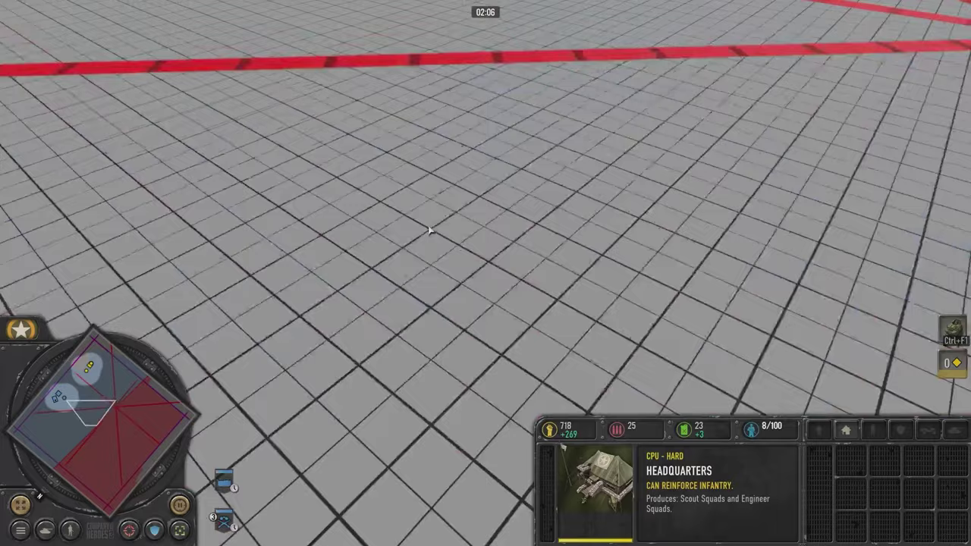
key("Up")
key("Left")
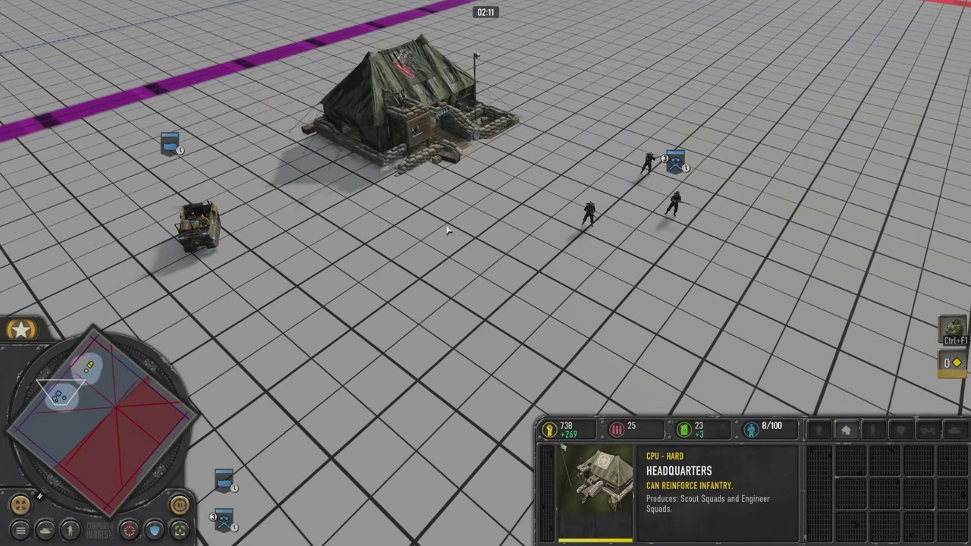
middle_click_drag(440, 252, 434, 247)
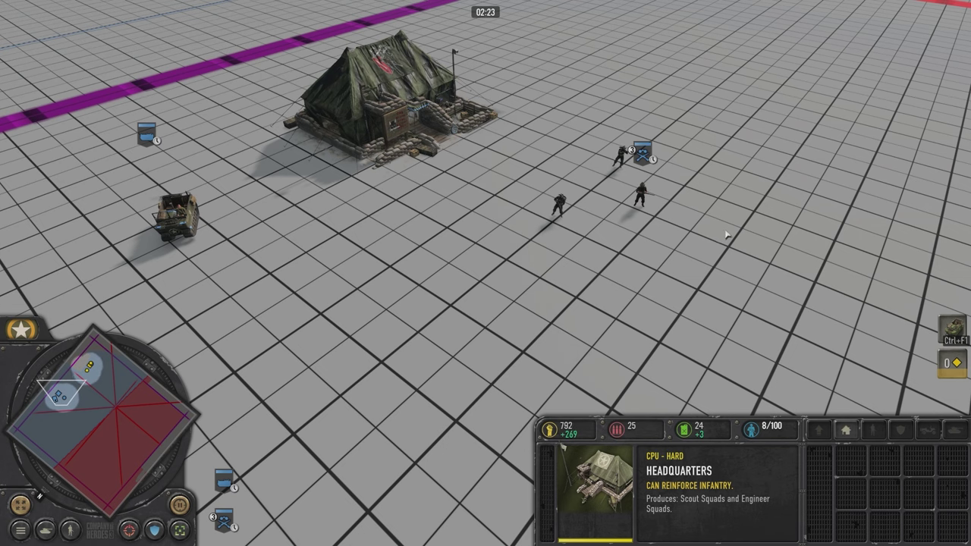
- Order the Scout Squad to move from the headquarters across the red guide spline, then deselect it
left_click_drag(604, 179, 669, 229)
right_click(805, 273)
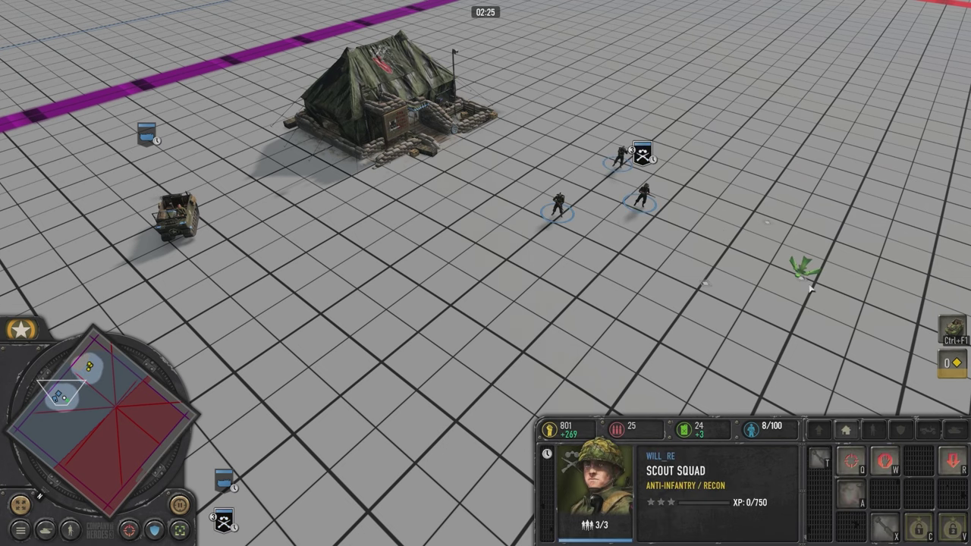
middle_click_drag(810, 279, 722, 234)
right_click(721, 229)
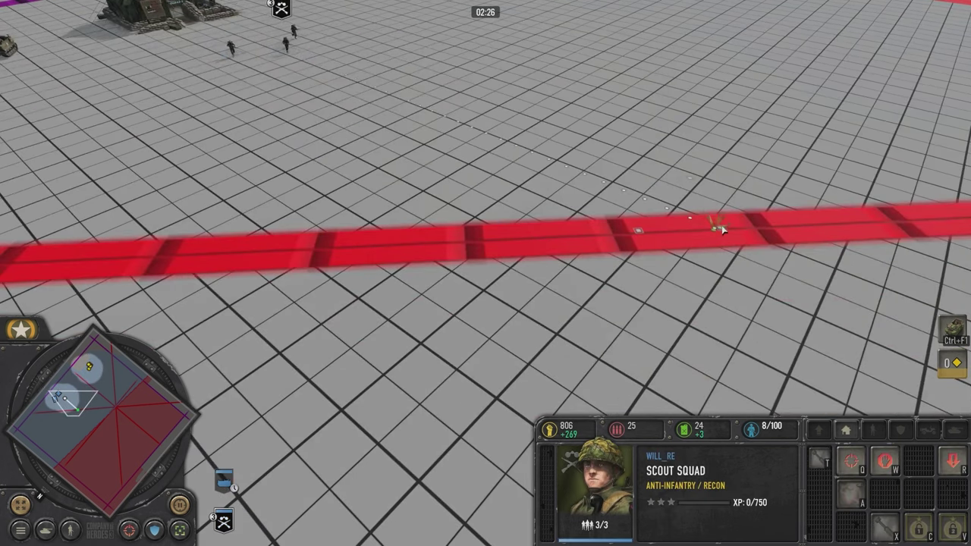
right_click(788, 220)
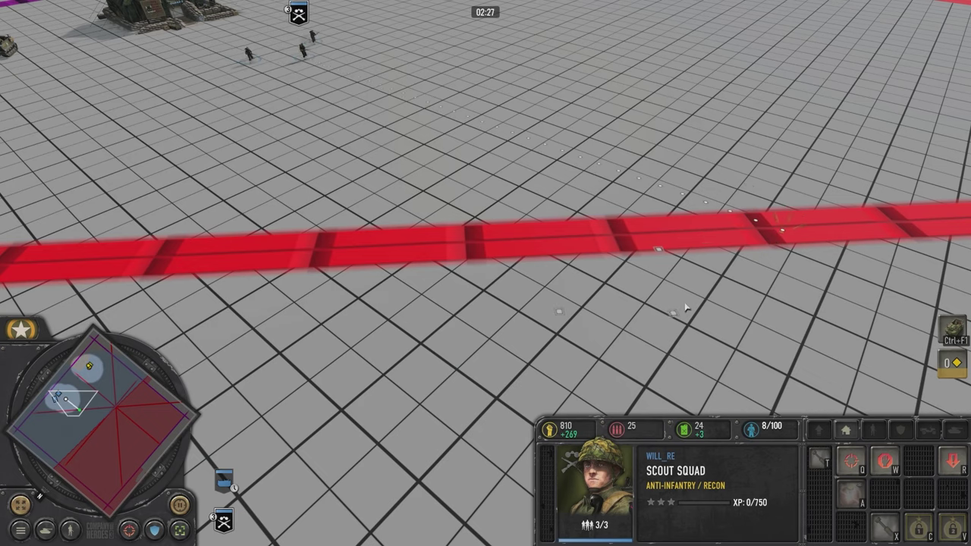
right_click(686, 304)
key("Right")
right_click(690, 232)
left_click(646, 256)
- Examine the crossing guide splines at the map centre and the allied CPU squads advancing from their base
key("Left")
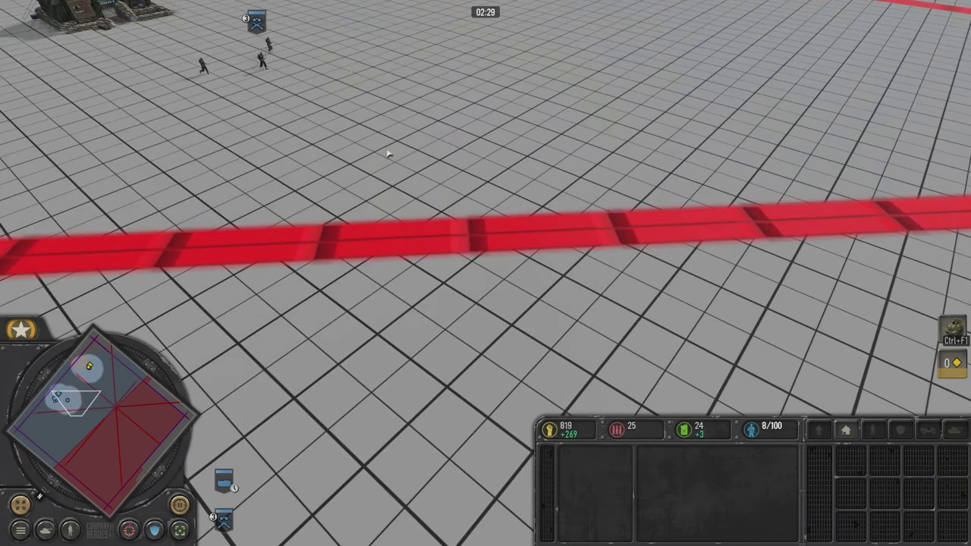
key("Up")
key("Right")
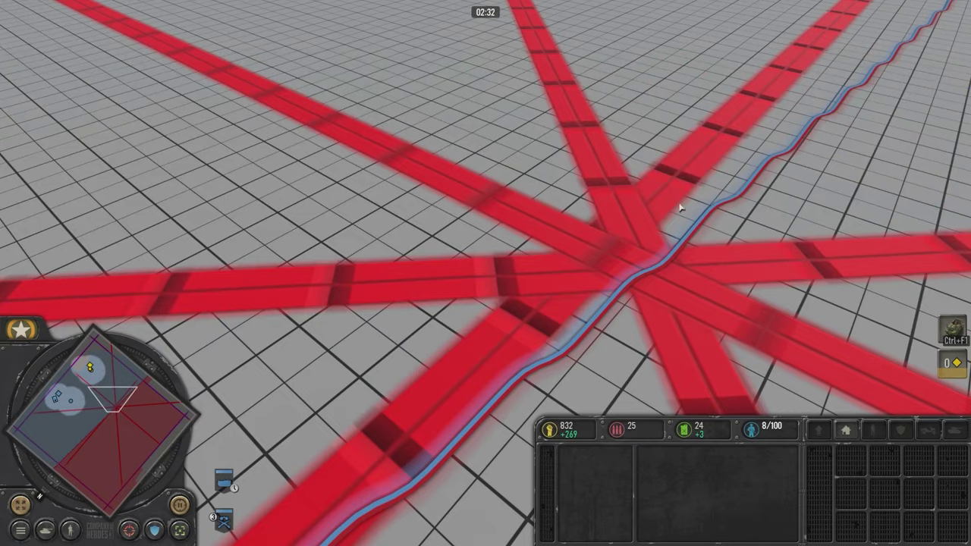
middle_click_drag(680, 208, 595, 92)
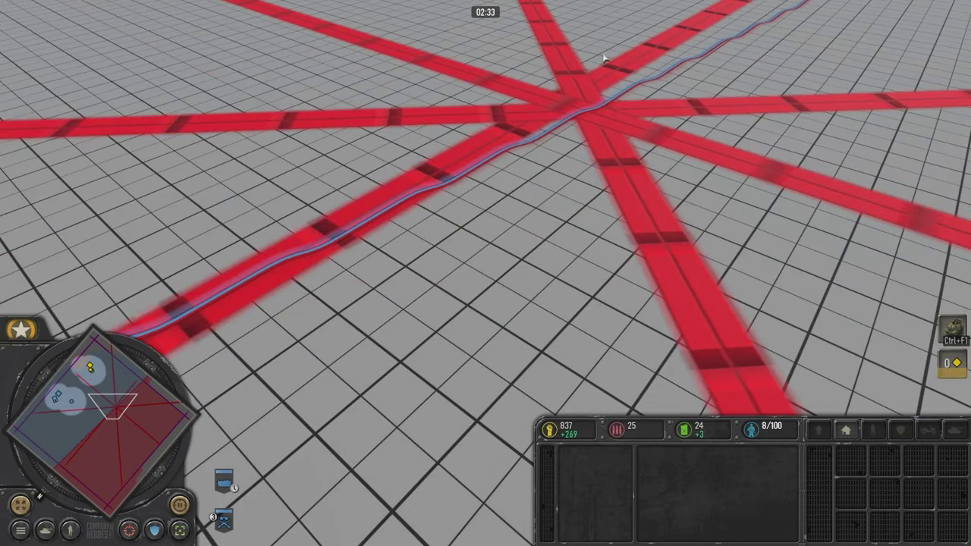
key("Left")
key("Down")
key("Up")
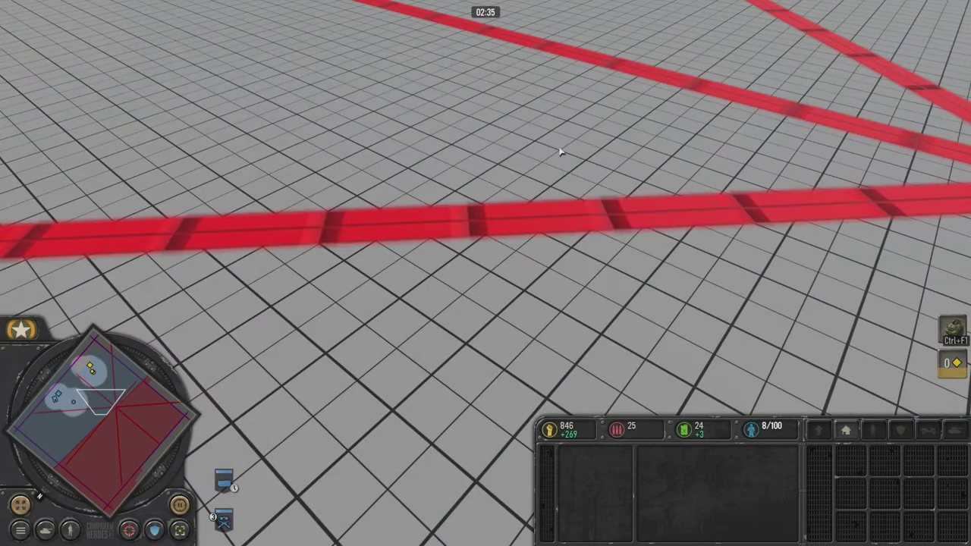
key("Up")
key("Left")
key("Right")
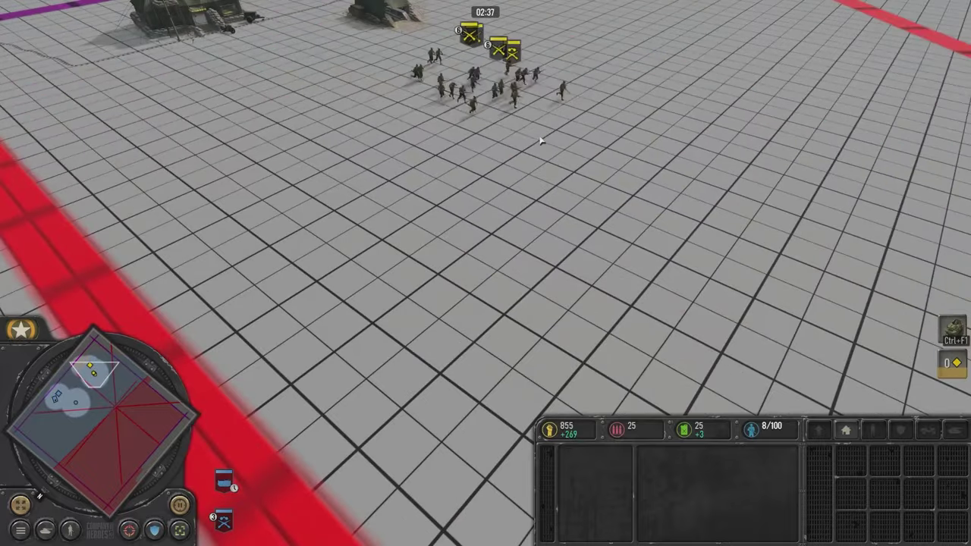
key("Up")
key("Right")
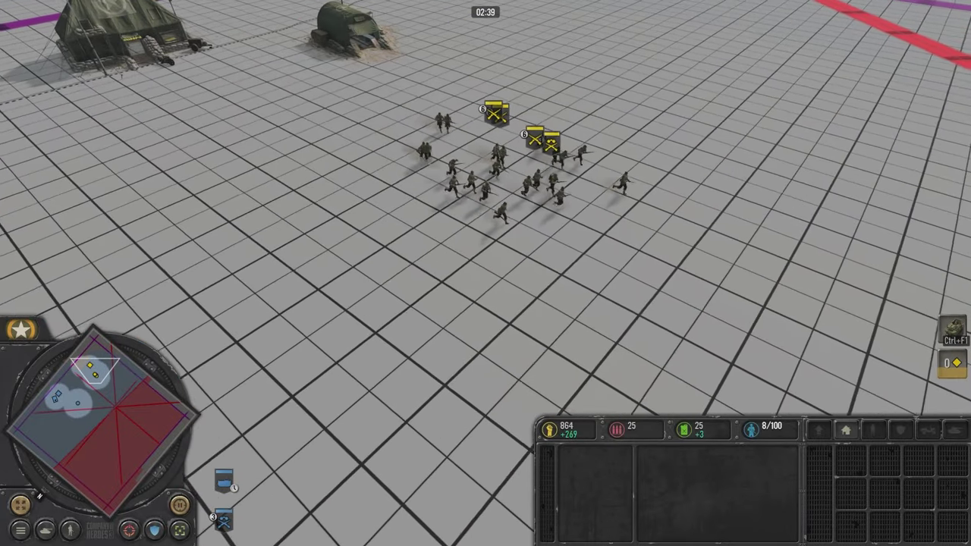